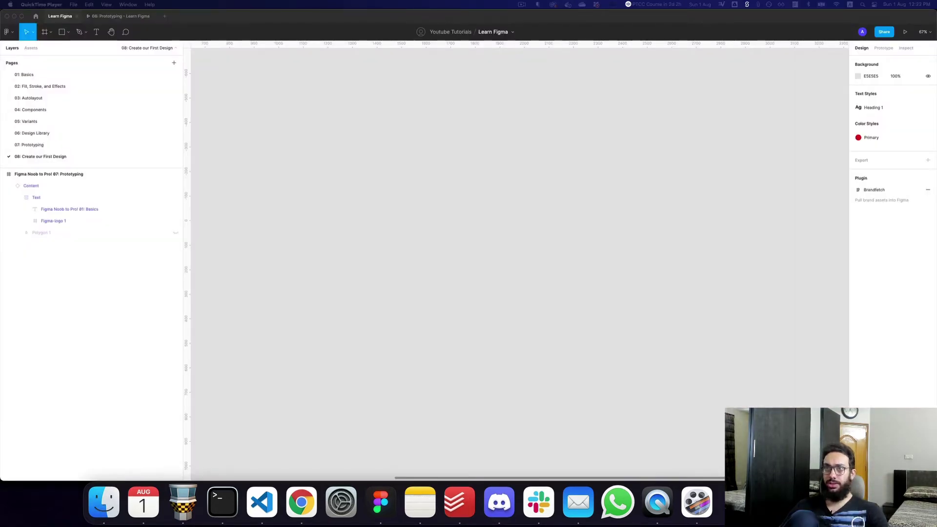
Create a Desktop preset frame of 1440 × 1024 and reposition it in the visible area of the canvas
click(499, 223)
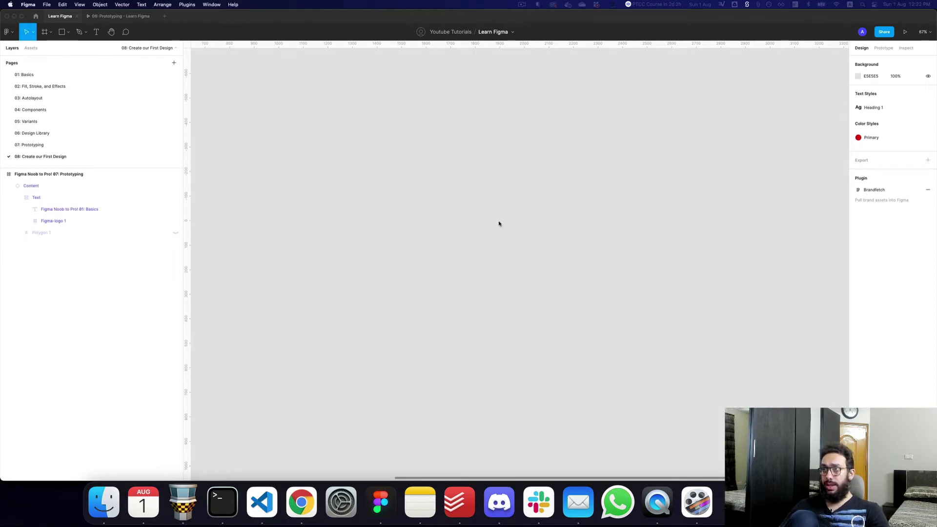
key(f)
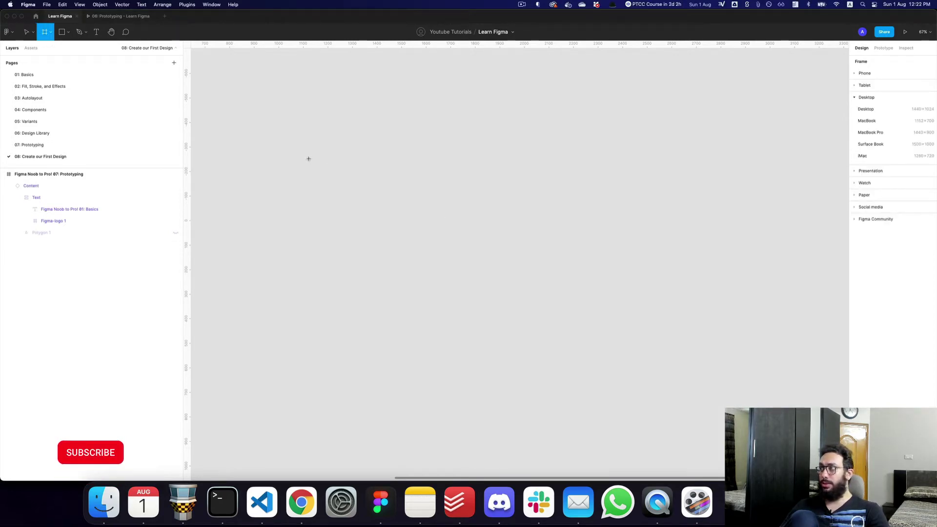
click(866, 109)
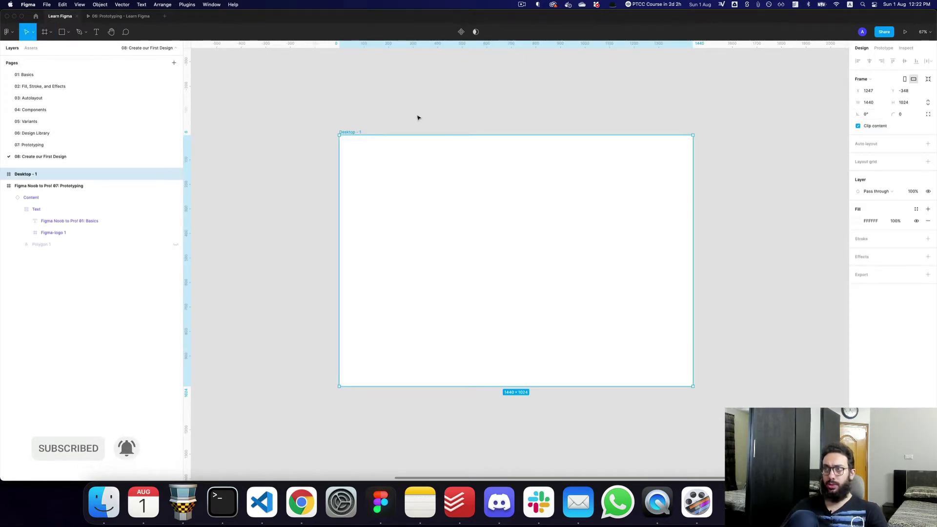
drag(347, 132, 301, 124)
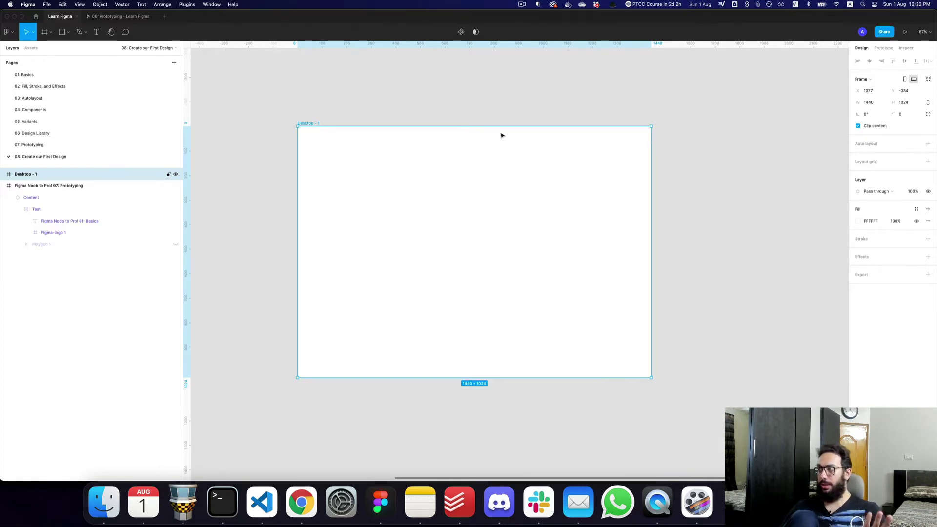
Change the desktop frame's fill from white to a very dark brown, 312929
click(859, 221)
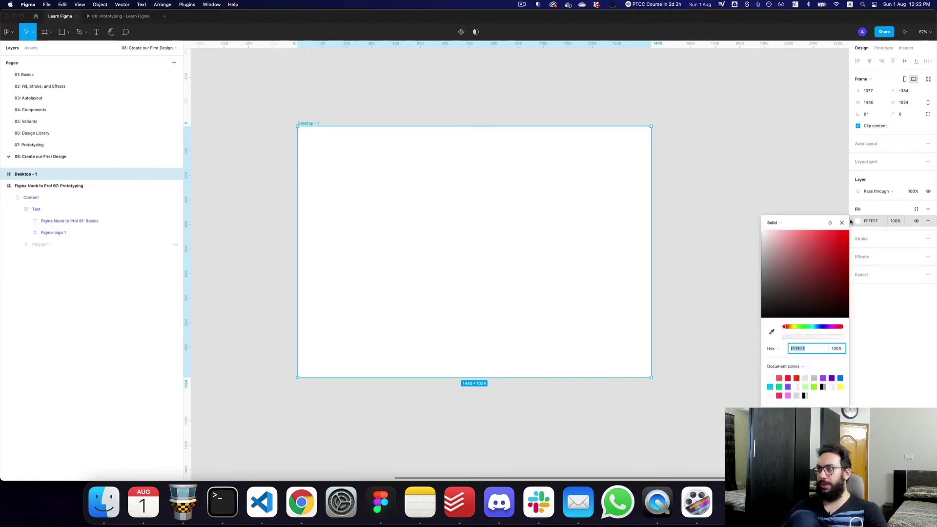
click(737, 178)
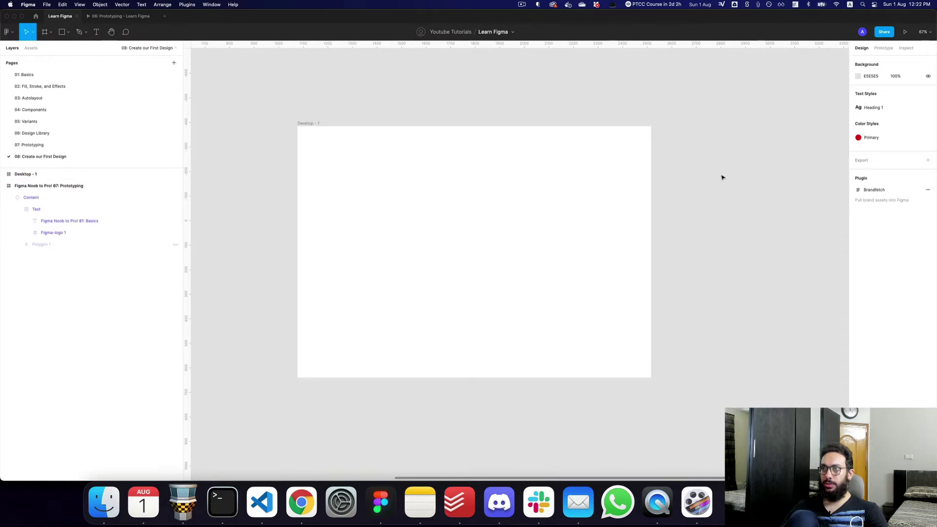
click(311, 126)
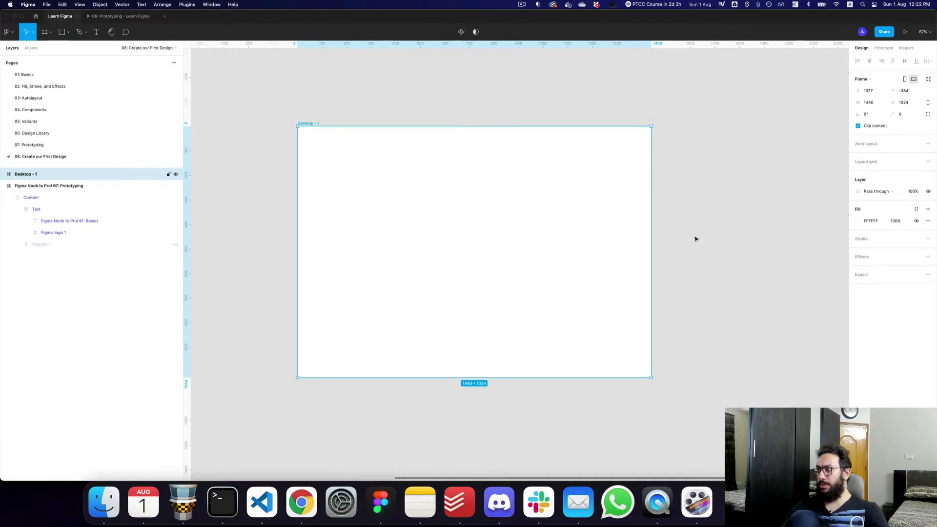
click(858, 221)
drag(791, 275, 776, 301)
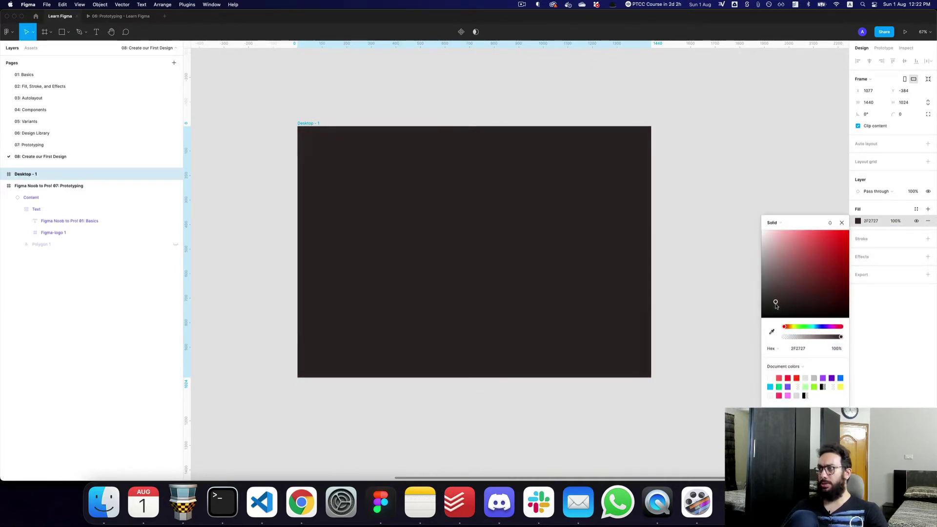
click(700, 209)
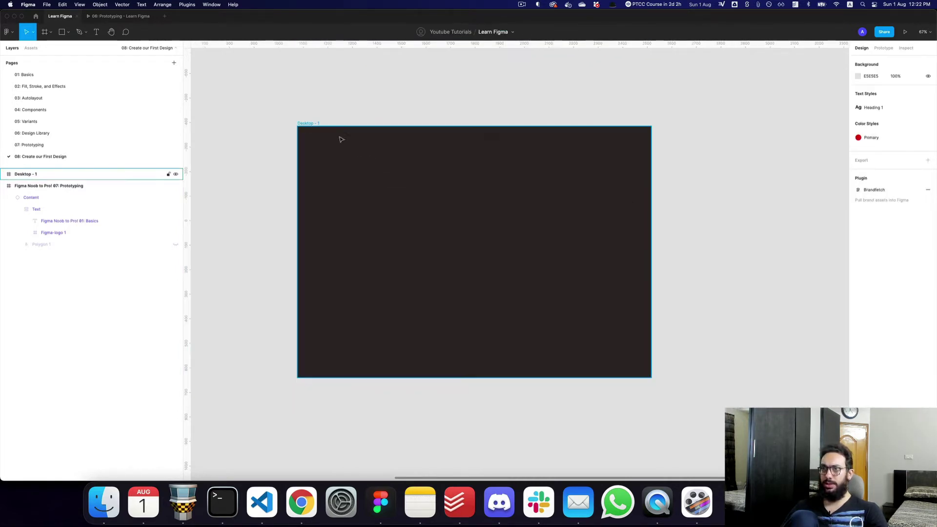
Add a text layer reading "Oligrat" near the upper-left corner of the desktop frame
click(4, 185)
click(31, 178)
scroll(320, 120, up, 5)
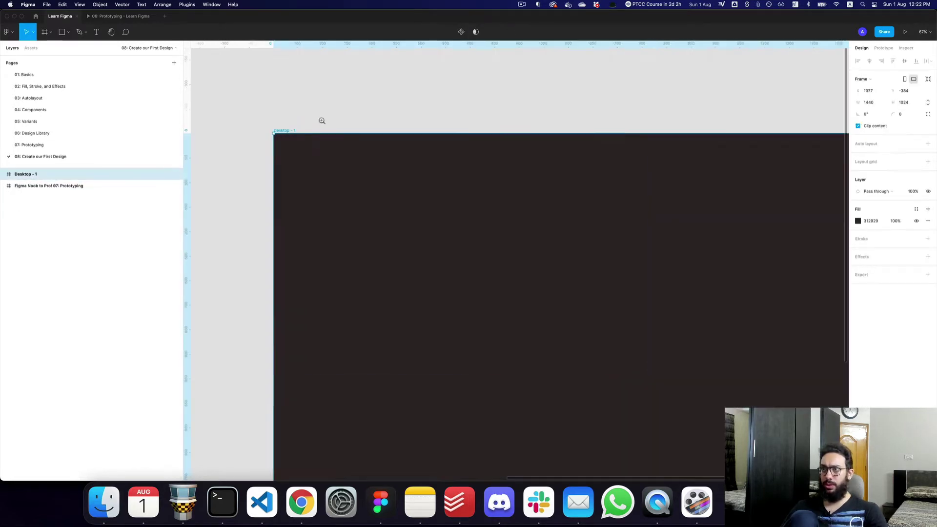
key(t)
click(318, 168)
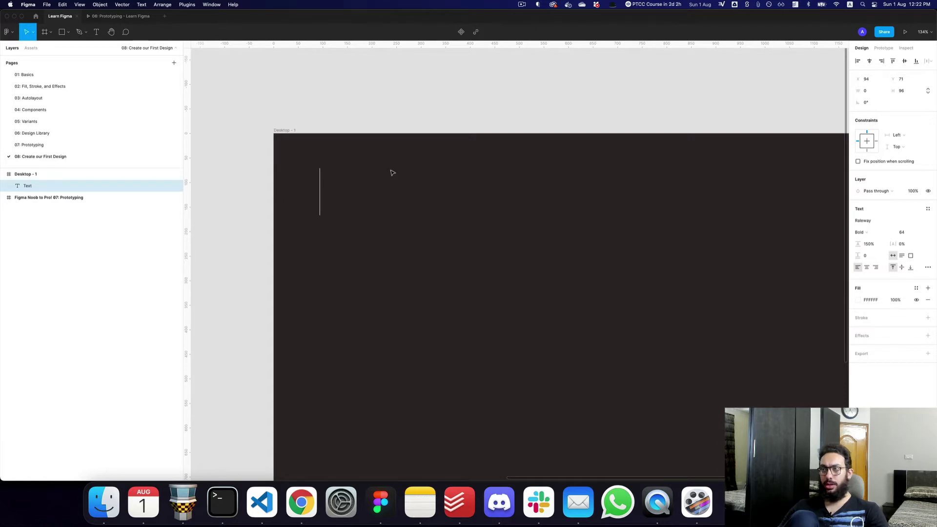
text(Lo)
key(BackSpace)
key(BackSpace)
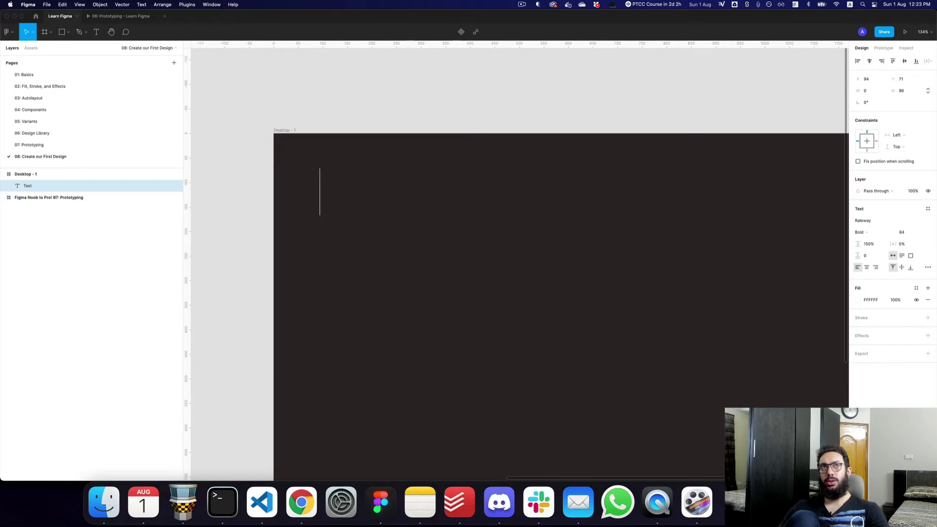
text(Oli)
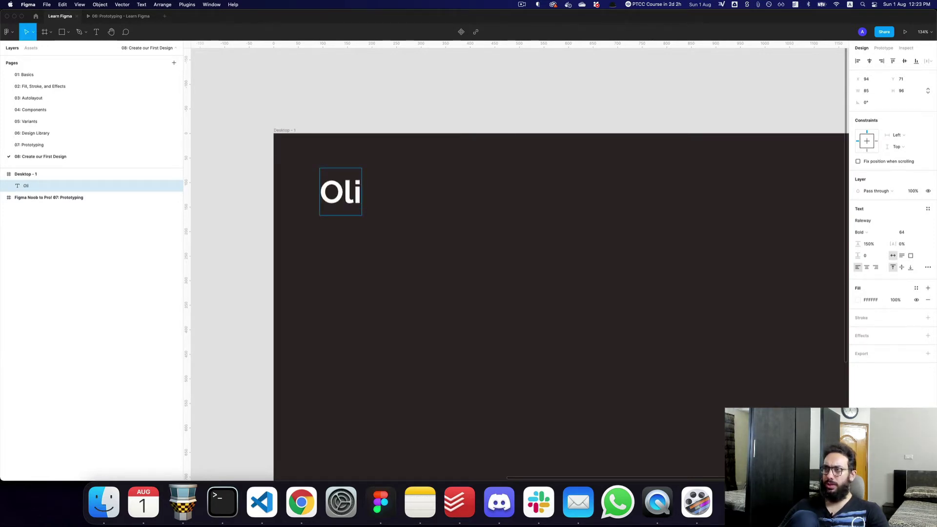
text(gra)
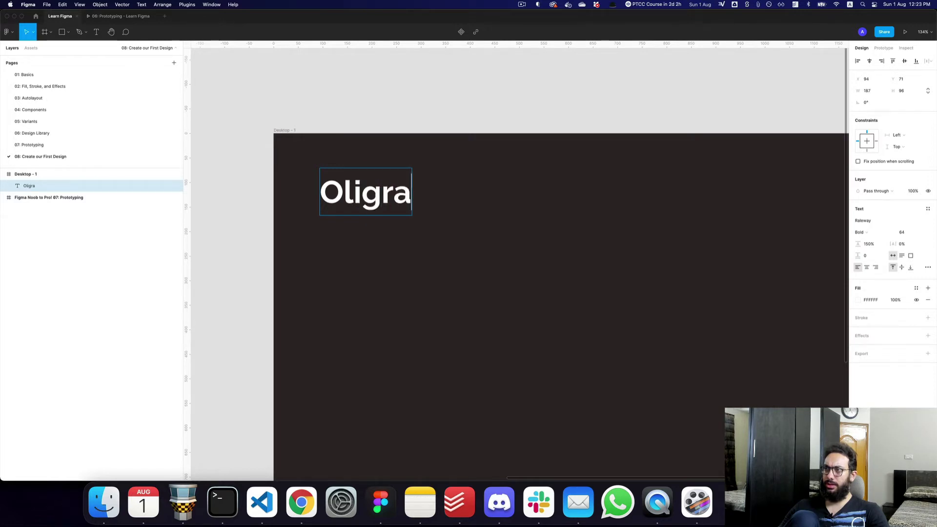
text(t)
key(BackSpace)
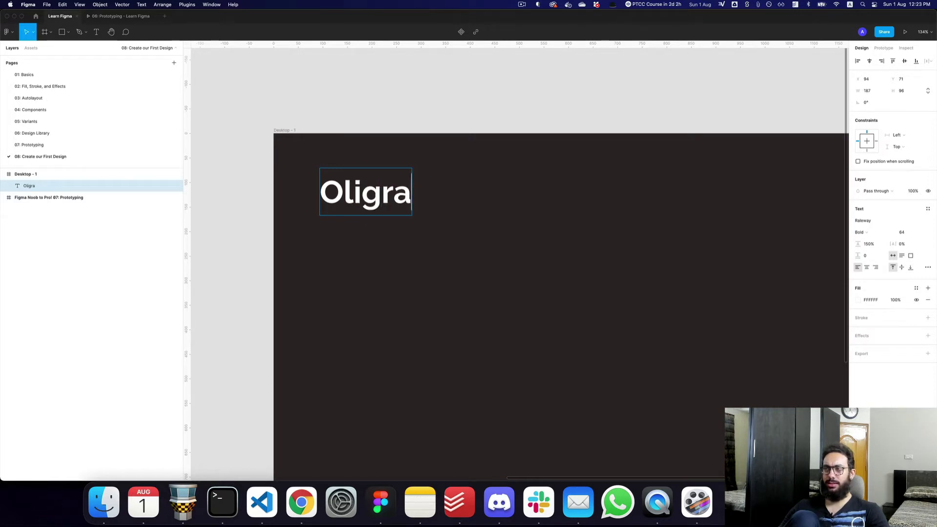
text(t)
key(Escape)
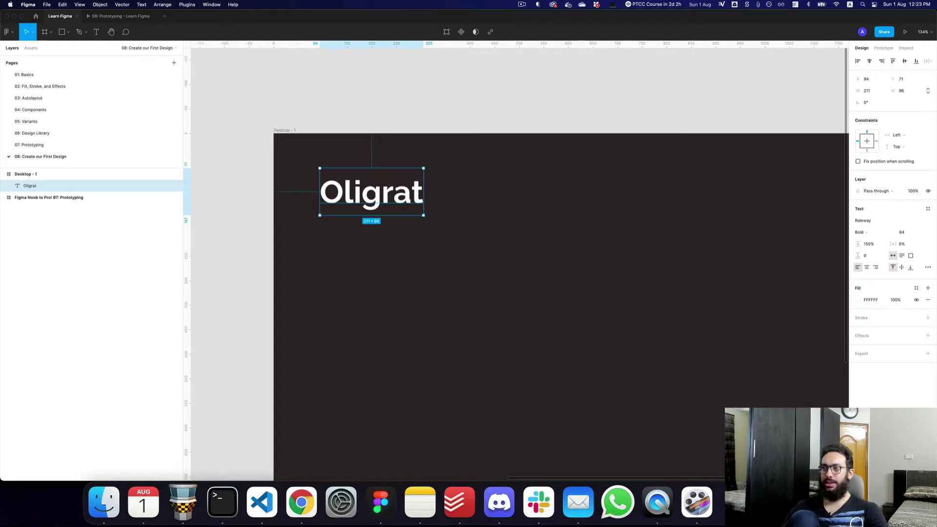
scroll(448, 177, up, 3)
scroll(435, 176, down, 8)
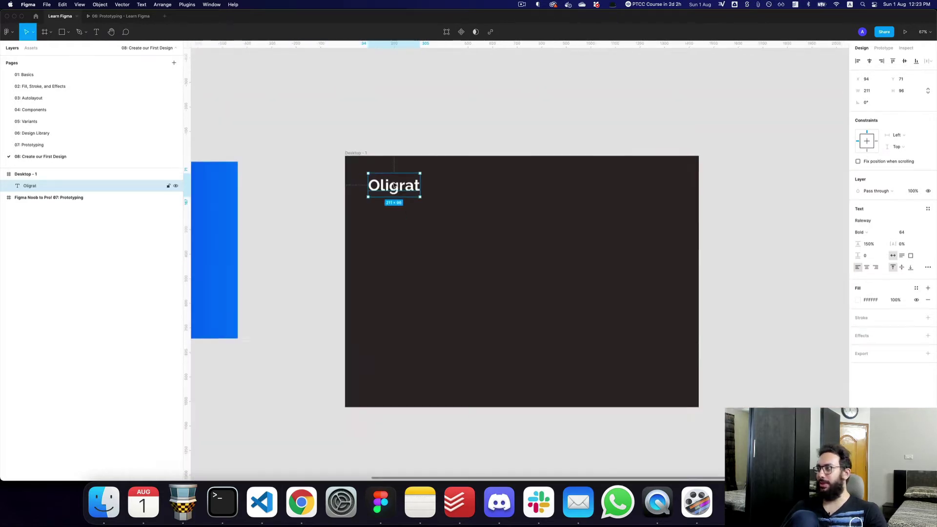
click(904, 233)
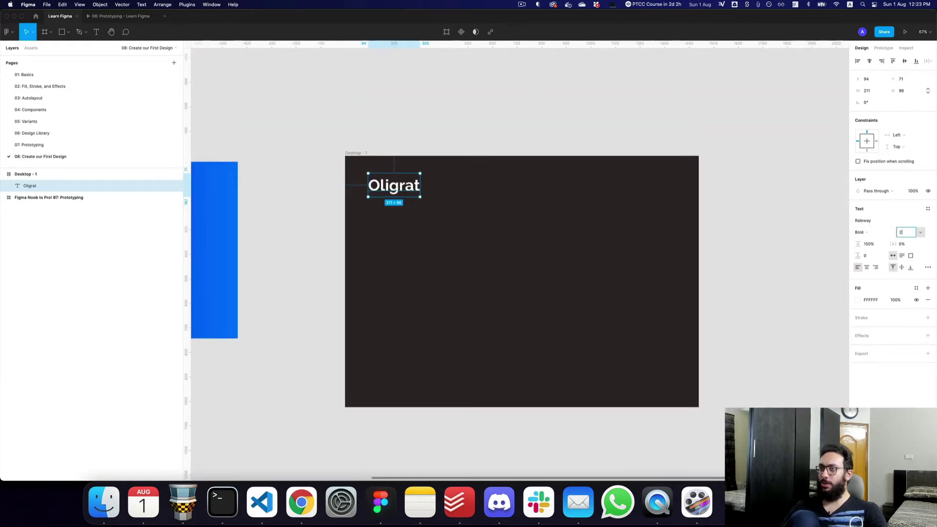
text(2)
key(Escape)
Replace the logo text "Oligrat" with "Sunzi"
double_click(399, 191)
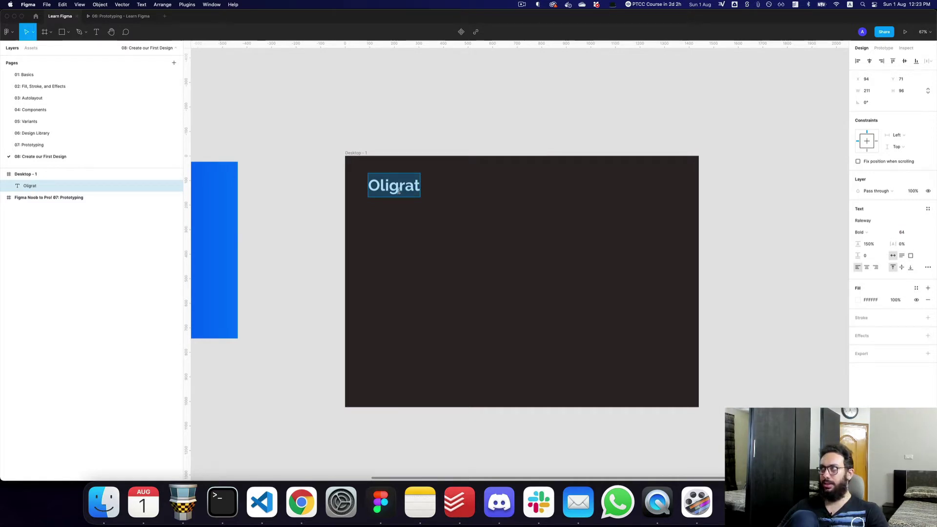
text(Sz)
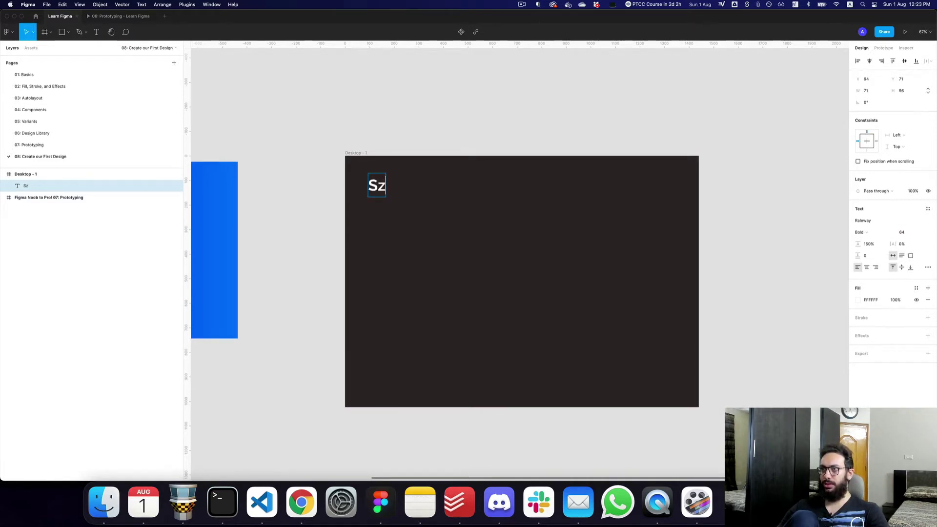
key(BackSpace)
text(uz)
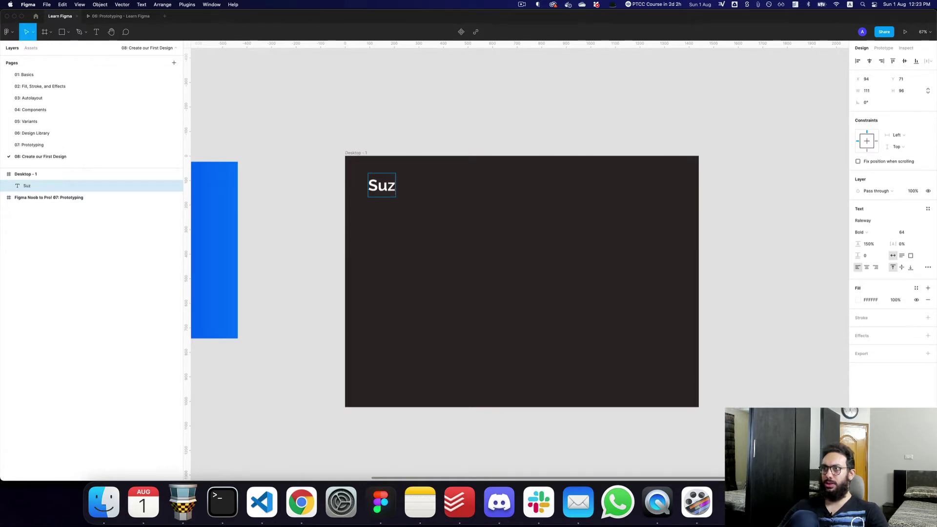
key(BackSpace)
text(nzi)
key(Escape)
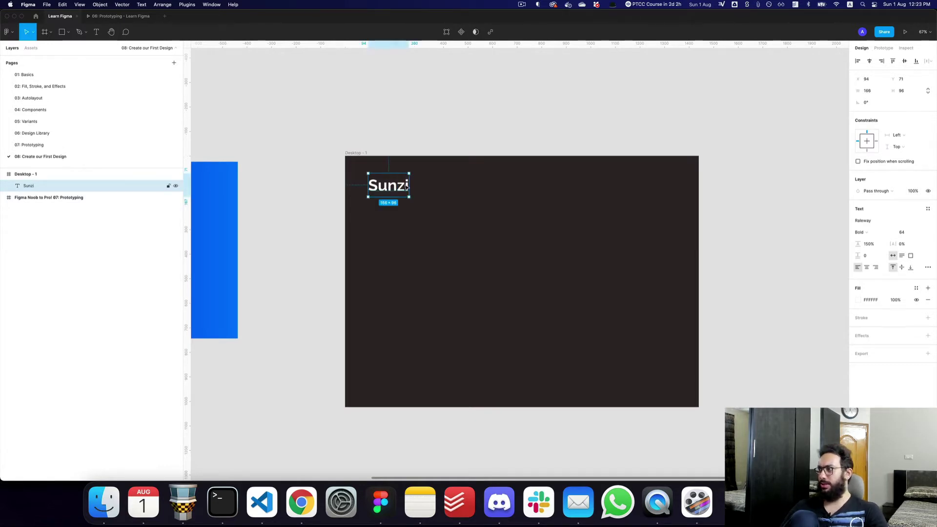
Set the "Sunzi" text's font size to 32
click(901, 233)
text(24)
key(Return)
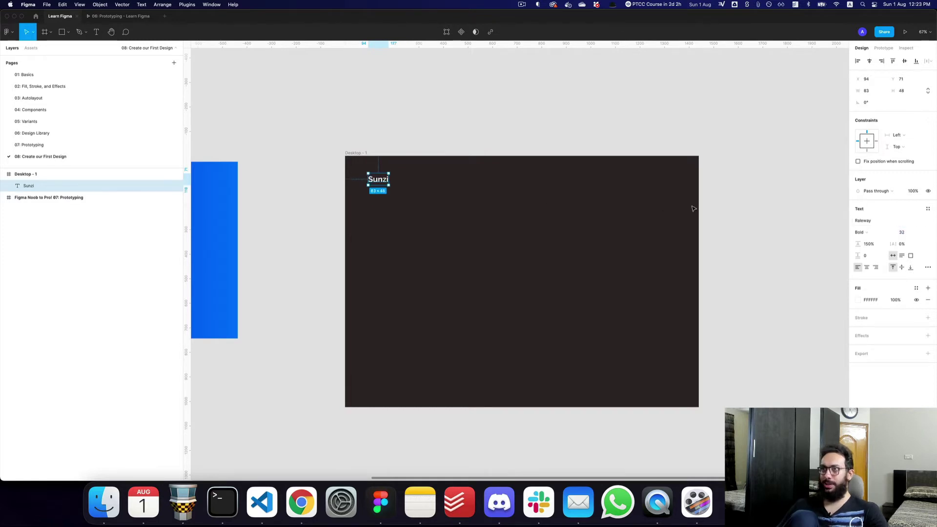
Move the "Sunzi" text to about X 151, Y 51 near the desktop frame's upper-left corner
click(467, 145)
key(super+equal)
drag(378, 206, 402, 205)
key(super+minus)
scroll(379, 191, right, 2)
scroll(379, 192, down, 1)
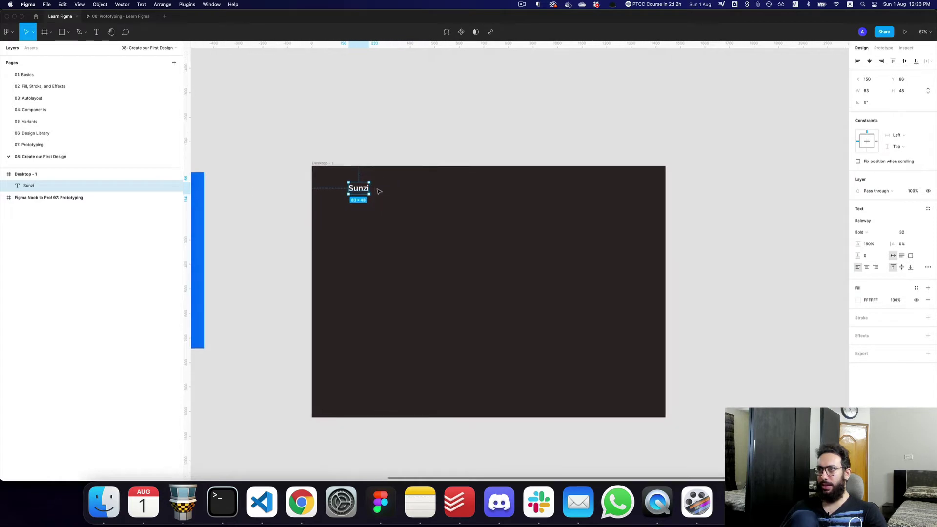
drag(363, 191, 363, 187)
scroll(364, 188, up, 1)
Set the "Sunzi" text's font size to 24 and check the frame at 100% zoom
click(901, 233)
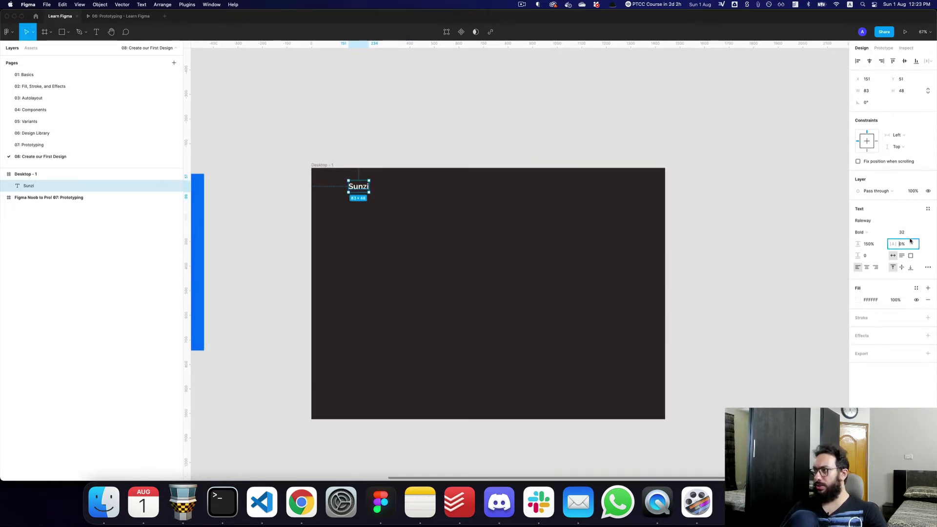
click(511, 100)
key(shift+0)
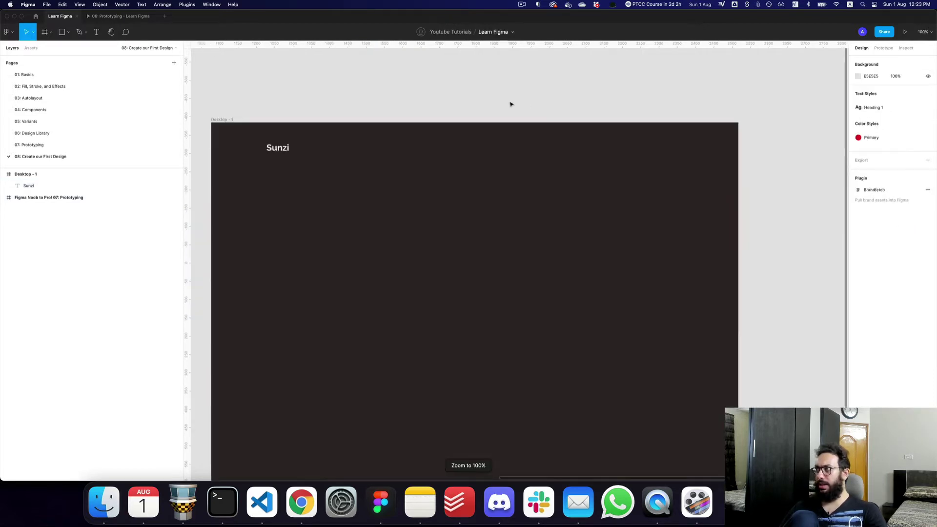
Present the prototype, close the old prototype preview, and check the dark desktop frame in the presentation before returning to the design file
click(906, 32)
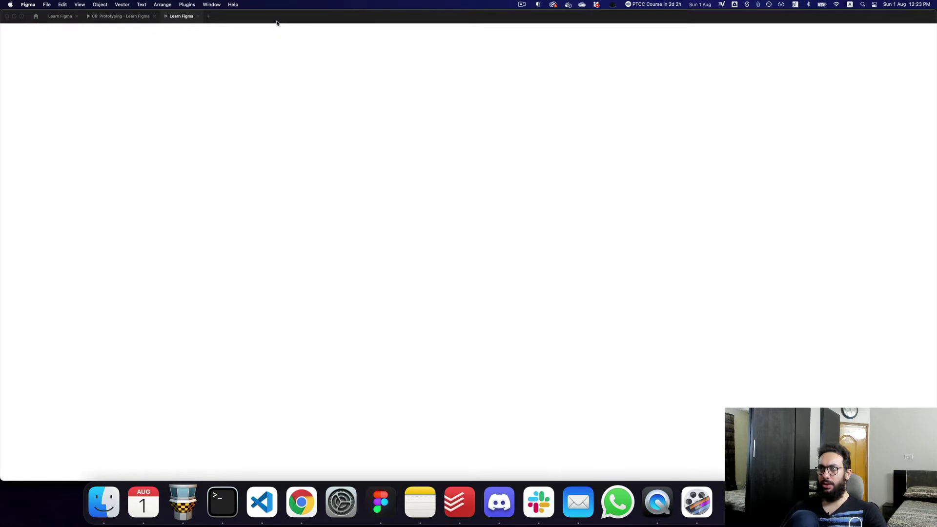
key(ctrl+shift+Tab)
key(super+w)
key(ctrl+shift+Tab)
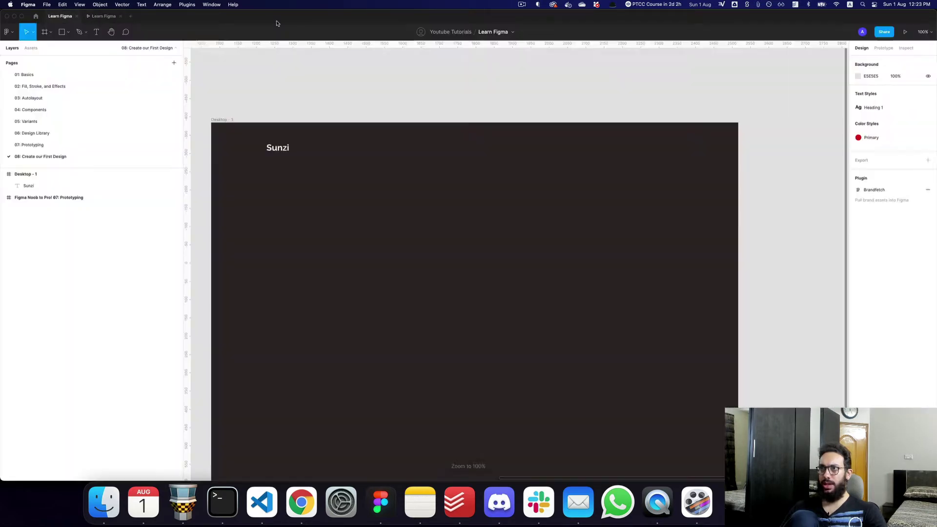
key(ctrl+Tab)
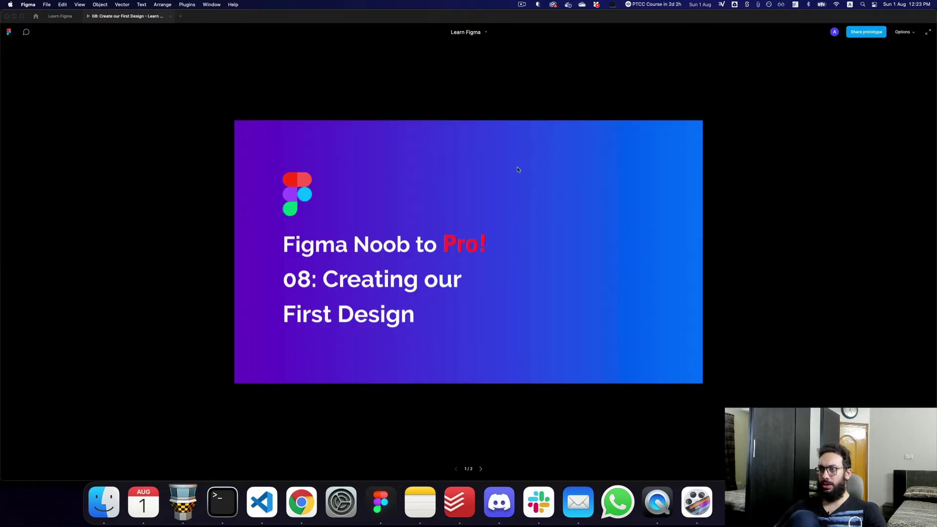
key(Right)
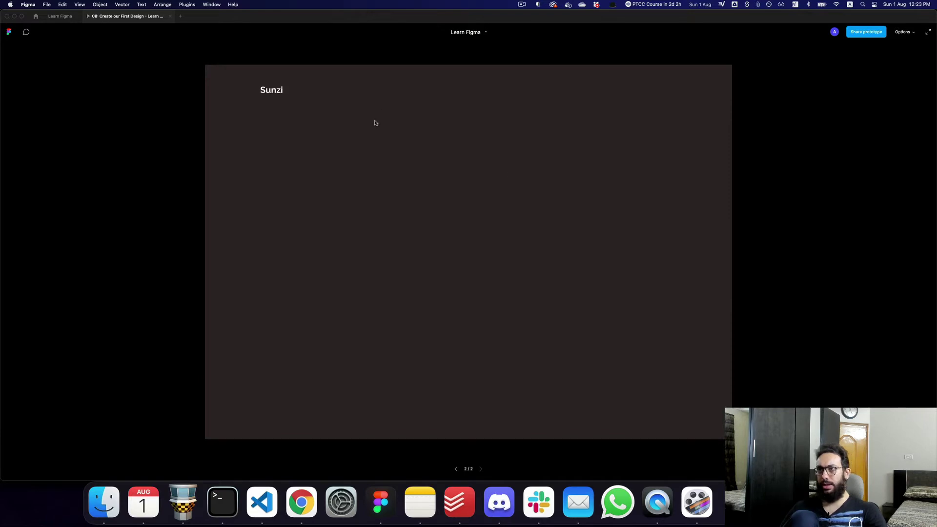
key(ctrl+shift+Tab)
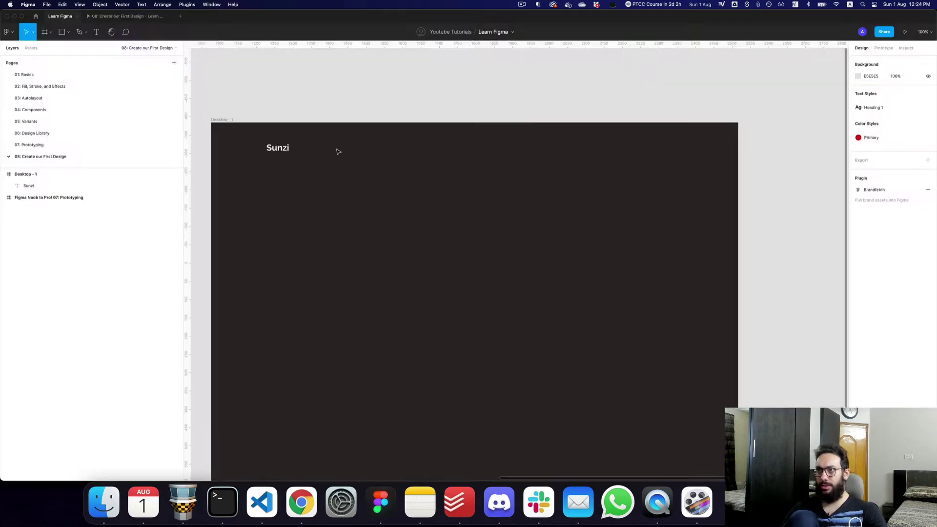
Duplicate the "Sunzi" text horizontally to about X 782, Y 51 along the top of the desktop frame
click(279, 148)
key(alt)
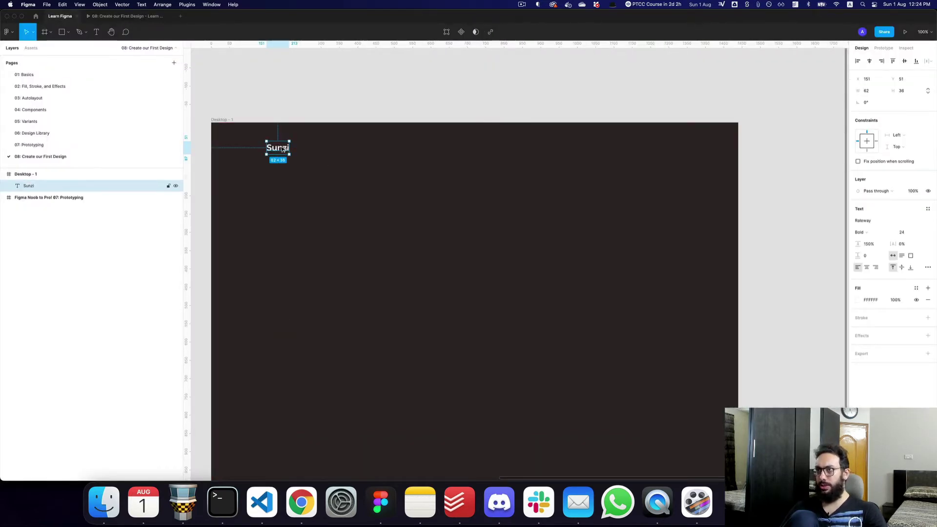
drag(282, 149, 514, 152)
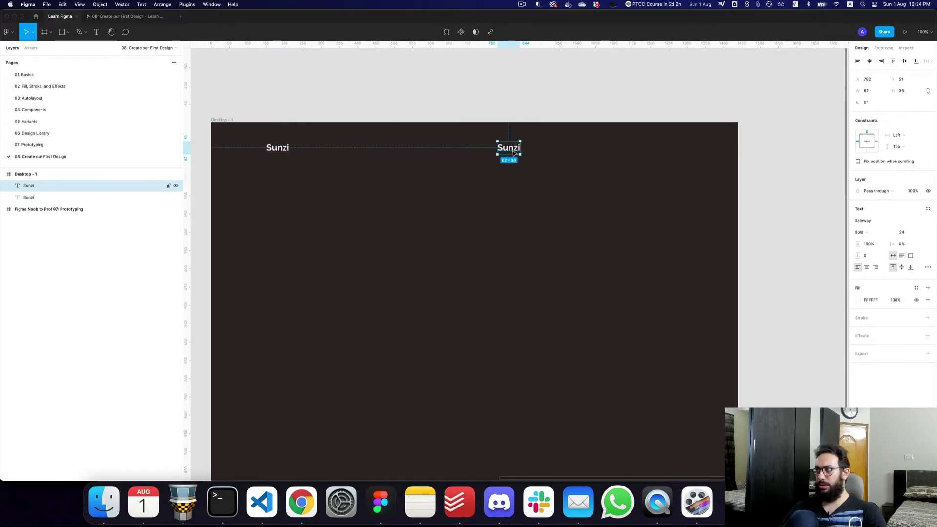
Replace the text of the duplicated "Sunzi" label with "Products"
double_click(514, 152)
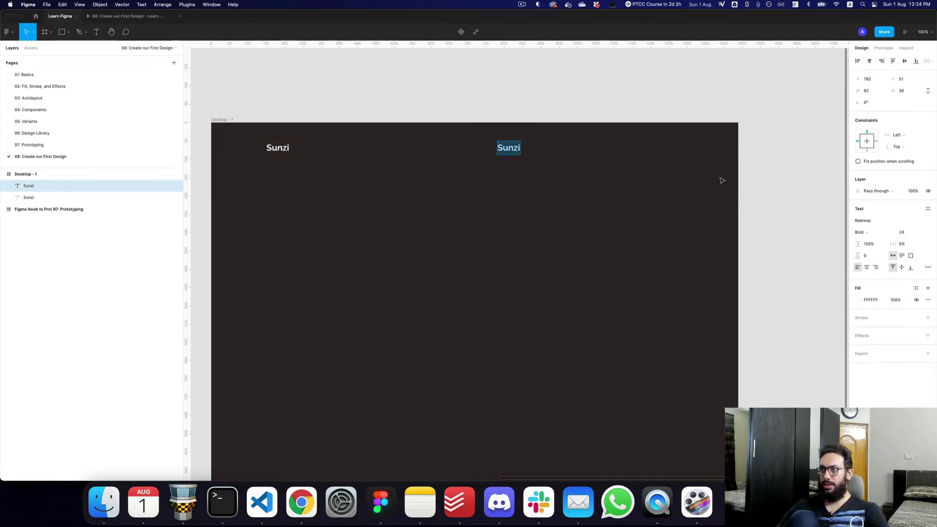
text(Home)
key(super+a)
key(BackSpace)
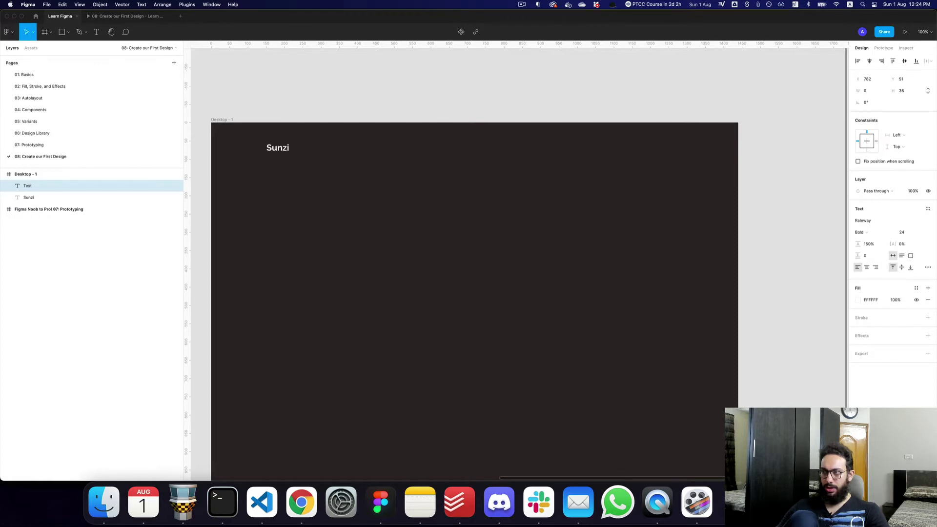
text(P)
key(BackSpace)
text(Por)
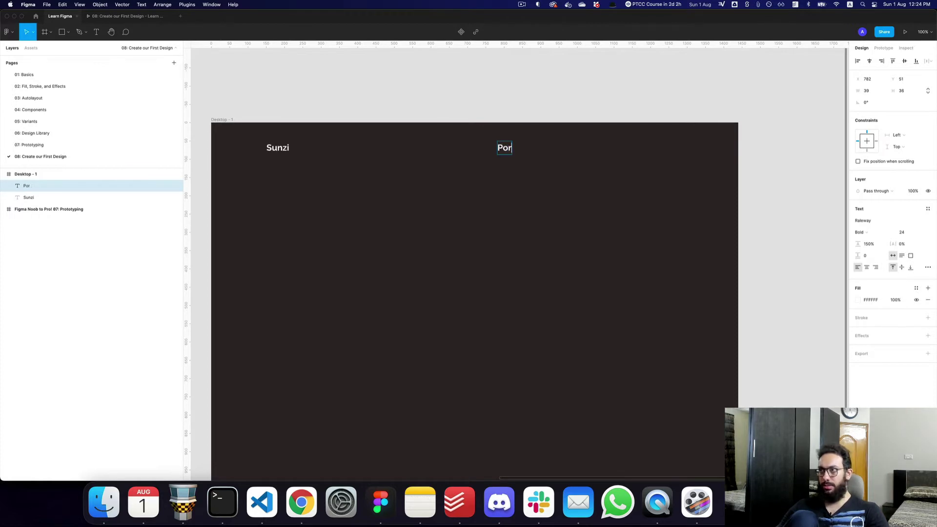
text(du)
key(BackSpace)
key(BackSpace)
key(BackSpace)
key(BackSpace)
text(roducts)
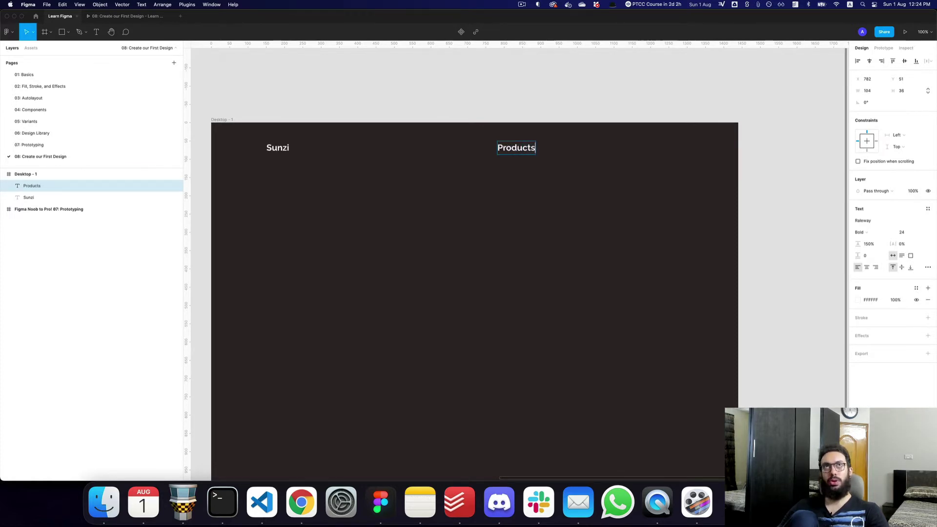
Change the second text label at the top of the desktop frame to "Art", keeping its position
key(super+a)
text(Art)
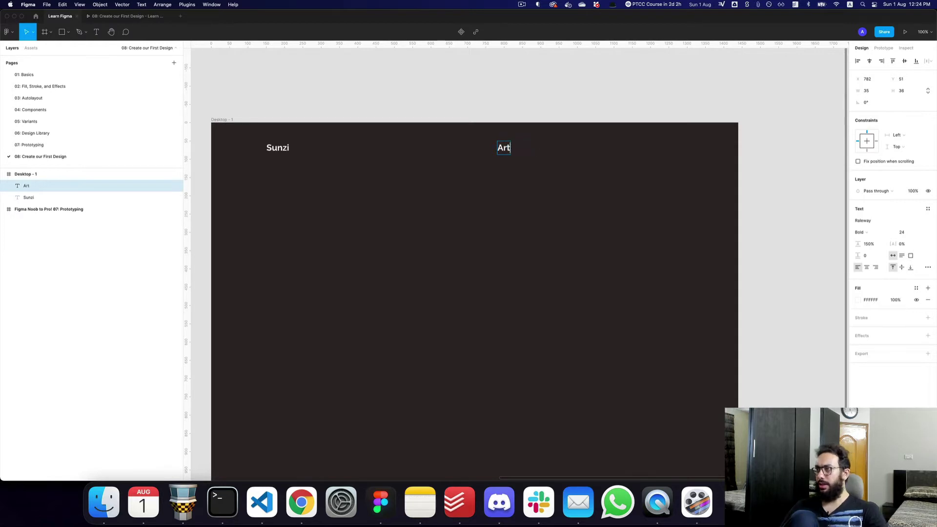
key(Escape)
drag(505, 150, 534, 150)
key(super+z)
Set the "Art" label's font size to 18 and its weight to SemiBold
click(908, 234)
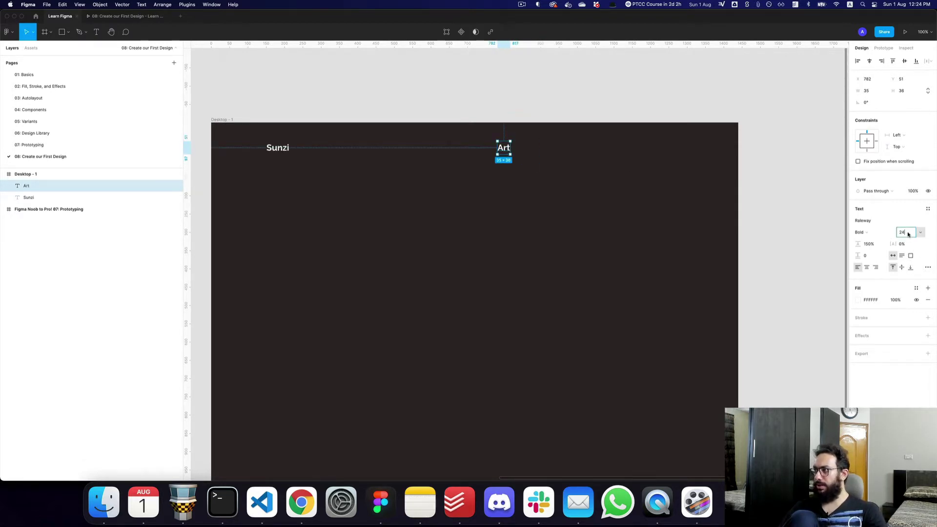
text(16)
key(Return)
click(916, 234)
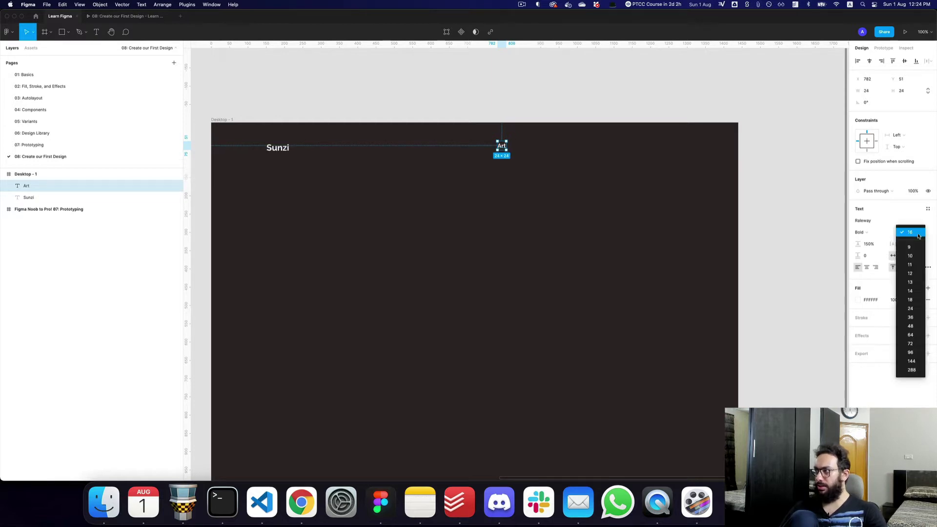
click(909, 234)
text(18)
key(Return)
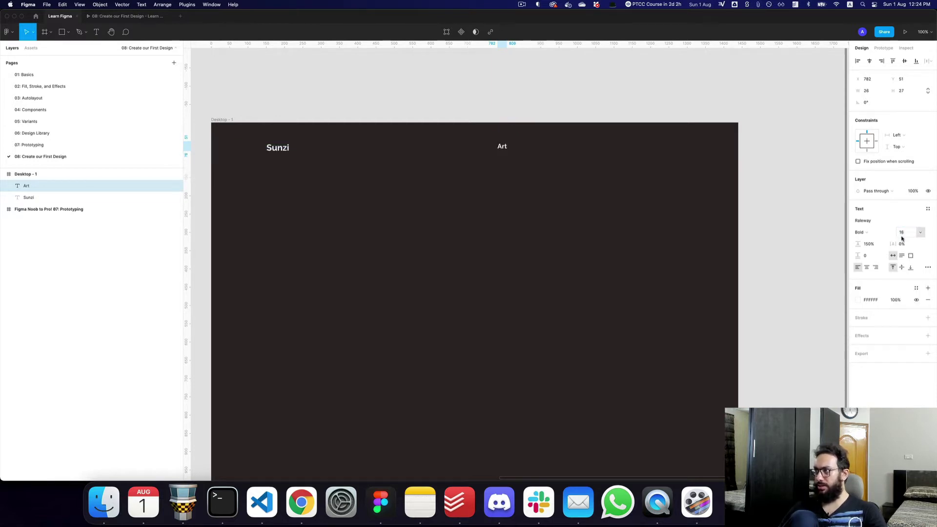
click(864, 233)
click(874, 225)
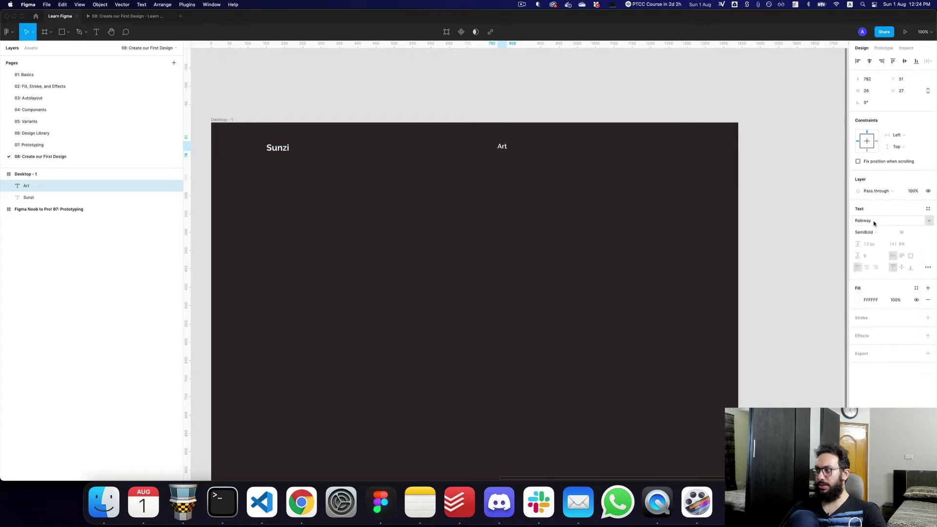
scroll(514, 112, up, 5)
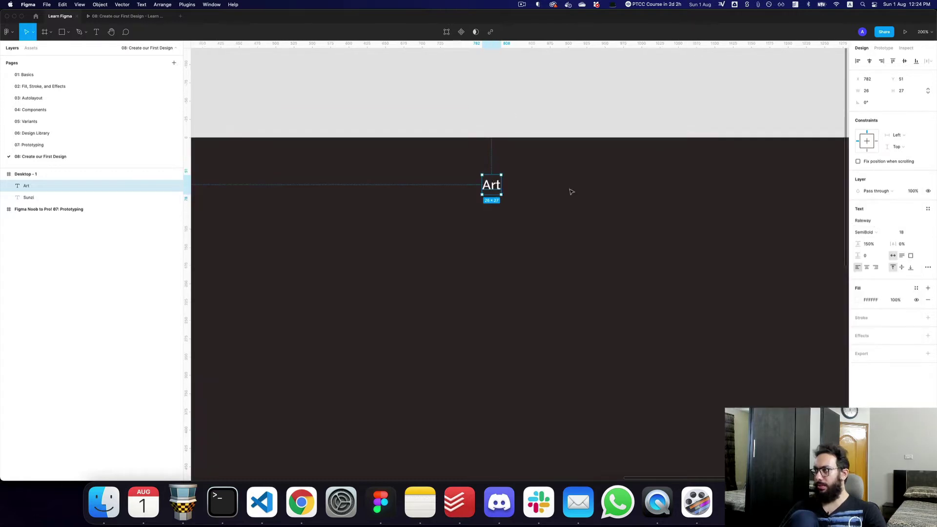
click(927, 209)
click(926, 222)
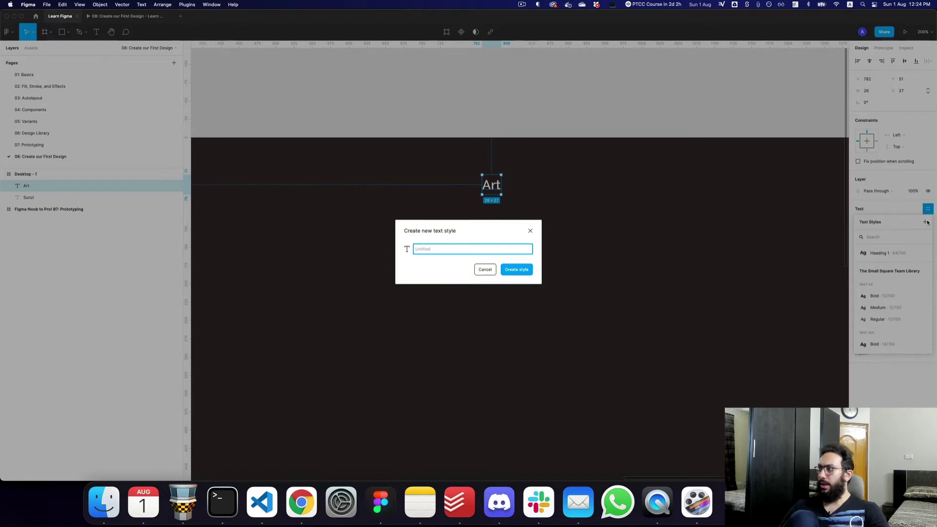
key(Escape)
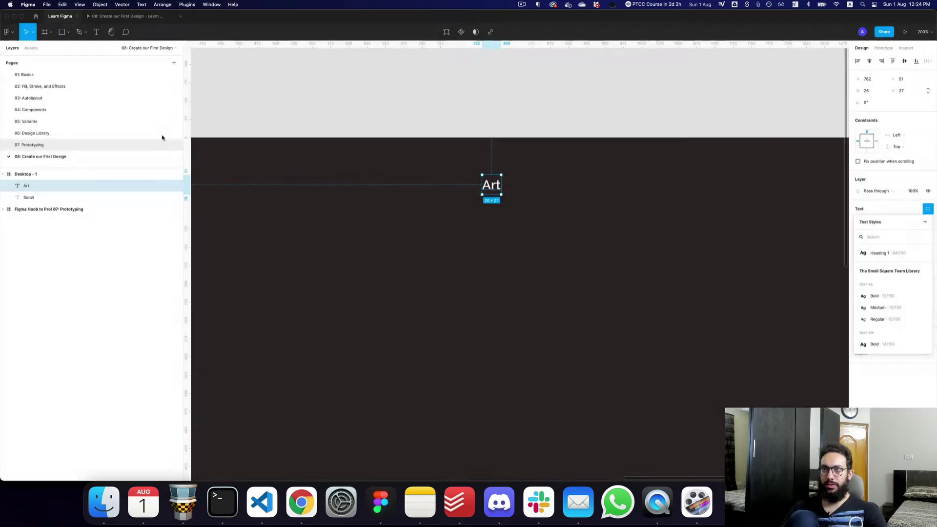
Move the "Desktop - 1" frame out of the Learn Figma file into a new design file
scroll(266, 120, down, 8)
drag(266, 119, 658, 378)
key(Delete)
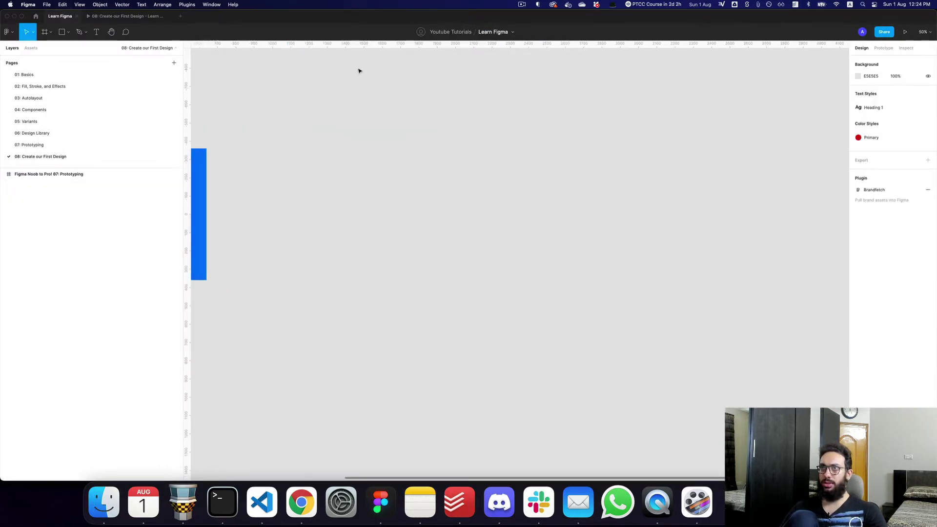
key(super+t)
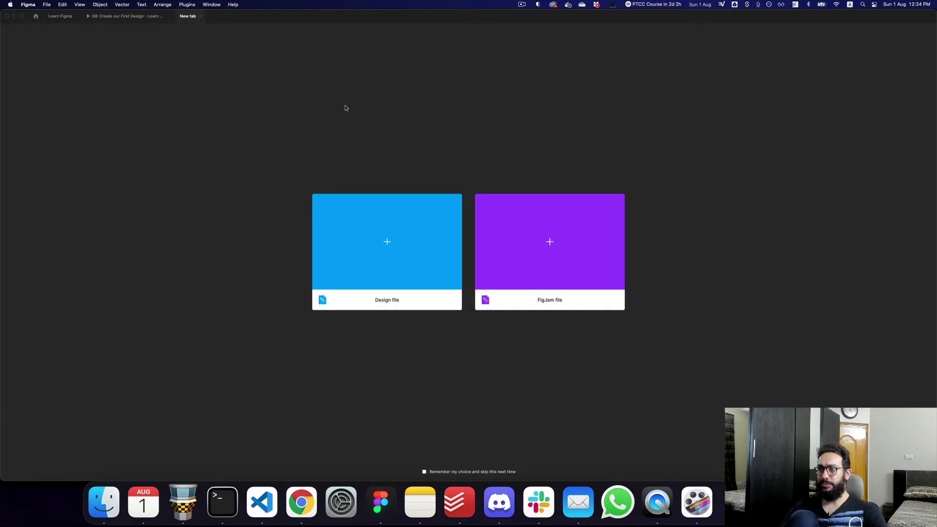
click(397, 217)
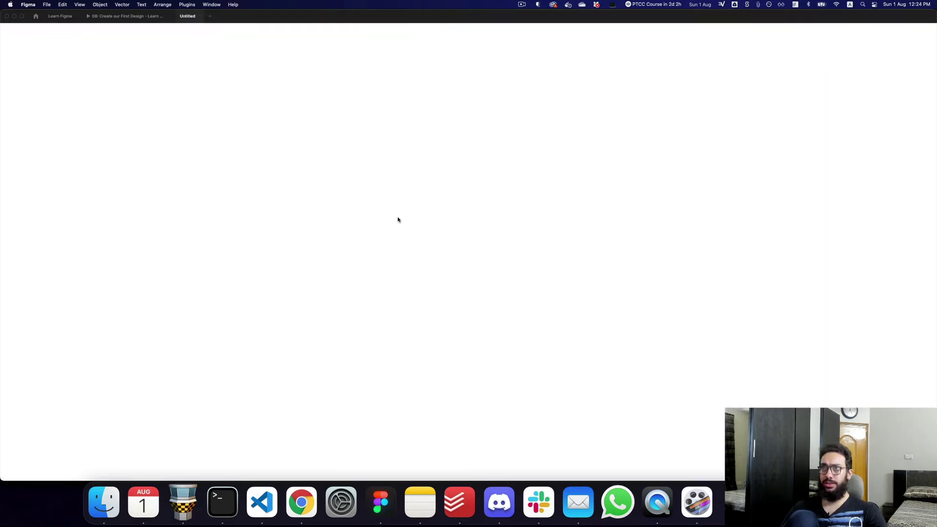
key(super+v)
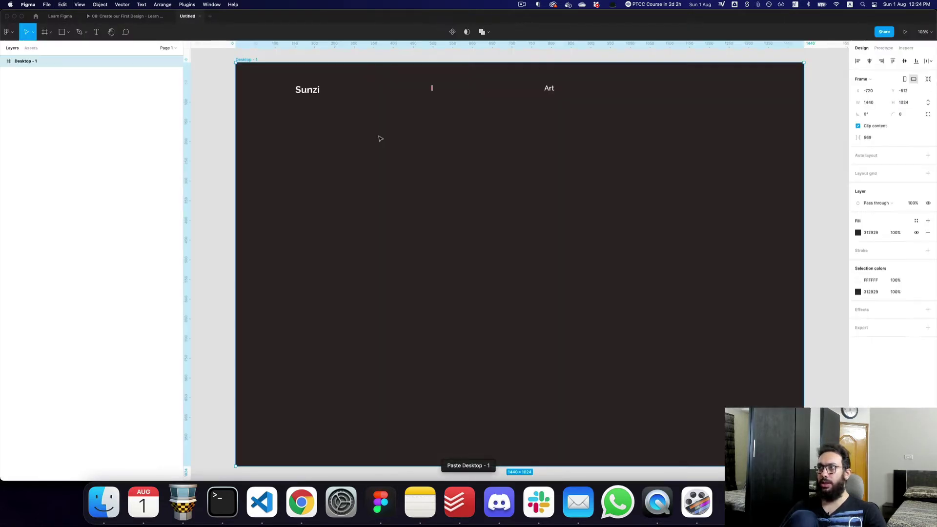
Create a text style named "Header Links" from the "Art" label
drag(411, 132, 345, 181)
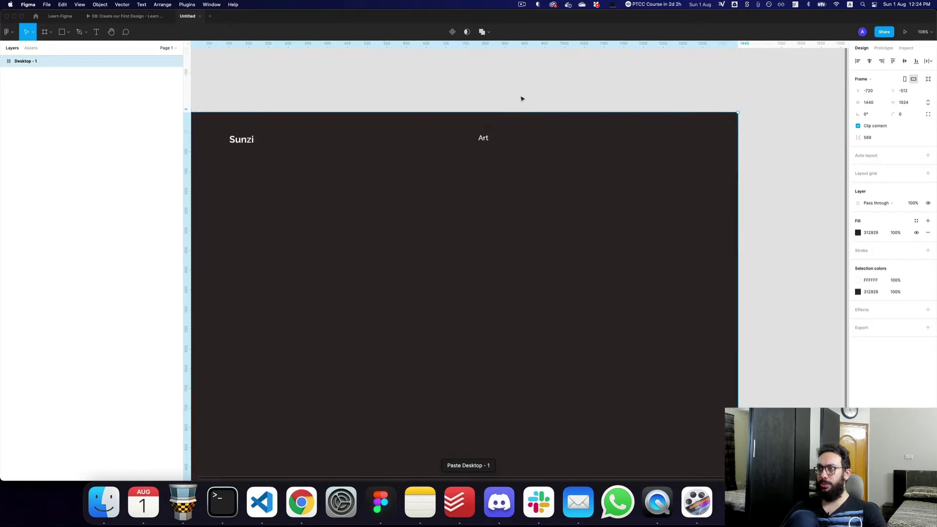
key(z)
click(518, 91)
click(449, 184)
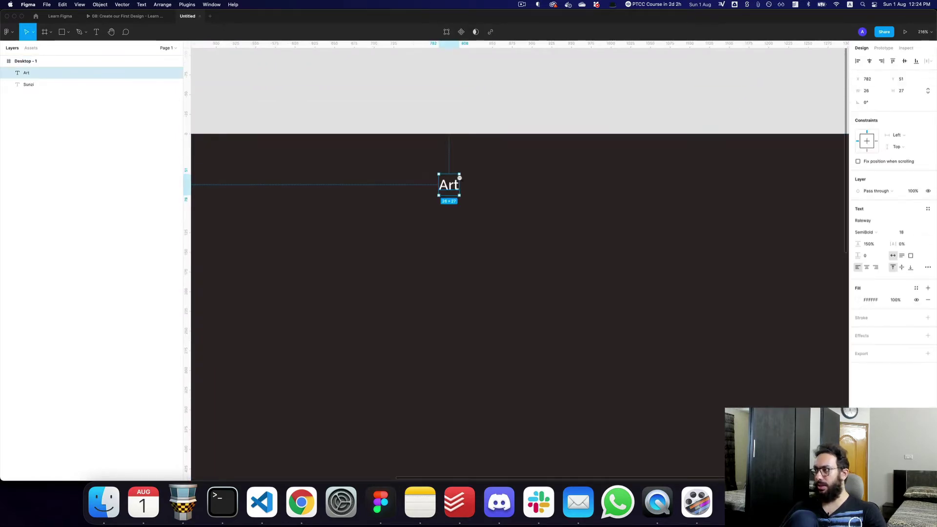
click(928, 209)
click(925, 223)
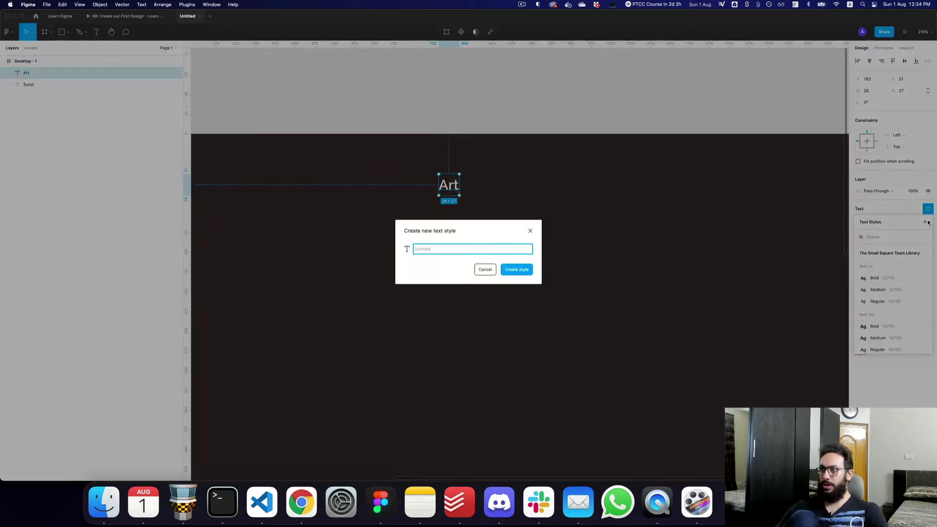
text(Hea)
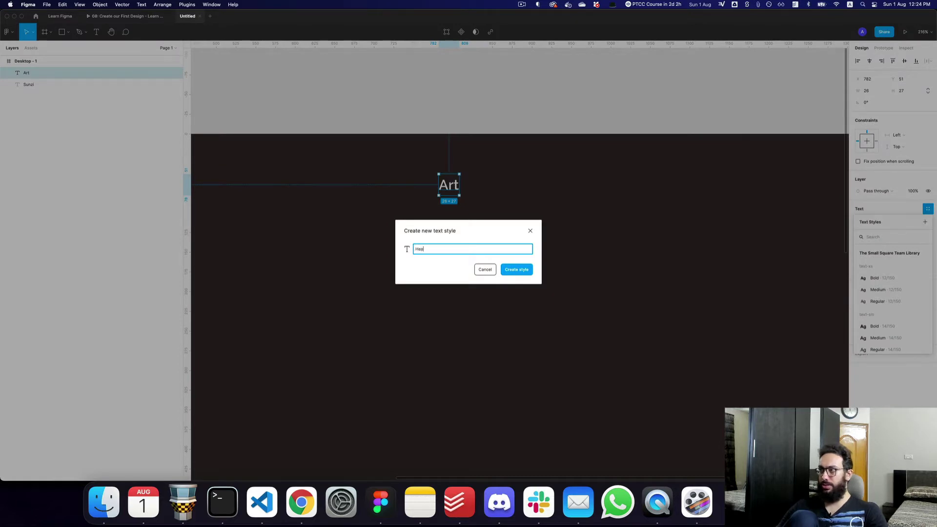
text(der Links)
key(Return)
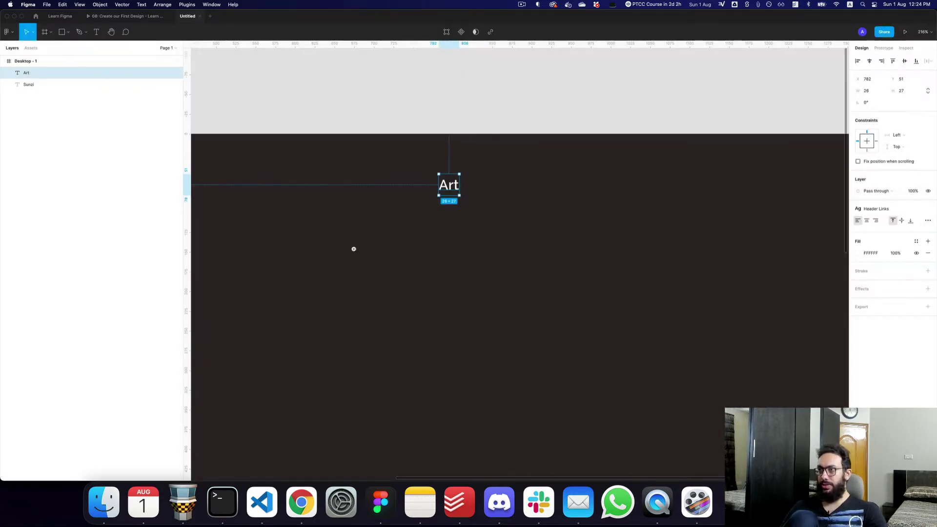
Duplicate the "Art" label horizontally to its right, leaving a 40 px gap between the two labels
drag(447, 191, 503, 190)
key(Right)
key(Right)
key(Right)
key(Right)
key(Right)
key(Right)
key(Right)
key(Right)
key(Right)
key(Right)
key(Right)
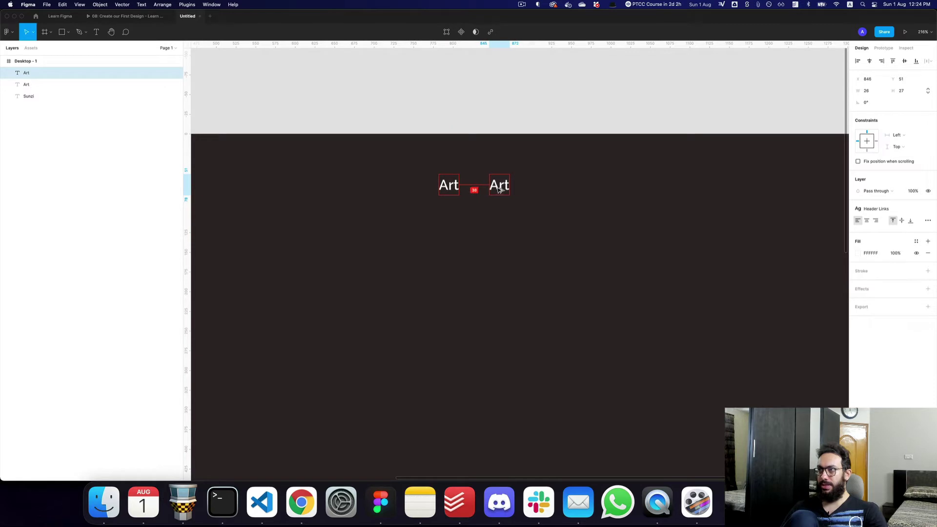
Wrap both "Art" labels in a horizontal auto layout and duplicate the second one to make five labels
shift+click(459, 189)
key(shift+a)
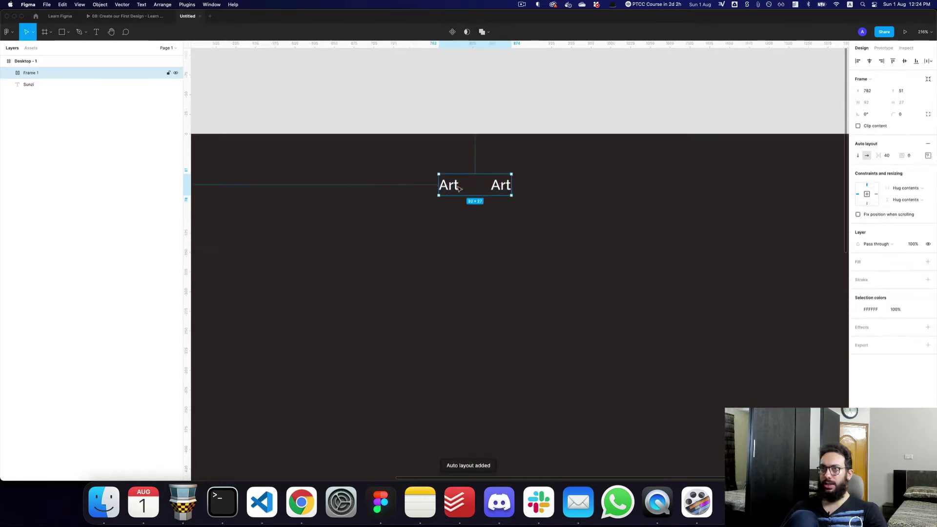
double_click(500, 188)
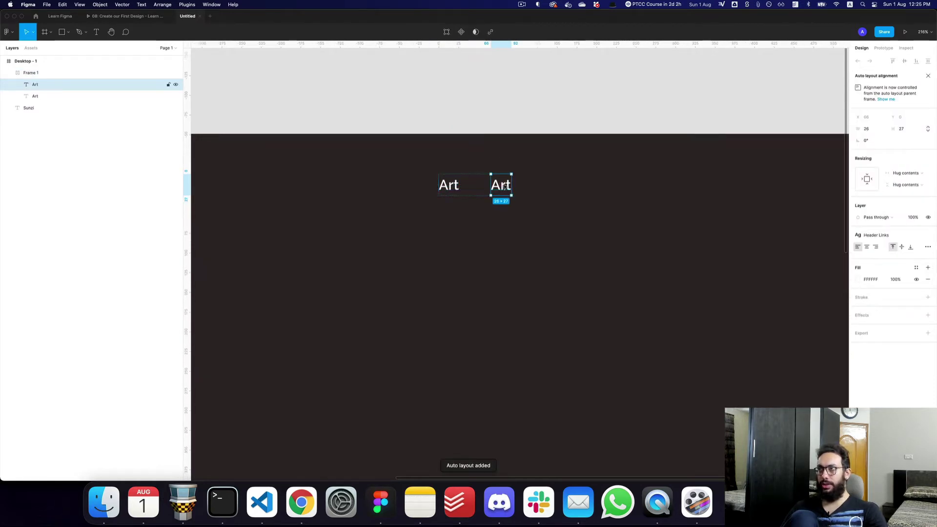
key(super+d)
key(super+d)
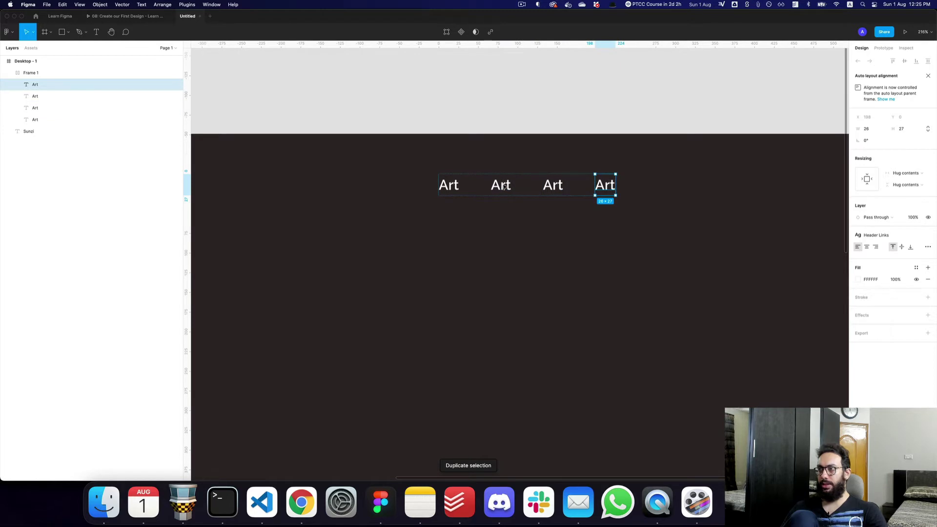
key(super+d)
Change the second navigation label's text to "Our Vision"
double_click(502, 187)
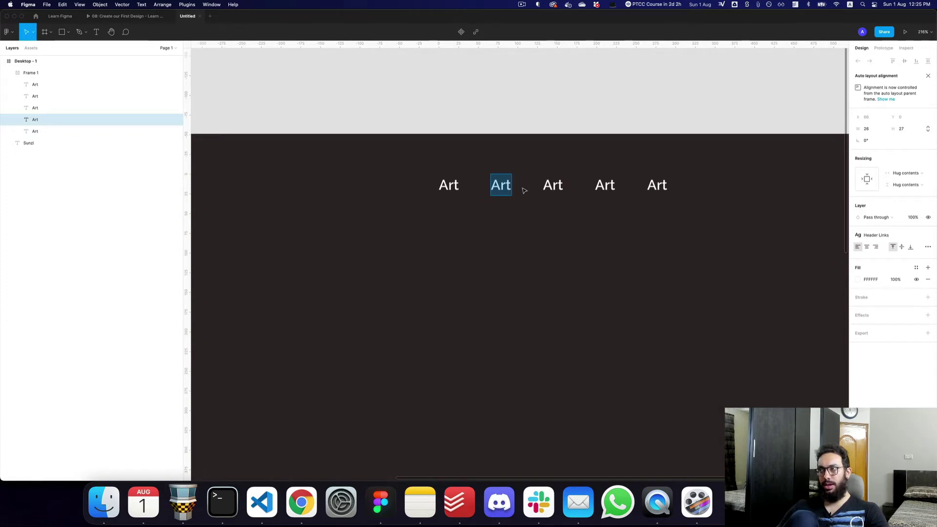
text(Our Vision)
key(Escape)
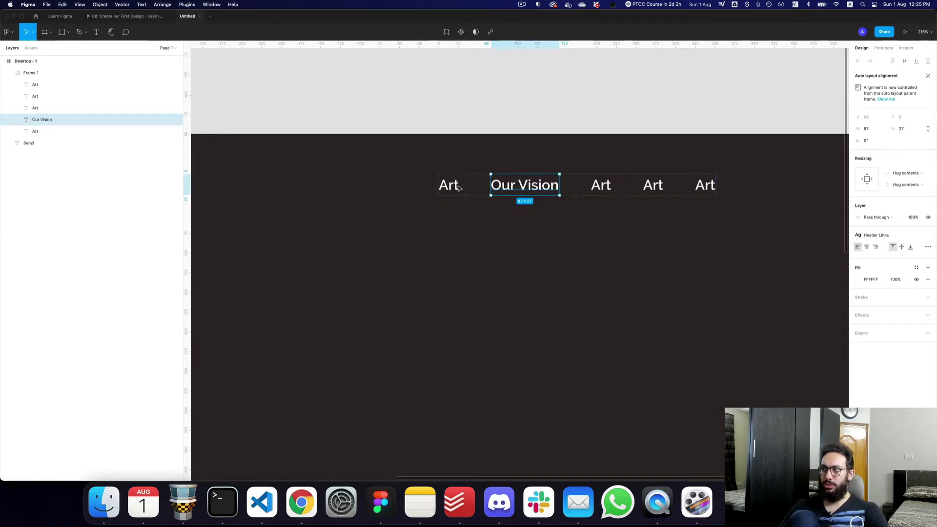
Change the first navigation label's text to "Our Artifacts"
click(458, 188)
double_click(458, 188)
key(Left)
text(Our)
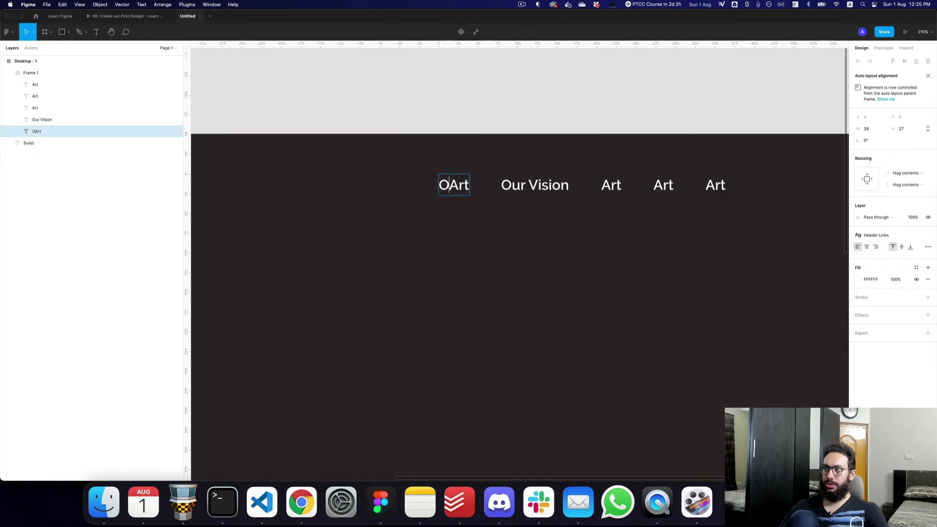
key(Escape)
key(Return)
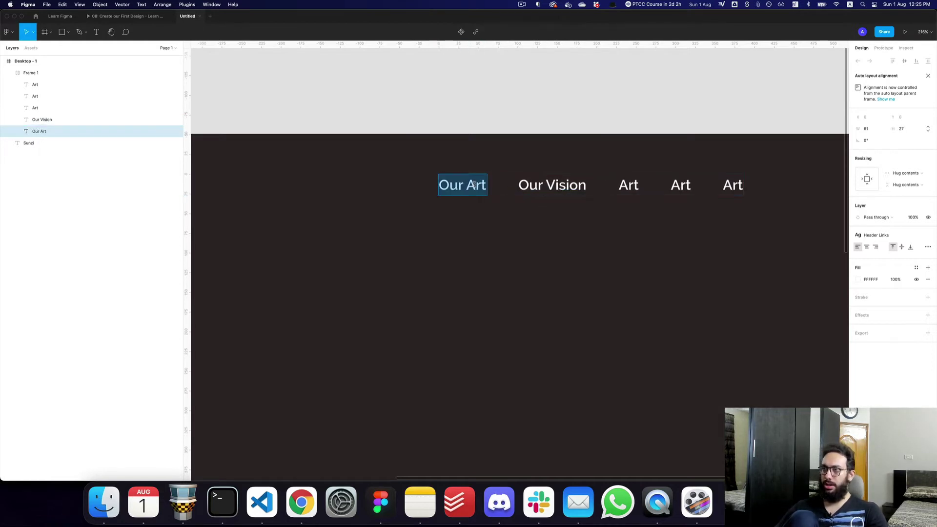
double_click(487, 186)
text(Artifa)
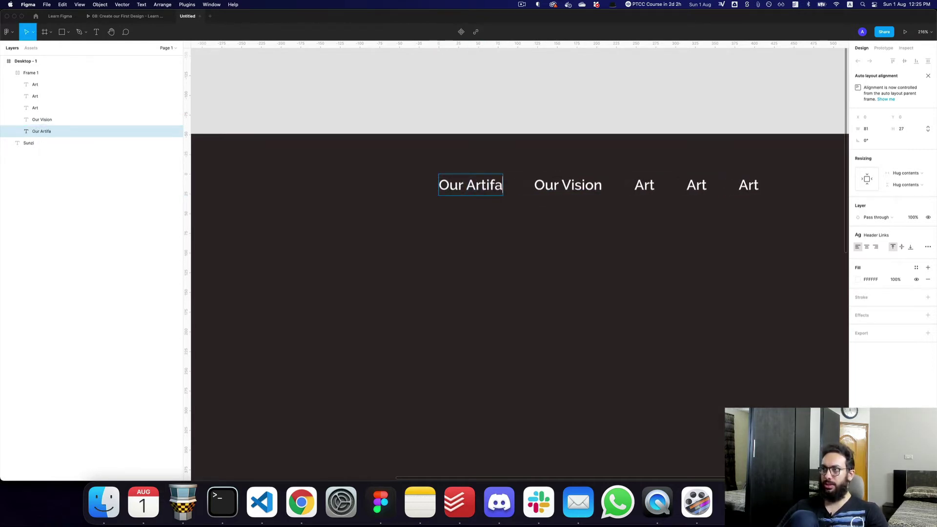
key(BackSpace)
text(acts)
key(Escape)
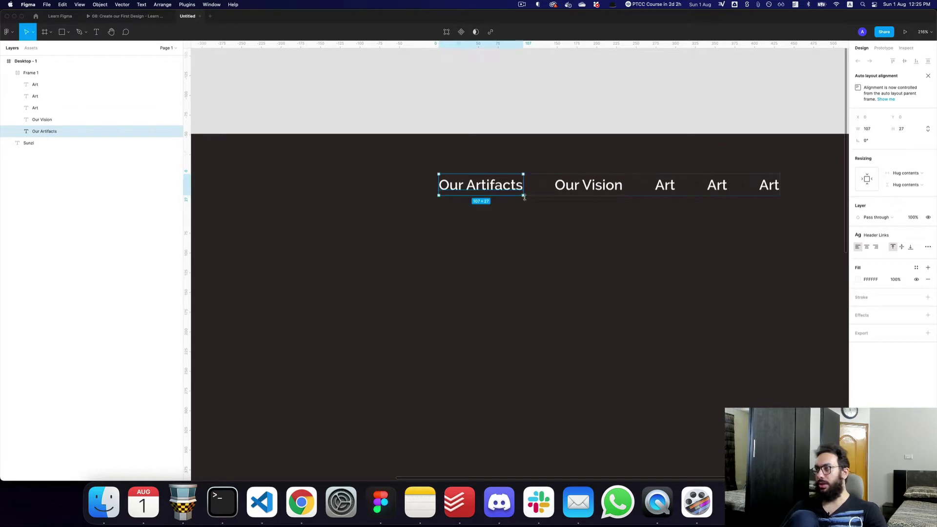
Try a text starting with "Where we" in the third navigation label and clear it again
double_click(662, 190)
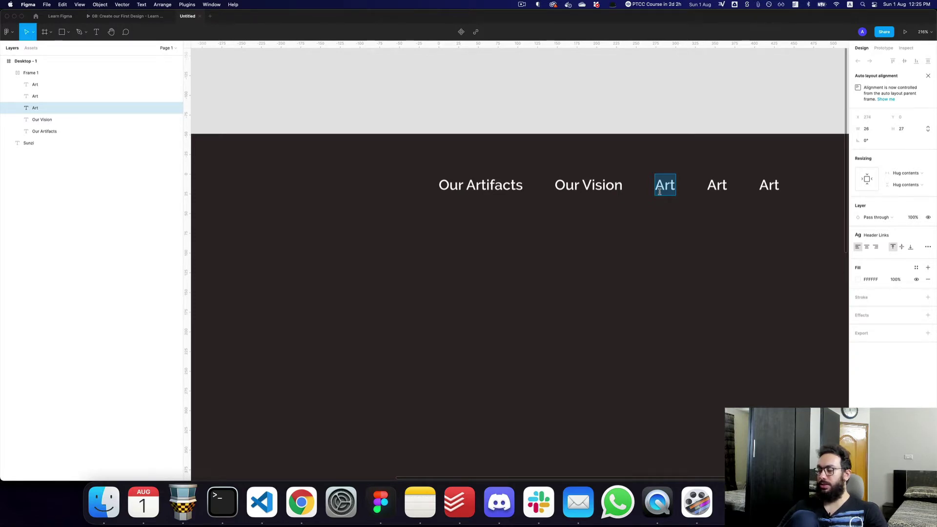
text(Where we'er loca)
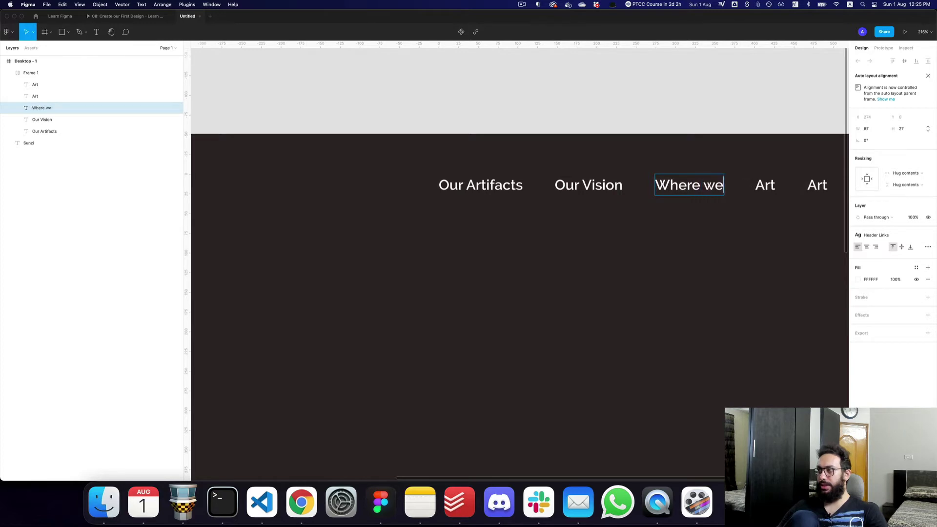
key(BackSpace)
key(BackSpace)
key(BackSpace)
key(BackSpace)
key(BackSpace)
key(BackSpace)
key(BackSpace)
key(BackSpace)
key(BackSpace)
key(BackSpace)
key(BackSpace)
key(BackSpace)
key(BackSpace)
key(BackSpace)
key(BackSpace)
key(BackSpace)
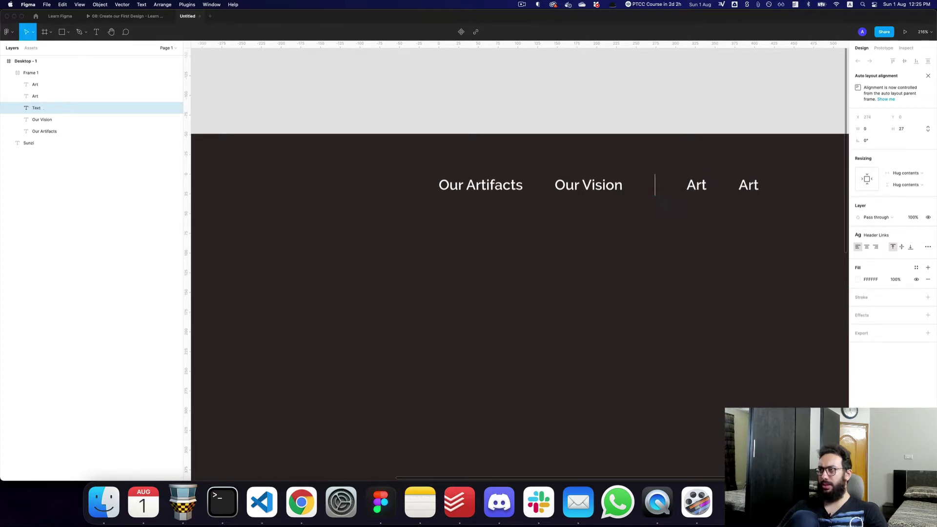
Set the third navigation label's text to "Contact us"
text(Conta)
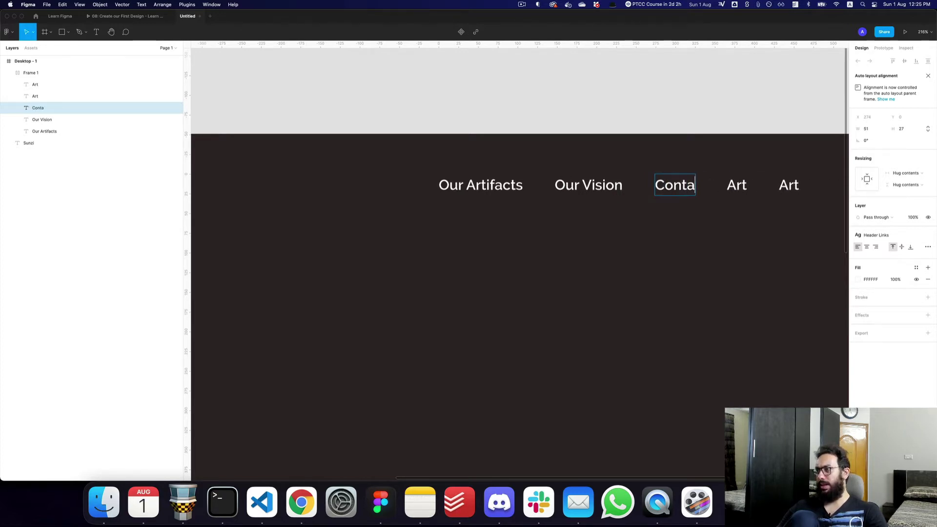
text(ct us)
key(Escape)
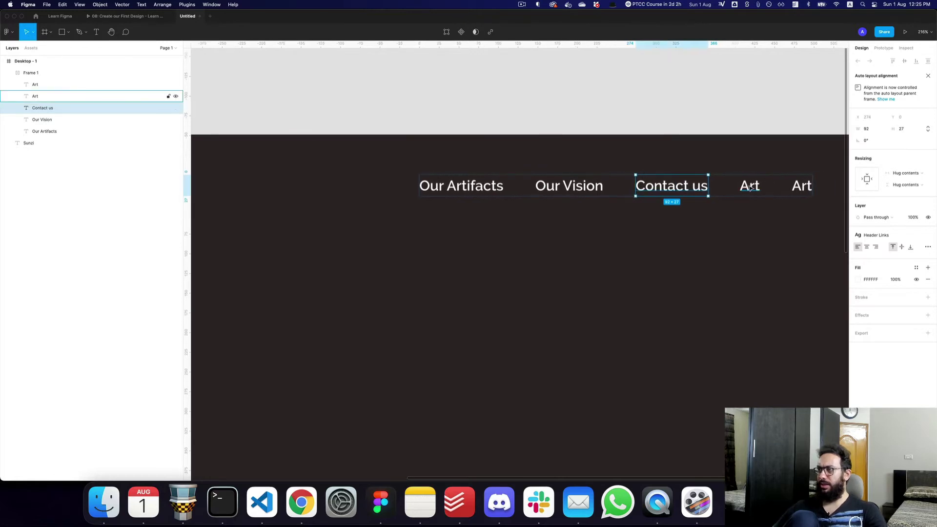
Move the fourth navigation label, "Art", to the start of the row and delete the last "Art" label
click(755, 188)
key(Left)
key(Left)
key(Left)
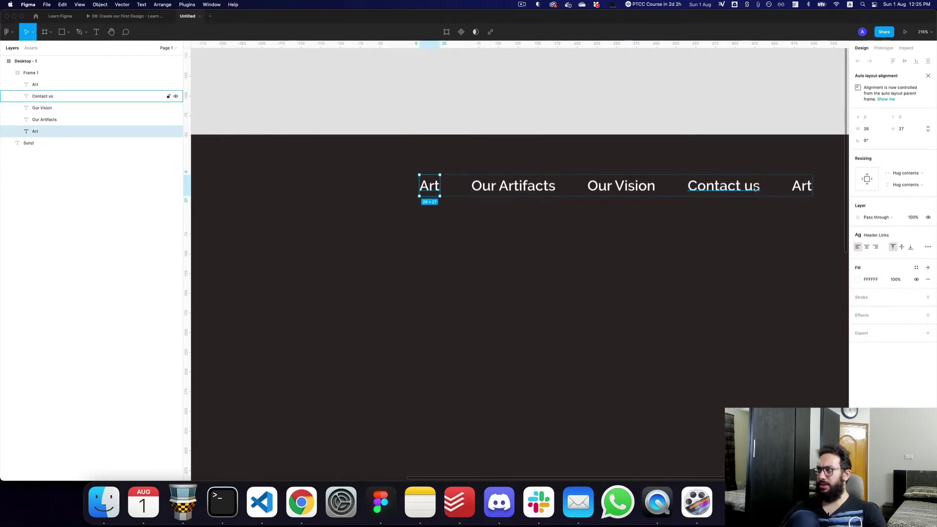
scroll(780, 183, down, 3)
click(795, 109)
key(Delete)
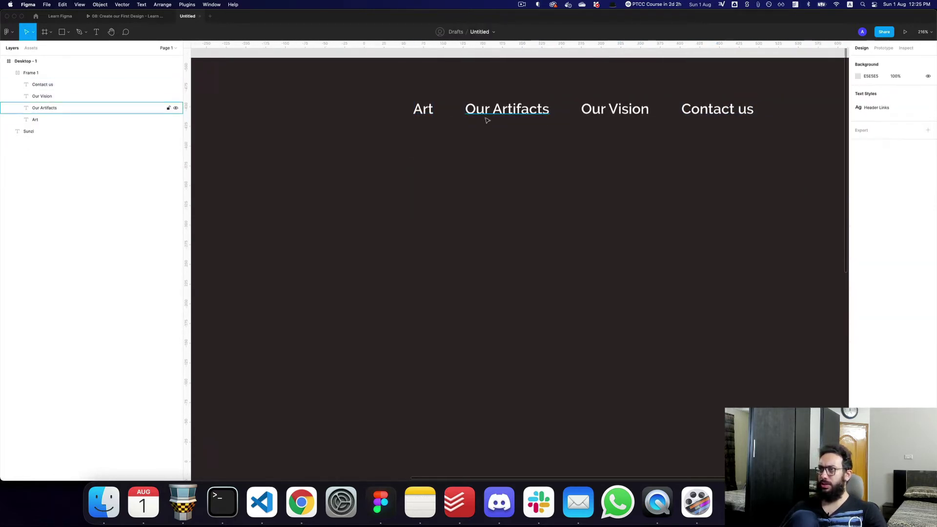
Change the first navigation label's text to "Sponser us" and move it to the end of the row
click(430, 111)
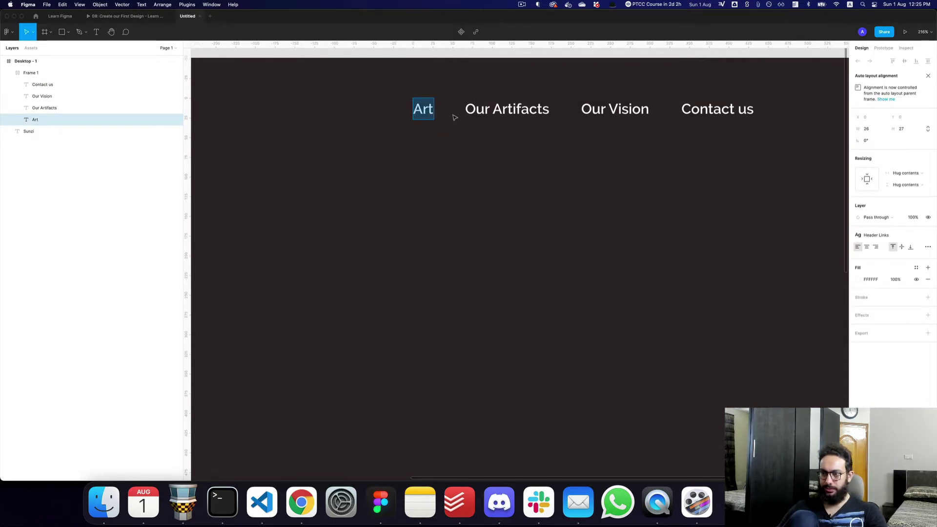
text(Sponser us)
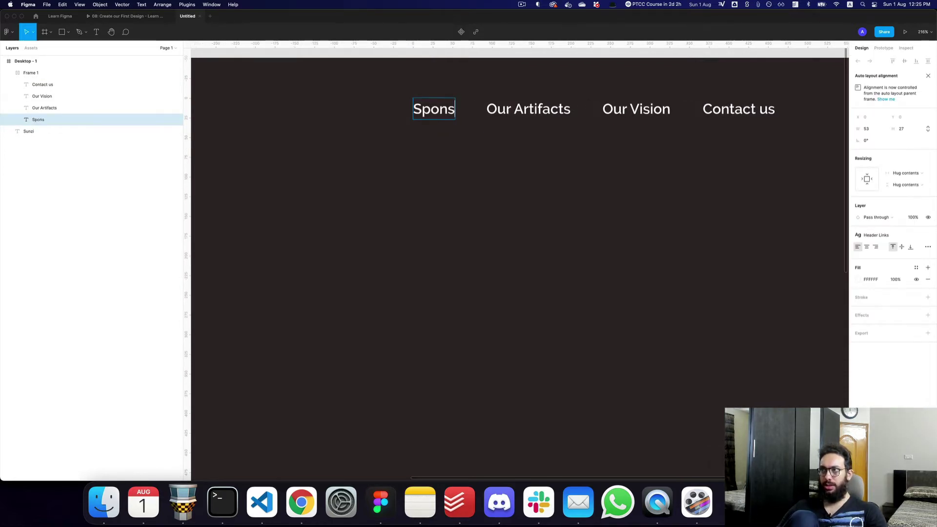
key(Escape)
key(Right)
key(Right)
key(Right)
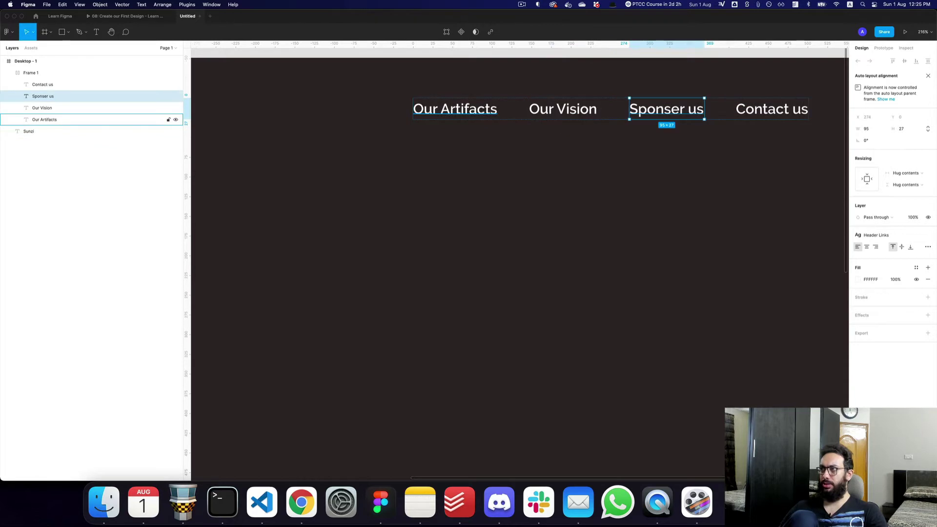
scroll(451, 116, down, 6)
click(447, 99)
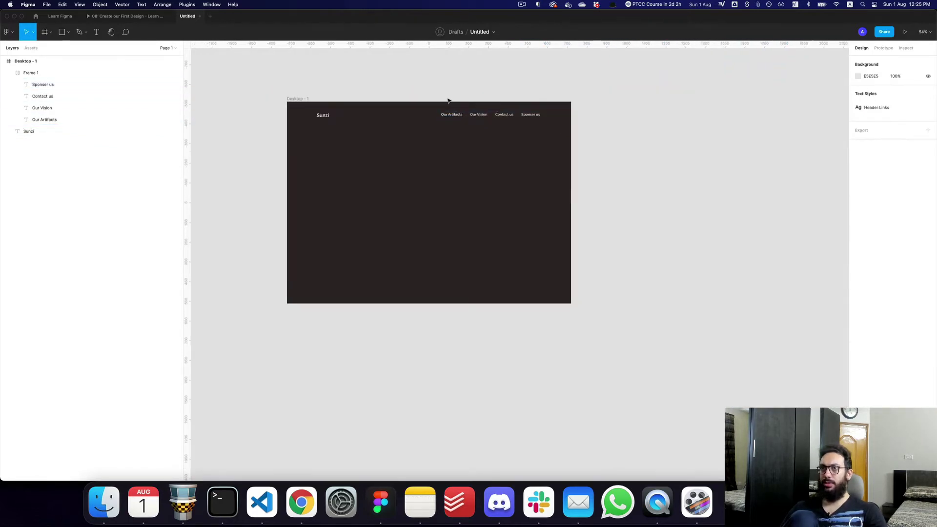
Preview the page as a prototype, closing the two unrelated open tabs, and return to the design file
key(ctrl+shift+Tab)
key(ctrl+Tab)
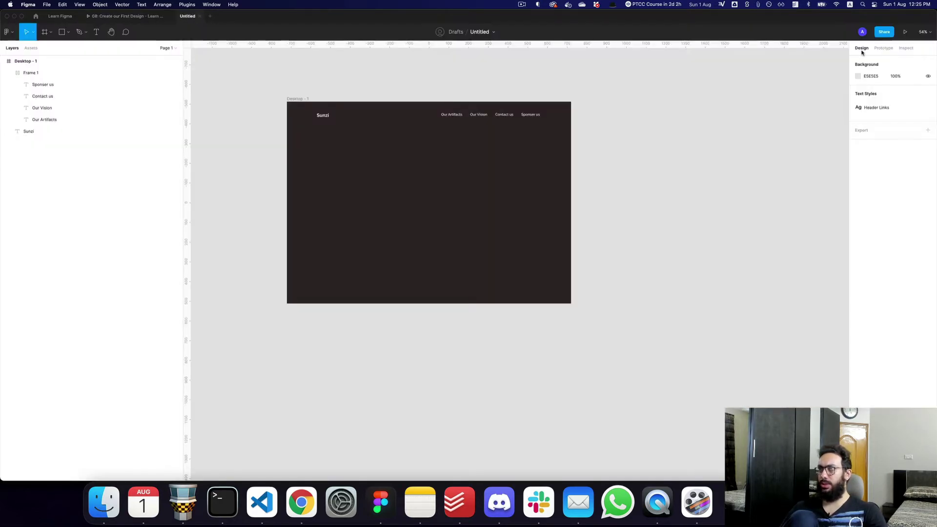
click(904, 32)
click(170, 16)
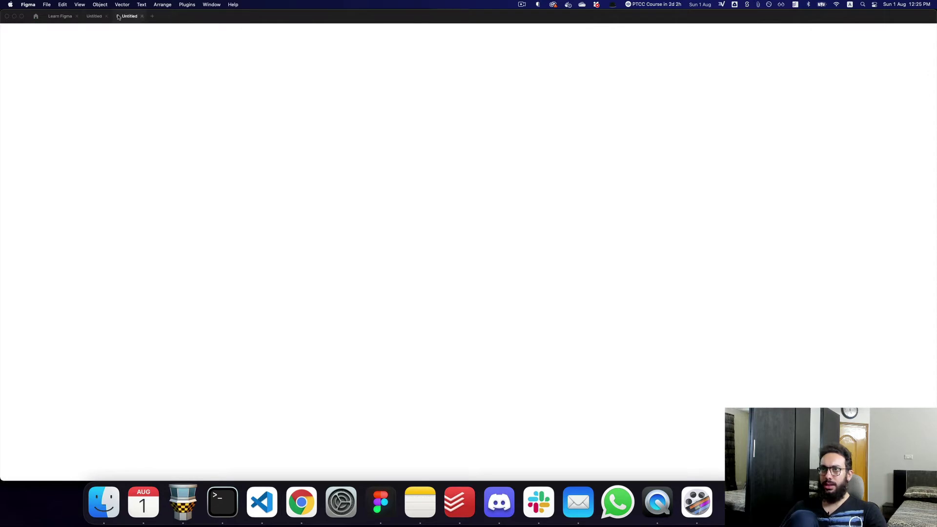
click(76, 16)
key(ctrl+shift+Tab)
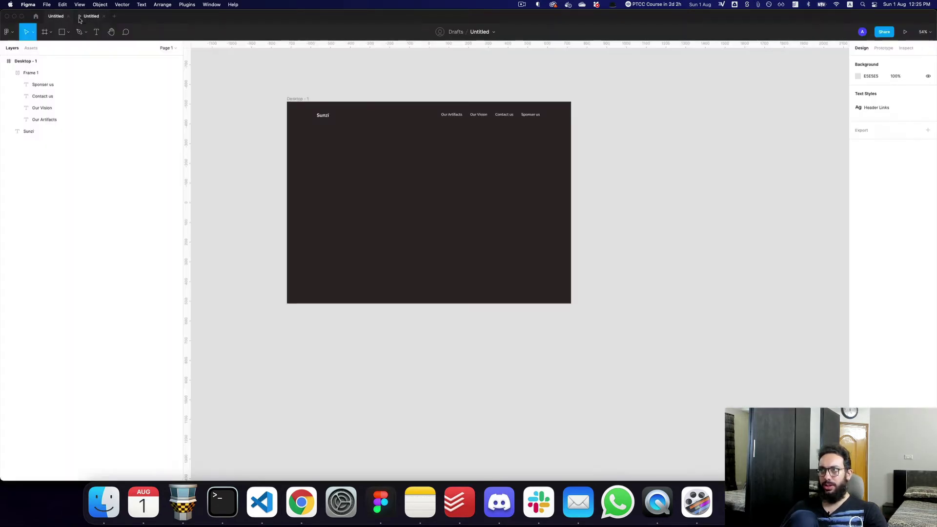
click(80, 19)
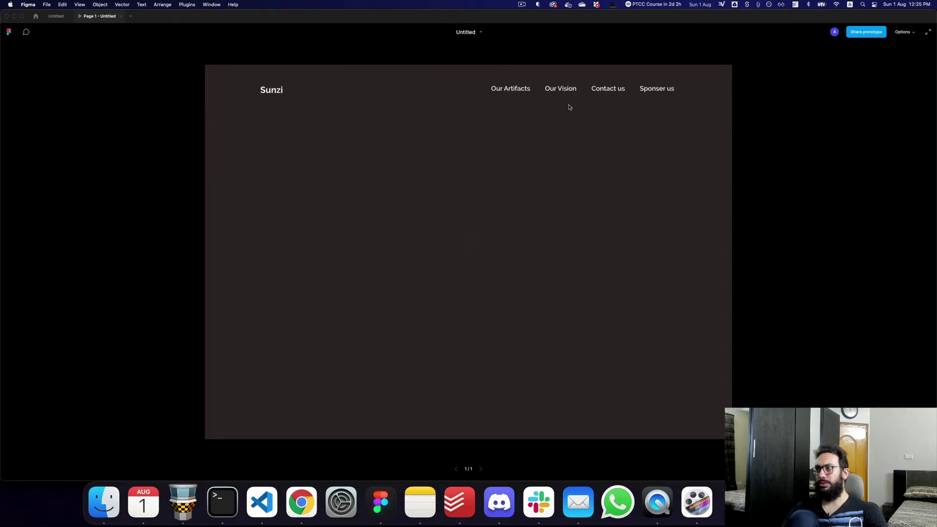
key(ctrl+shift+Tab)
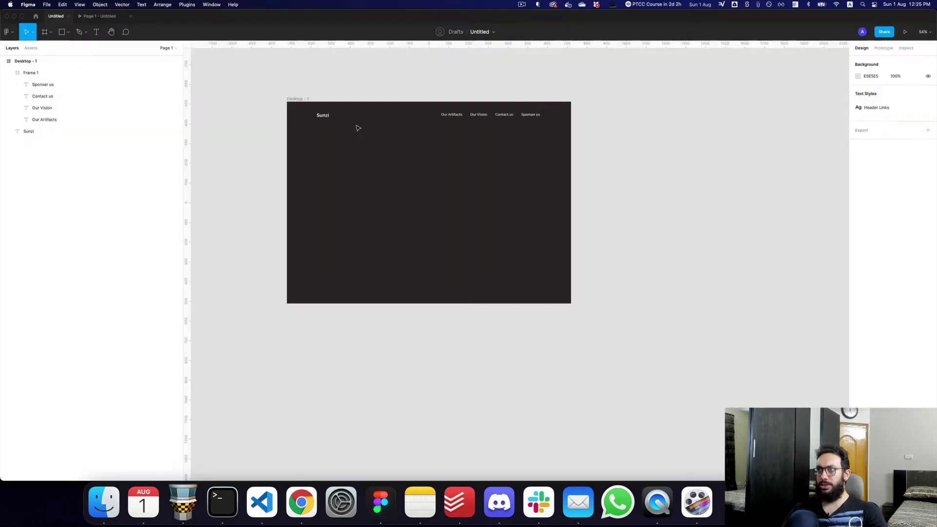
Wrap the "Sunzi" logo and the navigation row in a horizontal auto layout and centre it horizontally on the page
click(445, 116)
shift+click(323, 115)
key(shift+a)
key(alt)
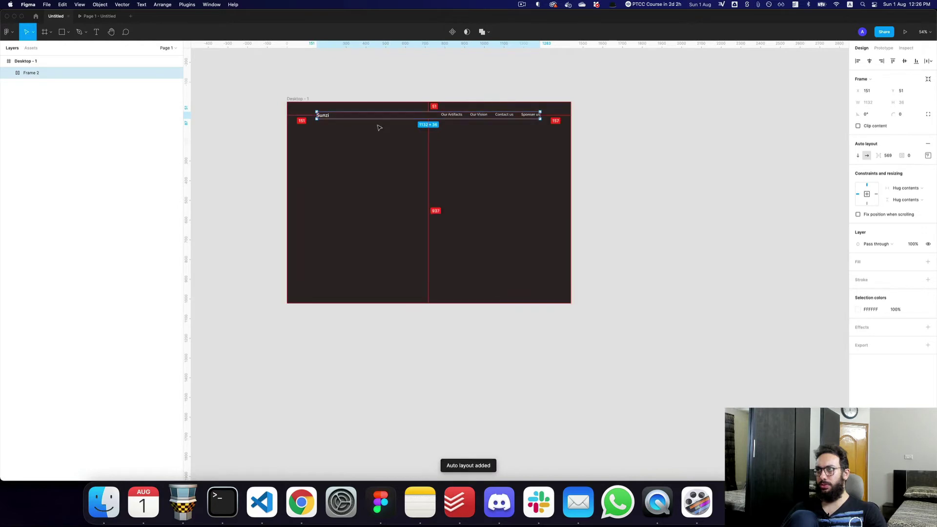
key(alt+h)
key(alt+v)
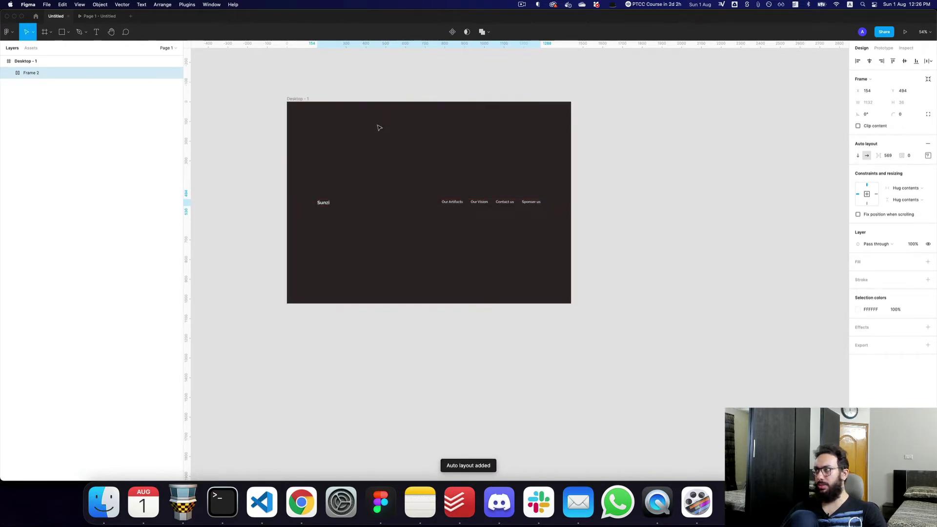
key(super+z)
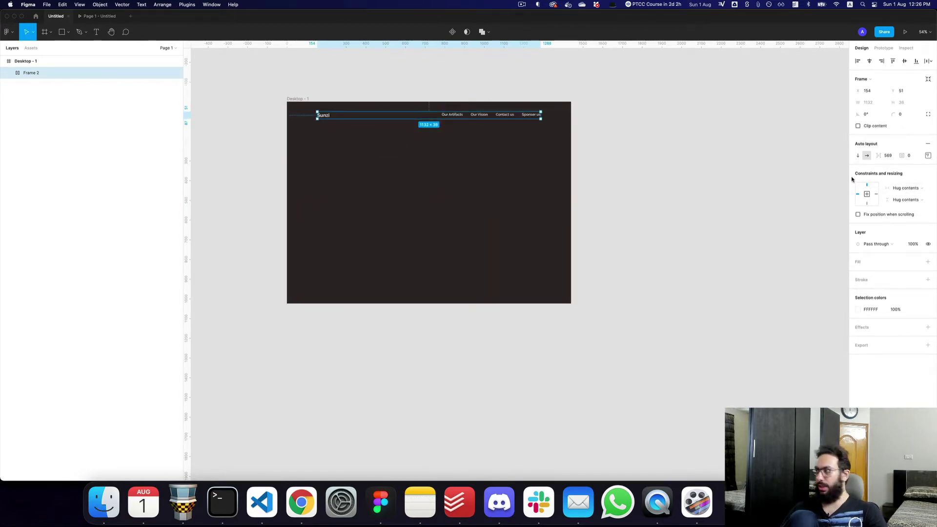
Align the header auto layout's items to the vertical middle and set their spacing to auto
click(927, 155)
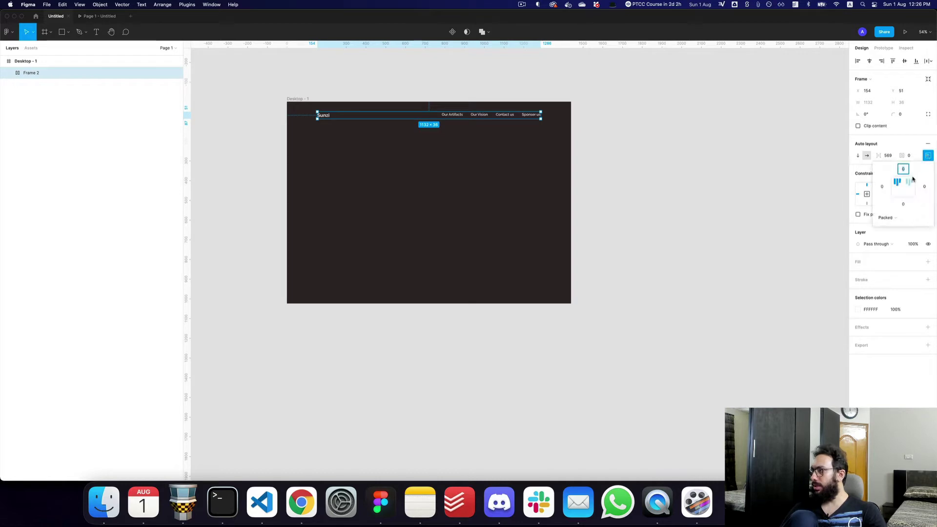
click(897, 187)
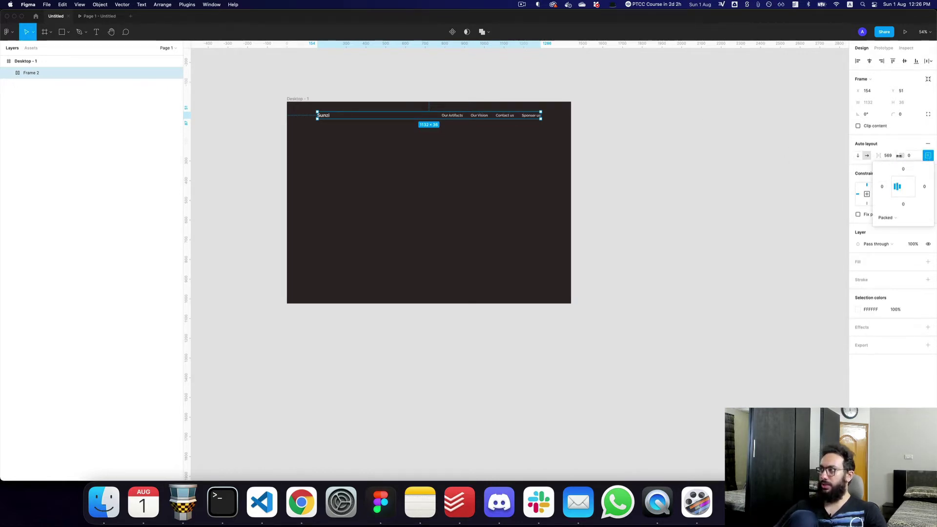
click(894, 156)
text(aut)
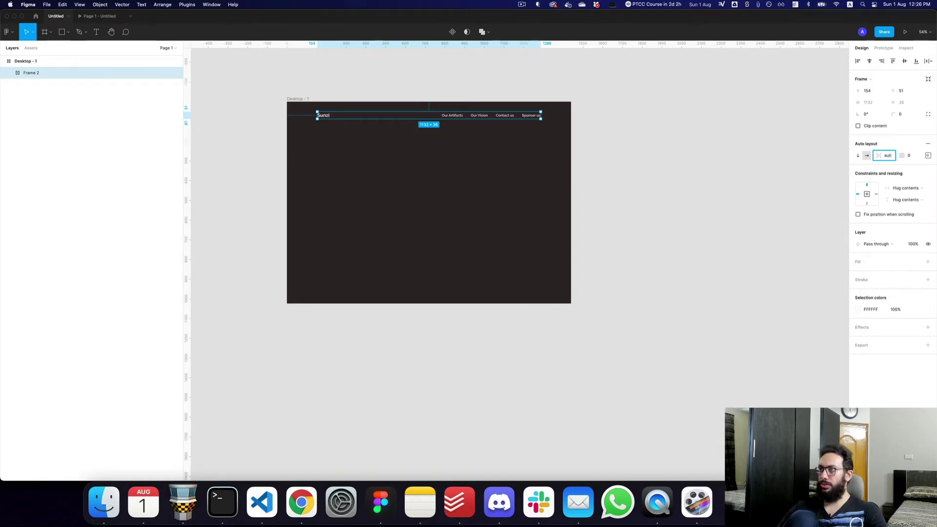
text(o)
key(Return)
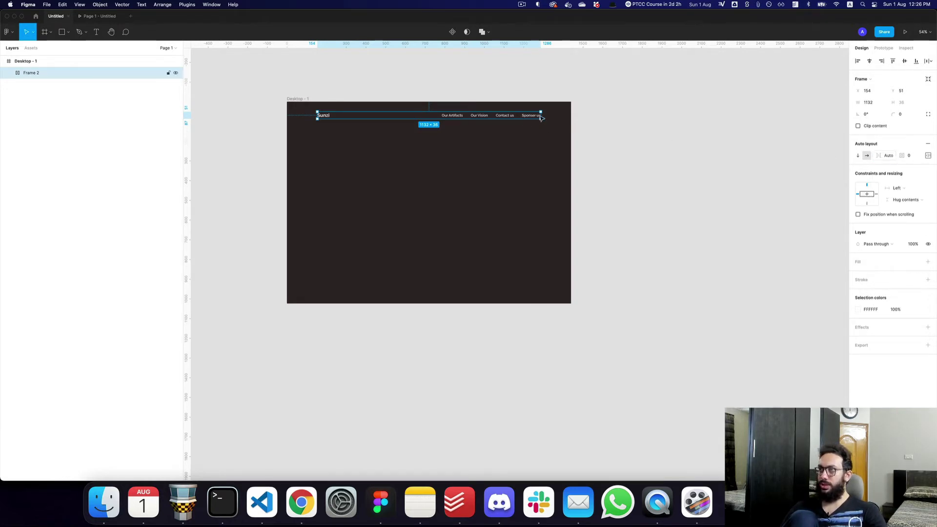
Set the header frame's width to 1140 and position it horizontally centred on the page at Y 50
mouse_move(543, 115)
mouse_down()
mouse_move(433, 116)
mouse_move(602, 117)
mouse_move(552, 121)
mouse_up()
key(super+z)
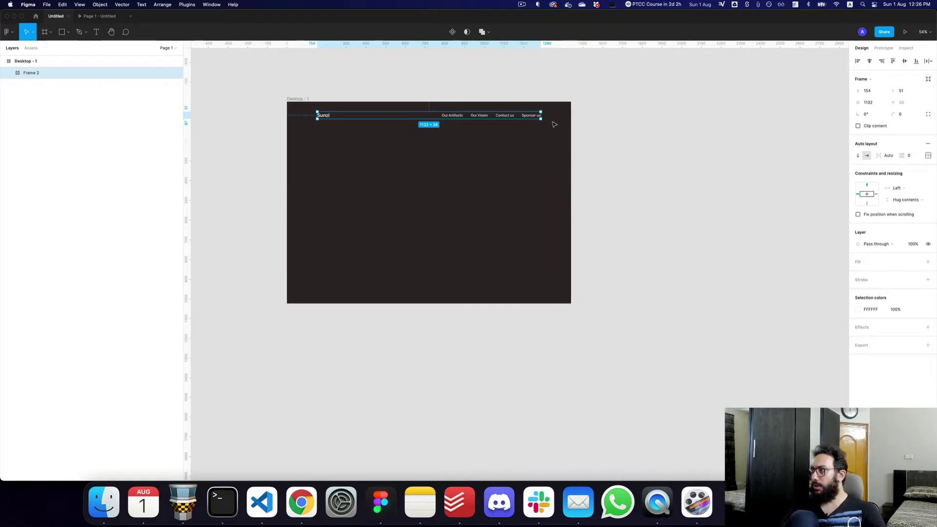
click(875, 106)
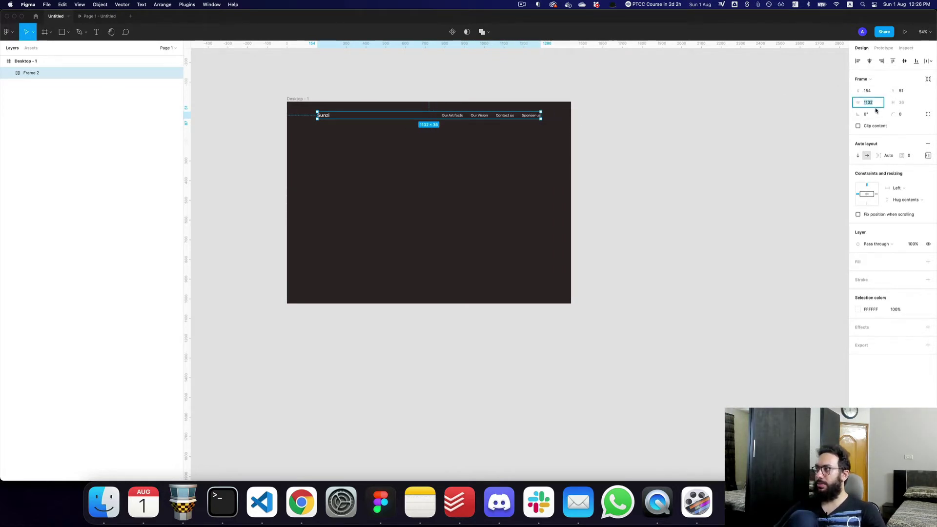
text(1140)
key(Return)
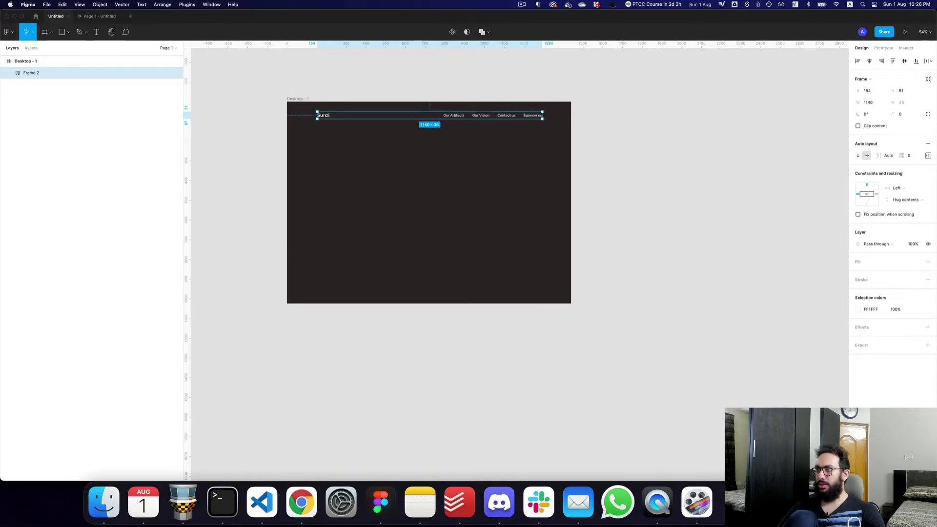
key(alt)
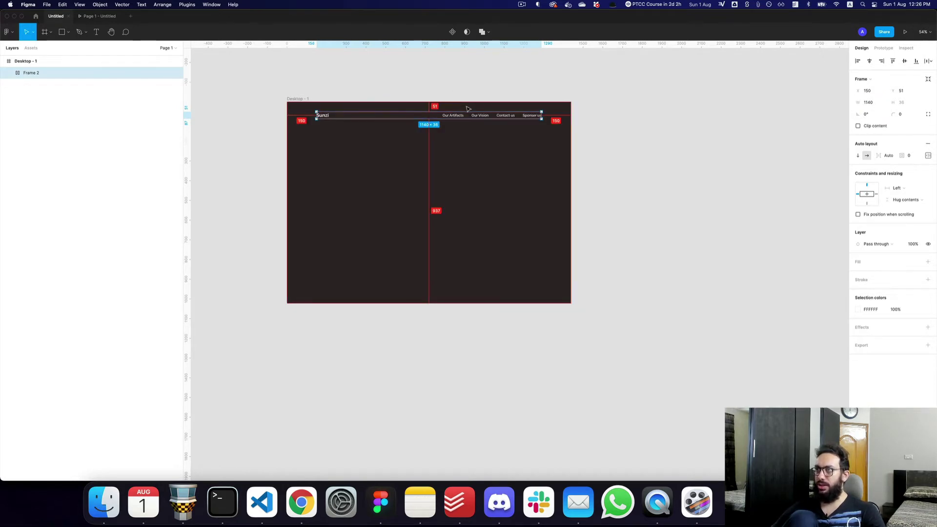
key(Up)
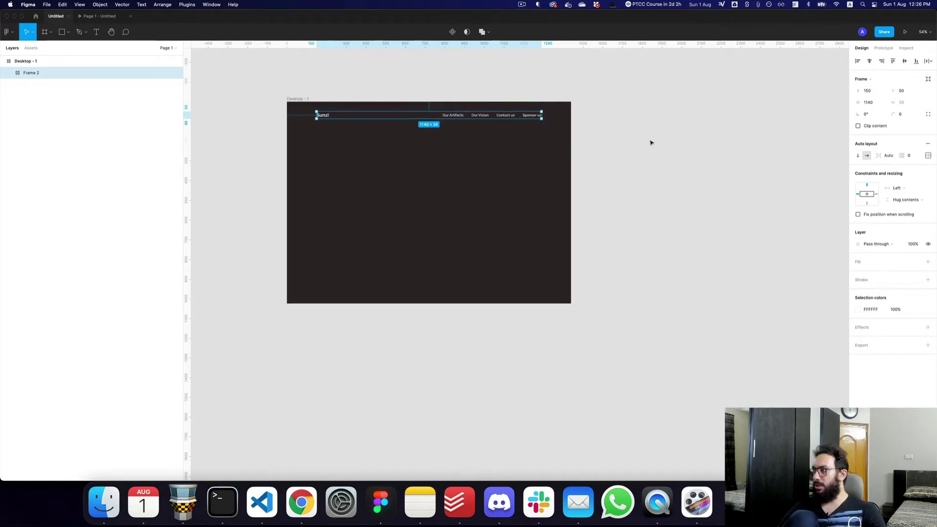
Set the header frame's top and bottom padding to 48 and move it up to the page's upper edge
click(928, 155)
text(48)
key(Tab)
key(Tab)
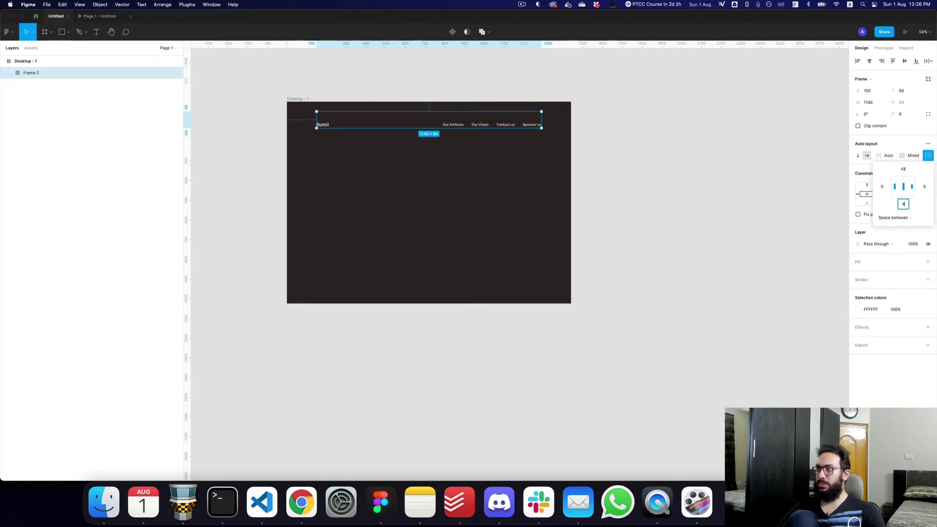
text(48)
key(Return)
drag(417, 136, 417, 120)
click(610, 129)
Check the header in the prototype preview and rename the design file to "Sunzi"
key(ctrl+Tab)
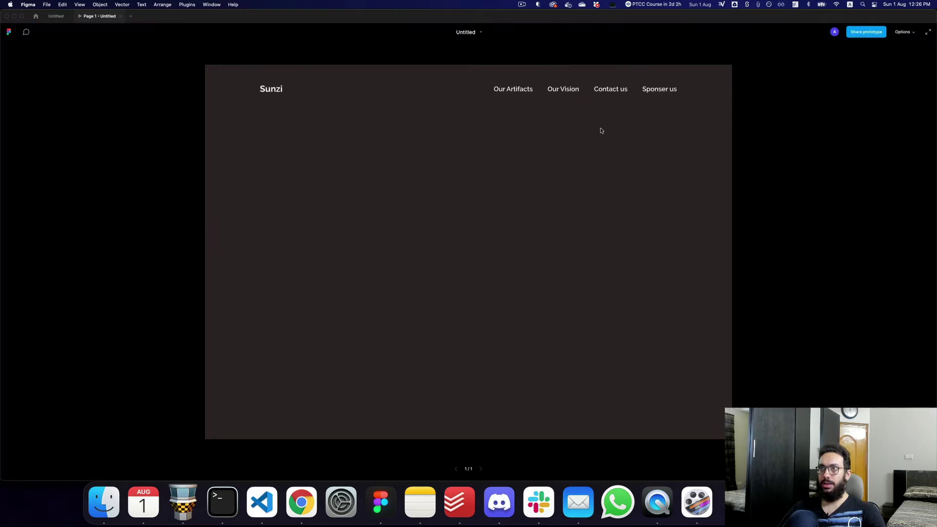
key(ctrl+Tab)
click(480, 36)
text(S)
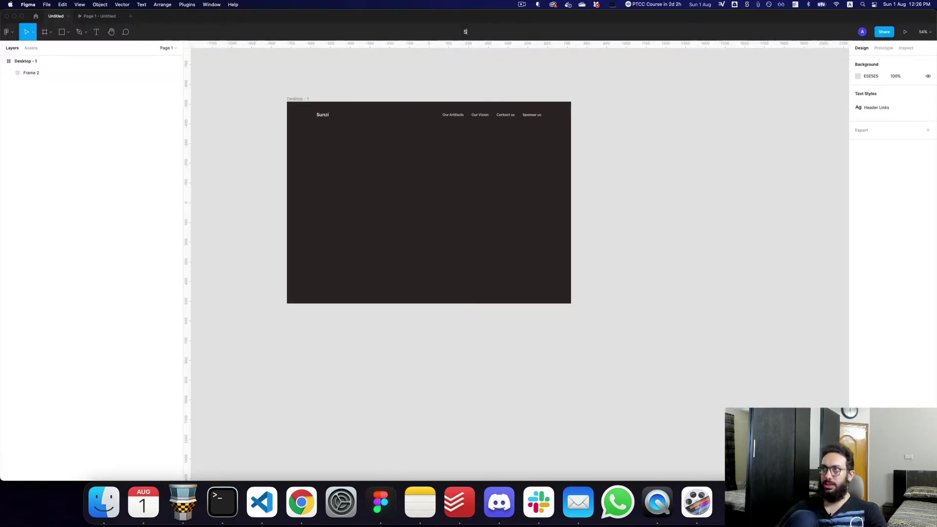
text(unzi)
key(Return)
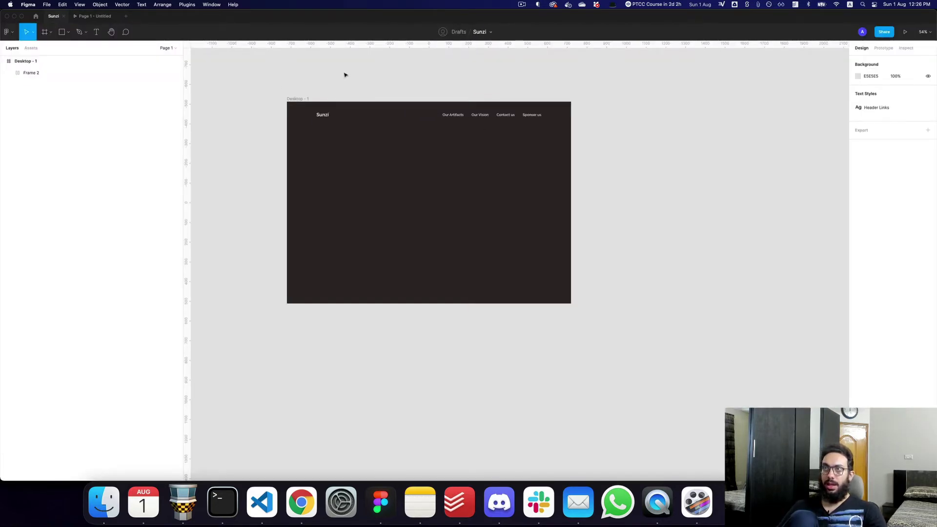
Add a page named "Cover" and place on it the file cover template found by searching the assets for "cover"
click(177, 50)
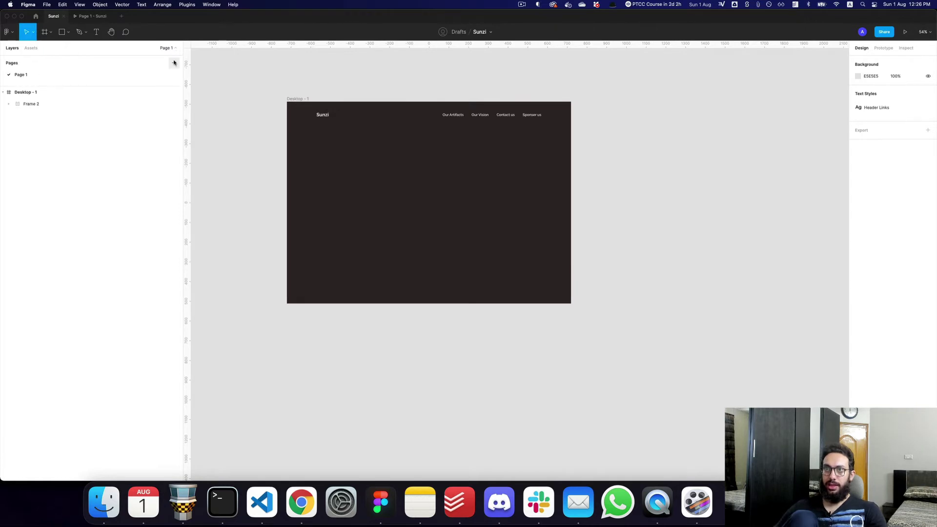
click(174, 63)
text(Cover)
key(Return)
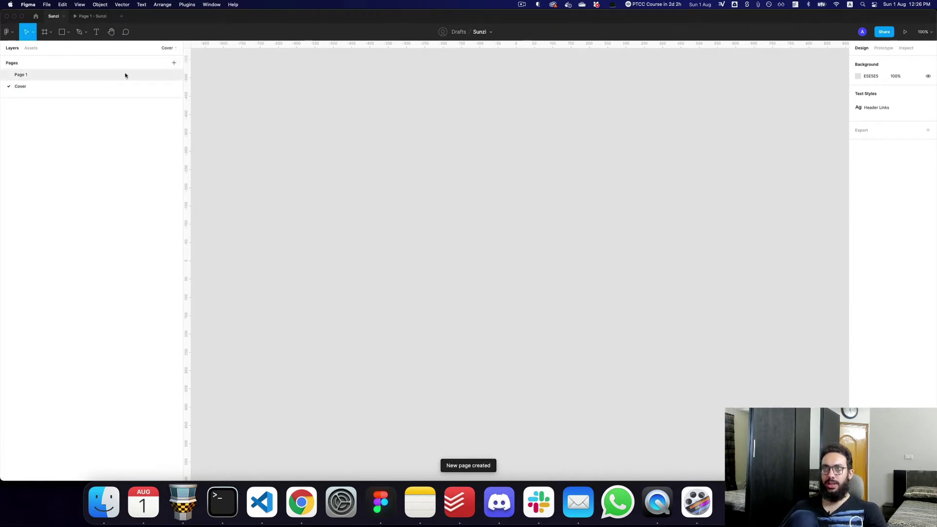
click(34, 52)
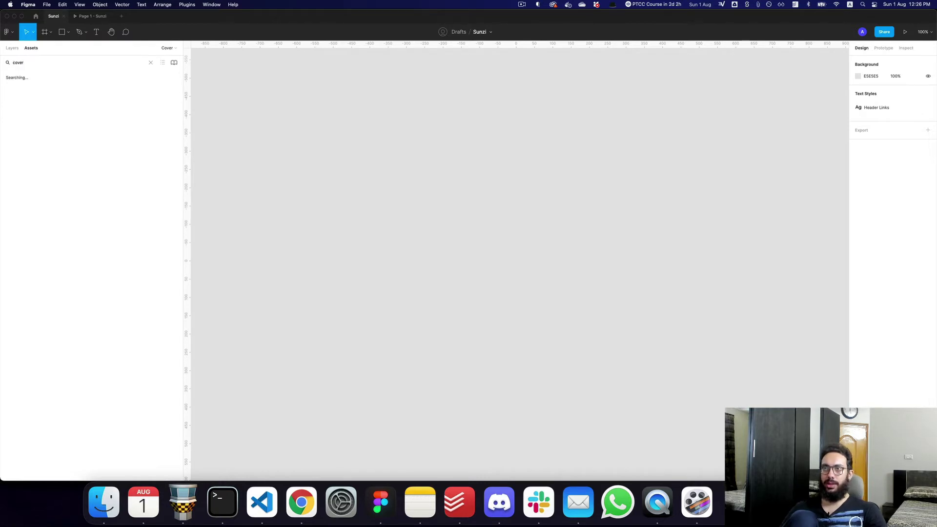
drag(90, 129, 460, 190)
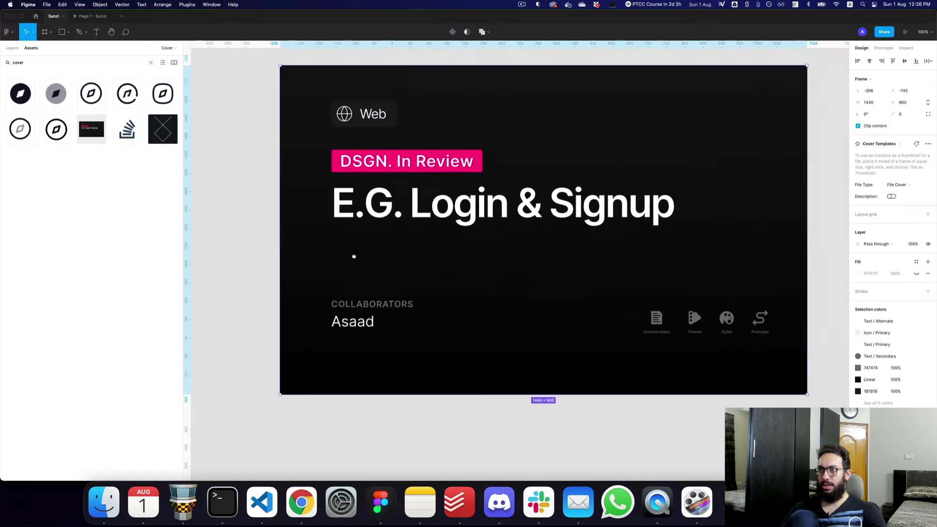
Set the file status of the cover's status indicator to Design. Explore
double_click(403, 167)
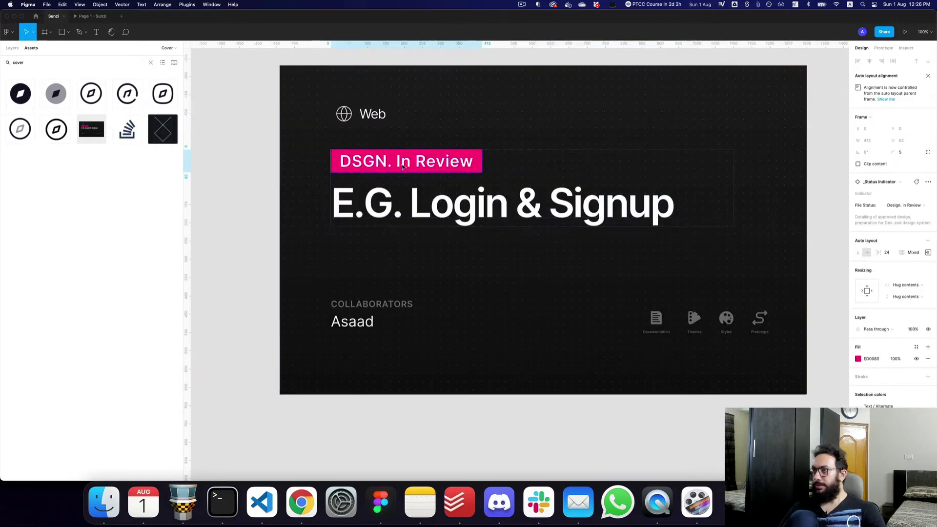
double_click(403, 167)
key(Escape)
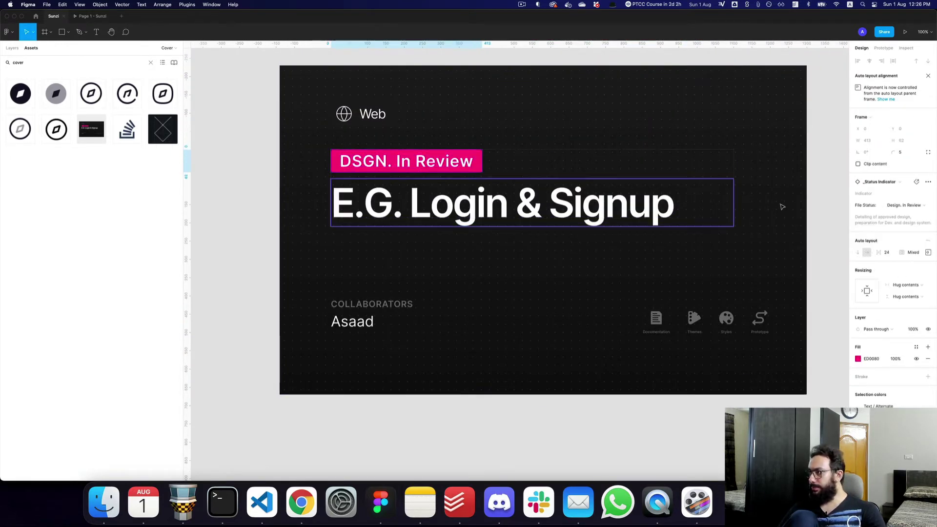
click(908, 205)
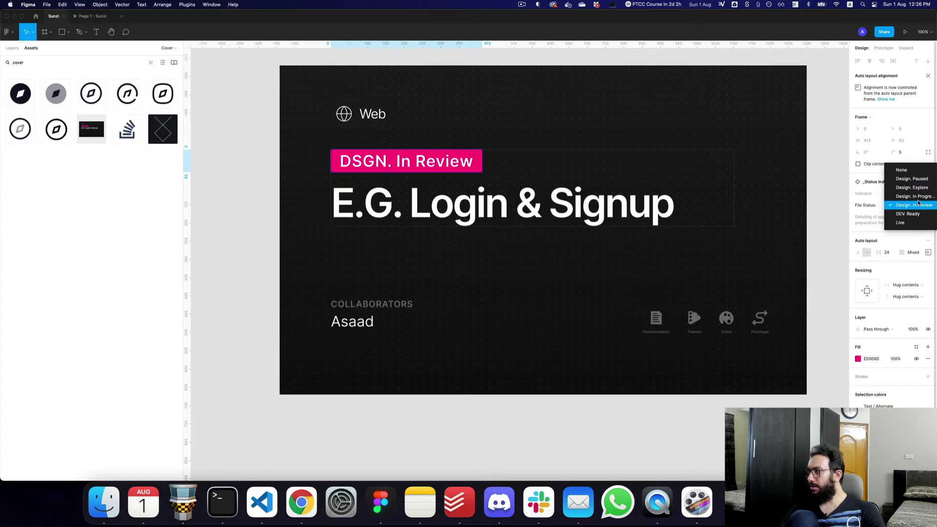
click(917, 190)
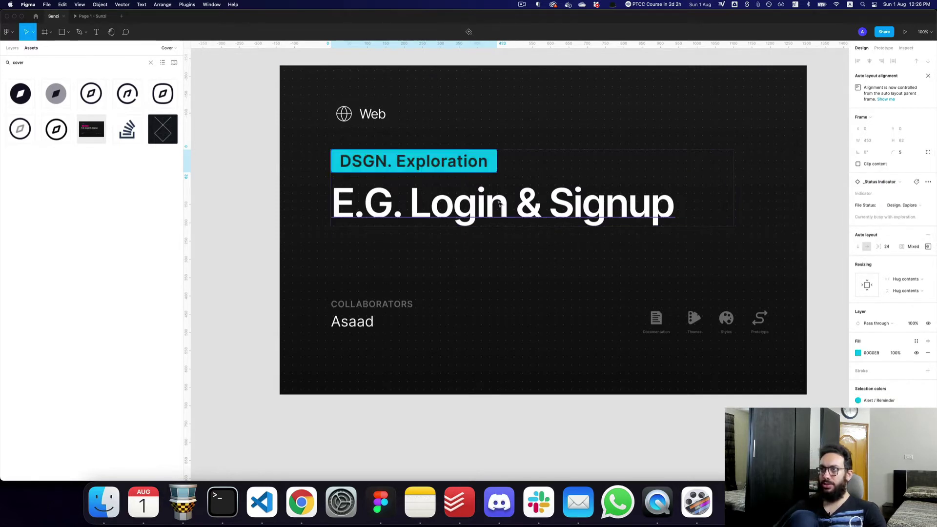
Replace the cover's title text with "Sunzi Pottery"
double_click(500, 203)
text(Sunzi Pottery)
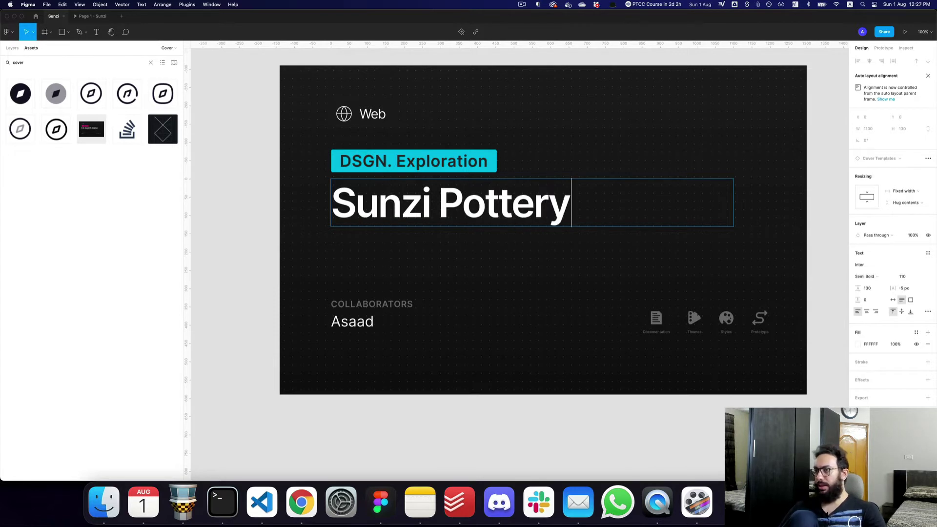
key(Escape)
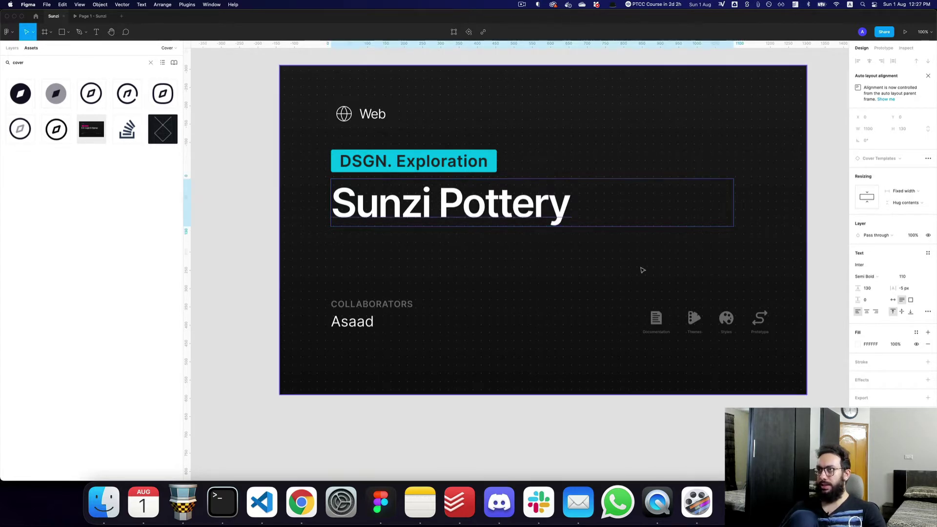
Wrap the cover template in a frame and rename that frame "Cover"
key(minus)
drag(392, 132, 698, 364)
key(alt+super+g)
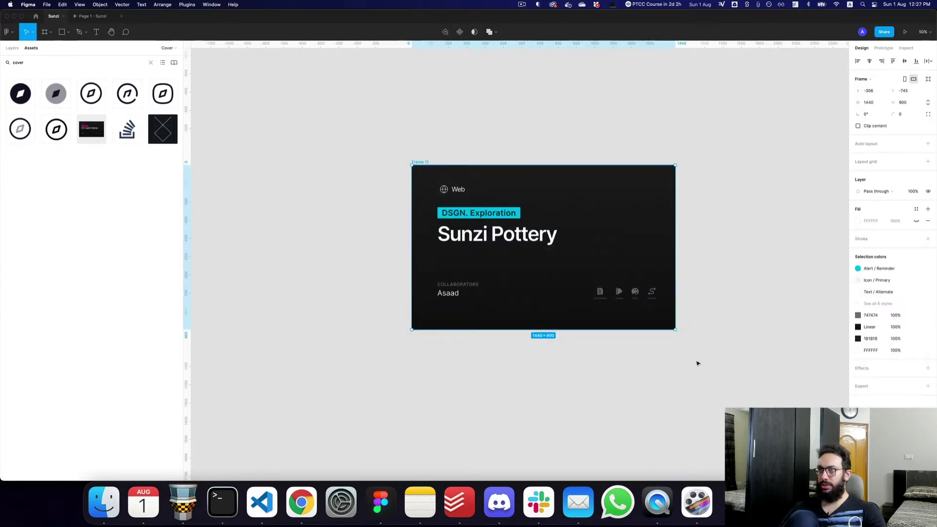
click(12, 48)
key(super+r)
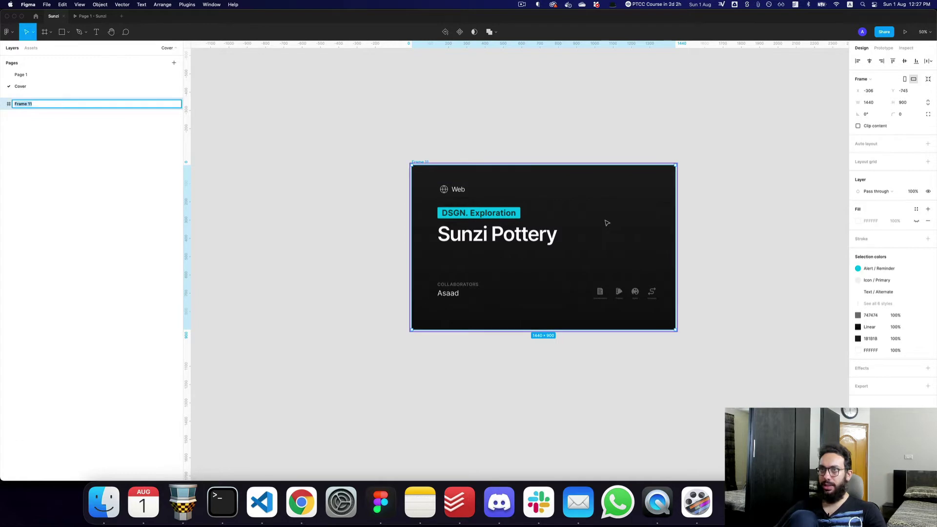
text(Cover)
key(Return)
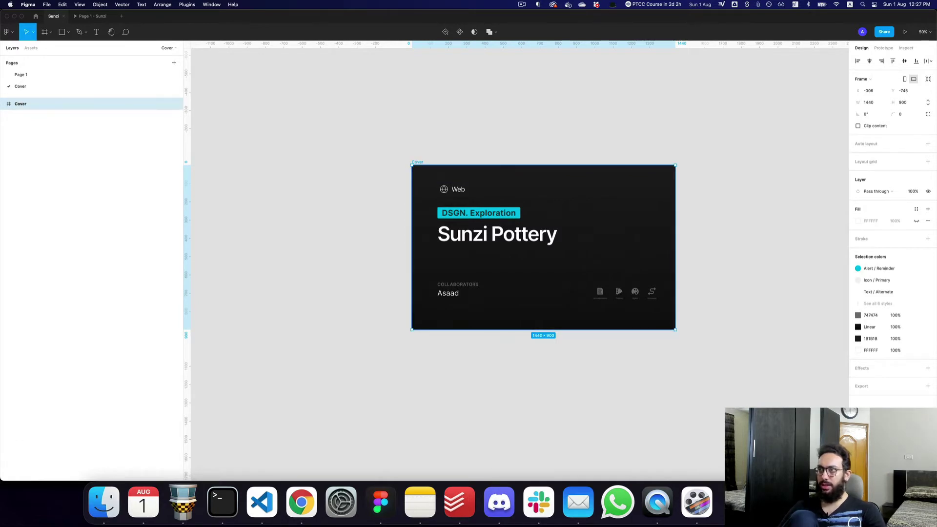
Set the Cover frame as the file's thumbnail
right_click(605, 223)
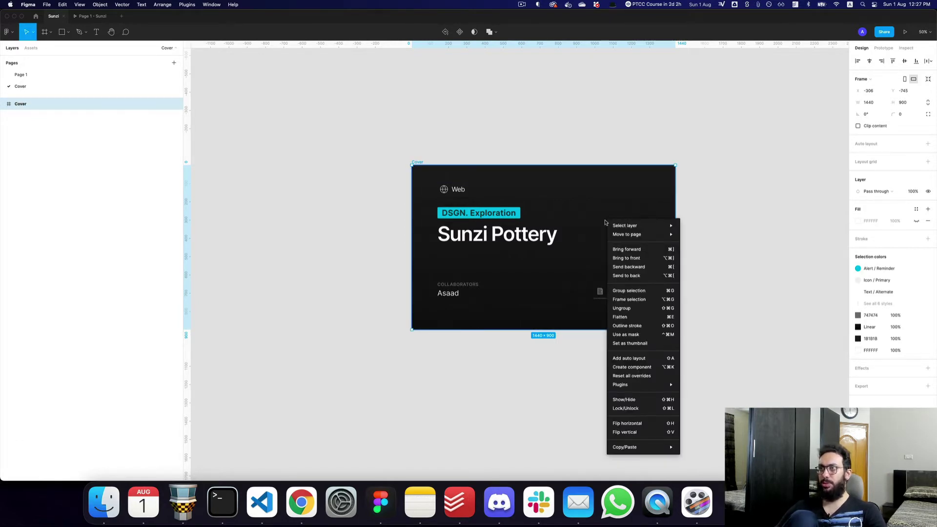
key(Escape)
key(super+slash)
text(thumb)
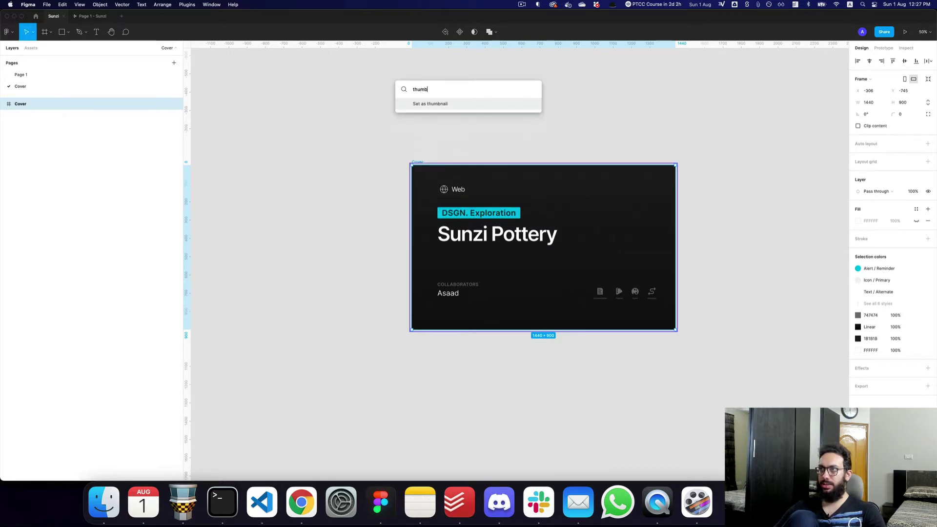
key(Return)
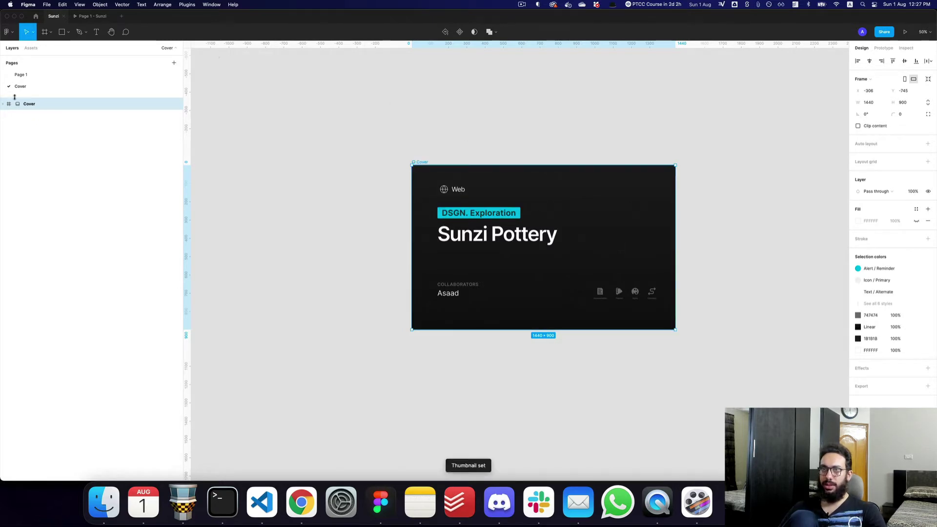
Return to Page 1 and move the file from Drafts to the owner's personal designs project in The Small Square team
click(18, 75)
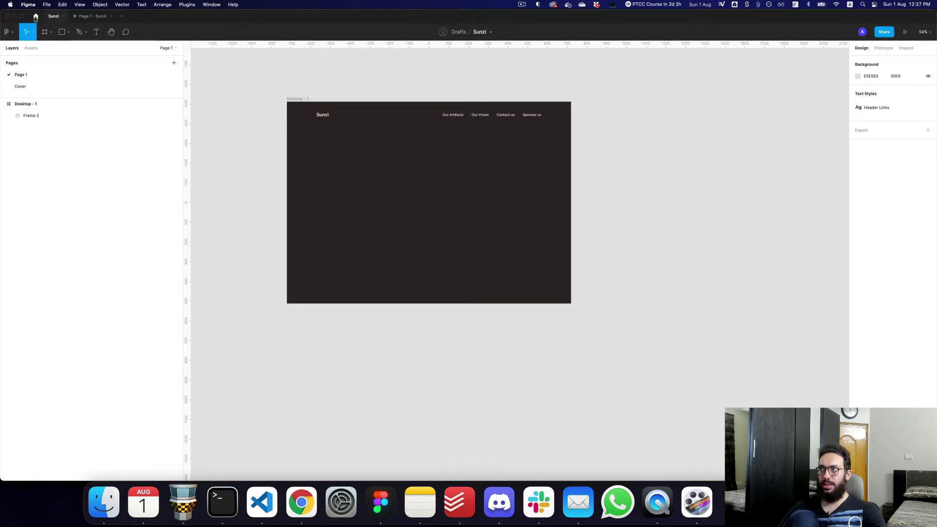
click(491, 33)
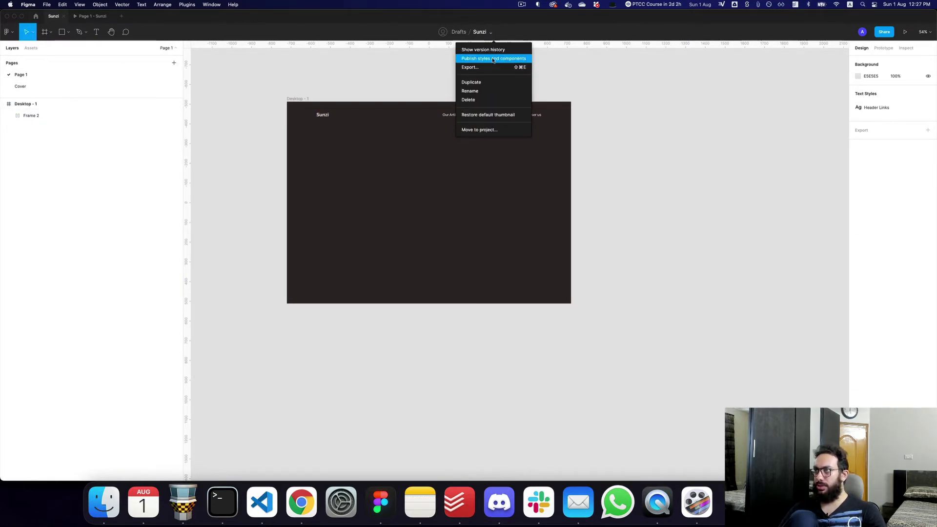
click(493, 129)
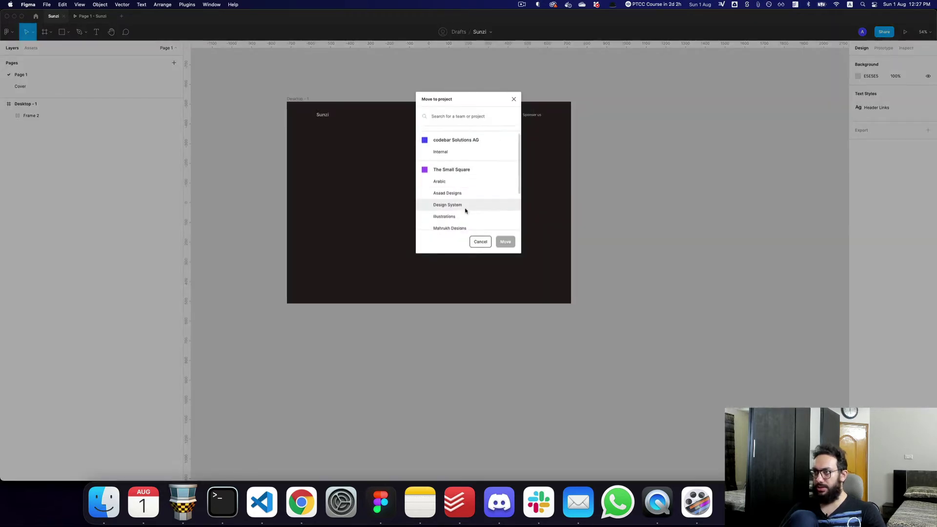
click(461, 194)
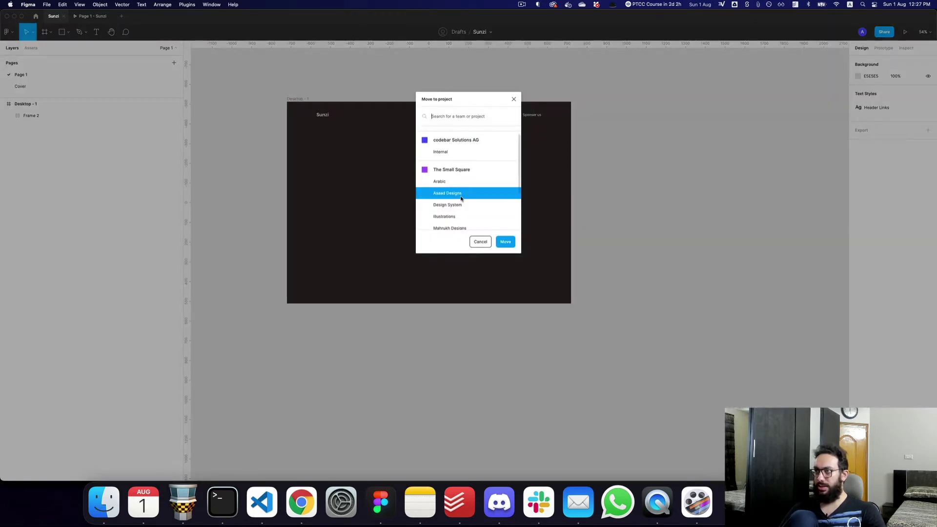
click(505, 242)
Check the Sunzi thumbnail in the project's file list, then reopen the file and view its prototype preview
click(36, 16)
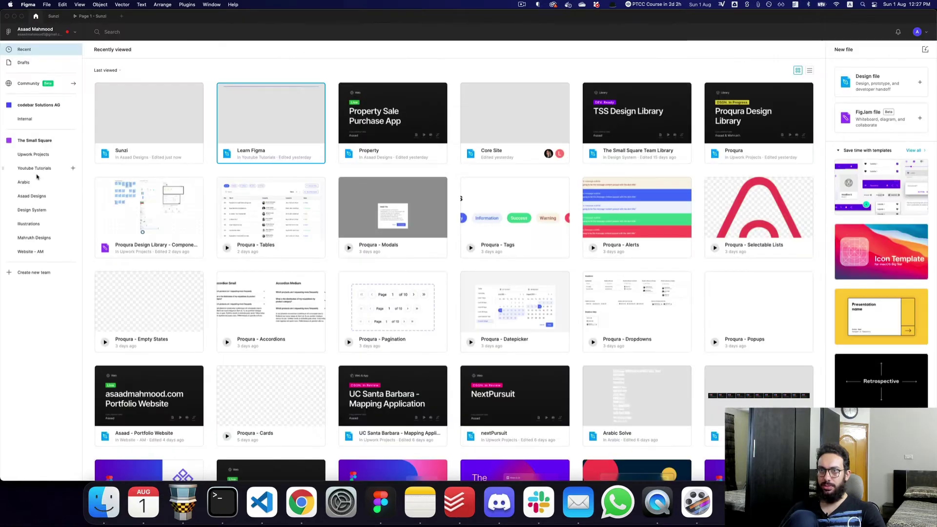
click(34, 168)
click(49, 195)
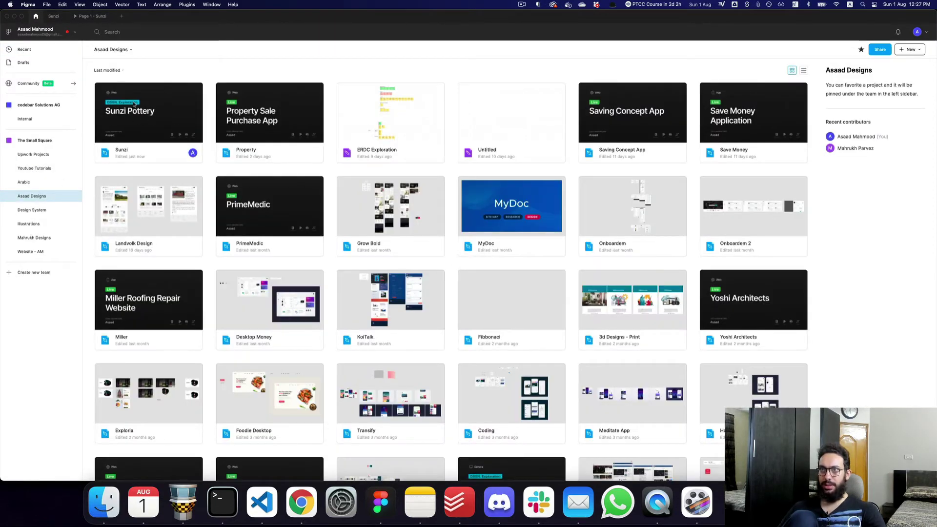
double_click(148, 117)
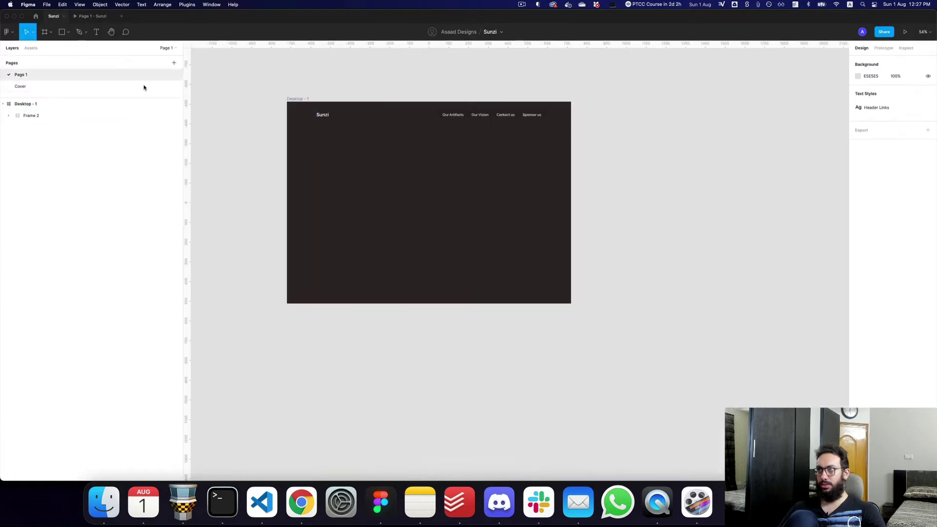
click(454, 132)
key(ctrl+Tab)
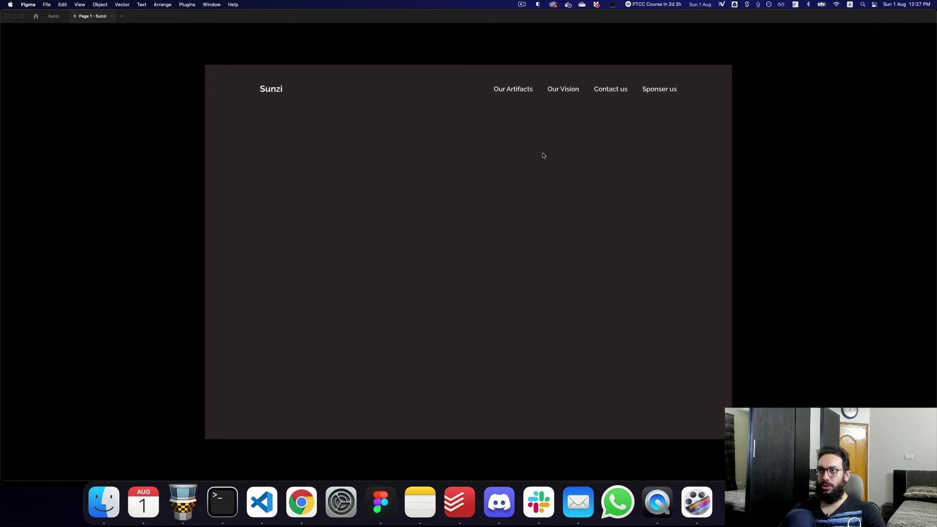
key(ctrl+Tab)
key(ctrl+Tab)
key(ctrl+Tab)
Add a large heading reading "When Vision Meets Art" below the header on the Desktop - 1 frame
drag(434, 182, 566, 213)
scroll(567, 213, left, 2)
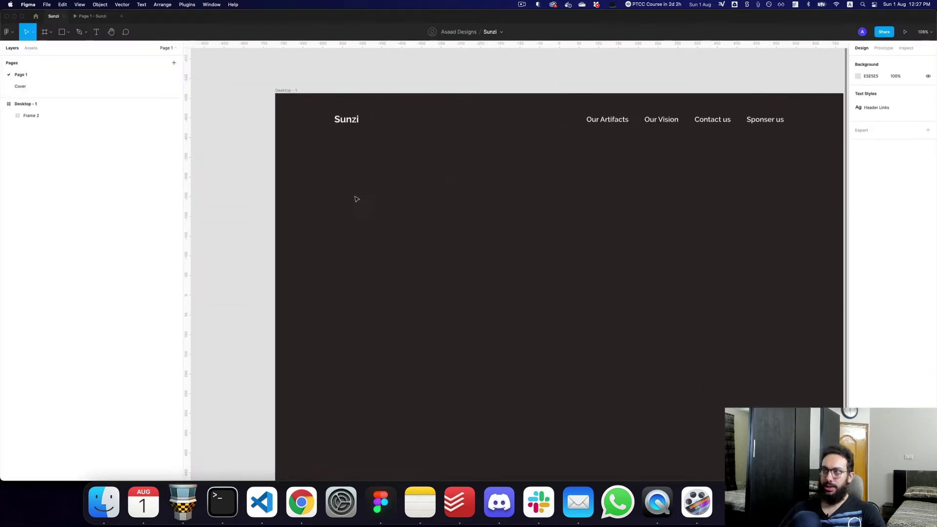
key(t)
click(320, 202)
text(K)
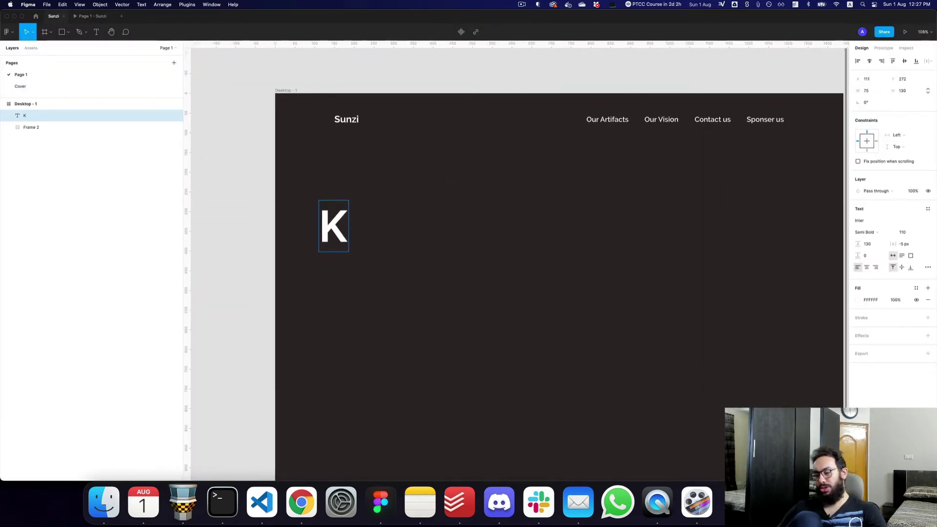
key(BackSpace)
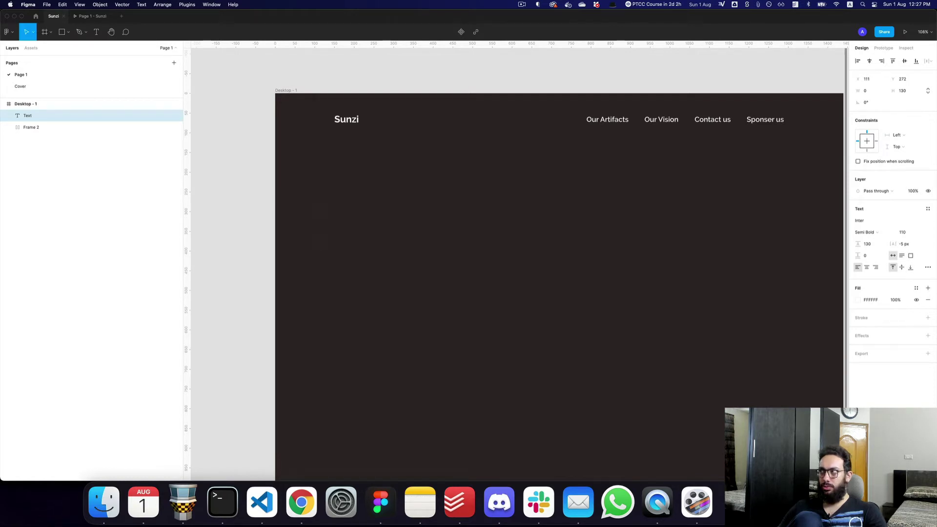
text(When vision)
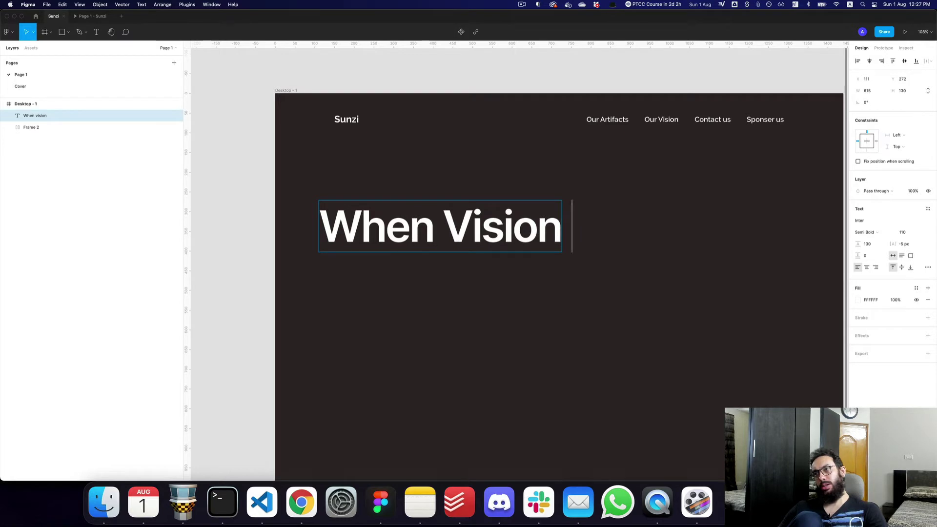
key(alt+BackSpace)
text(vision meets)
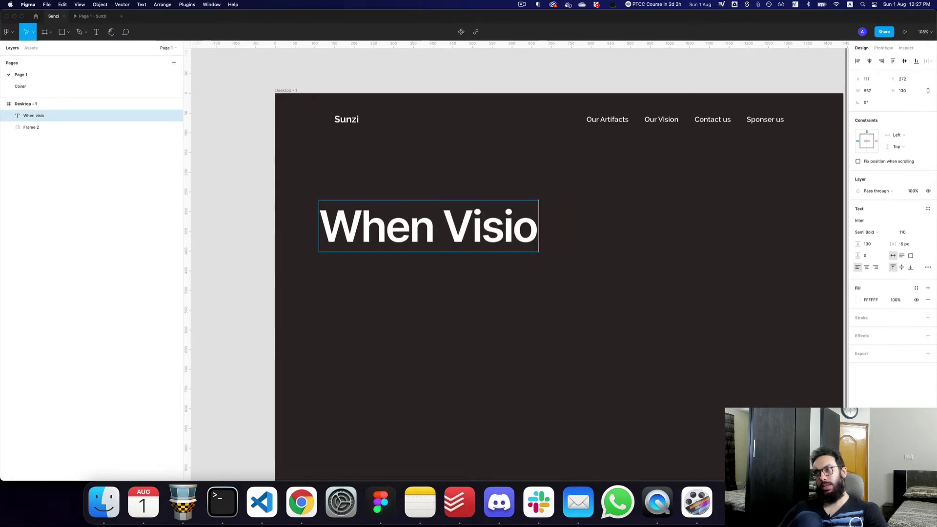
text( art)
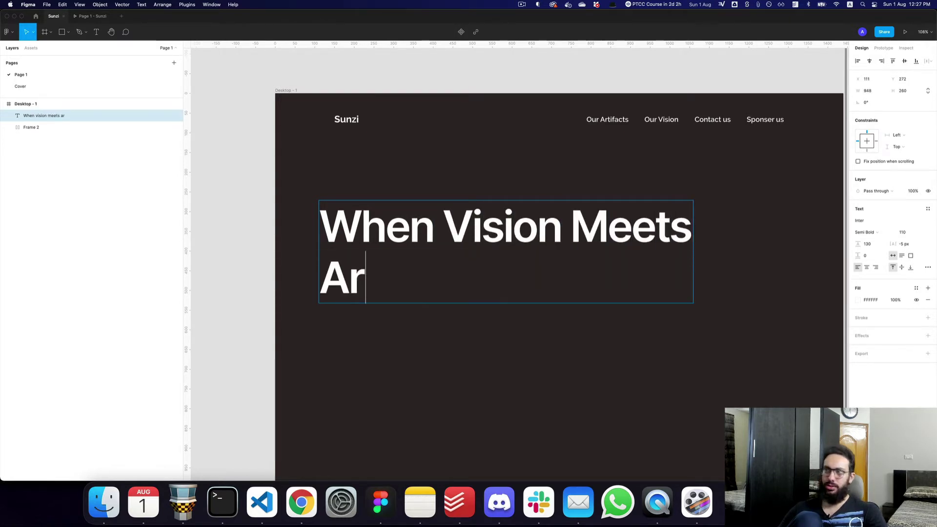
key(Escape)
Narrow the heading's text box to about 524 wide and move it to X 150, Y 243, aligned with the logo
scroll(437, 199, right, 3)
scroll(437, 199, down, 1)
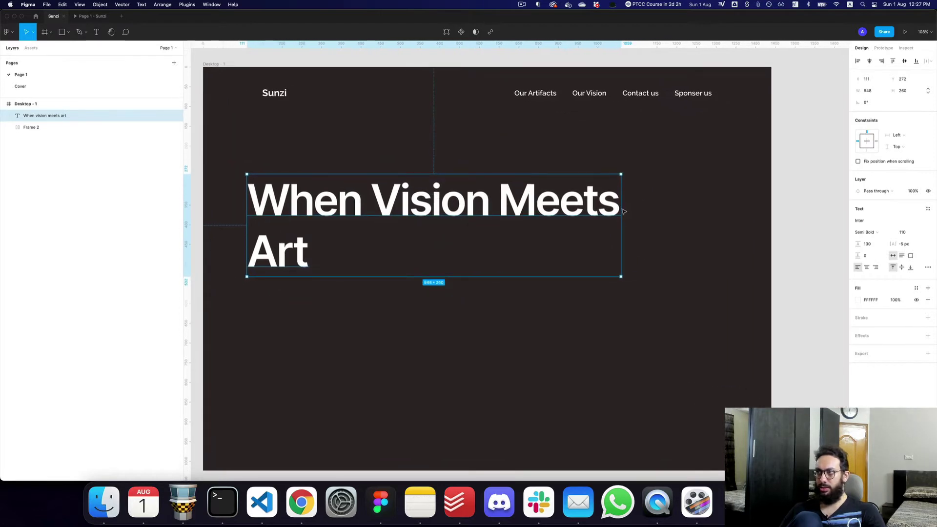
drag(619, 214, 453, 217)
mouse_move(347, 227)
mouse_down()
mouse_move(395, 227)
mouse_move(363, 224)
mouse_move(362, 215)
mouse_up()
Try the Regular font weight on the heading and undo it
click(884, 231)
click(885, 216)
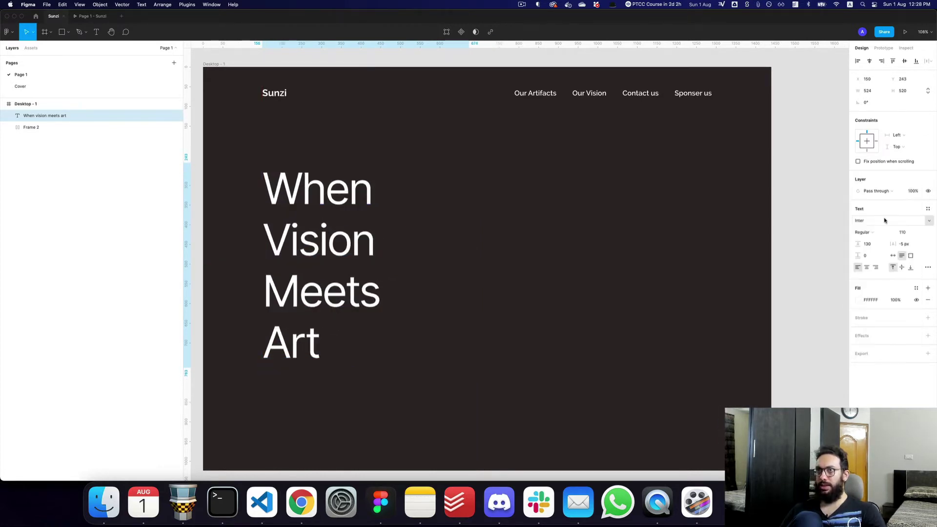
key(super+z)
Check the heading in the prototype preview and widen its text box to about 667
key(ctrl+Tab)
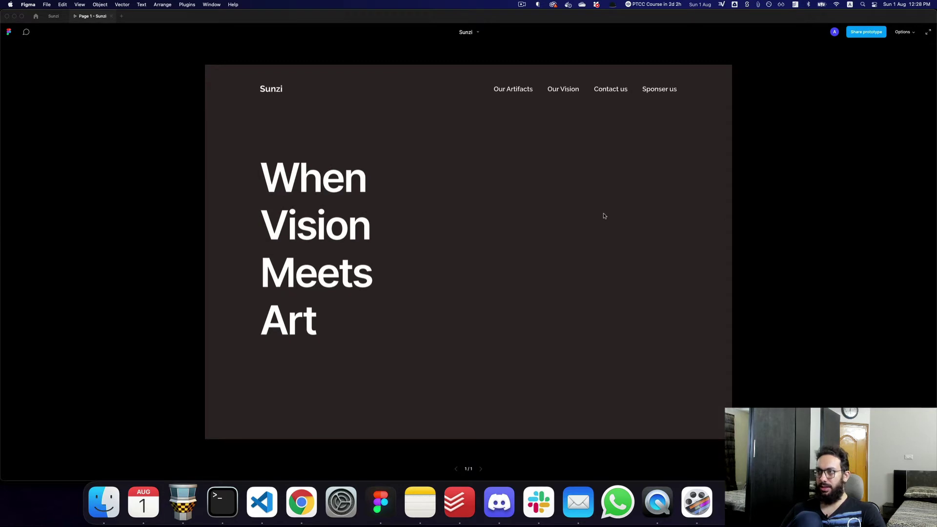
key(ctrl+Tab)
drag(470, 234, 522, 233)
key(super+alt+Return)
key(ctrl+Tab)
Change "Meets" in the heading to "Interacts With" and bring "Art" up onto the same line as "With"
double_click(407, 238)
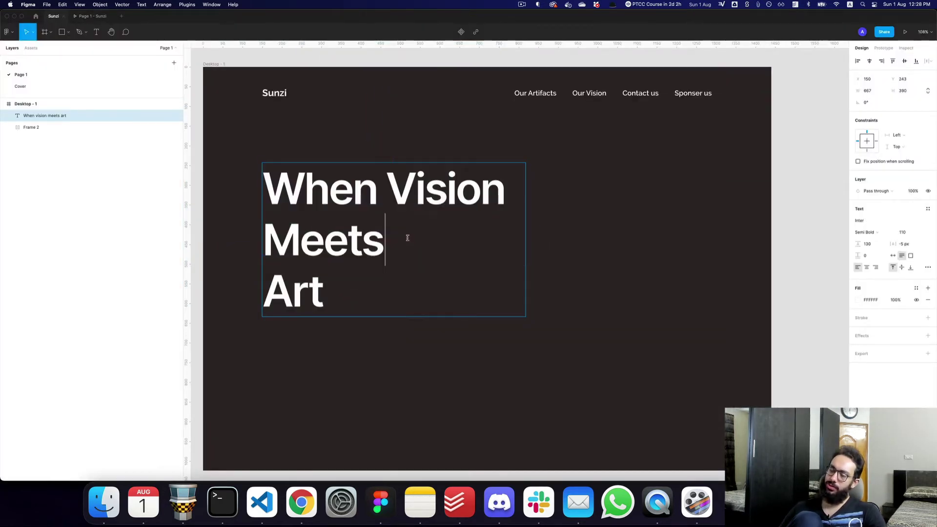
double_click(471, 235)
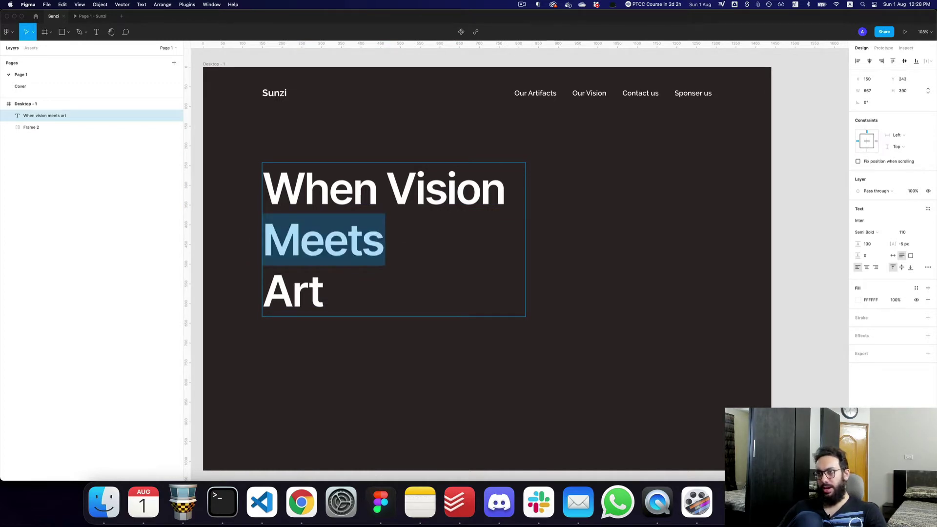
text(Interacts With)
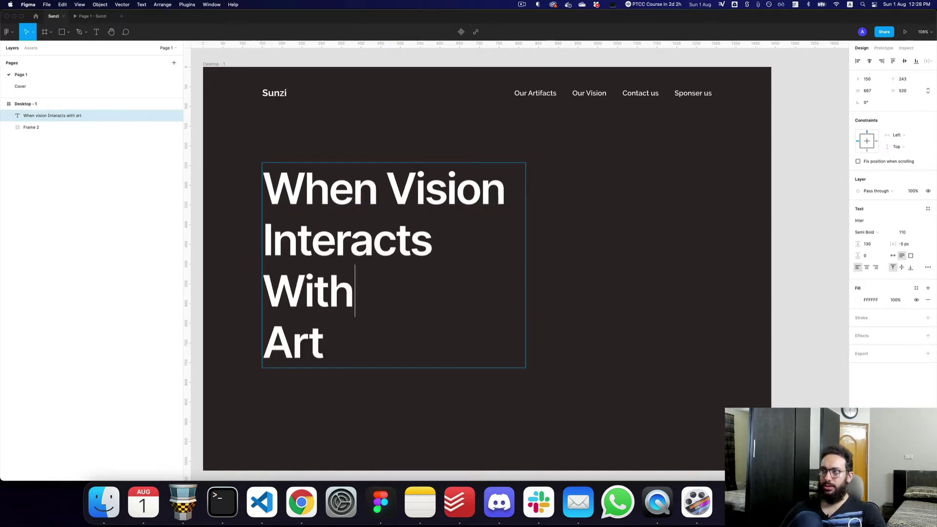
key(Escape)
key(Return)
click(265, 342)
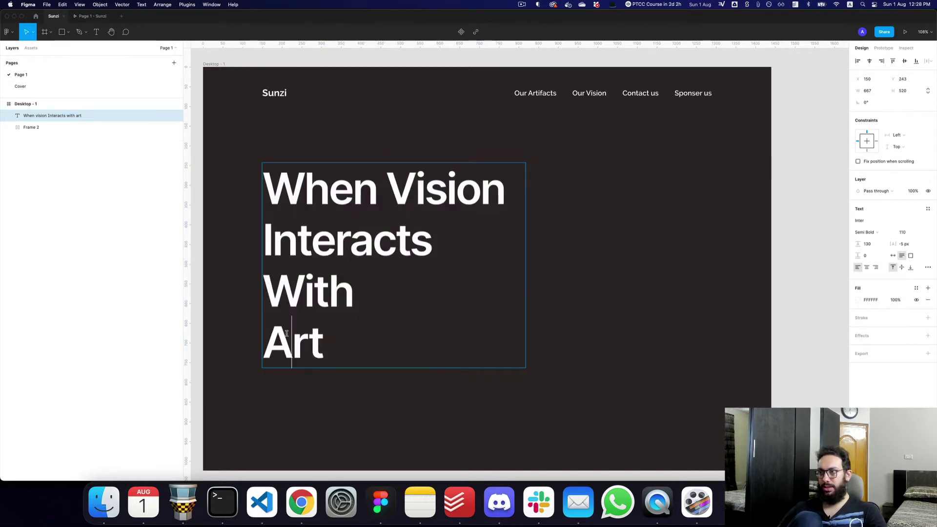
key(BackSpace)
key(Escape)
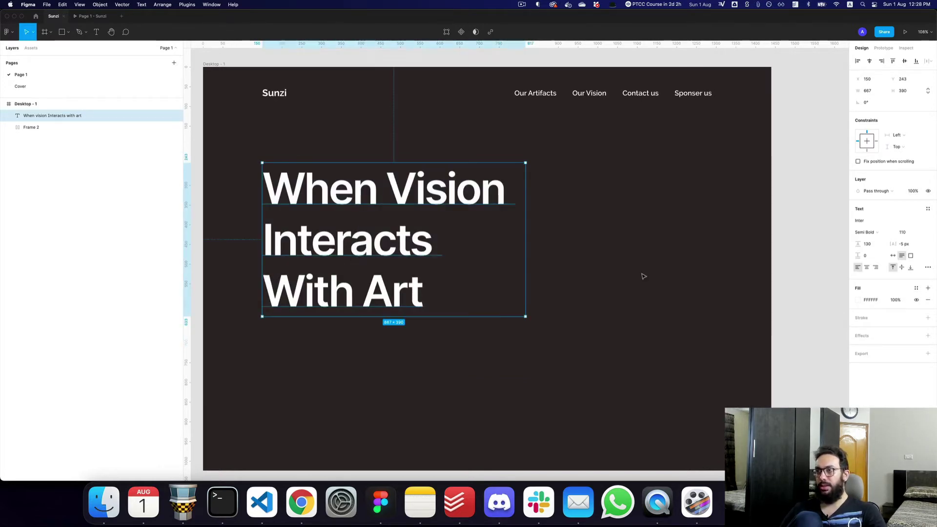
Check the reworded heading in the prototype preview
key(3)
key(0)
key(super+alt+Return)
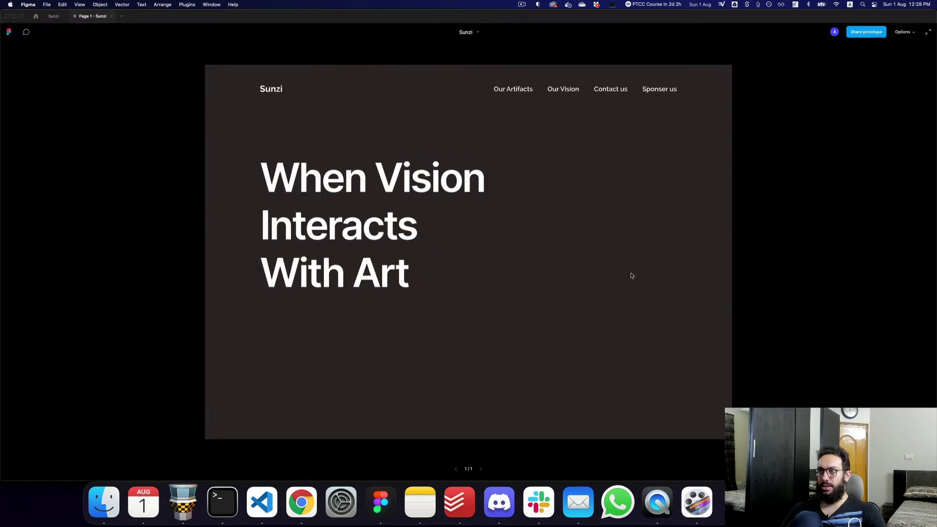
Return to the design file and set the hero heading's font size to 80
key(ctrl+Tab)
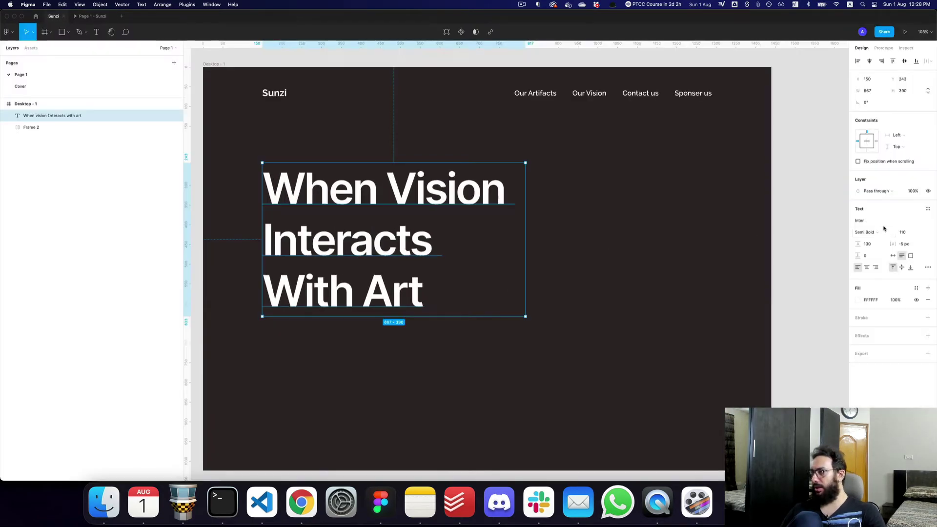
click(908, 233)
text(80)
key(Return)
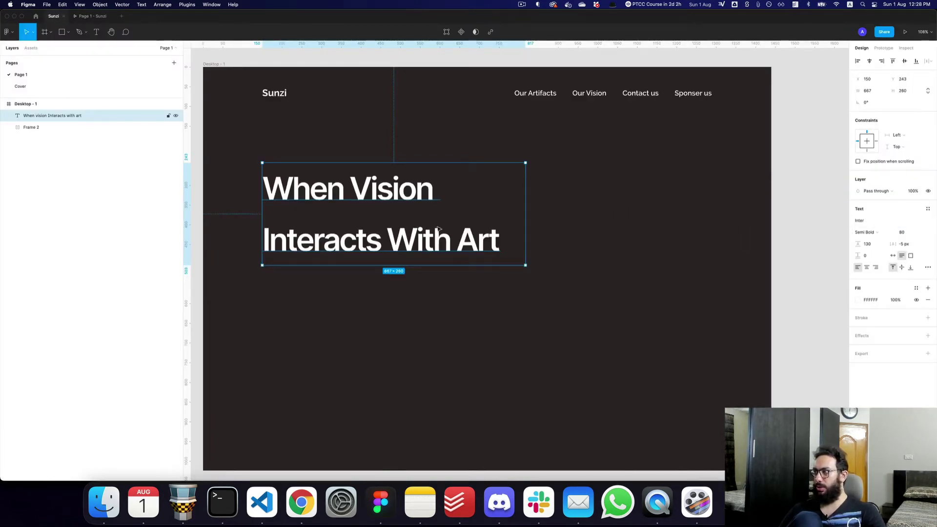
Narrow the heading's text box to about 479 wide and centre the heading vertically in the desktop frame
drag(526, 238, 429, 240)
key(ctrl+Tab)
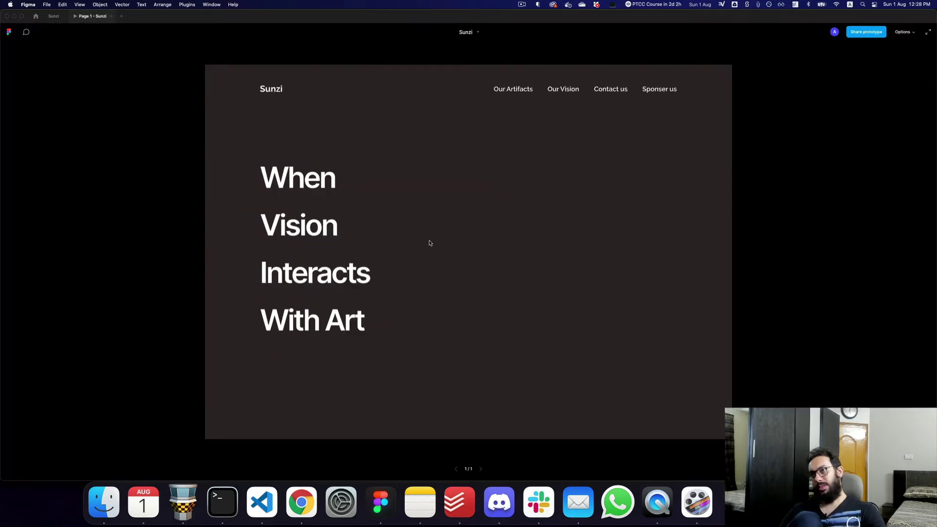
key(ctrl+Tab)
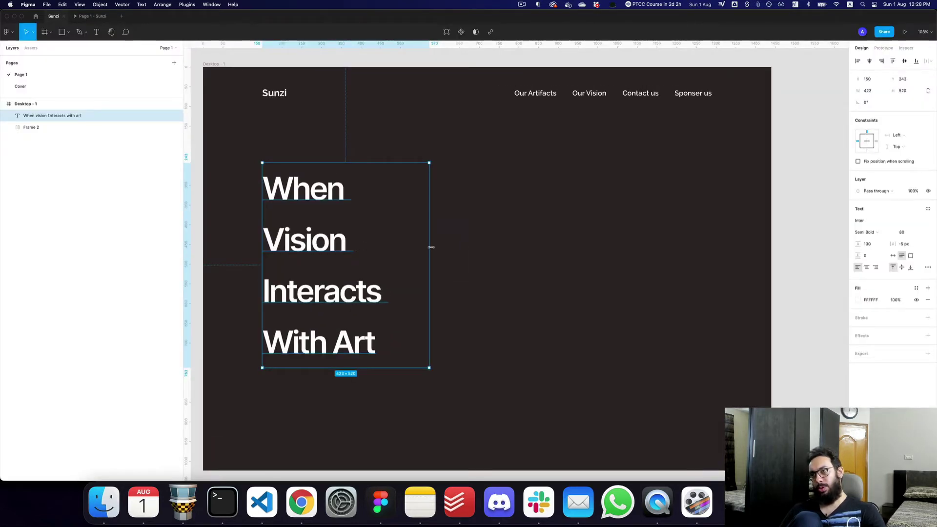
drag(431, 248, 451, 248)
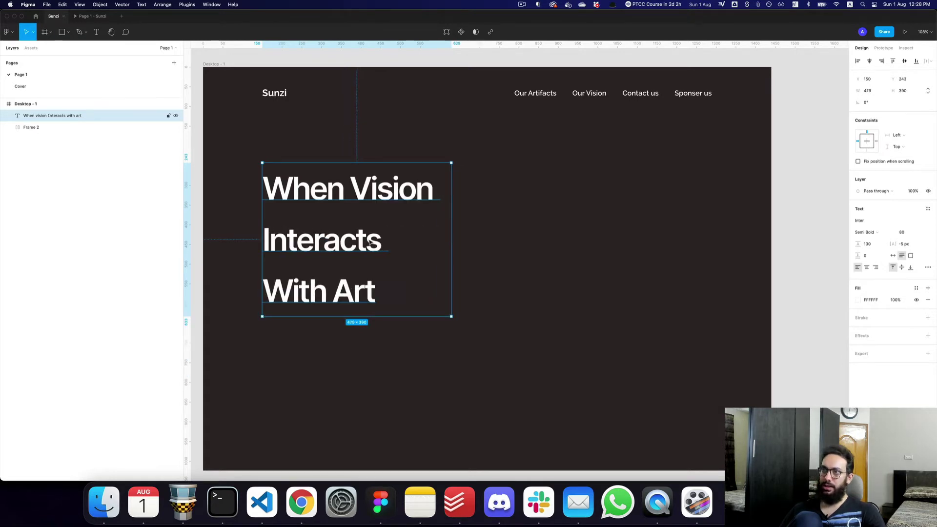
drag(369, 243, 369, 263)
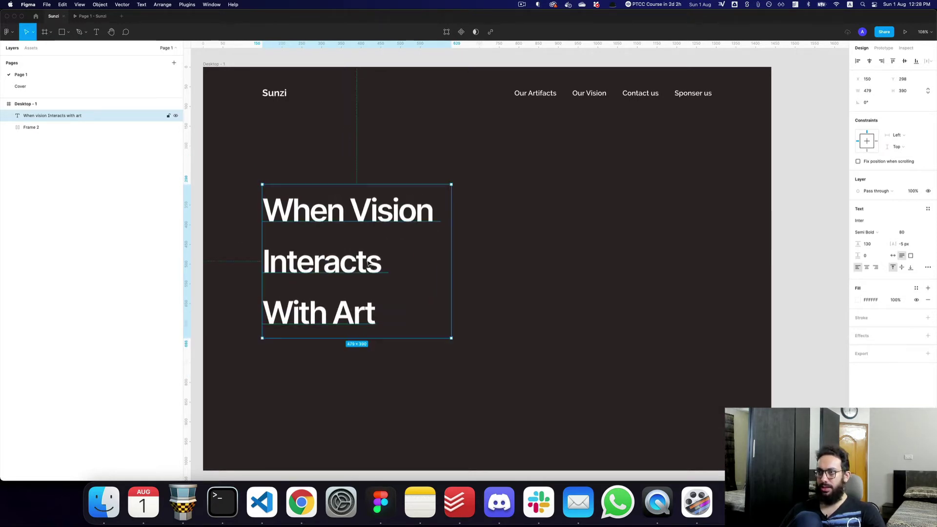
key(alt+v)
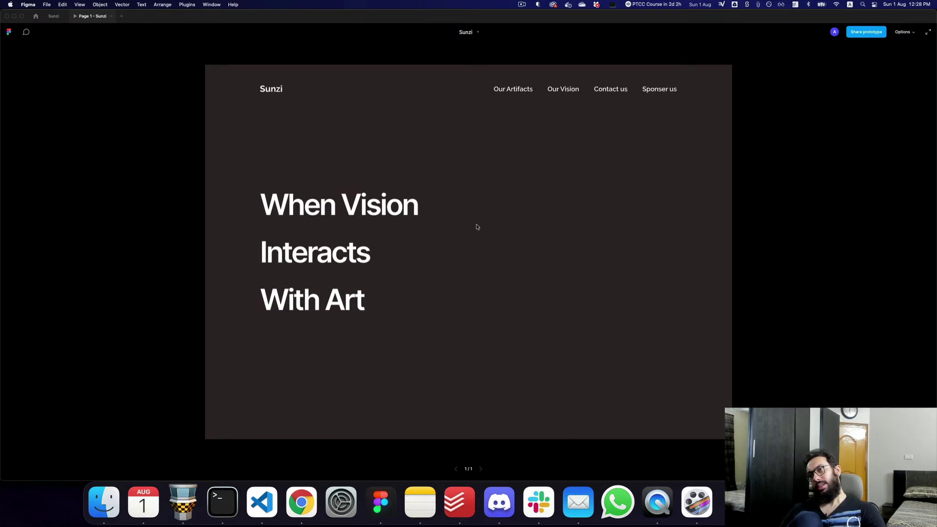
Set the heading's line height to 100 after trying 110, and check it in the prototype preview
key(ctrl+Tab)
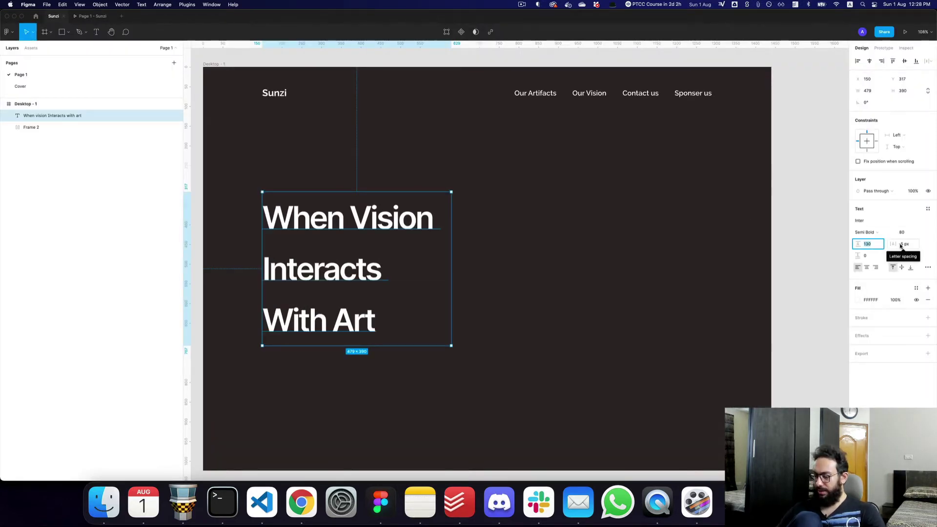
text(110)
key(Return)
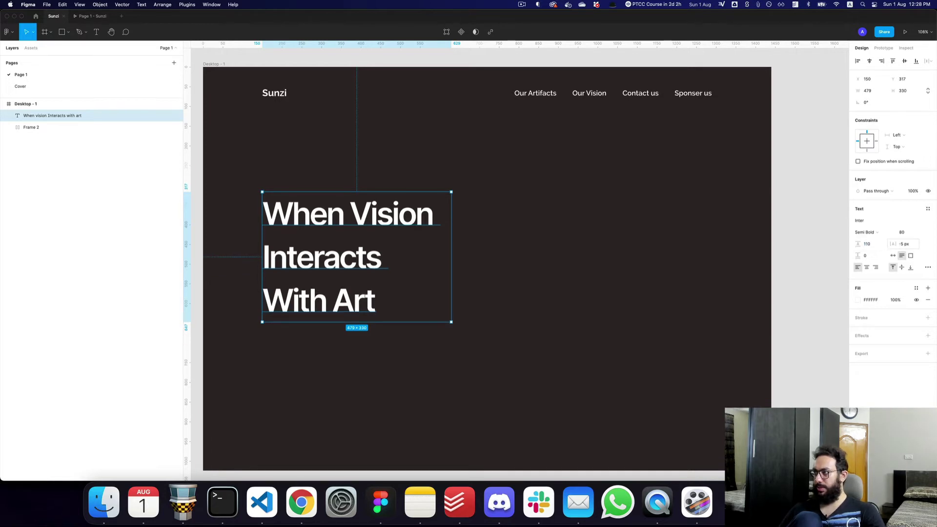
text(100)
key(Return)
key(ctrl+Tab)
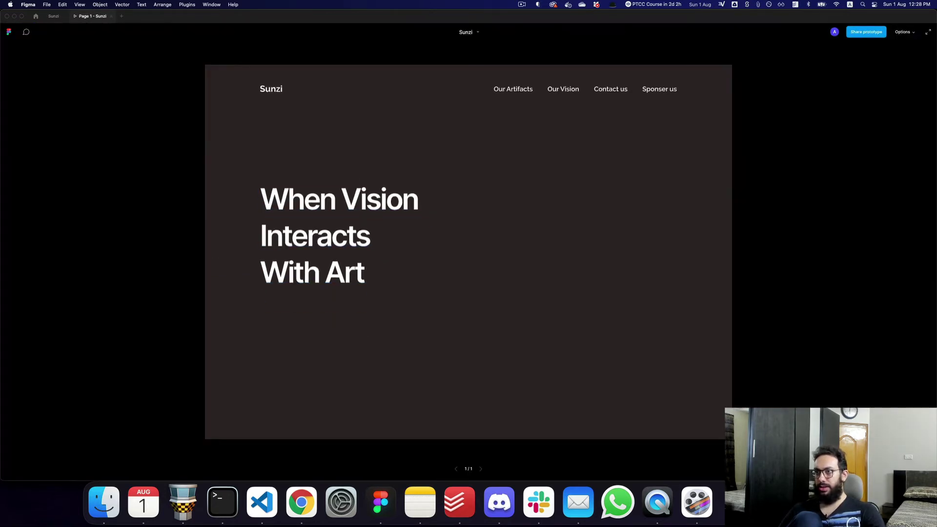
Realign the heading to the vertical centre of the desktop frame and check its position in the prototype preview
key(ctrl+Tab)
key(alt+v)
key(ctrl+Tab)
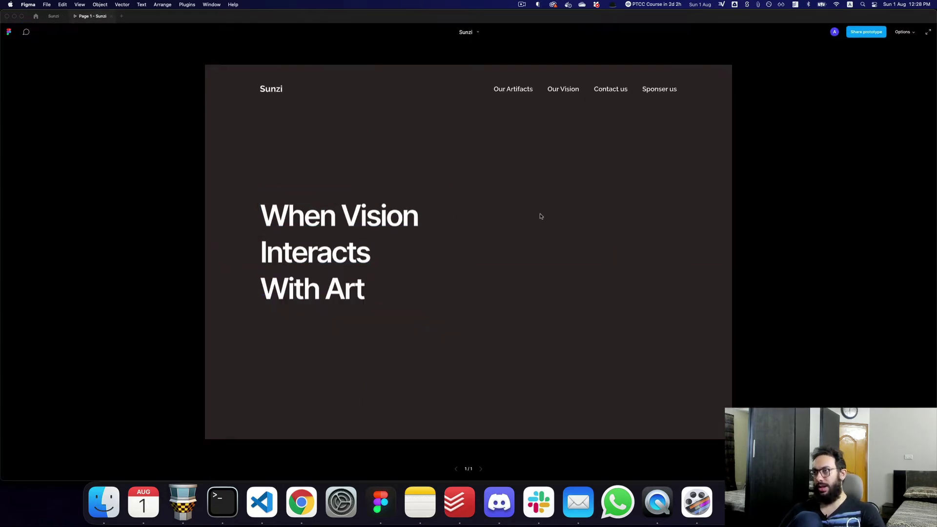
Draw an empty frame about 265 × 507 on the desktop page, to the right of the heading
key(ctrl+shift+Tab)
click(784, 209)
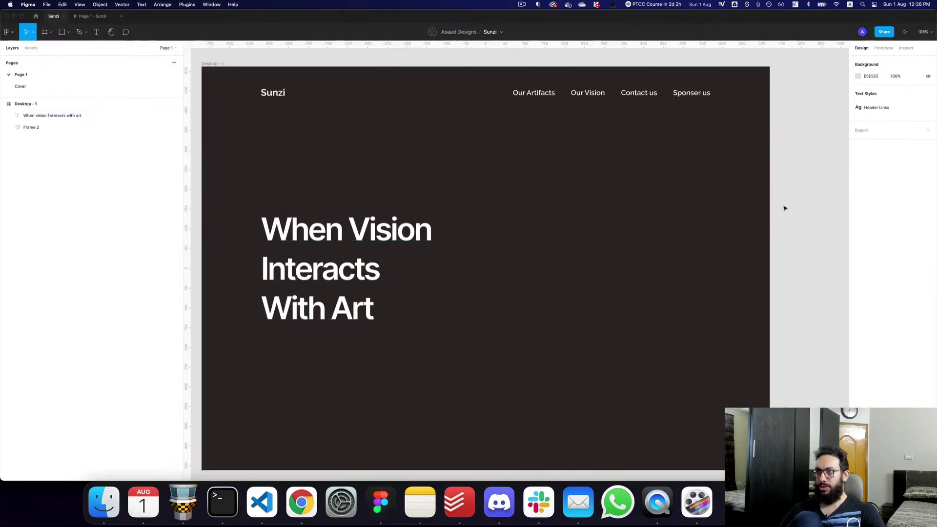
key(f)
drag(474, 167, 578, 368)
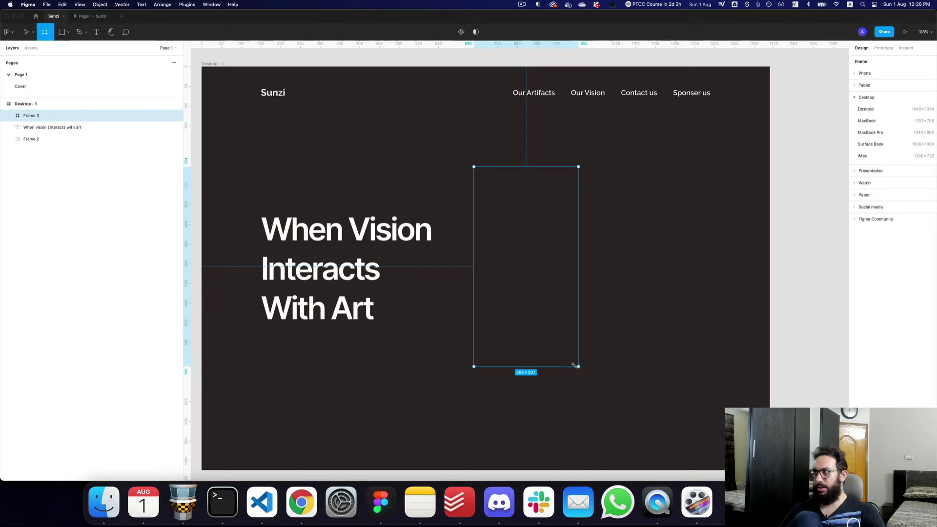
drag(577, 366, 578, 366)
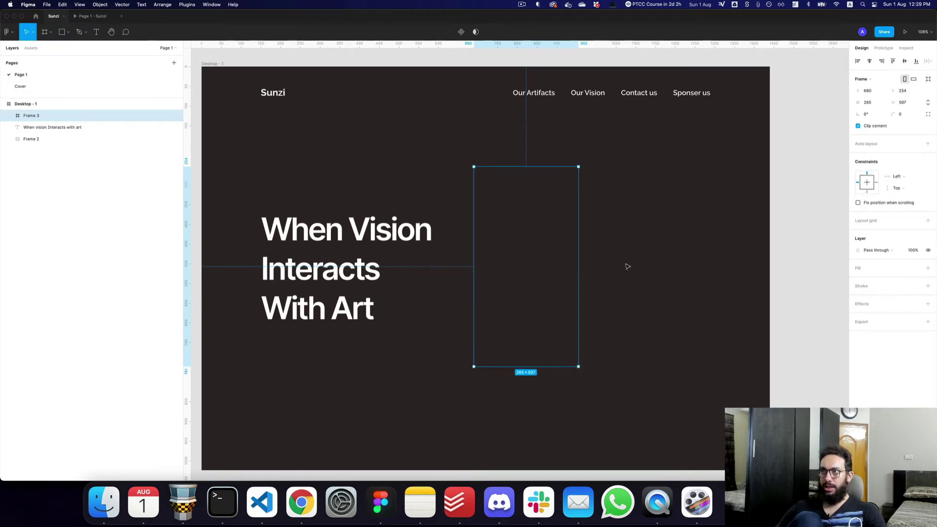
Run the Unsplash plugin for the new frame and open its image search
key(ctrl+slash)
text(unspl)
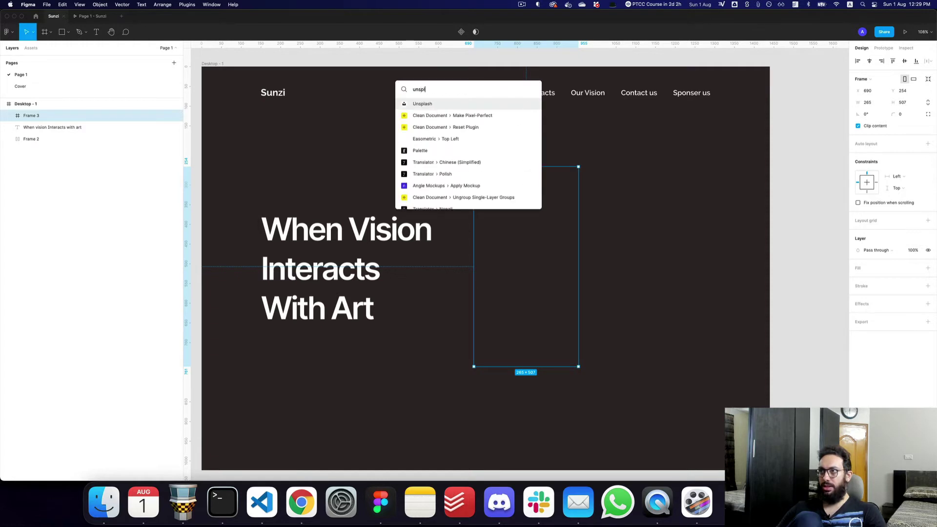
key(Return)
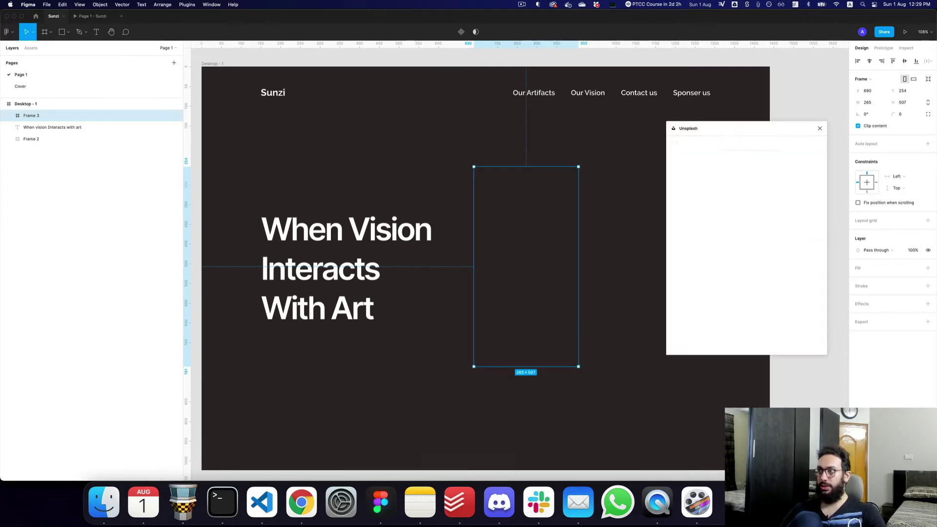
click(717, 166)
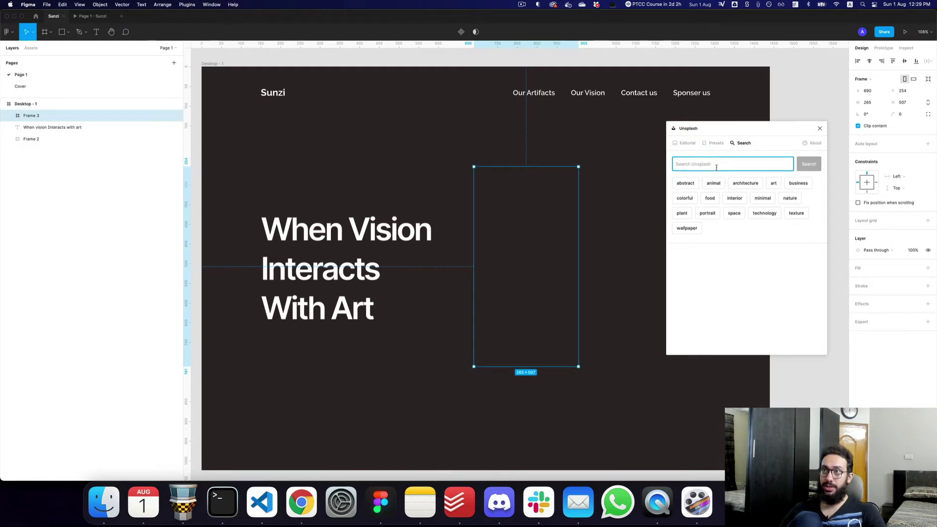
Look up "unsplash" among the Figma Community plugins and return to the Sunzi design file
click(188, 5)
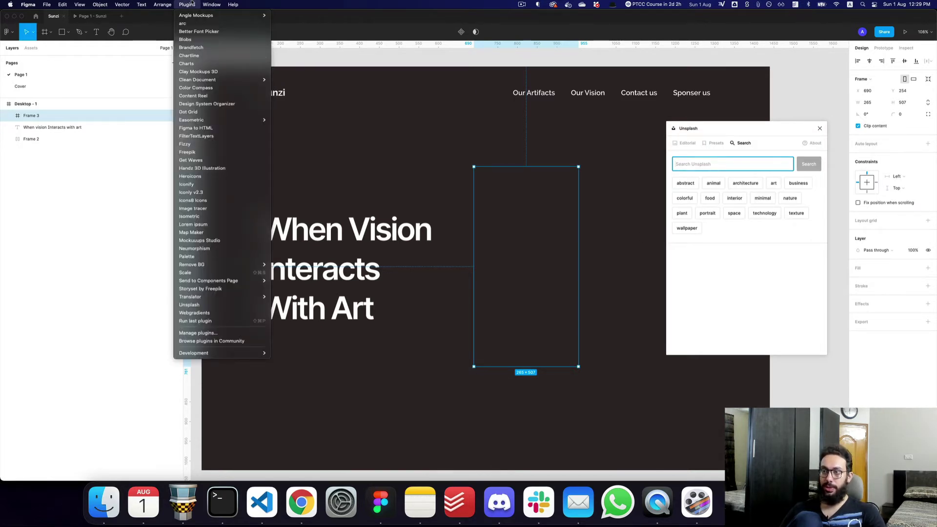
click(222, 341)
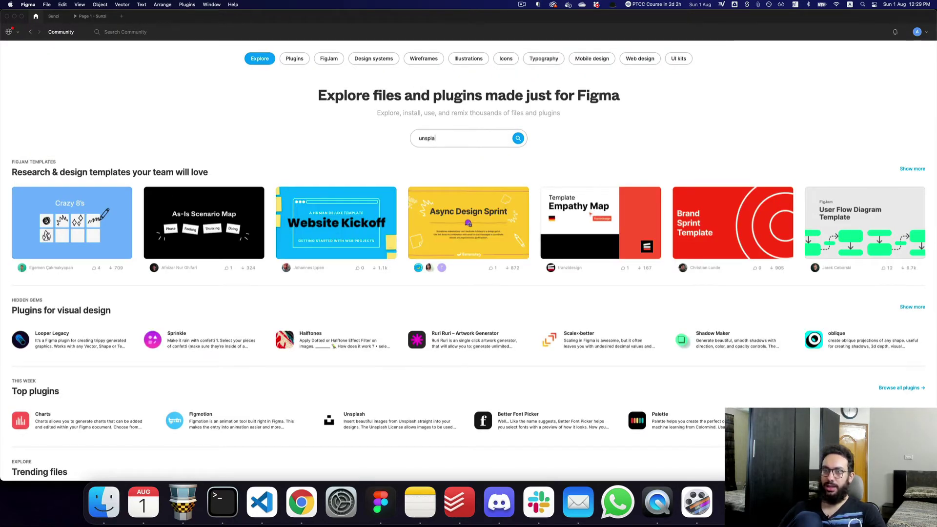
key(Return)
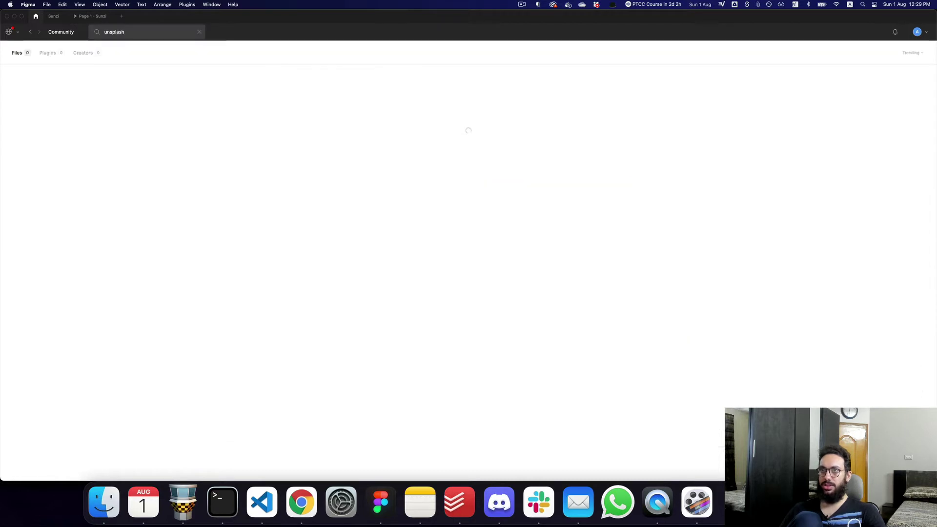
click(49, 53)
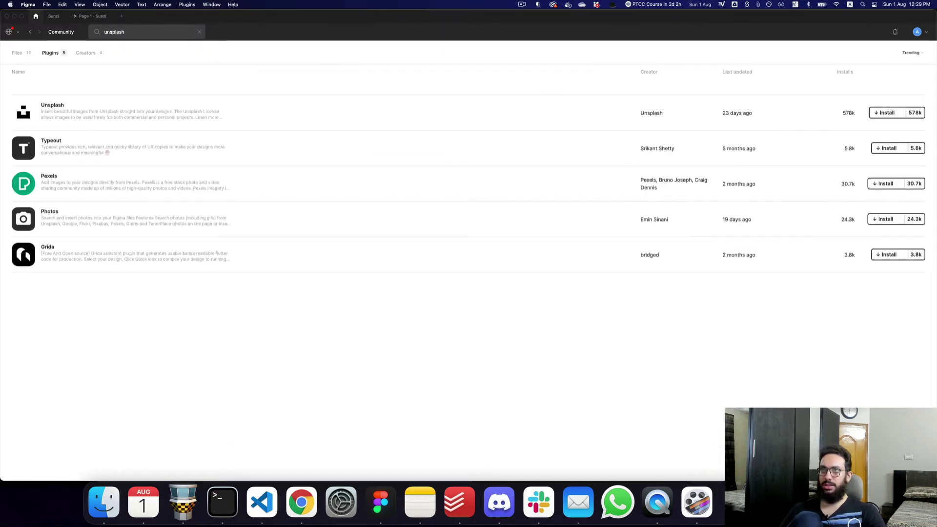
click(53, 17)
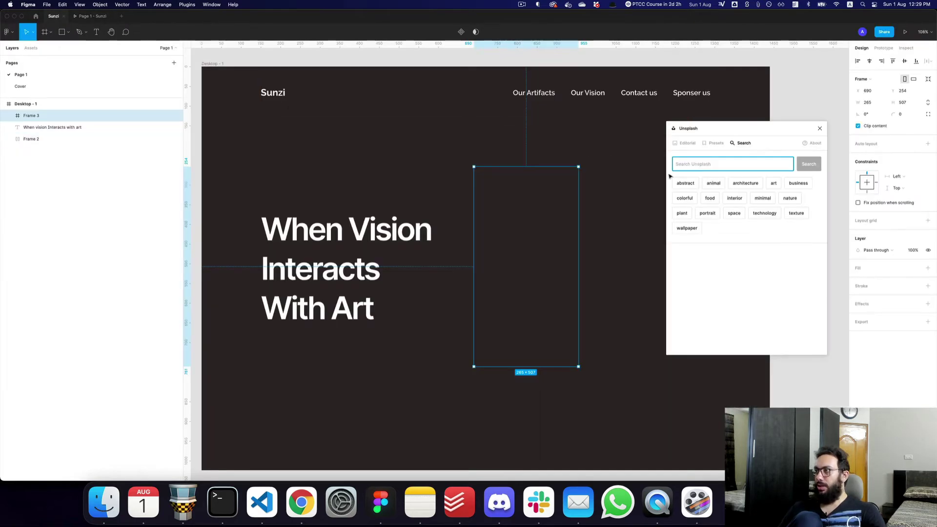
Search Unsplash for "pottery", fill the frame with the photo of stacked white cups, and close the plugin
scroll(649, 182, right, 2)
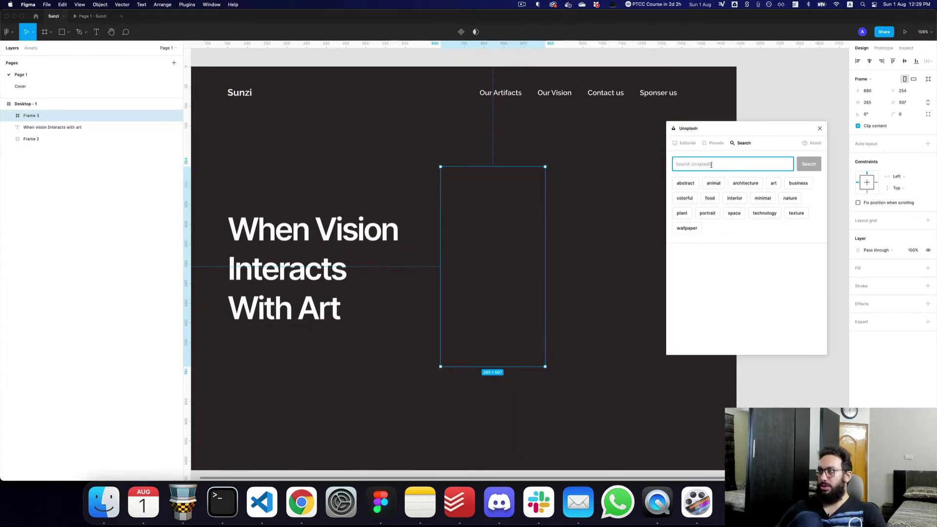
text(pottery)
key(Return)
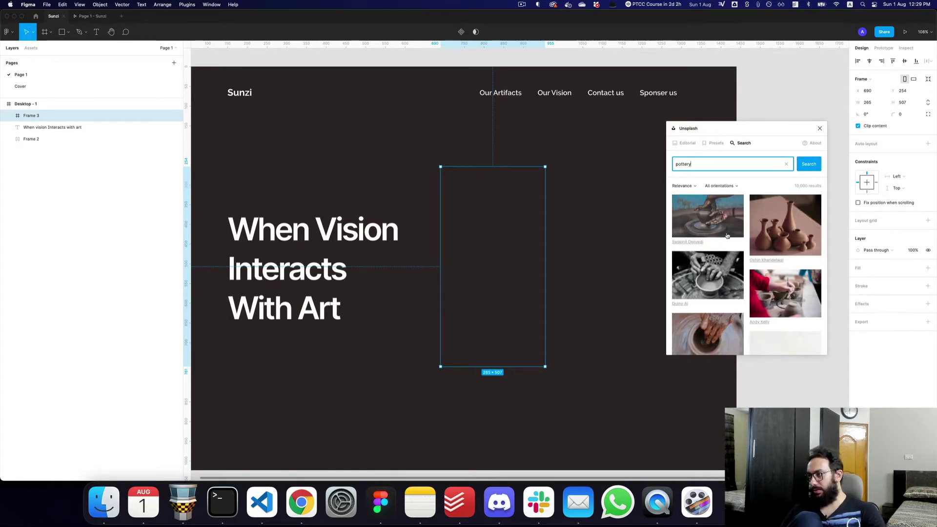
scroll(760, 238, down, 5)
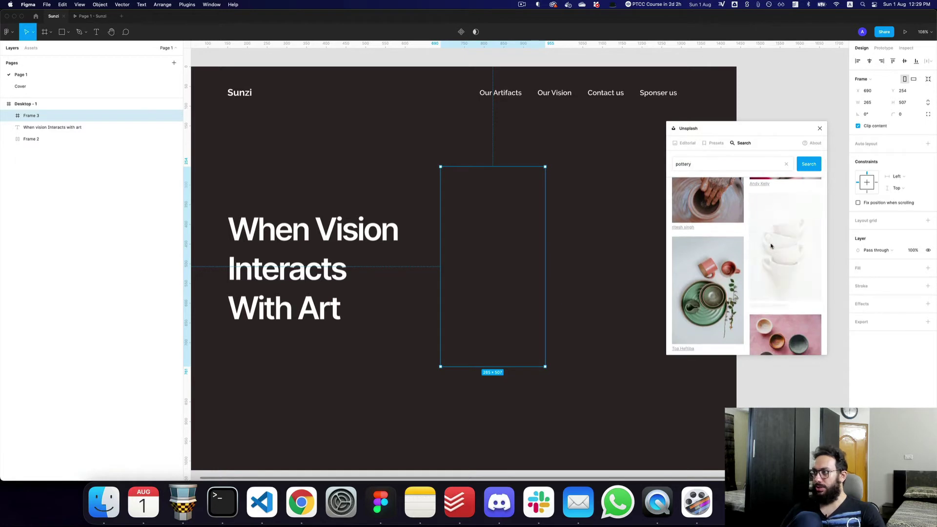
click(770, 247)
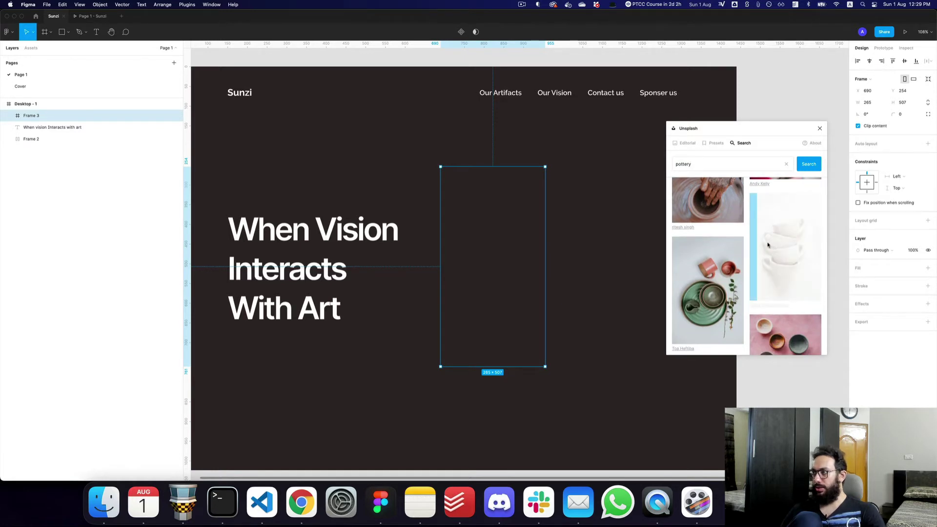
click(821, 129)
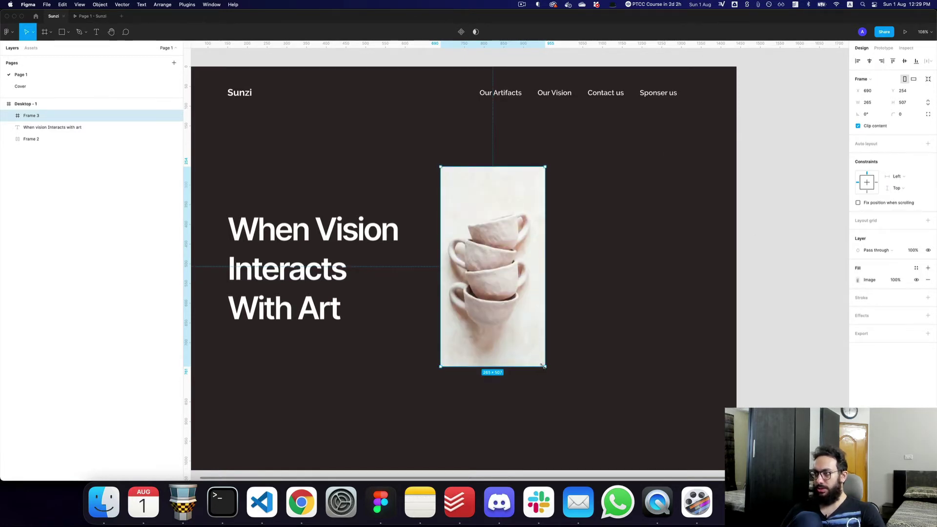
Enlarge the cup image frame to about 336 × 642 and place a duplicate of it to its right, slightly higher
drag(542, 365, 572, 418)
drag(537, 387, 649, 335)
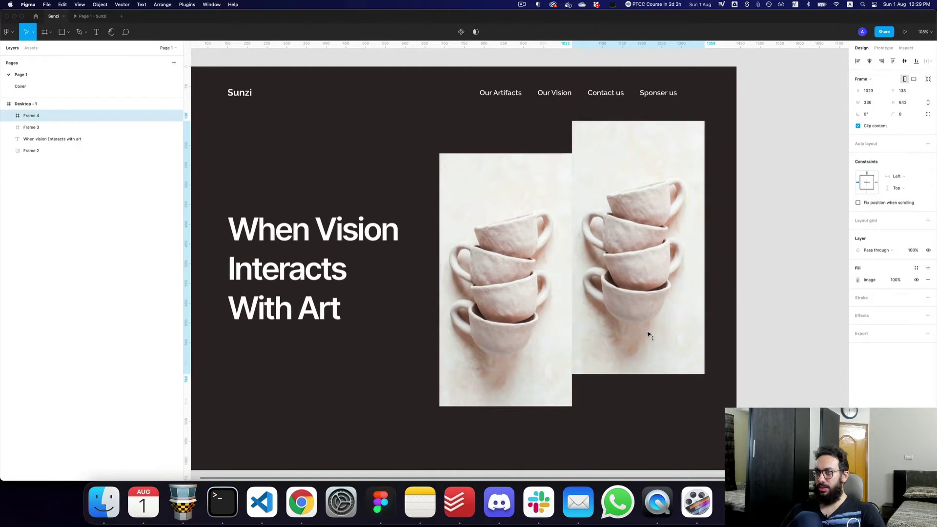
Narrow the original image frame to about 283, shorten it from below, and move the duplicate to overlap its right side
click(561, 336)
scroll(620, 338, left, 4)
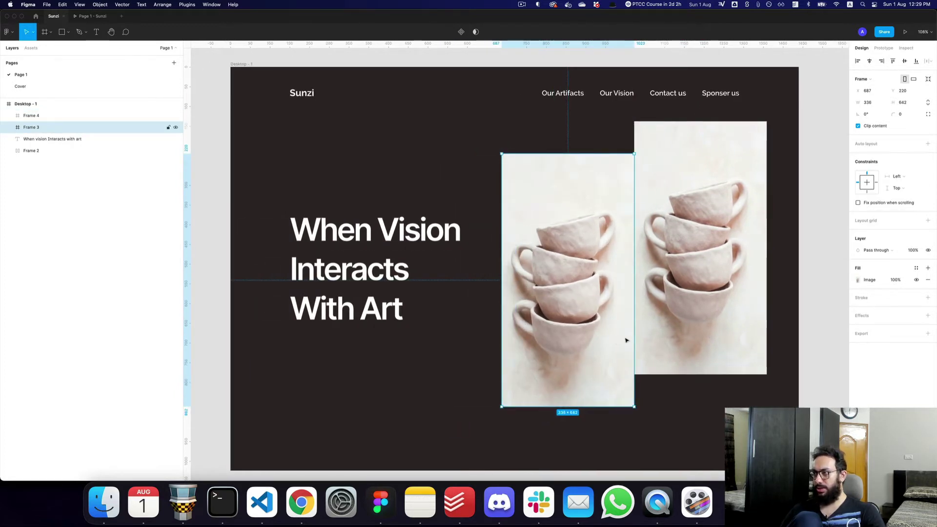
drag(634, 335, 609, 340)
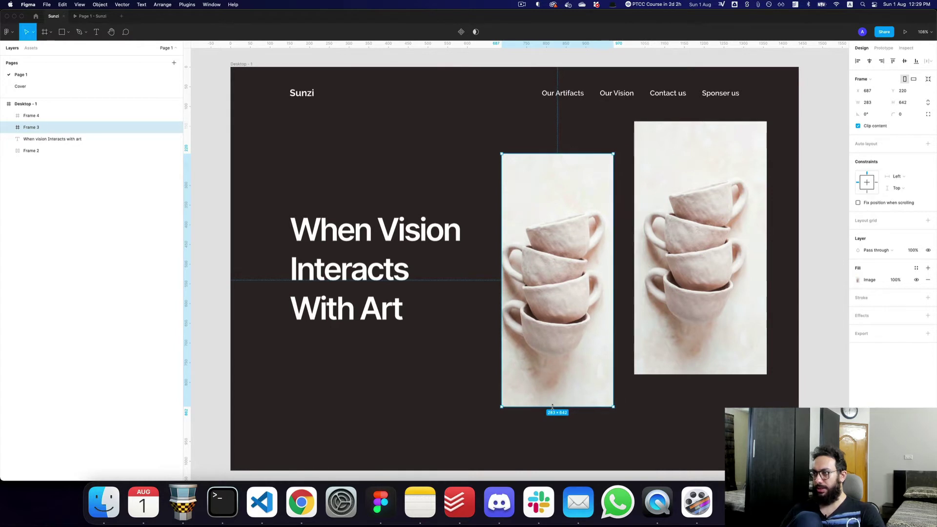
drag(553, 406, 552, 378)
drag(699, 336, 630, 346)
key(super+slash)
text(content)
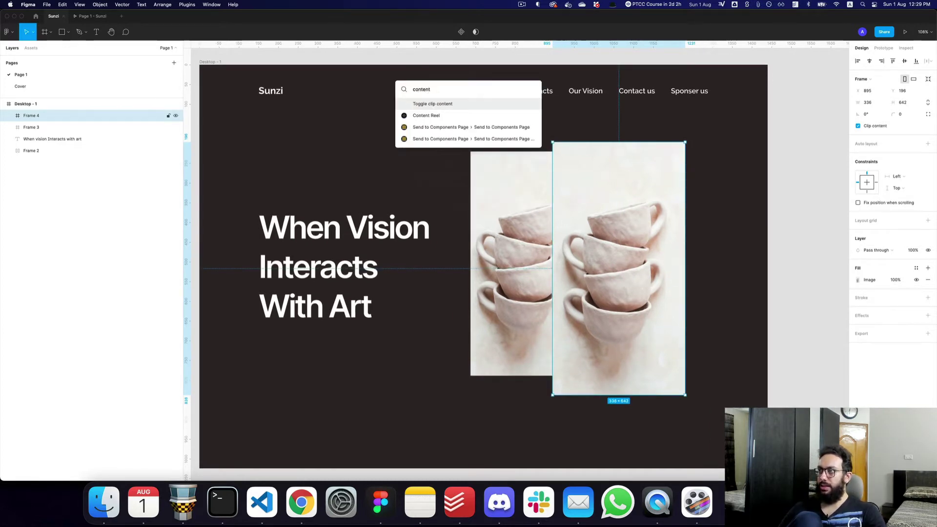
key(Down)
key(Return)
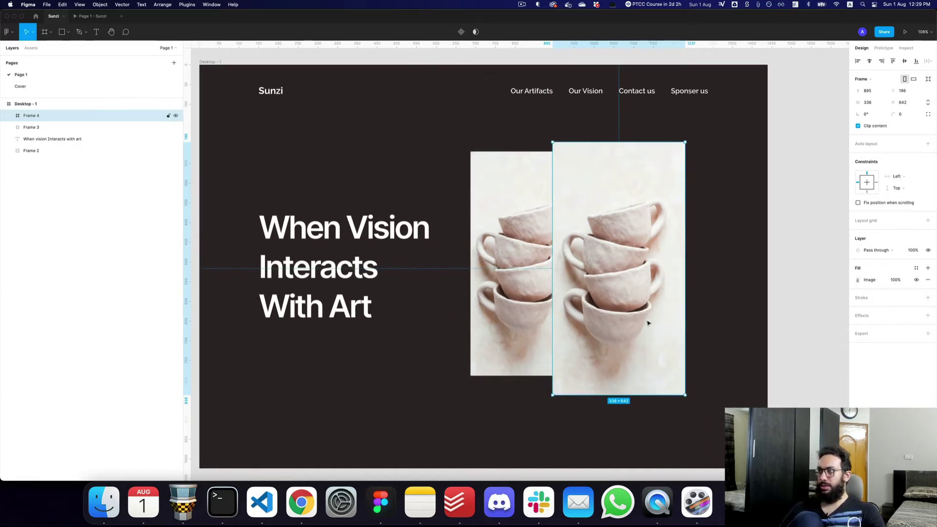
scroll(648, 324, right, 8)
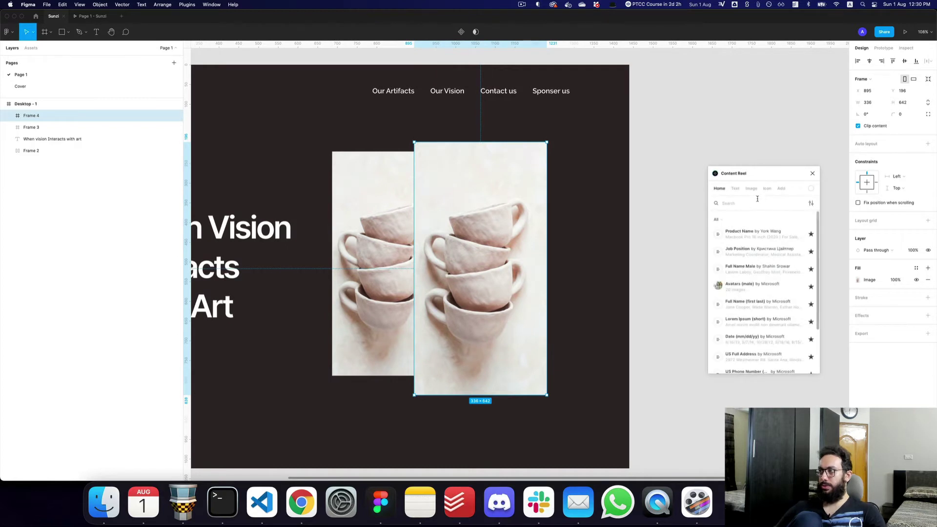
text(p)
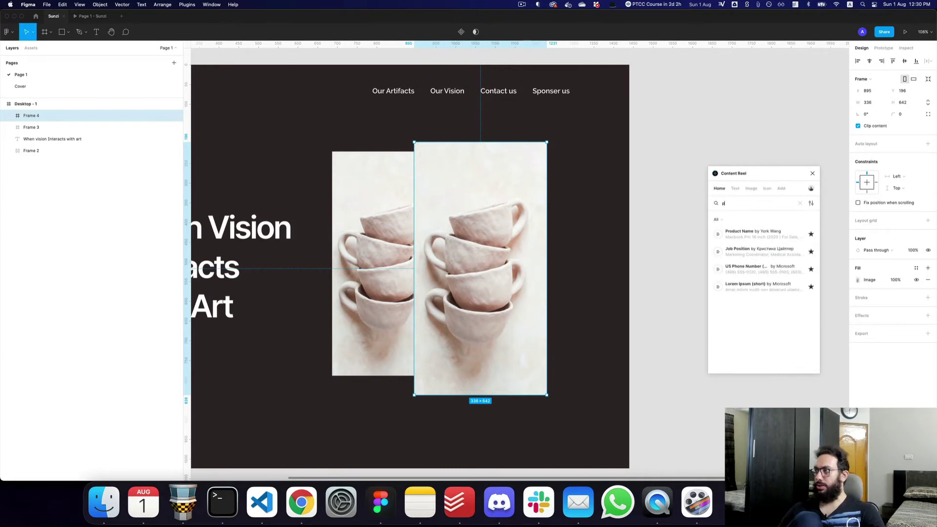
click(812, 177)
Run the Unsplash plugin for the duplicated image frame and search it for "pottery"
key(super+slash)
text(uns)
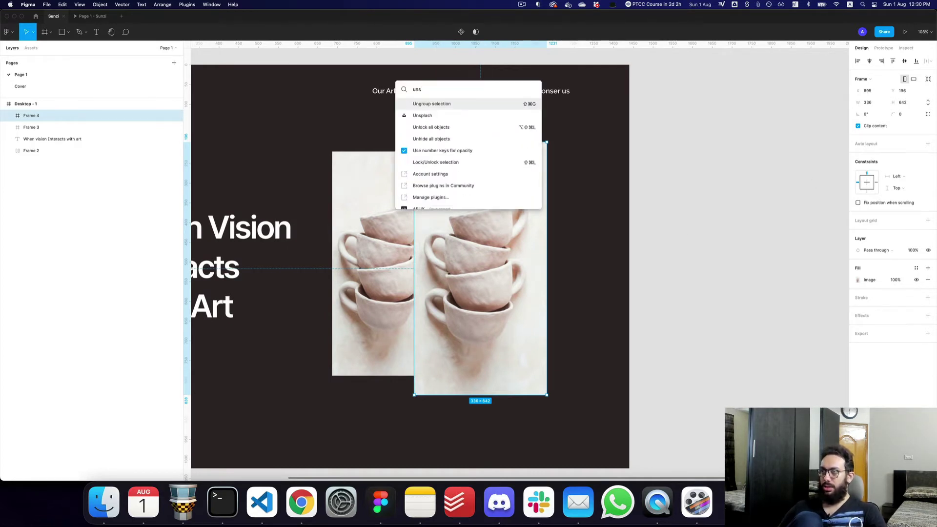
key(Down)
key(Return)
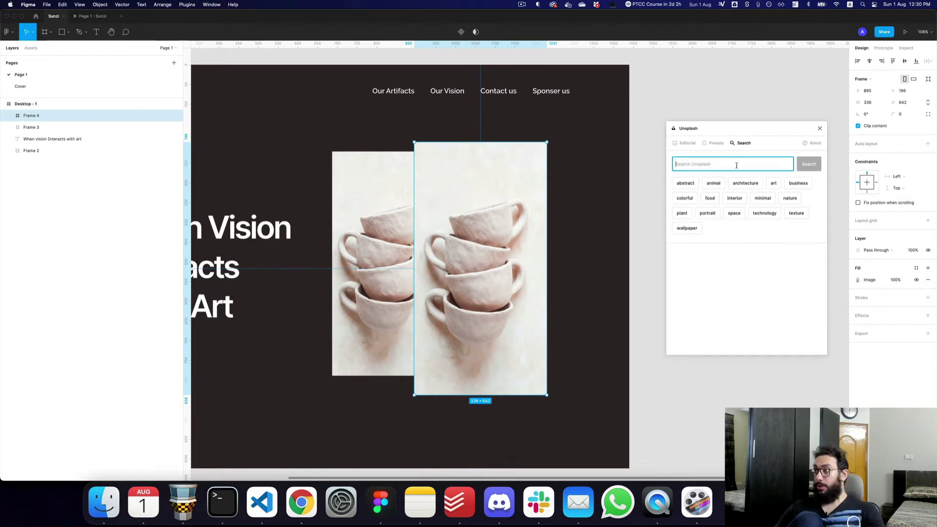
text(pottery)
key(Return)
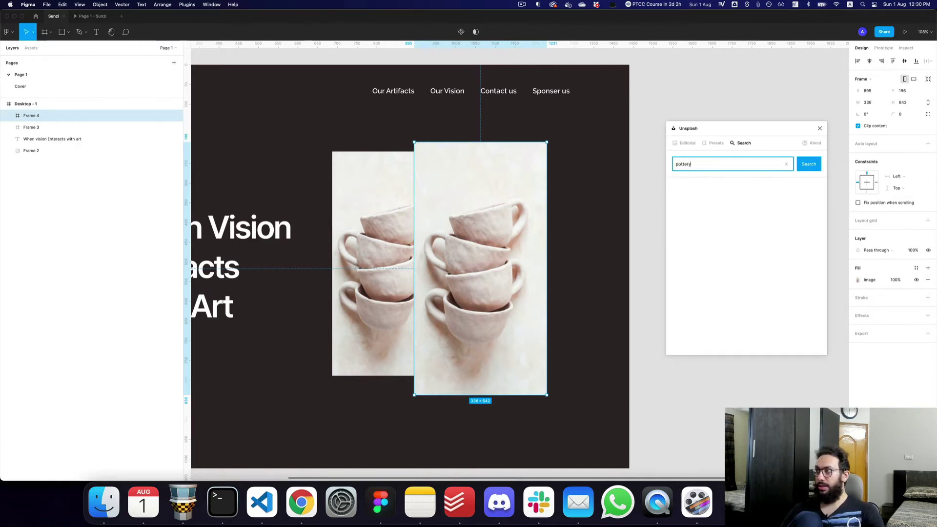
Try the green plates, dark cup and plate, and potter's hands photos as the duplicate frame's fill
scroll(766, 252, down, 2)
scroll(766, 253, down, 5)
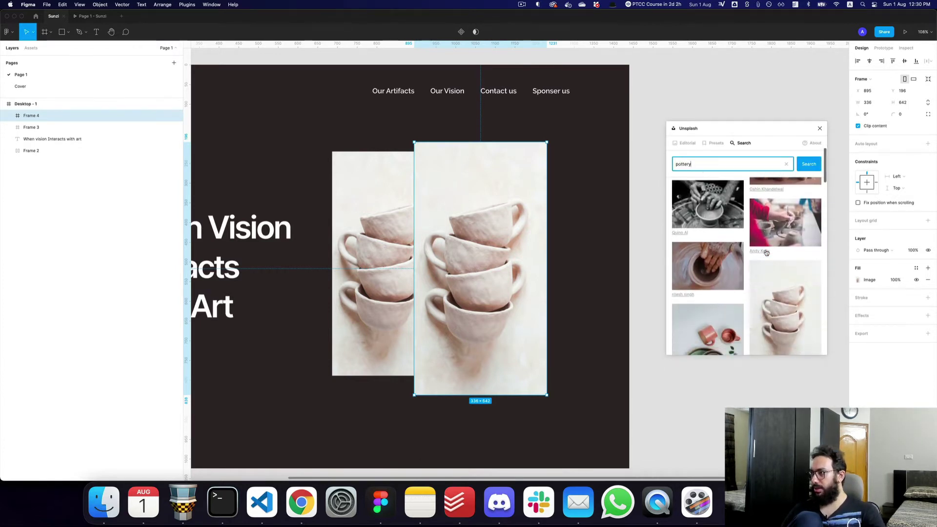
click(724, 237)
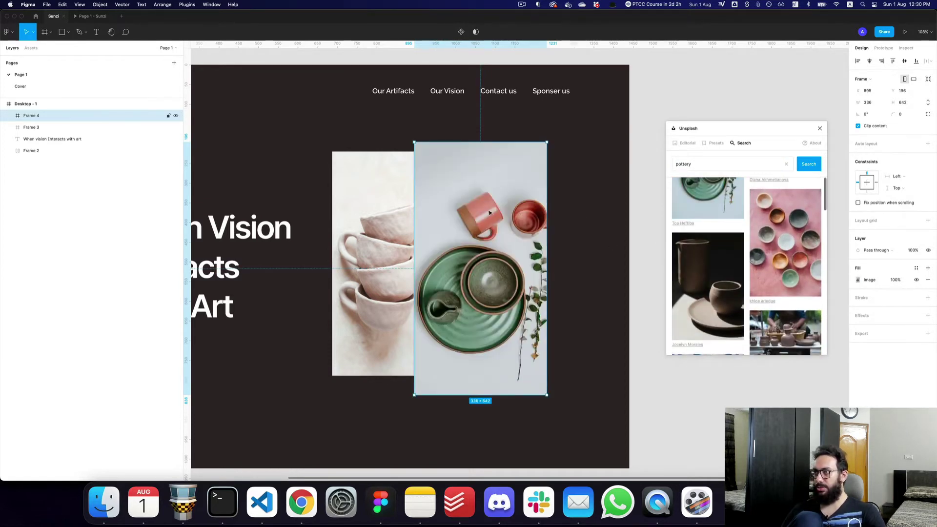
click(706, 281)
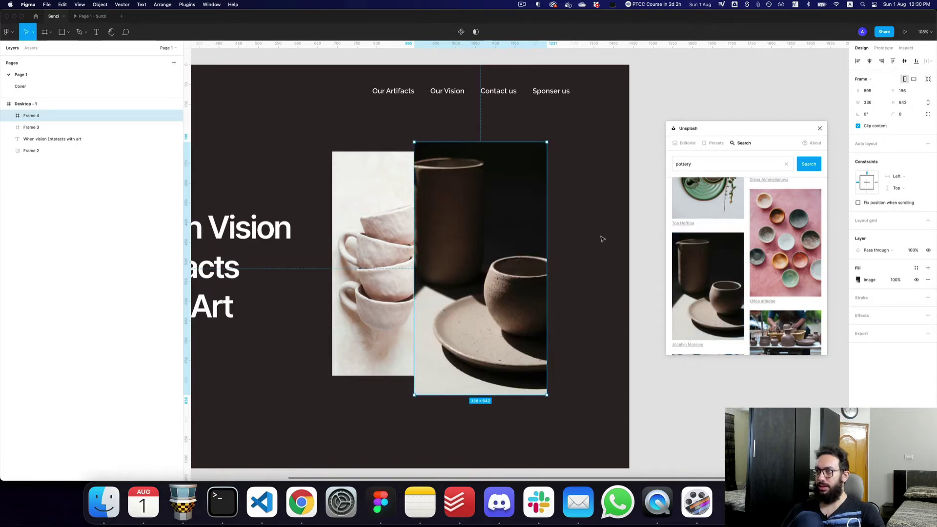
scroll(696, 252, down, 10)
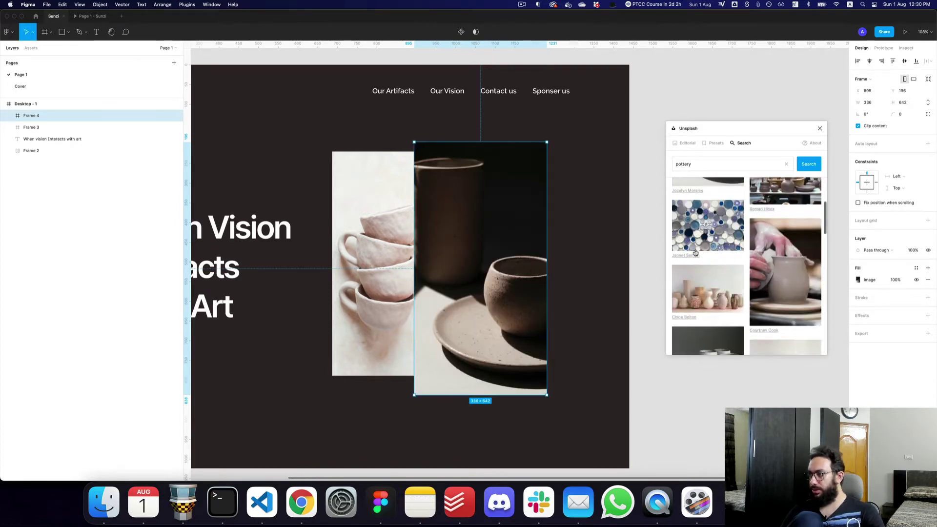
scroll(696, 252, up, 1)
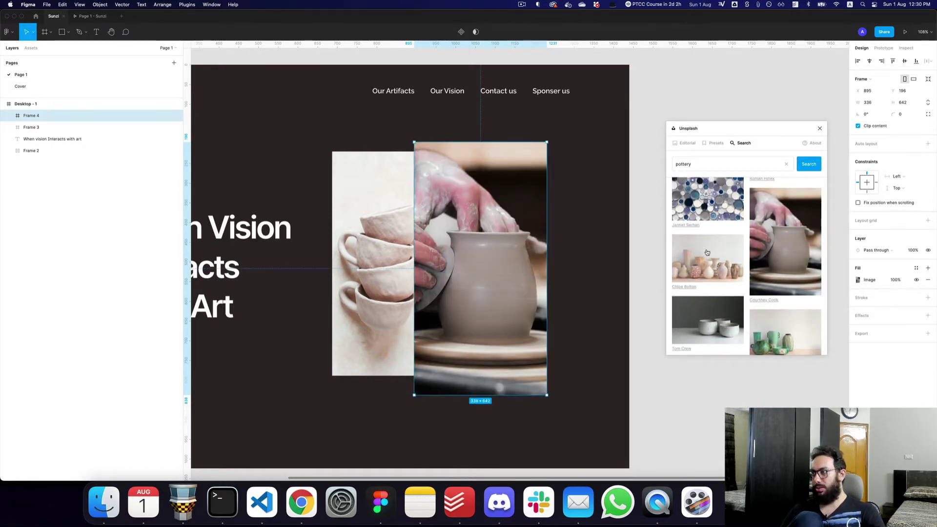
Fill the duplicate frame with the photo of an old clay vase holding dry branches against a plaster wall
scroll(707, 252, down, 10)
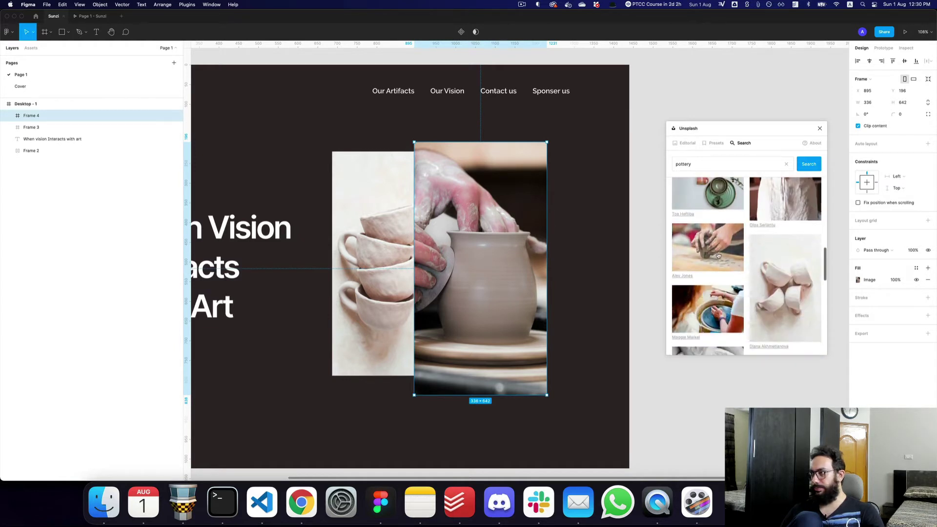
scroll(773, 263, down, 10)
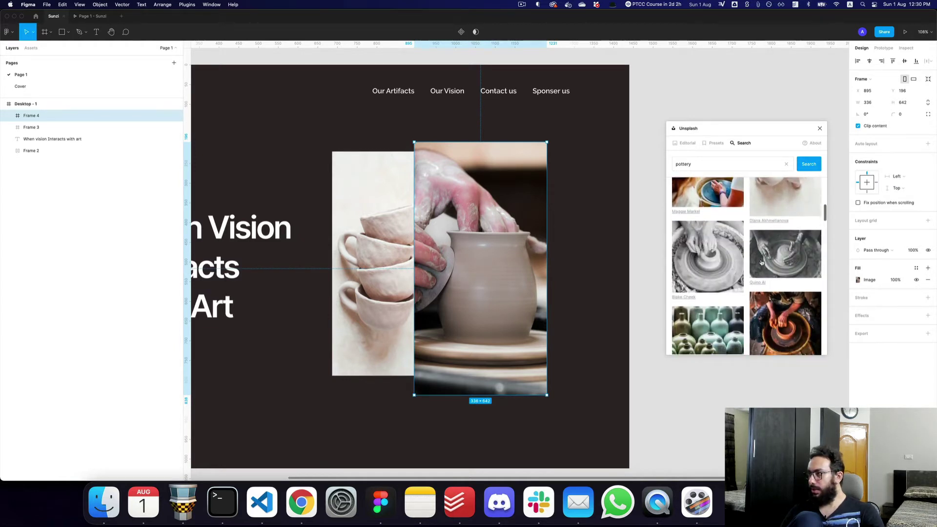
scroll(761, 263, down, 5)
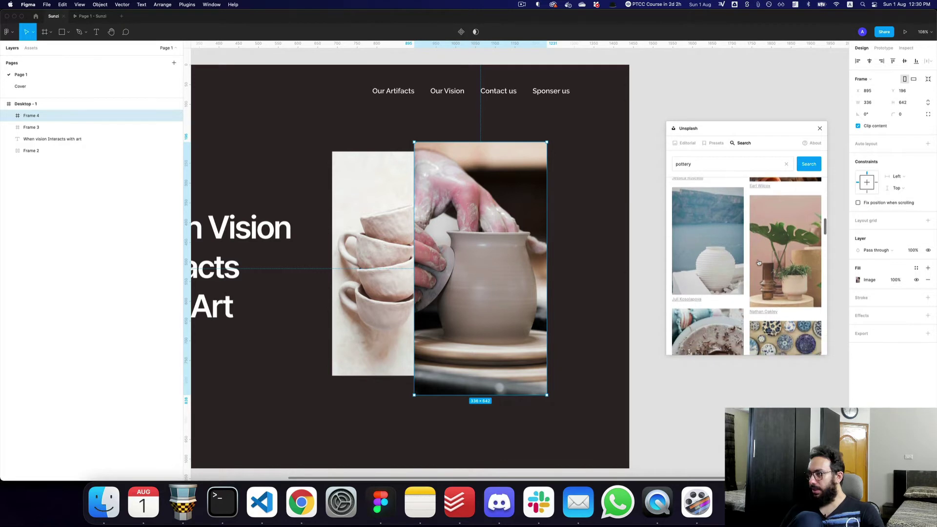
scroll(739, 263, down, 8)
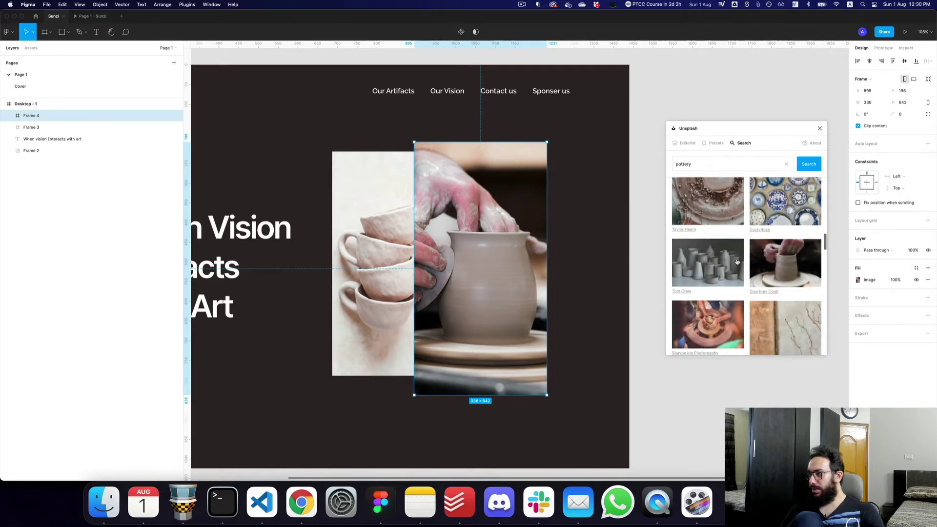
scroll(737, 261, down, 3)
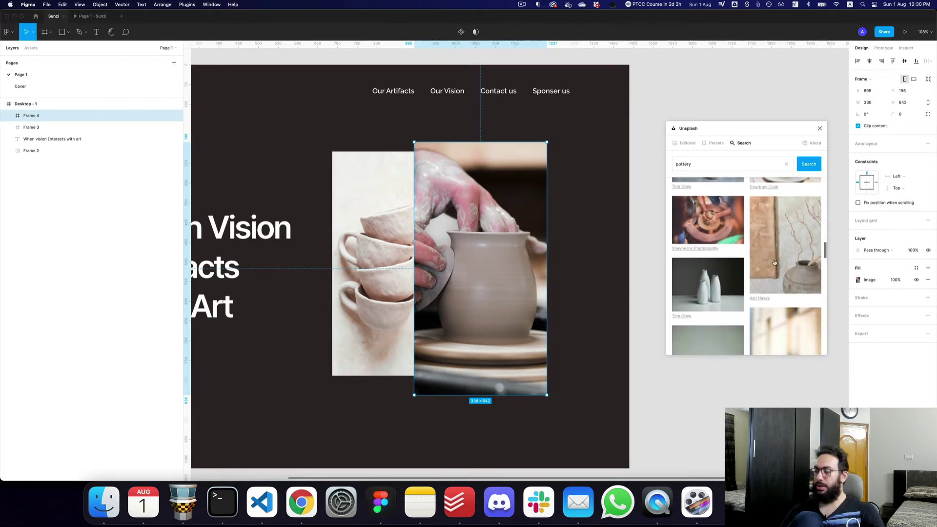
click(766, 260)
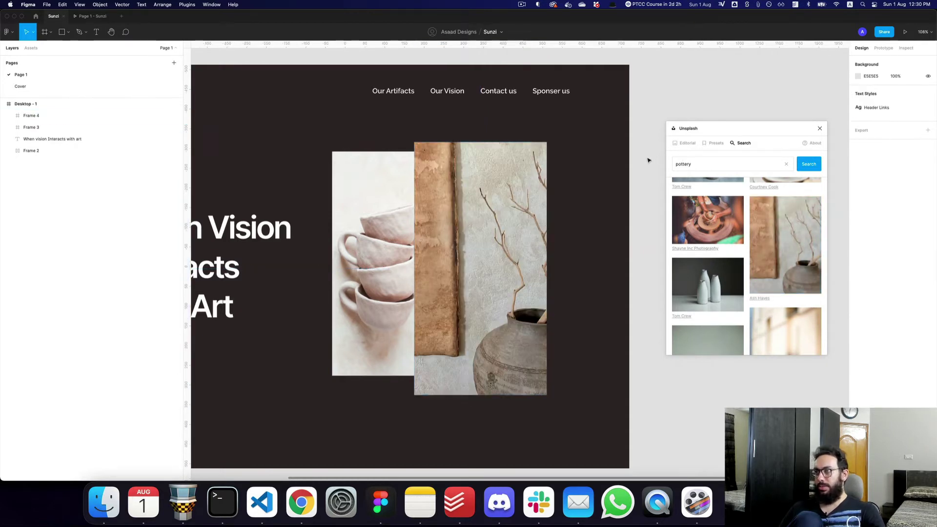
Duplicate the clay vase frame toward the page's lower right corner, at about X 1155, Y 393
scroll(637, 168, down, 5)
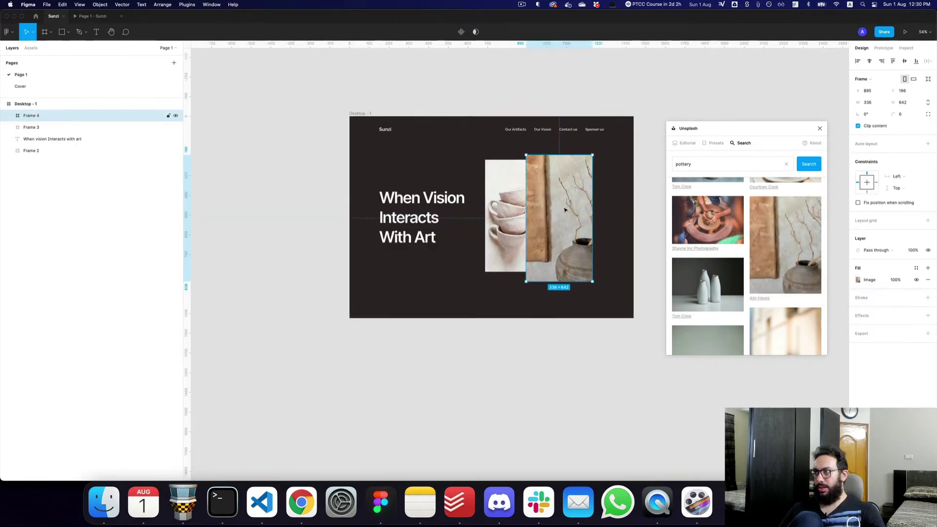
drag(566, 210, 609, 239)
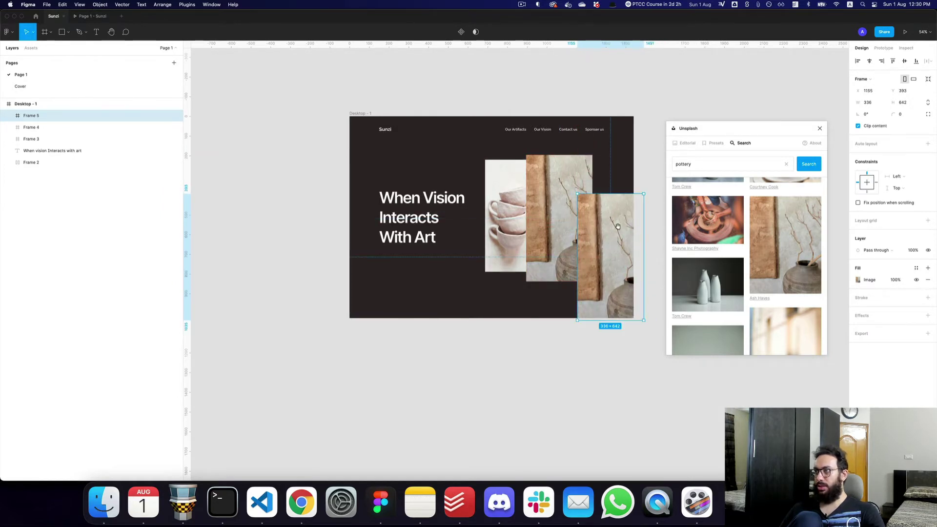
scroll(637, 184, right, 1)
click(637, 182)
Shift the middle vase frame right to about X 936 and move the cup image frame slightly down
drag(550, 190, 559, 190)
drag(500, 220, 500, 222)
click(631, 187)
click(630, 184)
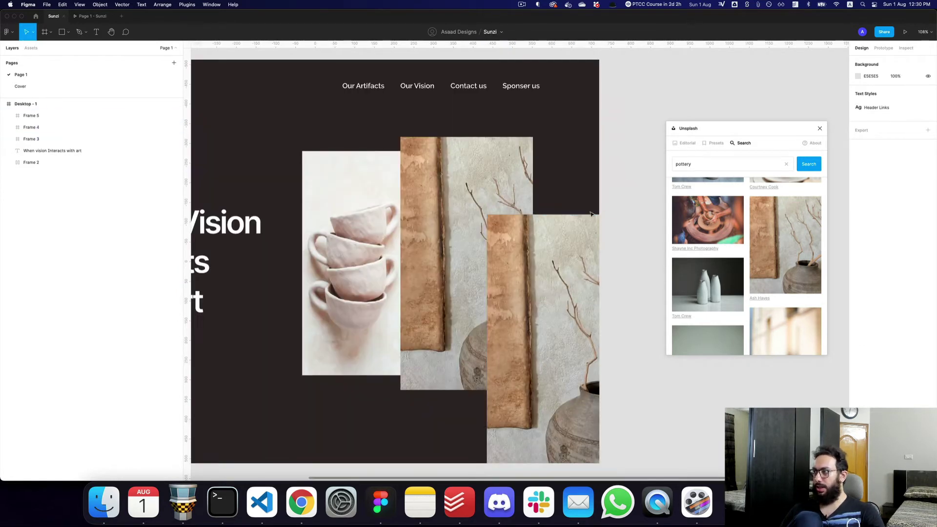
Fill the lower-right image frame with the pottery photo of the tall black-and-white textured vase and close the plugin
click(581, 244)
scroll(728, 236, down, 8)
scroll(728, 236, down, 10)
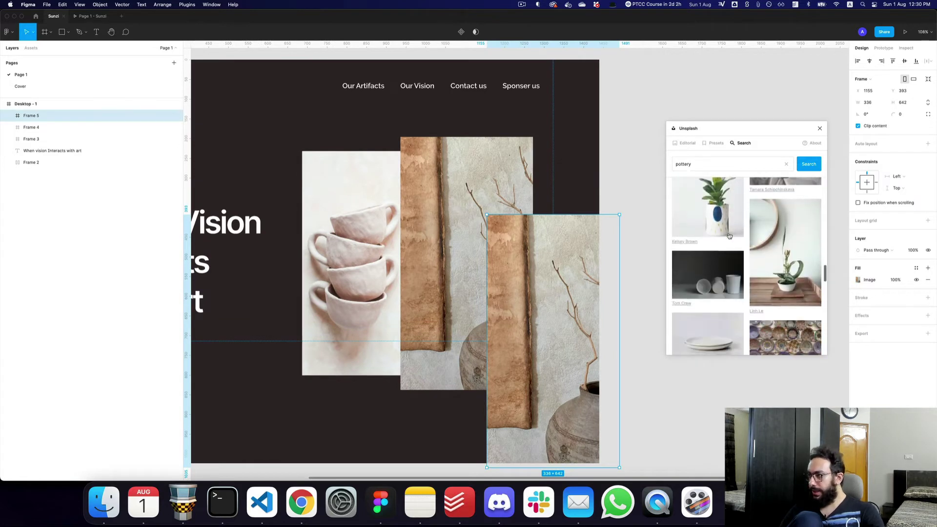
scroll(729, 235, down, 10)
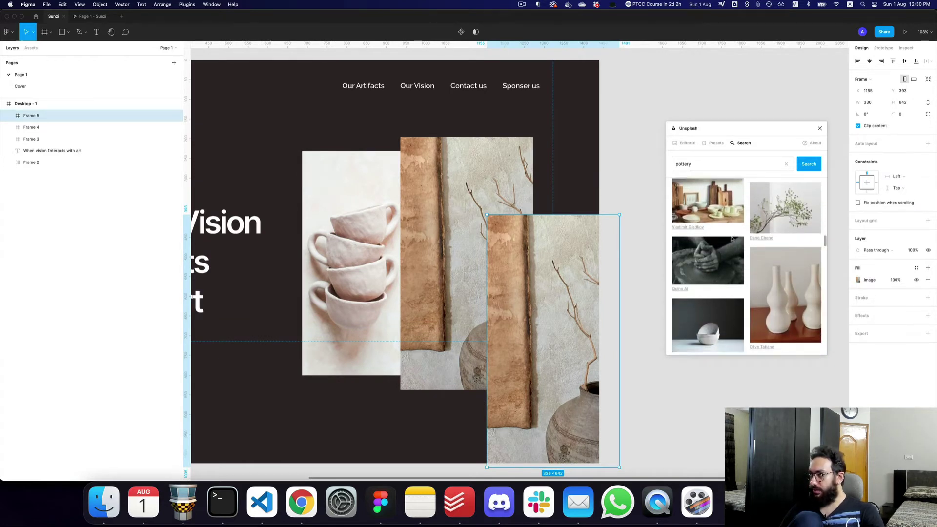
scroll(751, 240, down, 5)
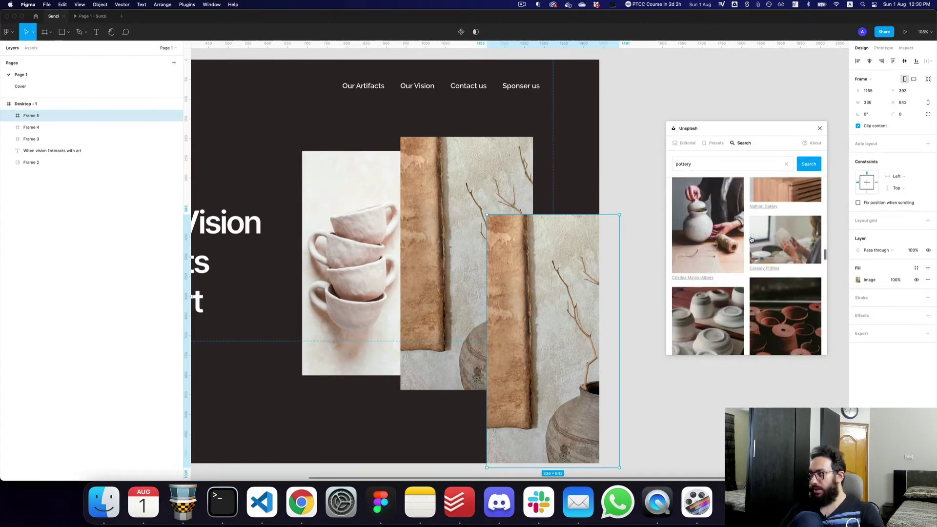
scroll(742, 239, down, 8)
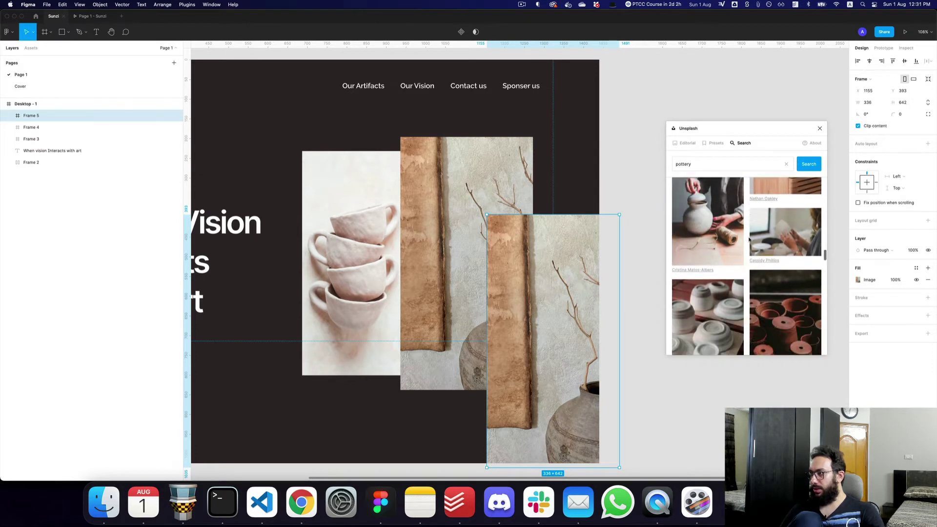
scroll(742, 236, down, 8)
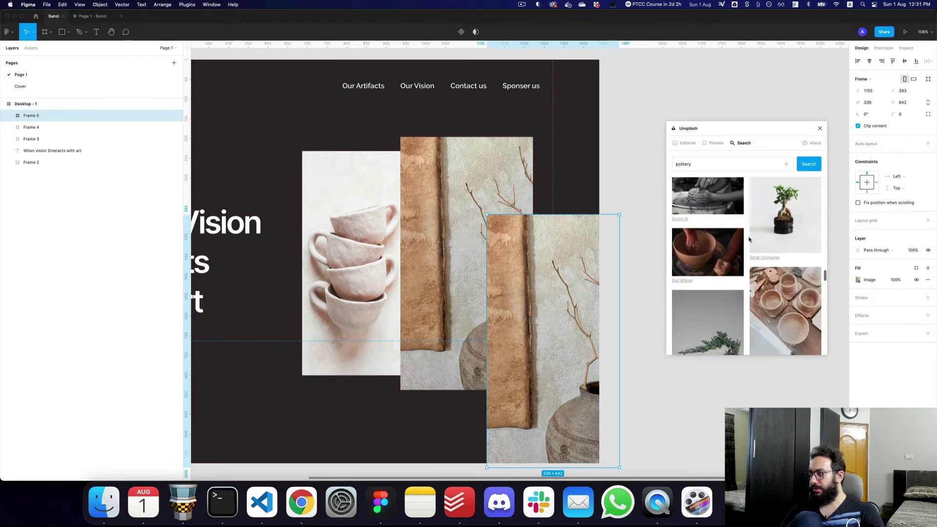
click(725, 232)
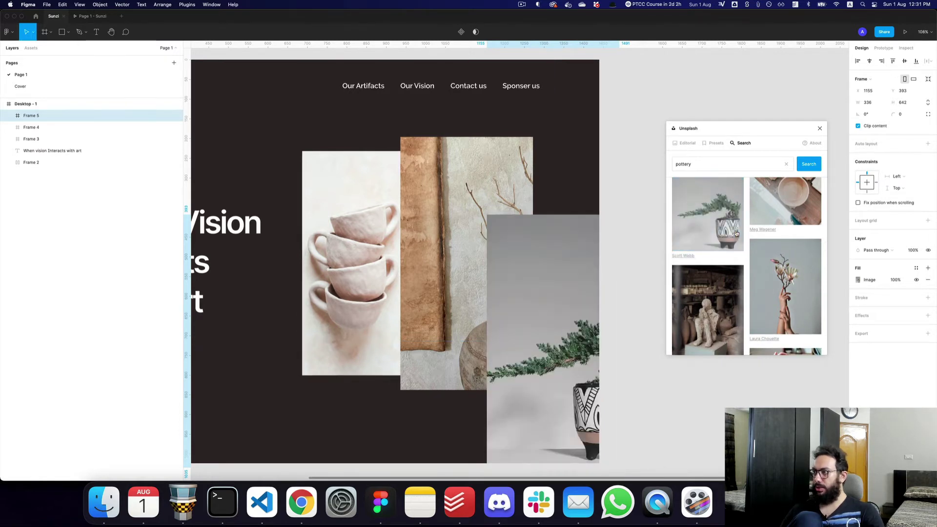
scroll(736, 233, down, 6)
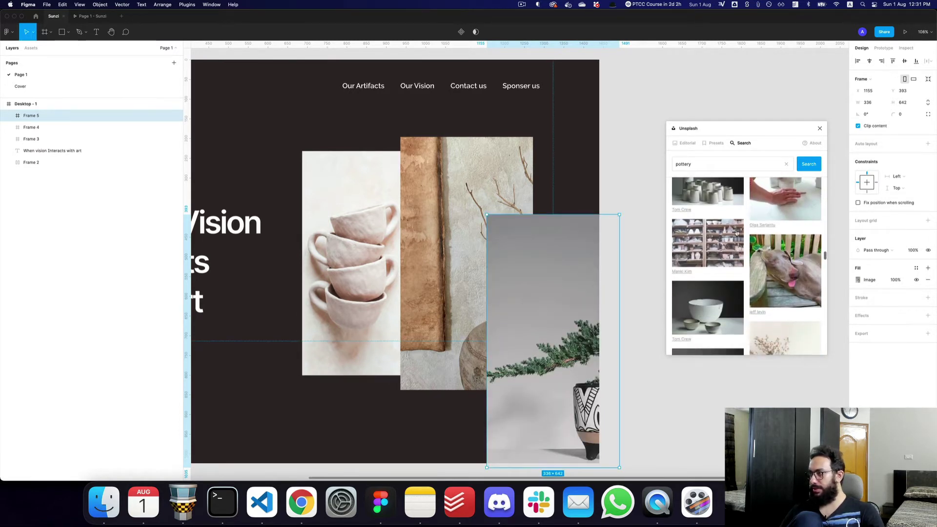
scroll(737, 232, down, 3)
click(708, 258)
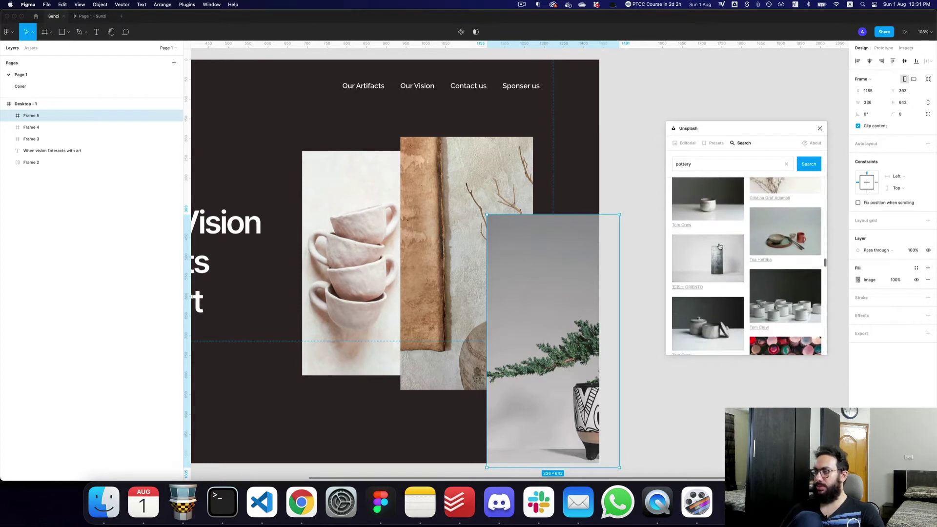
click(820, 129)
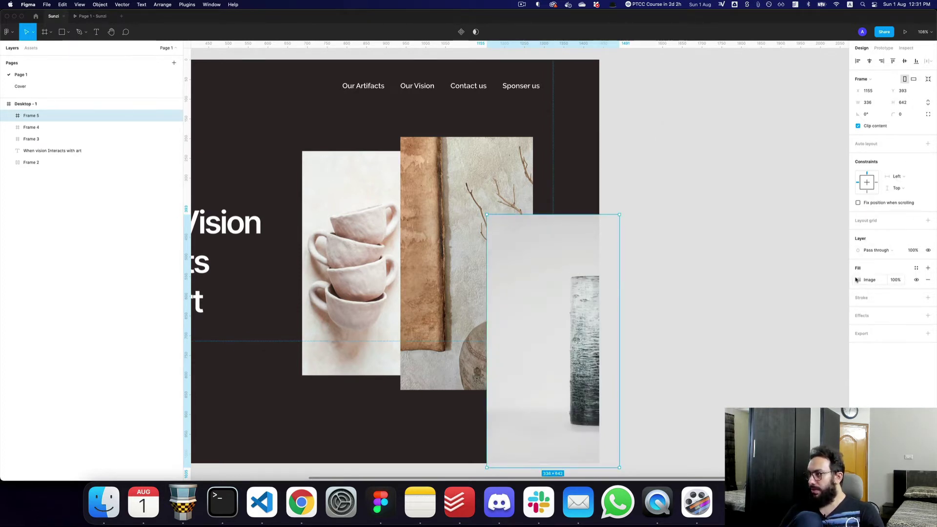
Set the lower-right frame's image fill to Crop and shift the picture left to bring the whole vase into the visible area
click(857, 280)
click(781, 297)
click(776, 315)
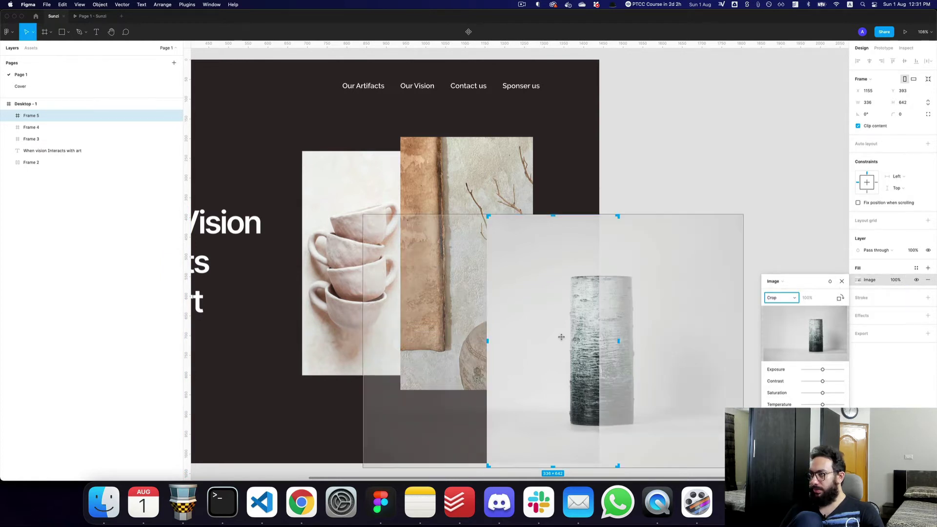
drag(562, 337, 511, 338)
key(Escape)
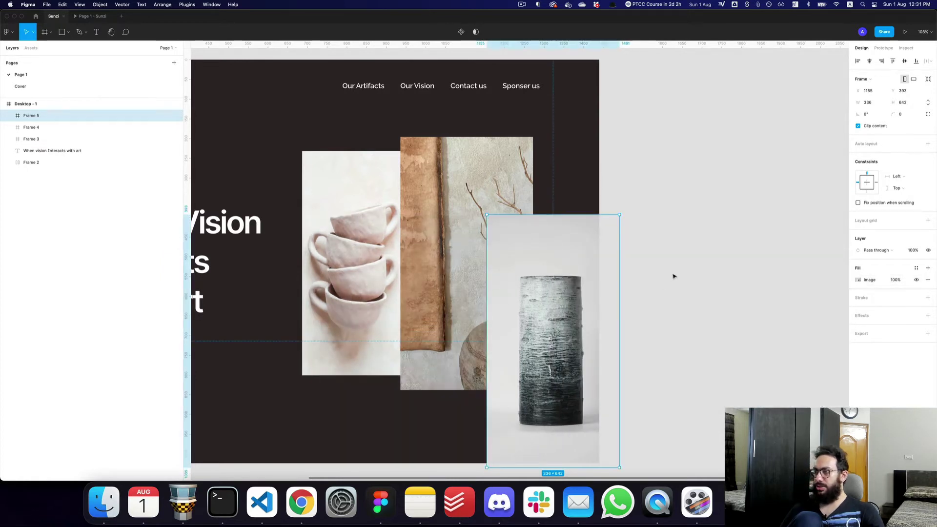
Preview the page with its three overlapping images in the presentation view
click(674, 275)
key(minus)
key(super+alt+Return)
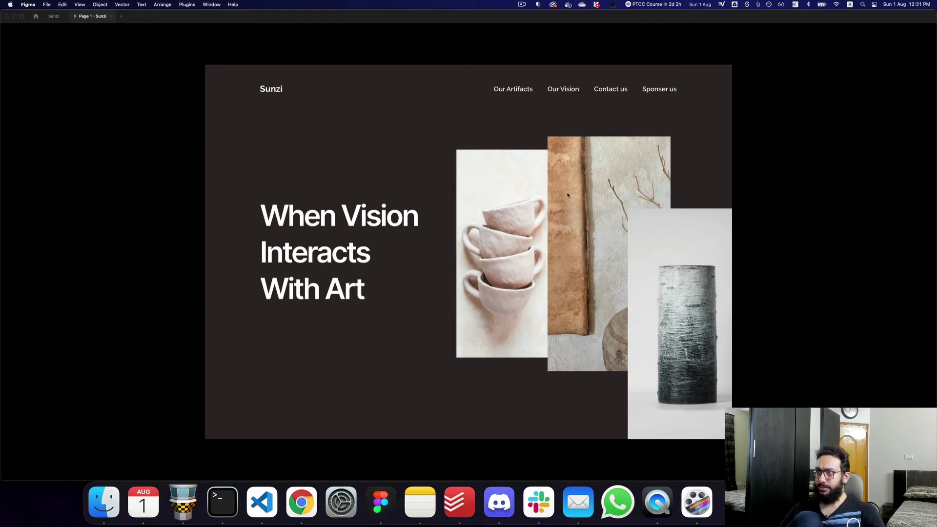
Move the cup image frame down to about Y 362 in the design file and preview the page again
key(ctrl+Tab)
click(498, 240)
drag(509, 239, 519, 276)
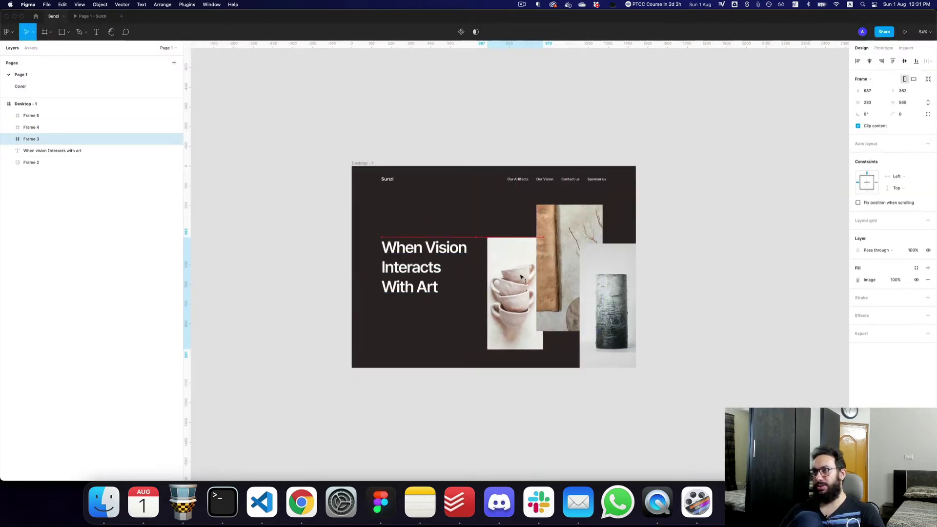
key(ctrl+Tab)
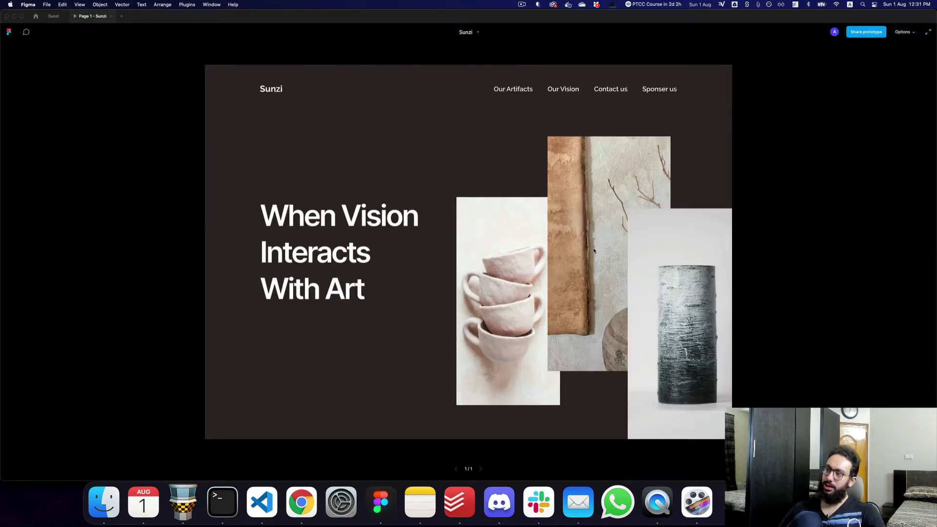
Return to the design file and try scaling the middle vase frame down to about 219 × 418
key(ctrl+Tab)
drag(573, 244, 580, 239)
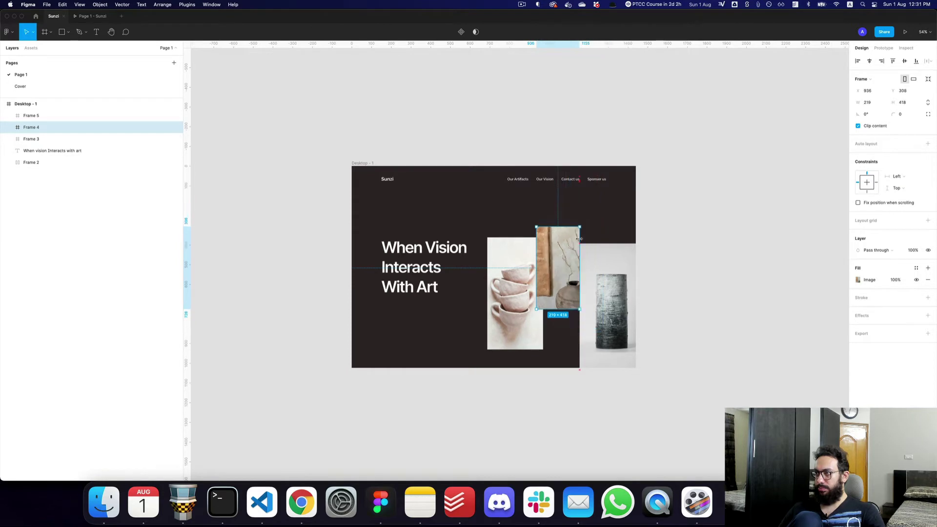
key(super+z)
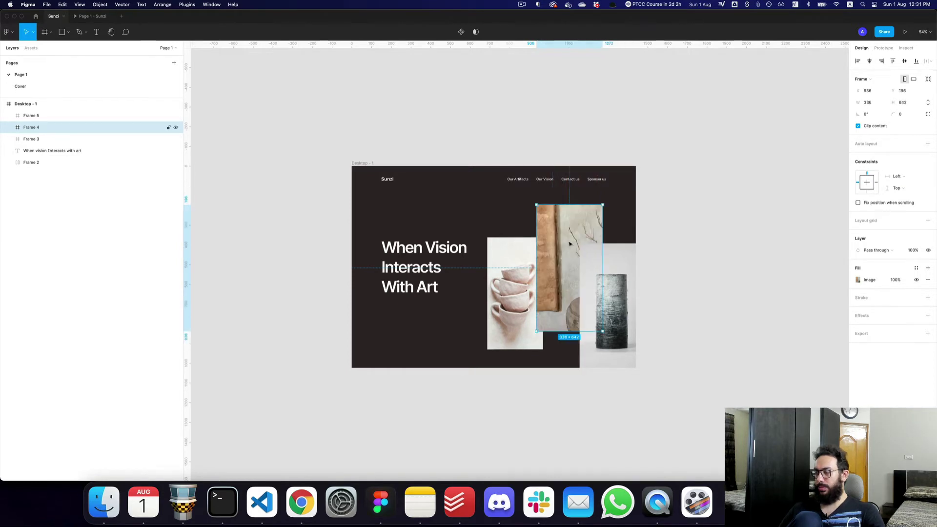
click(651, 229)
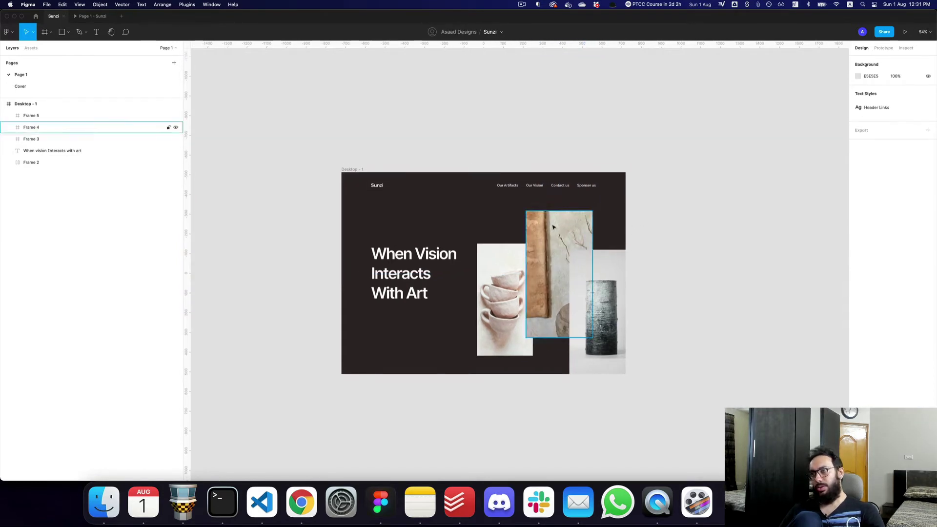
Draw a square frame of about 160 × 160 above the cup image, beside the clay vase image
key(super+equal)
key(f)
drag(437, 184, 499, 234)
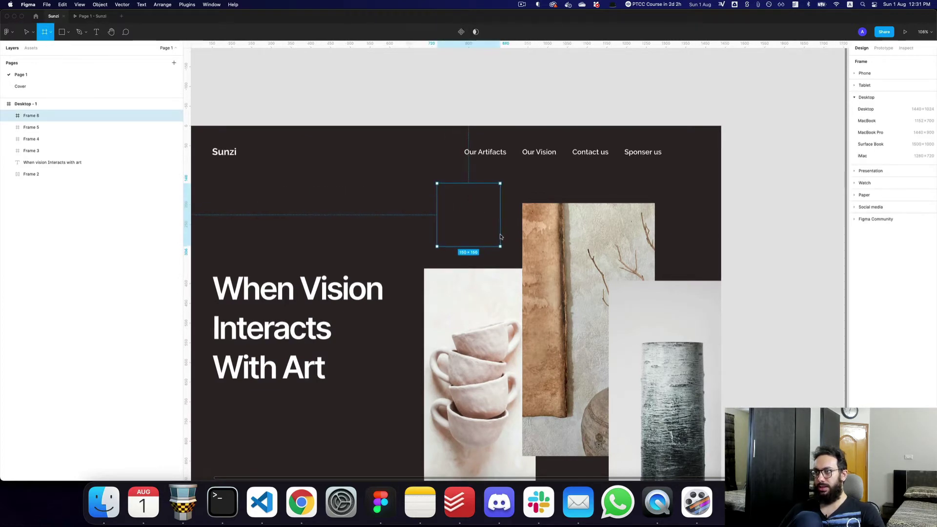
Move the three overlapping image frames down slightly, then move the small square frame down to Y 164
drag(500, 236, 500, 236)
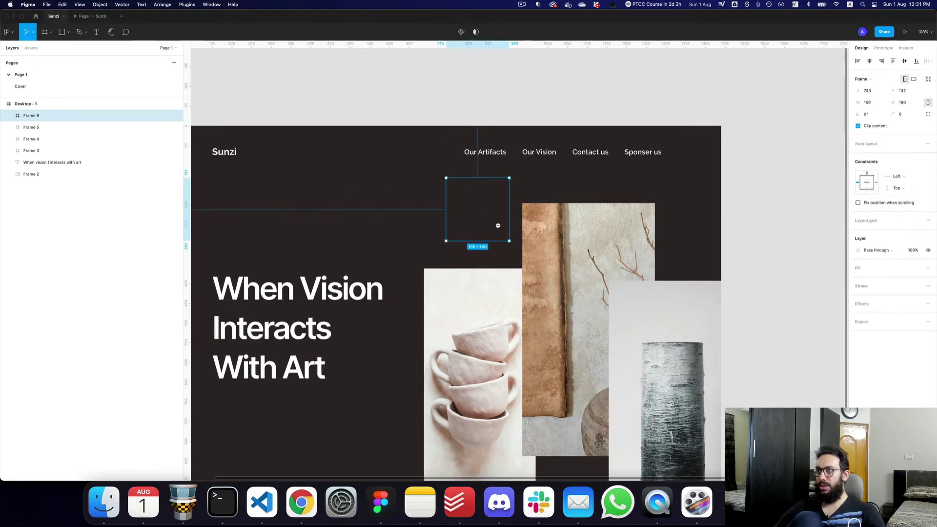
key(super+minus)
click(586, 332)
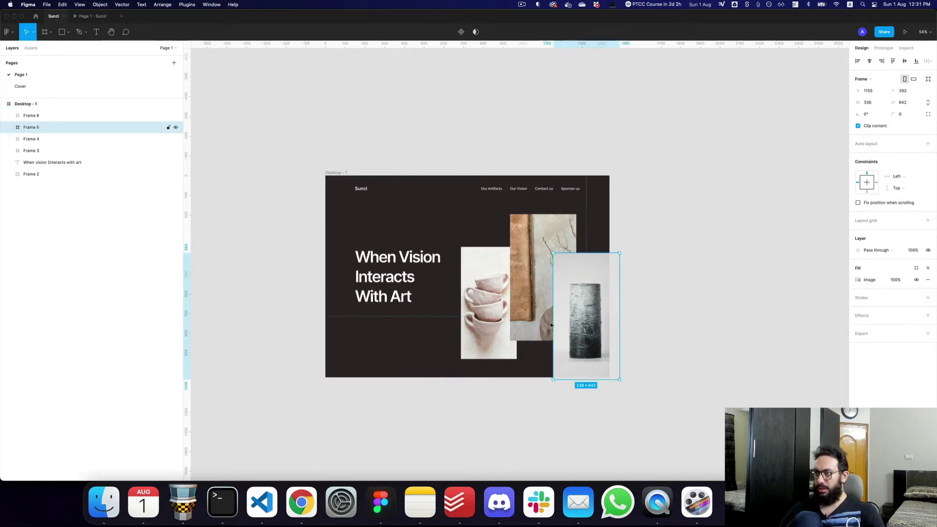
shift+click(536, 317)
shift+click(494, 324)
drag(493, 323, 494, 330)
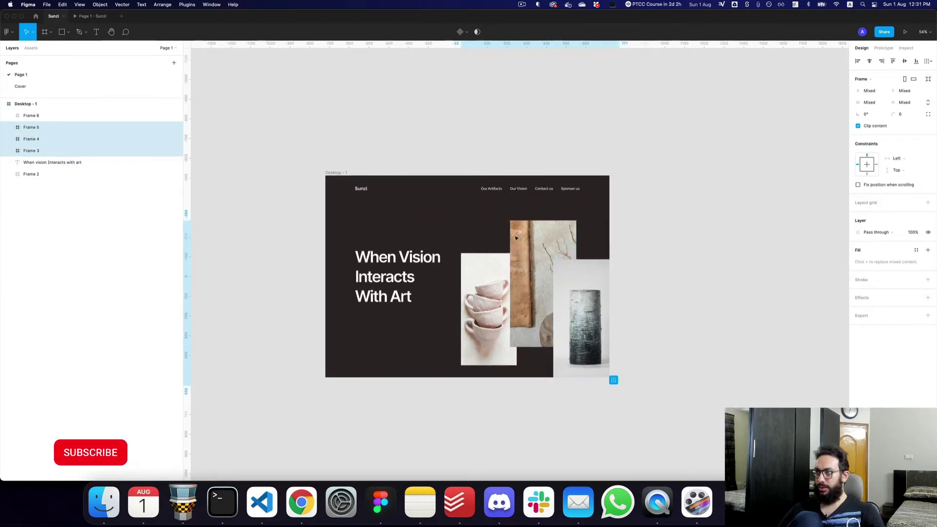
click(488, 222)
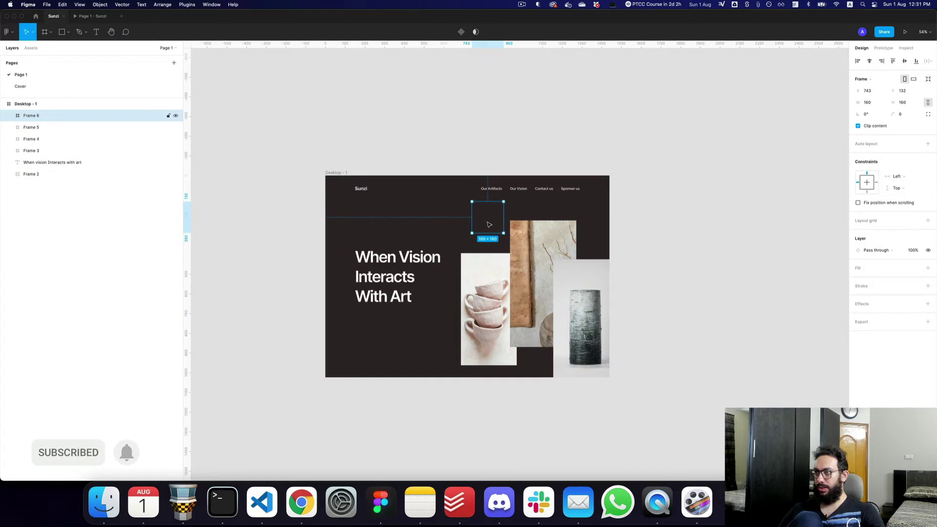
drag(489, 224, 489, 230)
Run the Unsplash plugin for the small square frame and search for "pottery"
key(super+slash)
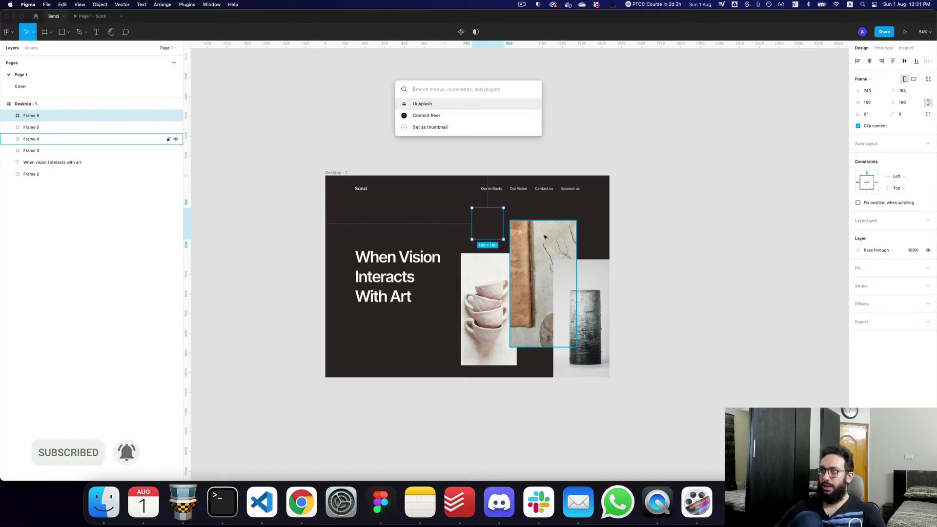
key(Return)
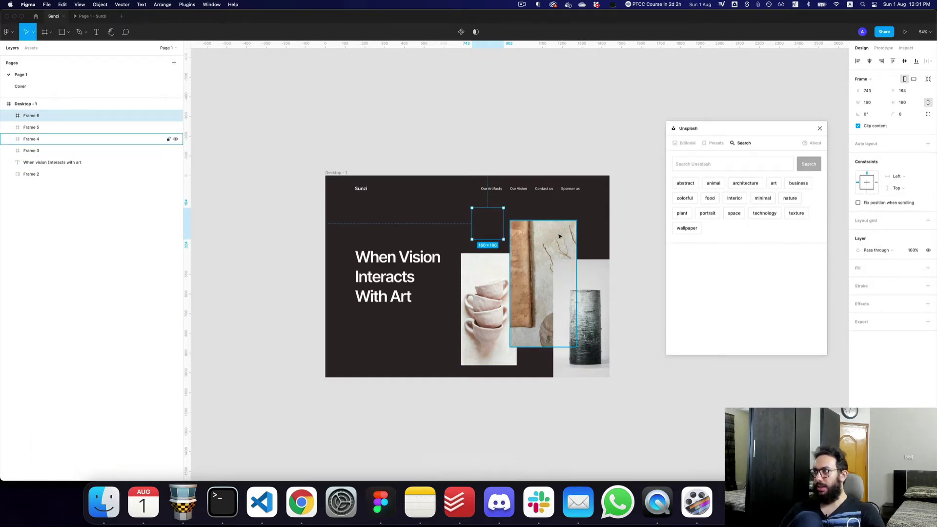
click(733, 166)
text(potter)
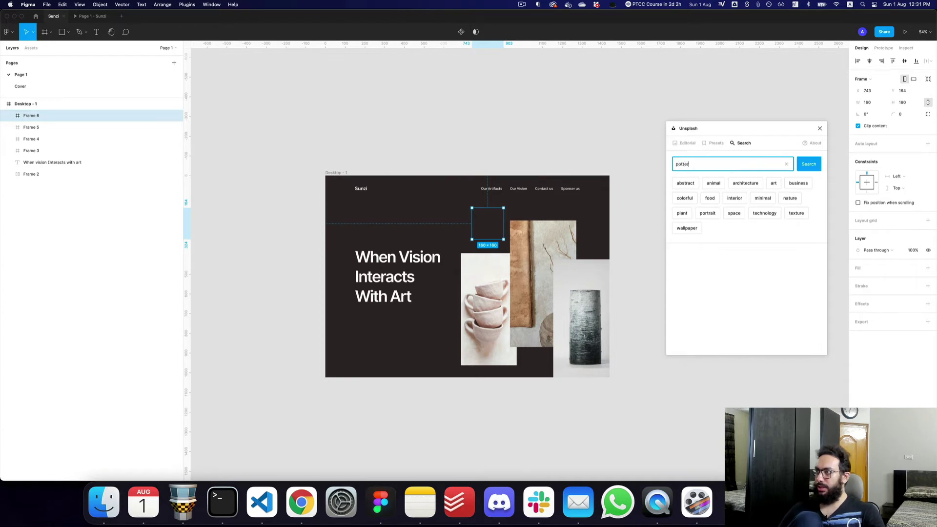
text(y)
key(Return)
scroll(769, 231, down, 1)
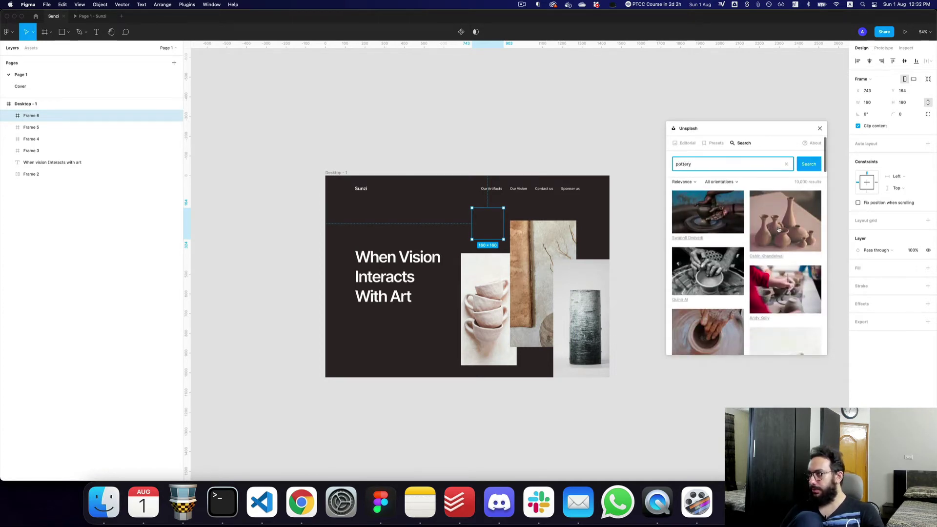
Try the clay vases photo and the green dishes photo as the small frame's fill, and browse more pottery photos
click(777, 230)
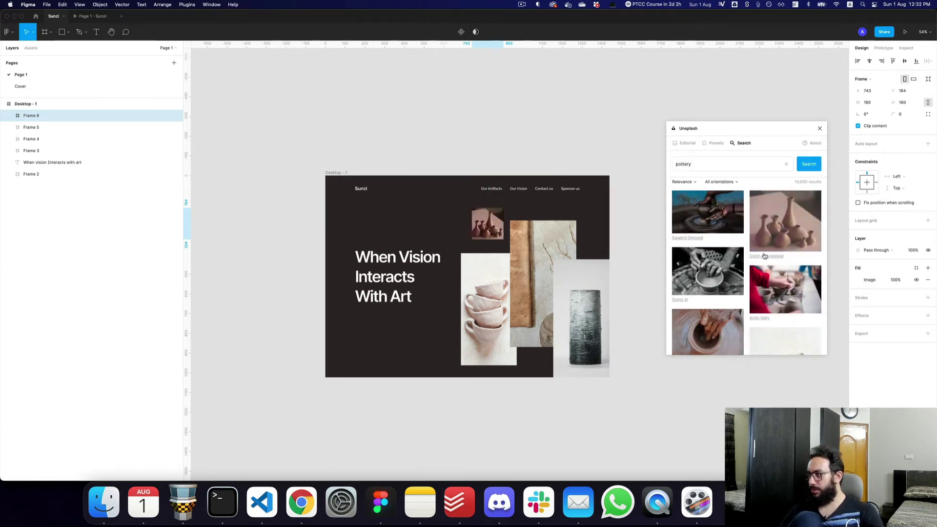
scroll(752, 264, down, 5)
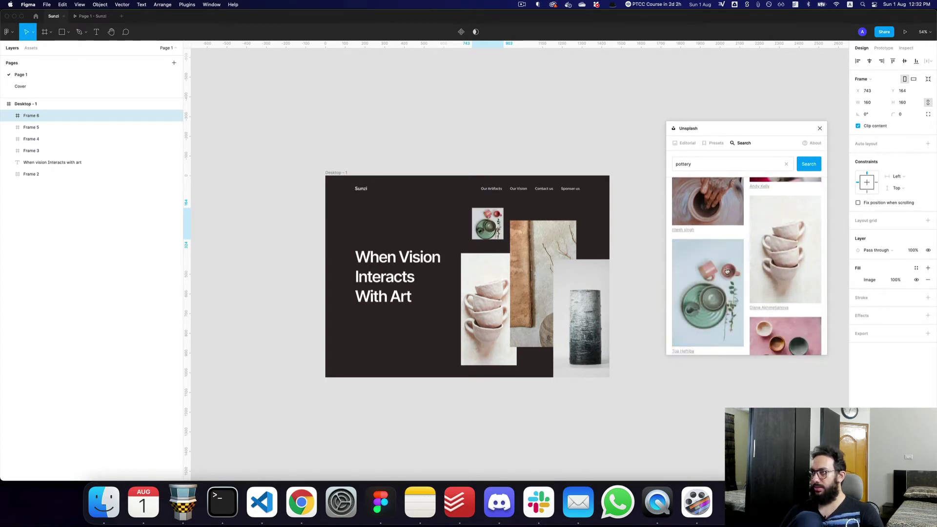
scroll(761, 273, down, 4)
scroll(780, 276, down, 4)
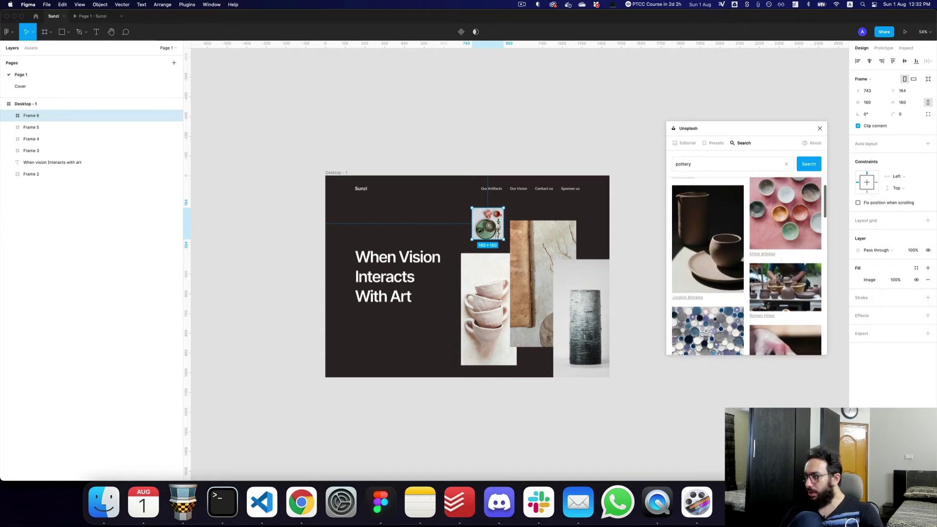
scroll(779, 276, down, 8)
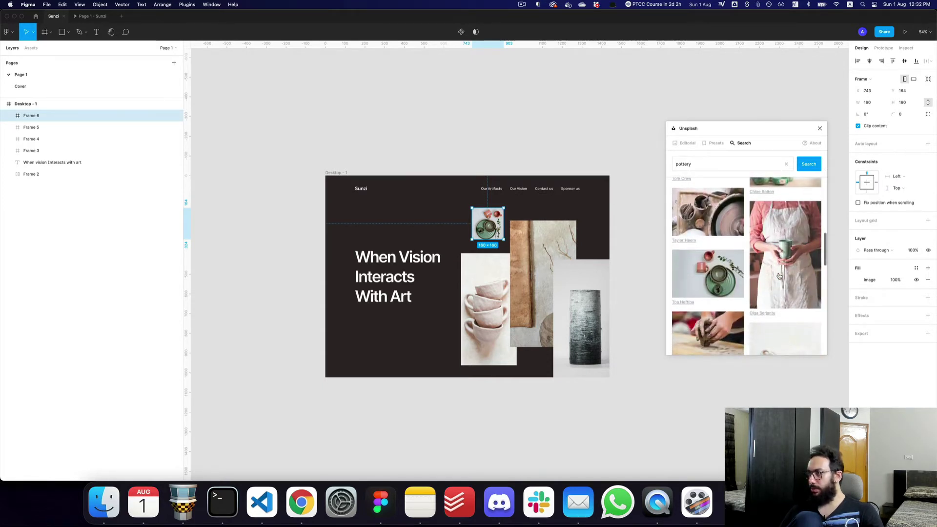
scroll(779, 276, up, 2)
scroll(780, 276, down, 5)
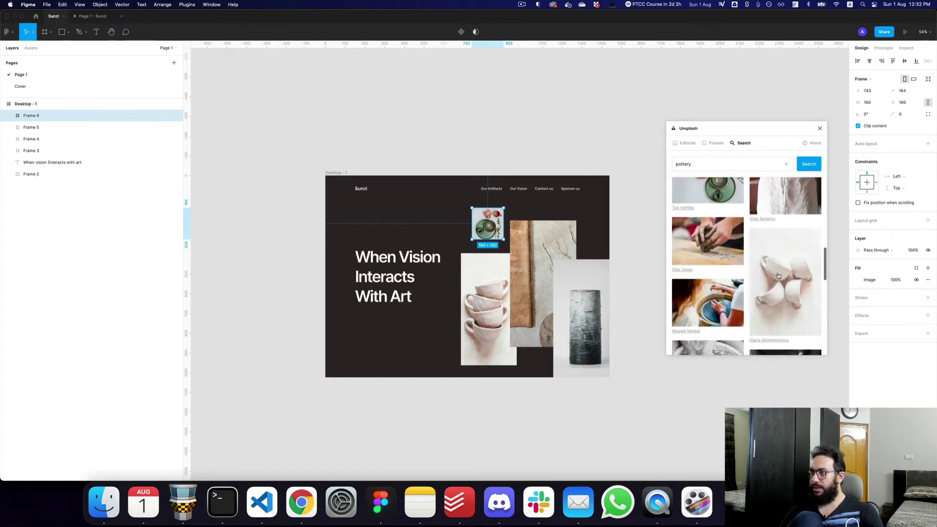
scroll(779, 276, down, 3)
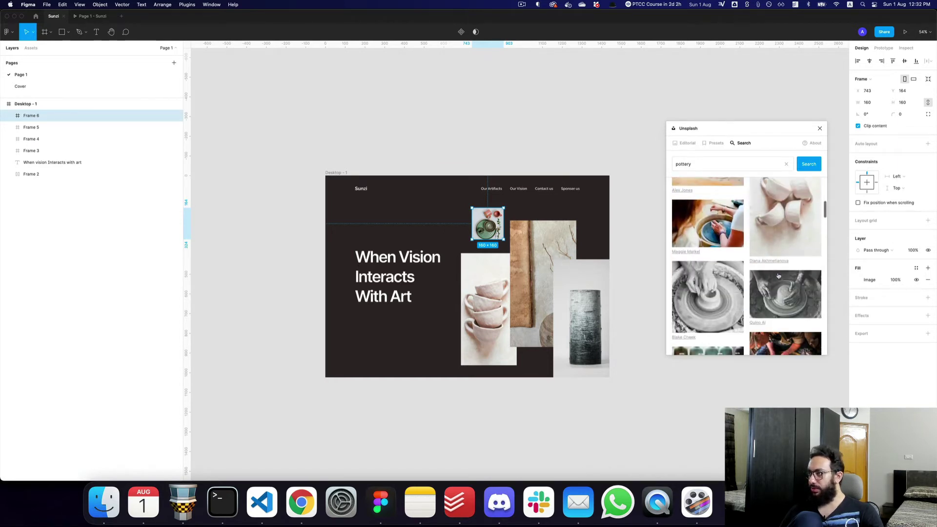
scroll(757, 274, up, 7)
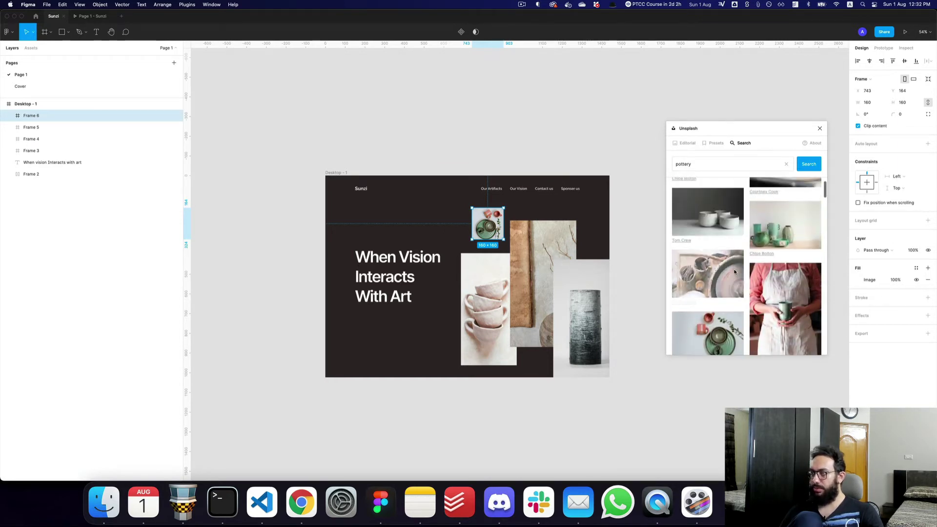
Preview the page with the green dishes photo, return to the design file and undo the small frame's fill
click(734, 272)
click(511, 213)
key(ctrl+Tab)
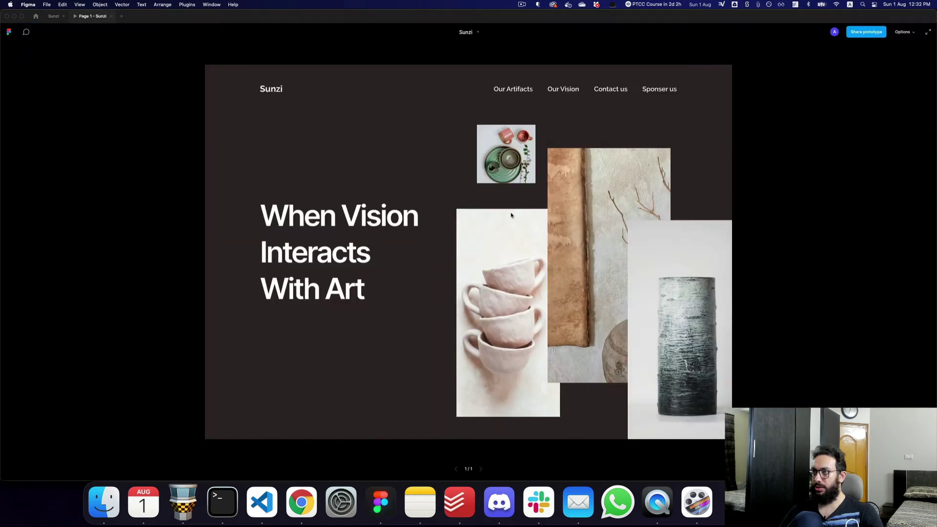
key(ctrl+Tab)
key(super+z)
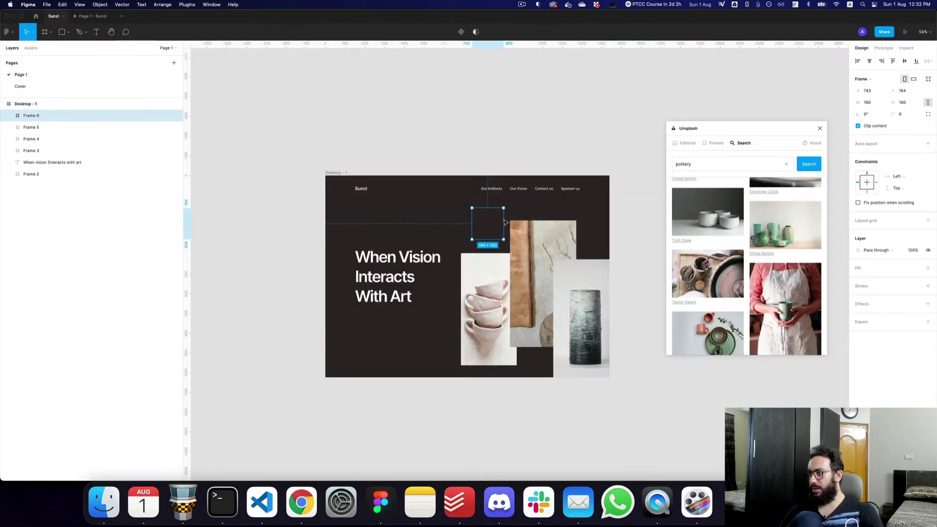
Try the pottery tools and wheel photo in the small frame and preview the page
click(722, 273)
key(ctrl+Tab)
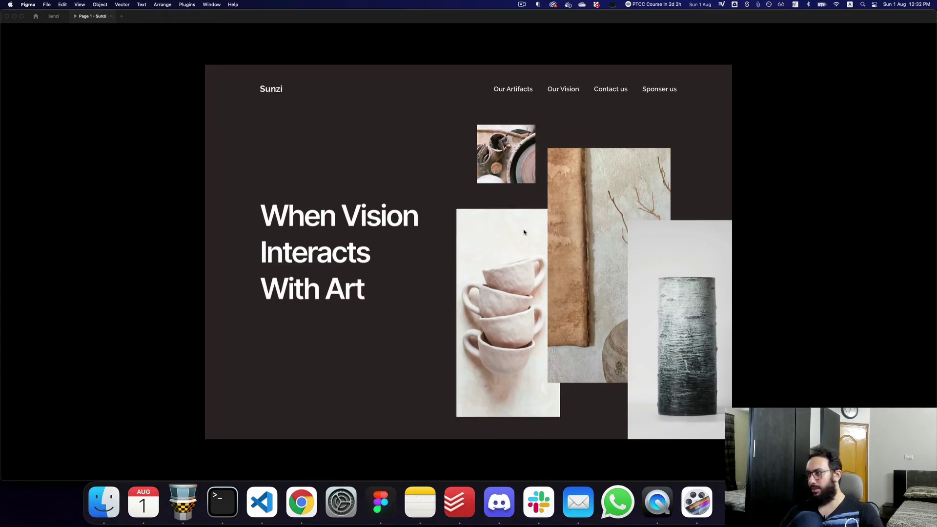
key(ctrl+Tab)
Try the photo of hands shaping a clay pot in the small frame and preview the page
scroll(735, 291, down, 5)
scroll(735, 291, down, 10)
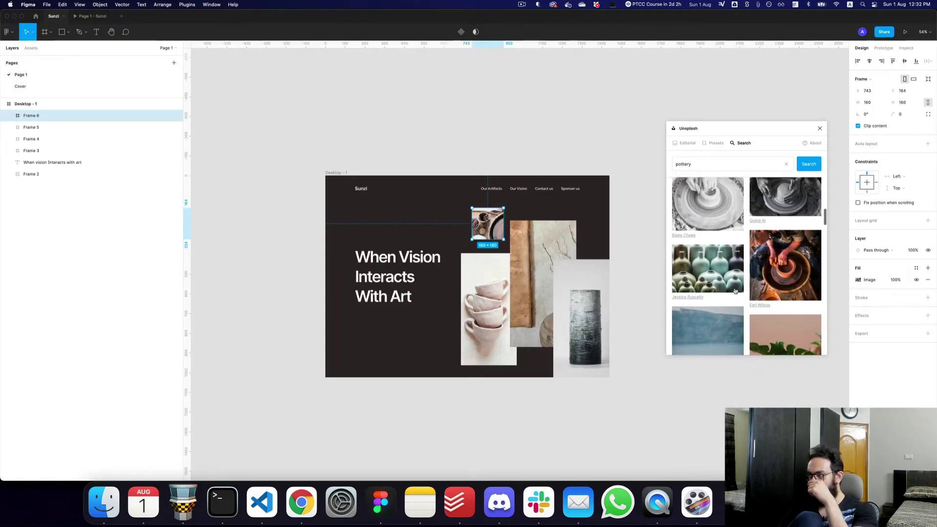
scroll(735, 290, down, 3)
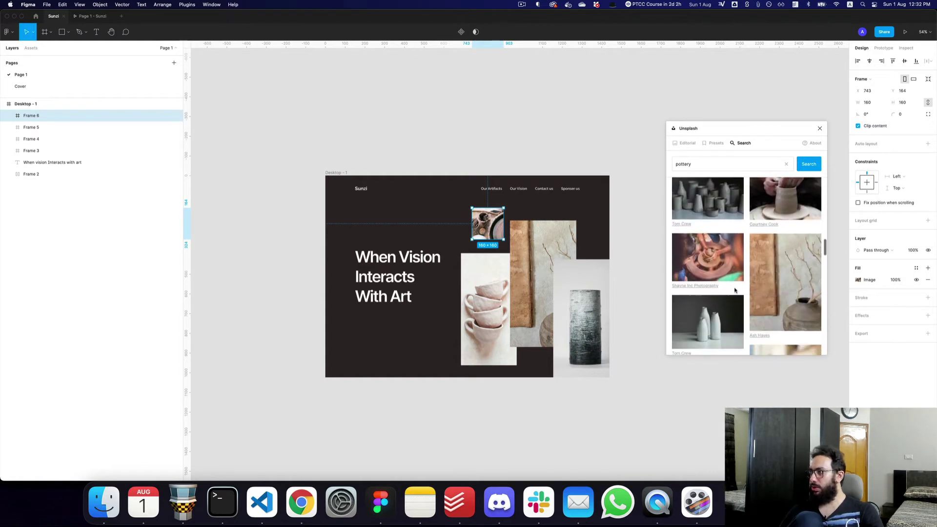
click(788, 222)
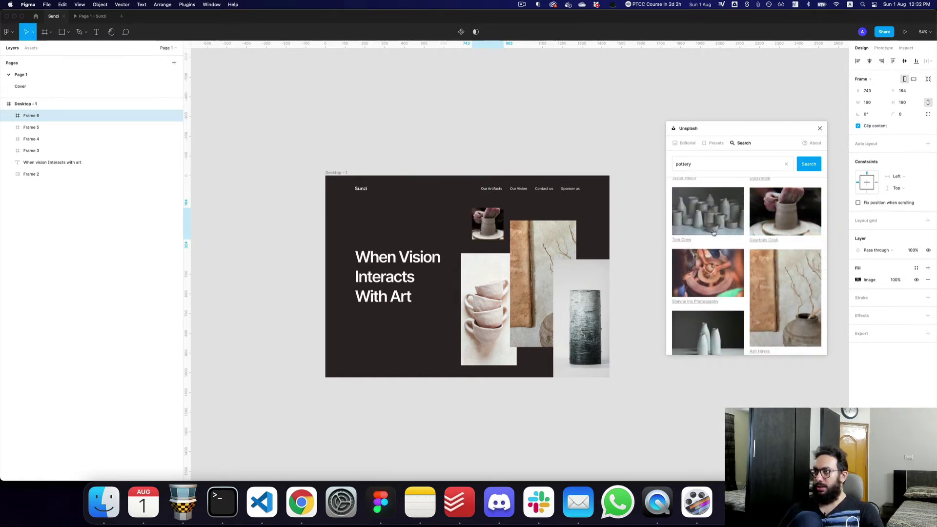
key(ctrl+Tab)
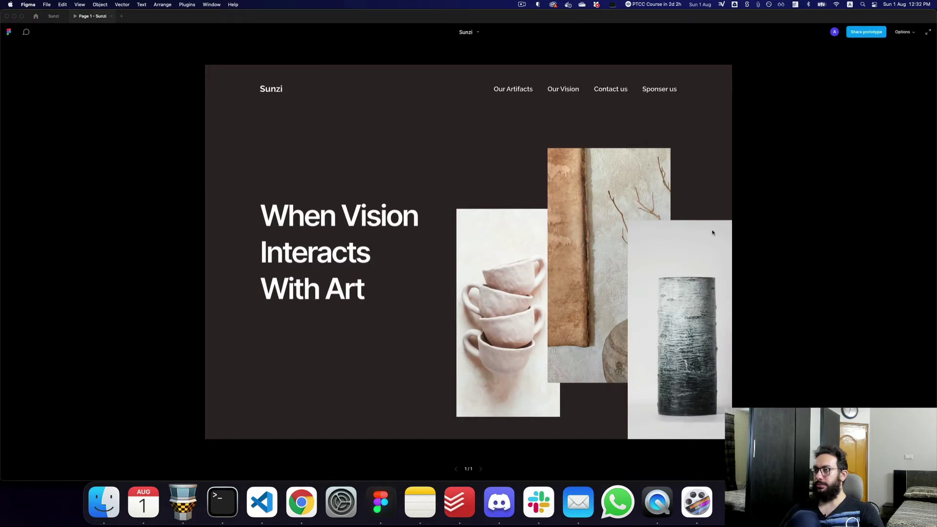
key(ctrl+Tab)
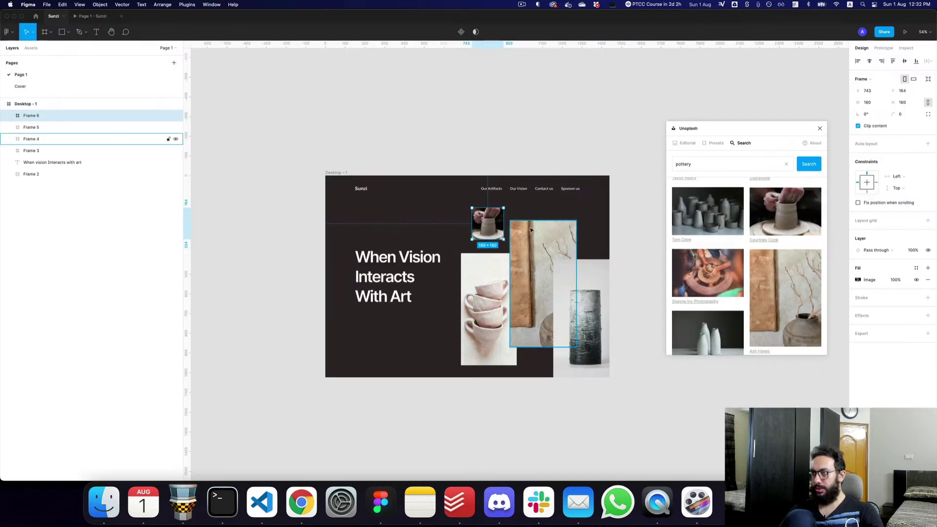
Enlarge the small square frame to 188 × 188 and place it at X 716, Y 174 above the cup image
scroll(496, 223, up, 5)
drag(496, 223, 495, 236)
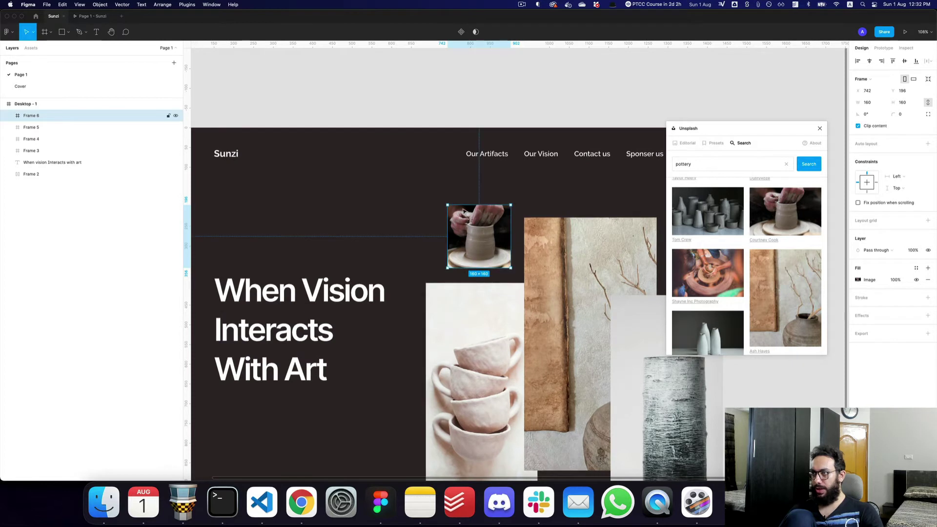
mouse_move(448, 205)
mouse_down()
mouse_move(428, 186)
mouse_move(436, 193)
mouse_up()
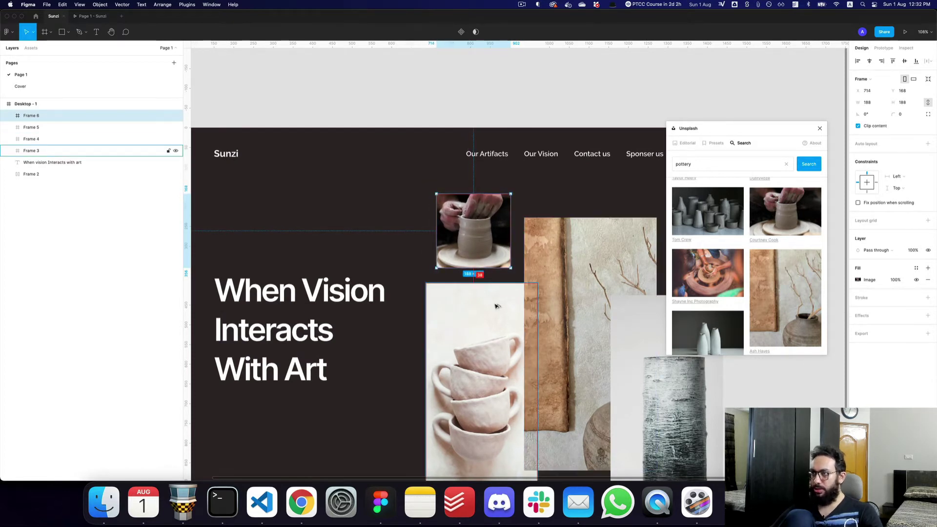
key(Down)
key(Down)
key(Down)
key(Down)
key(Down)
key(Down)
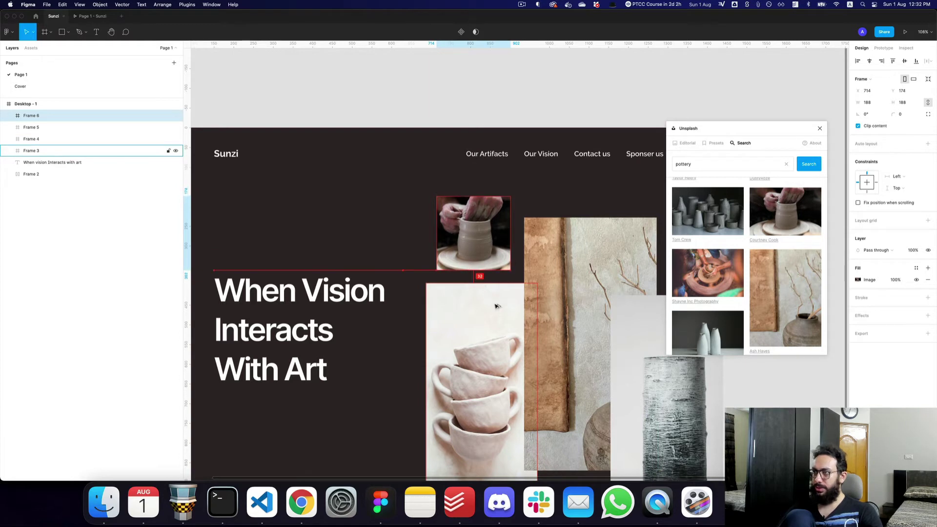
key(Right)
key(Right)
Try the potted plant photo in the small frame, and replace it with the dark photo of two white bowls
scroll(768, 290, down, 5)
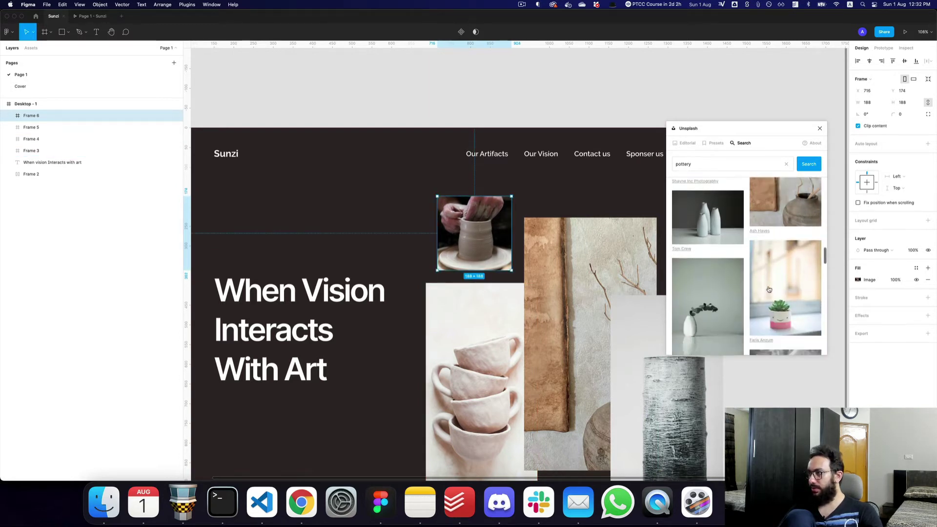
scroll(767, 290, down, 5)
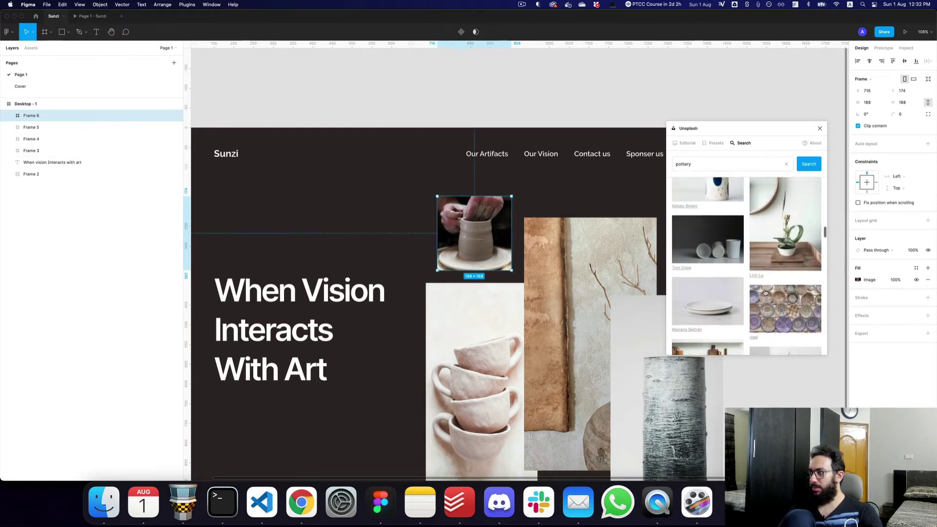
click(780, 261)
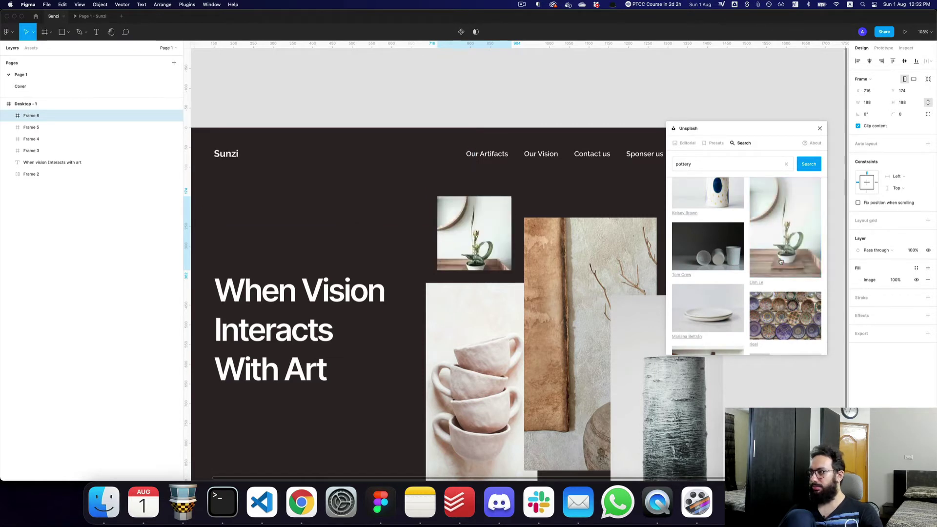
scroll(782, 273, down, 2)
scroll(781, 274, down, 5)
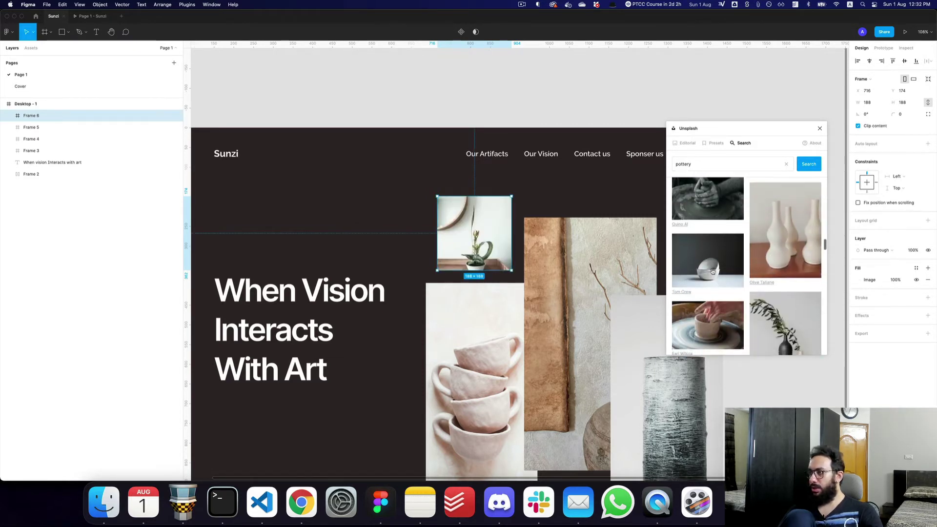
click(709, 269)
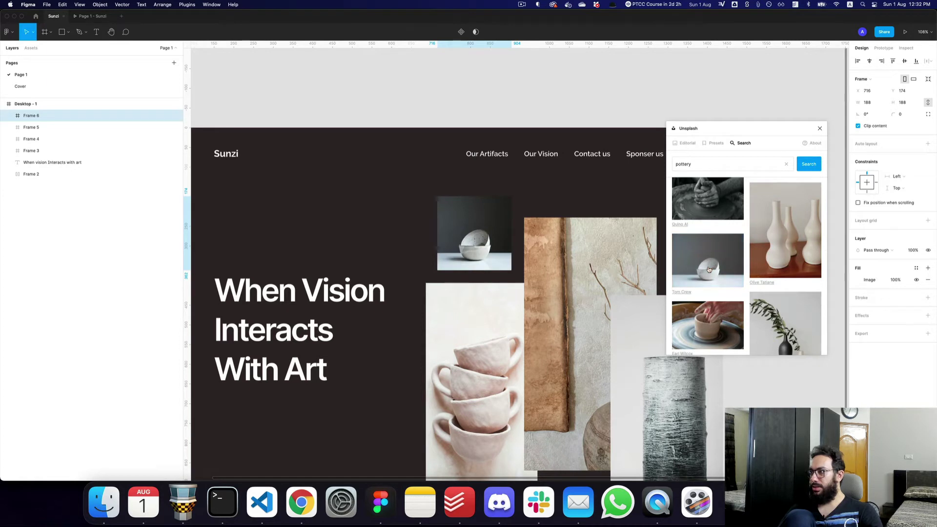
Browse the pottery photos, fill the small square frame with the dried flowers in an amber bottle, and preview the page
scroll(737, 267, down, 2)
scroll(736, 267, down, 4)
scroll(736, 268, down, 6)
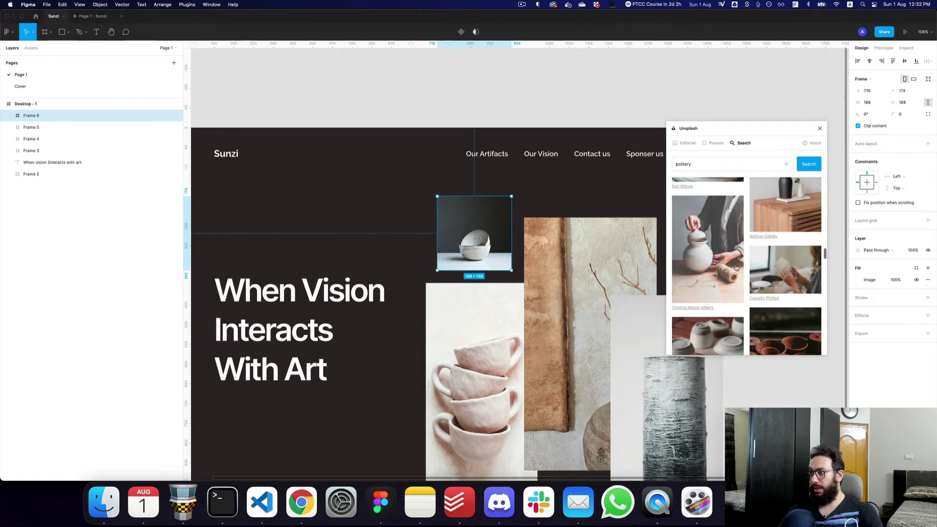
scroll(736, 267, down, 4)
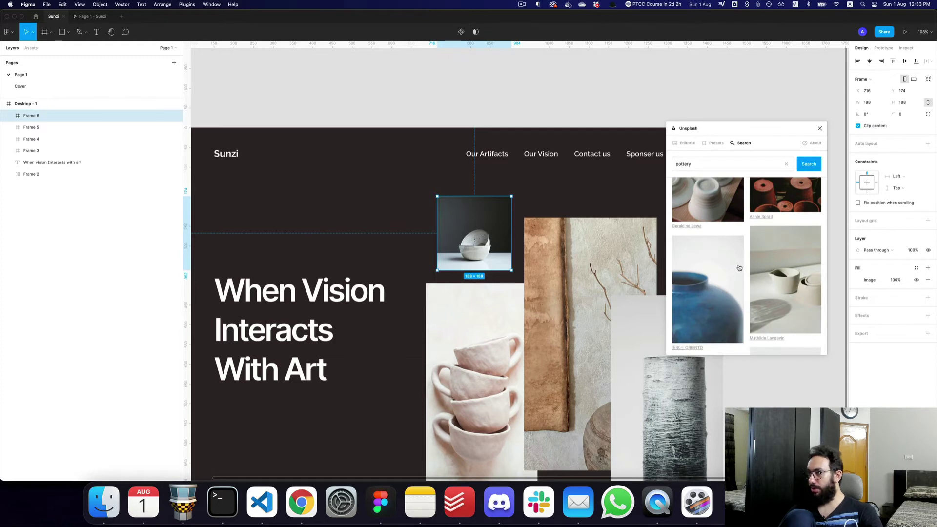
scroll(739, 268, down, 8)
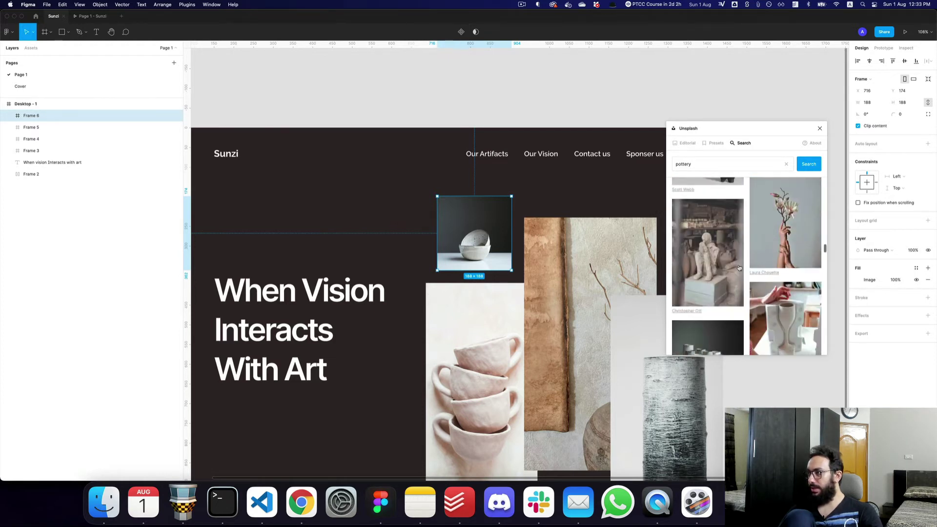
scroll(739, 268, down, 8)
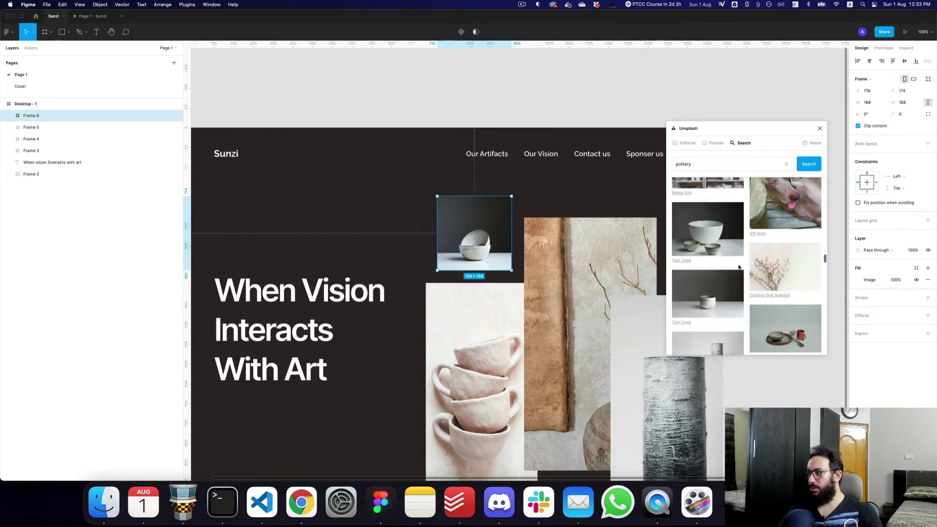
scroll(739, 267, down, 8)
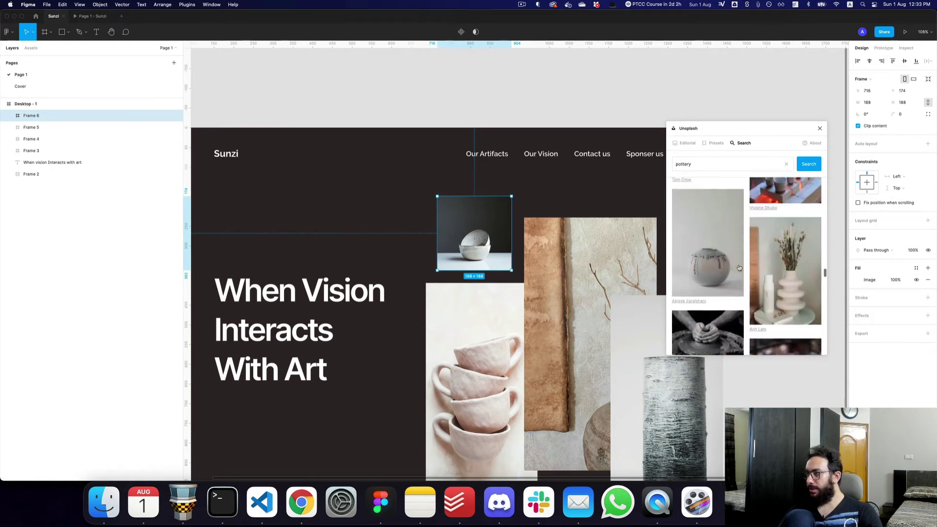
scroll(740, 267, down, 8)
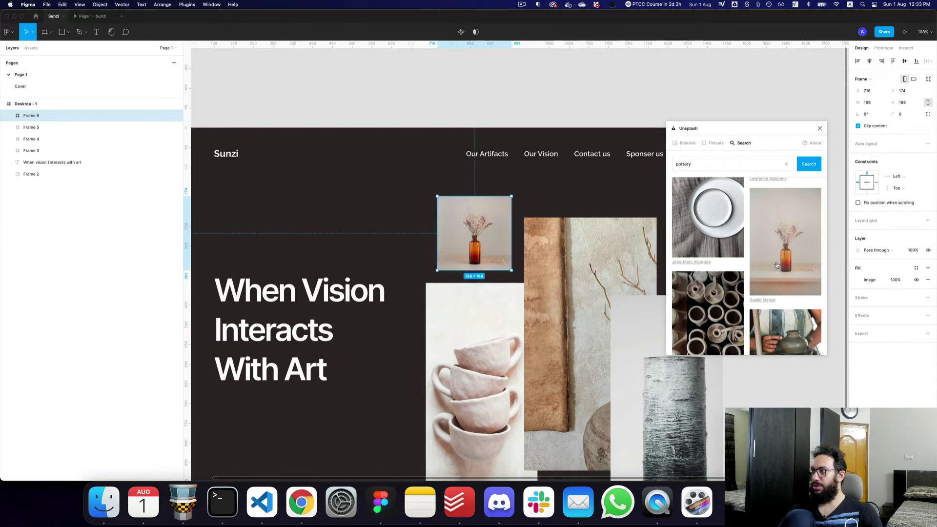
click(819, 128)
click(790, 164)
key(ctrl+Tab)
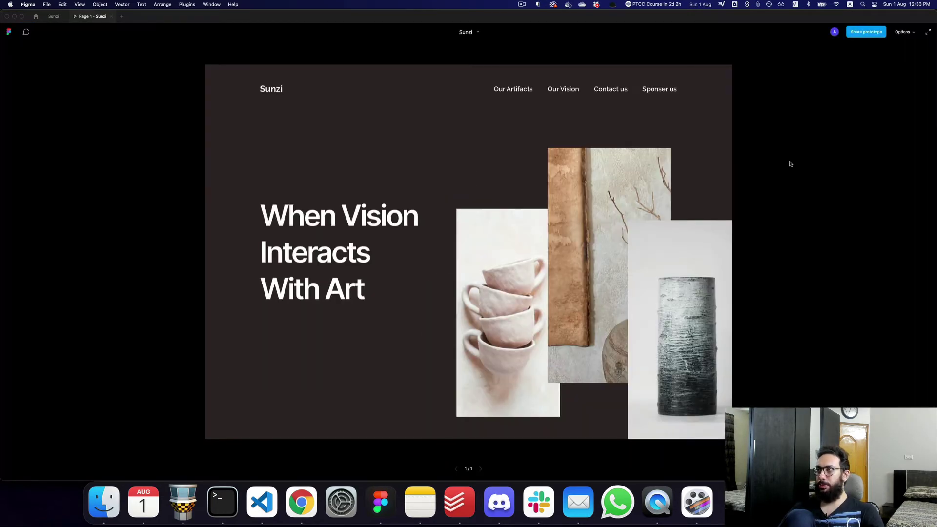
key(ctrl+Tab)
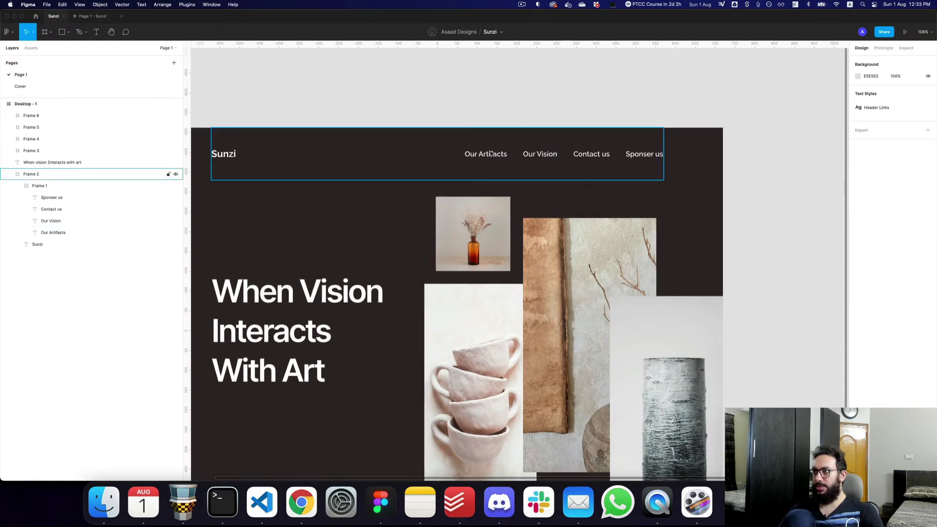
Set the font size of the Header Links text style to 16 and preview the page
key(ctrl+Tab)
key(ctrl+shift+Tab)
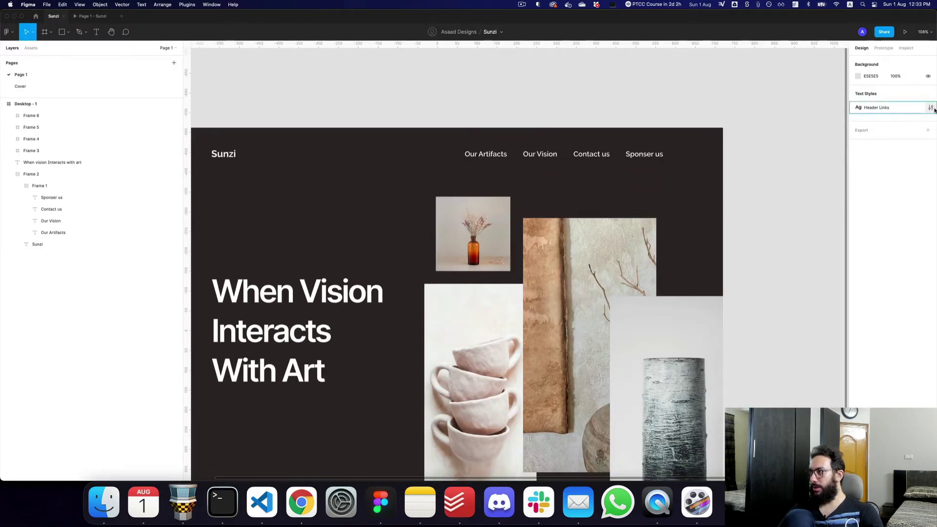
click(931, 107)
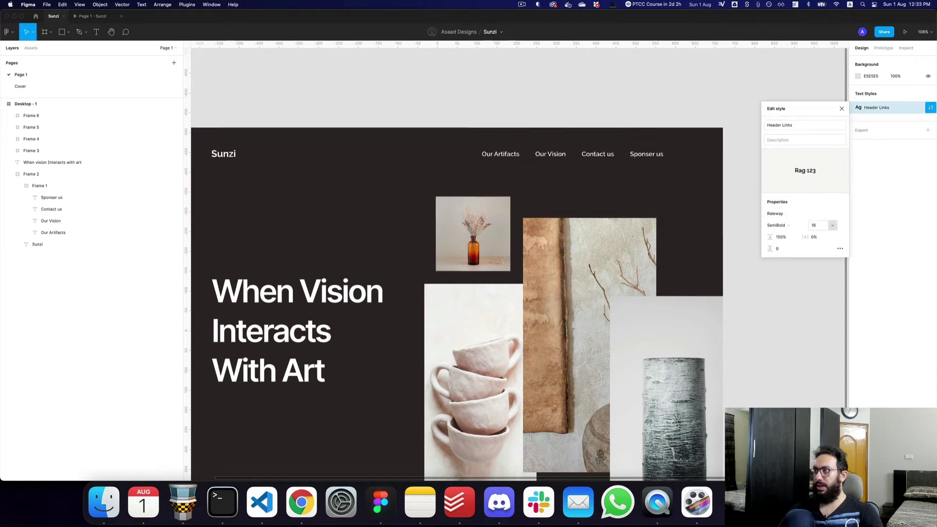
click(675, 91)
key(ctrl+Tab)
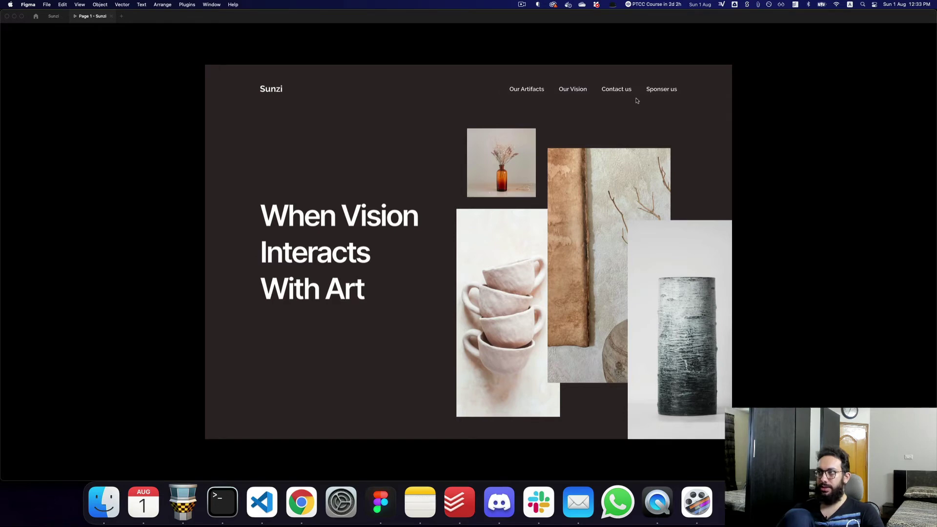
key(ctrl+Tab)
Draw a 12 × 12 square frame below the hero heading and fill it with the White colour style
scroll(636, 101, down, 5)
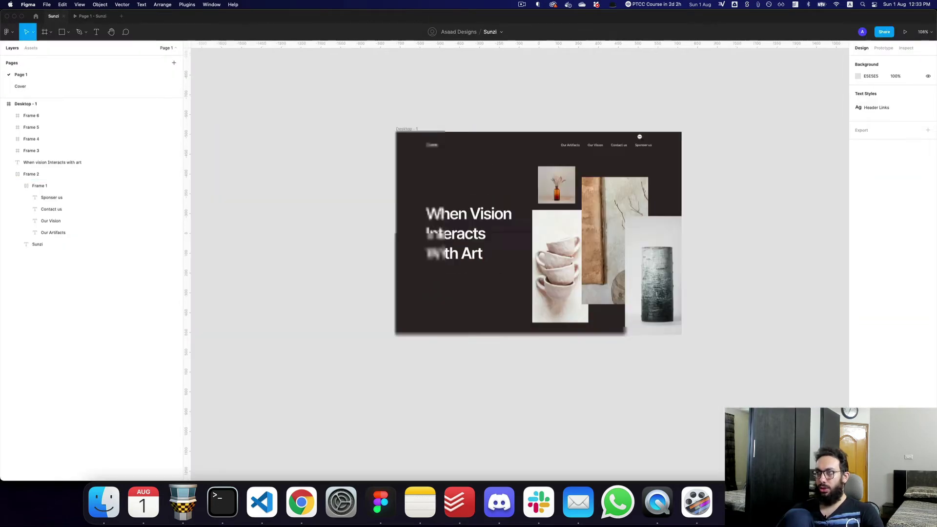
click(455, 216)
scroll(454, 216, up, 5)
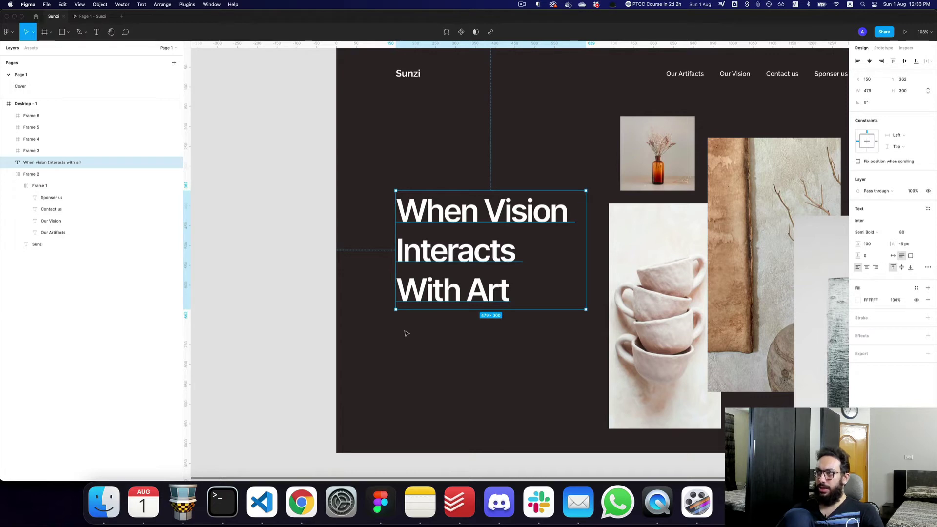
scroll(412, 328, right, 3)
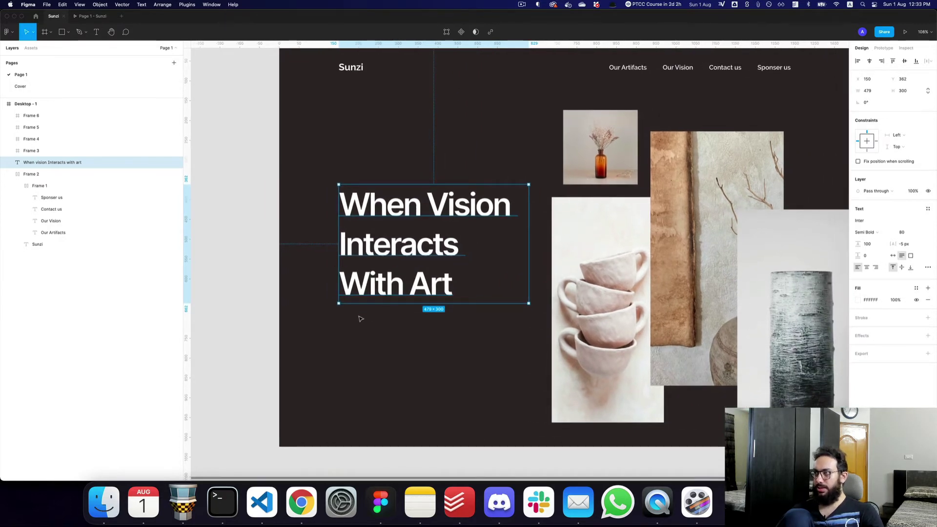
scroll(357, 318, up, 5)
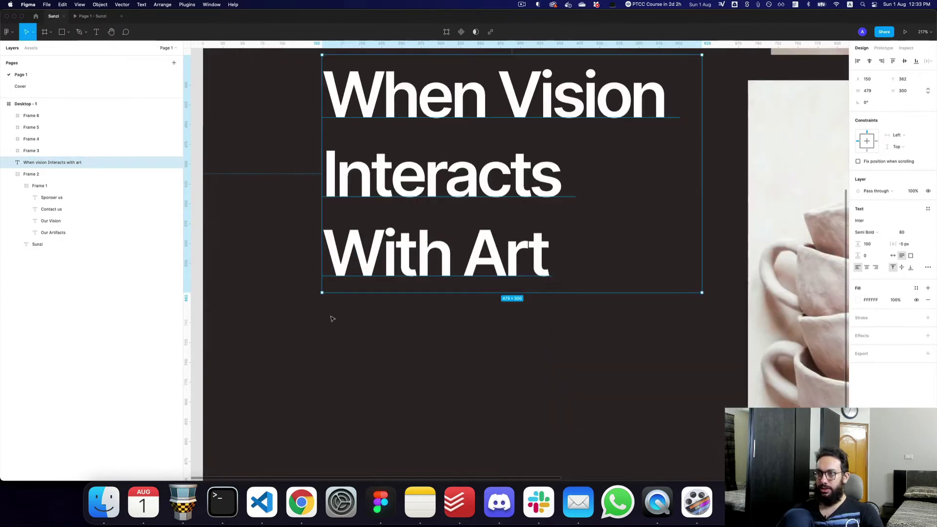
key(f)
mouse_move(324, 314)
mouse_down()
mouse_move(341, 327)
mouse_move(334, 321)
mouse_up()
key(super+equal)
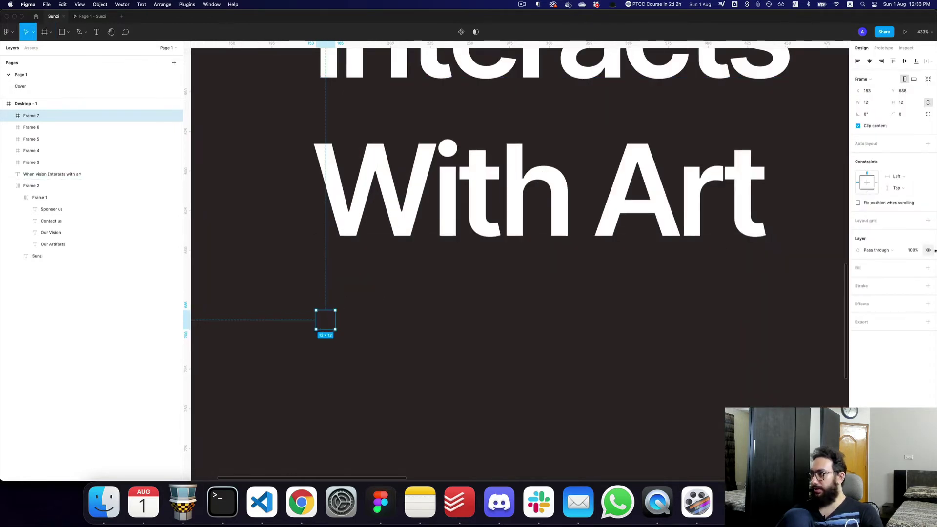
click(915, 268)
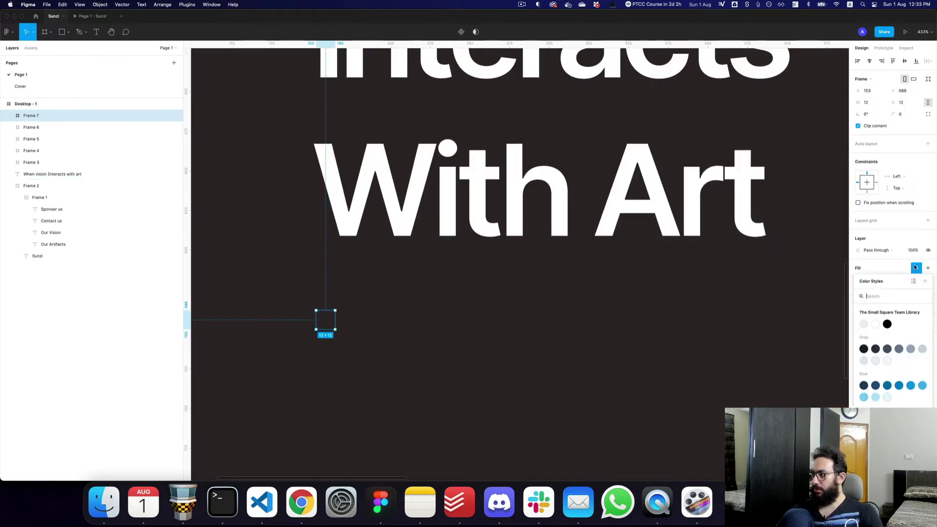
text(wh)
key(Return)
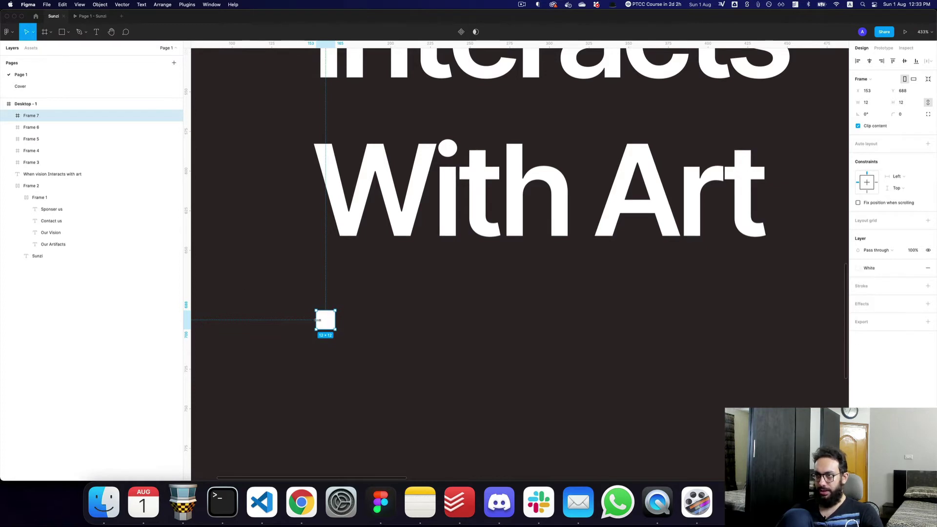
Align the square with the heading's left edge, add a 91 × 12 bar and another square beside it, and combine them in a horizontal auto layout
drag(317, 321, 481, 322)
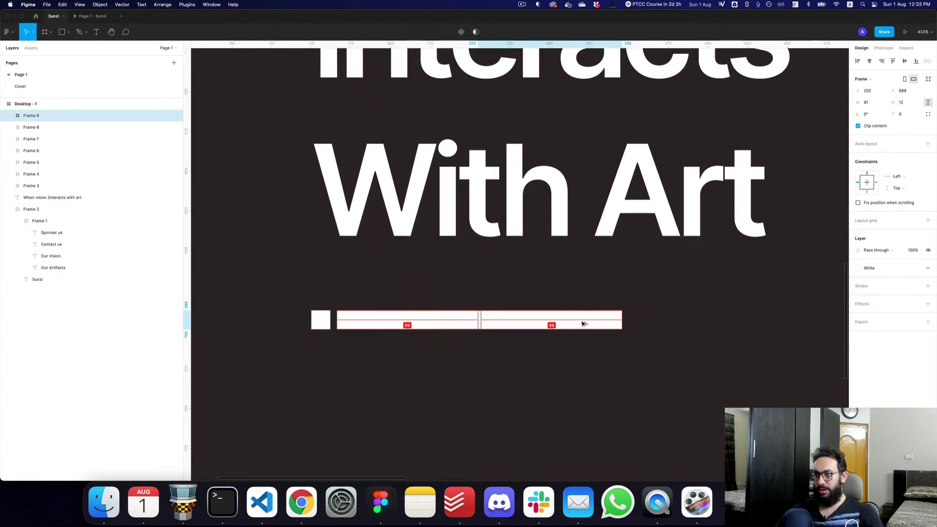
drag(319, 322, 472, 322)
shift+click(456, 323)
shift+click(323, 322)
key(shift+a)
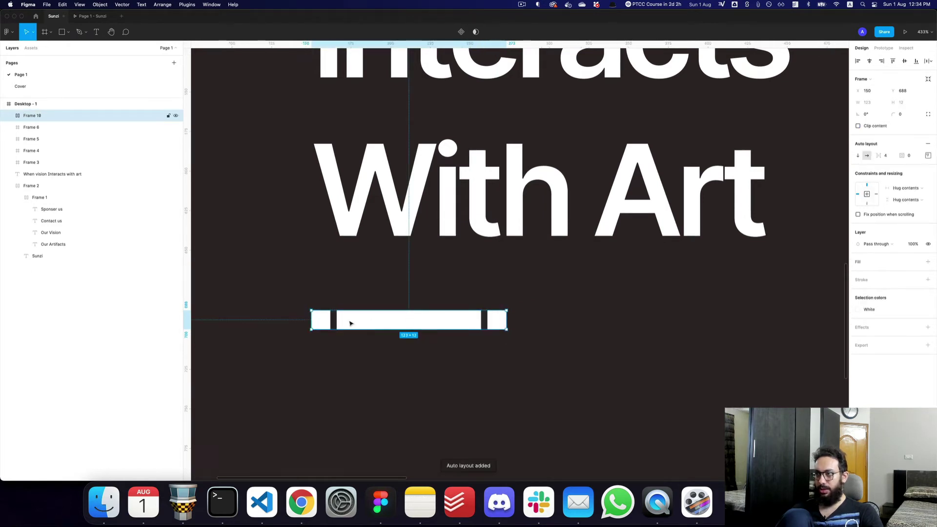
Duplicate the last square in the indicator row and preview the page
double_click(497, 321)
key(super+d)
key(super+alt+Return)
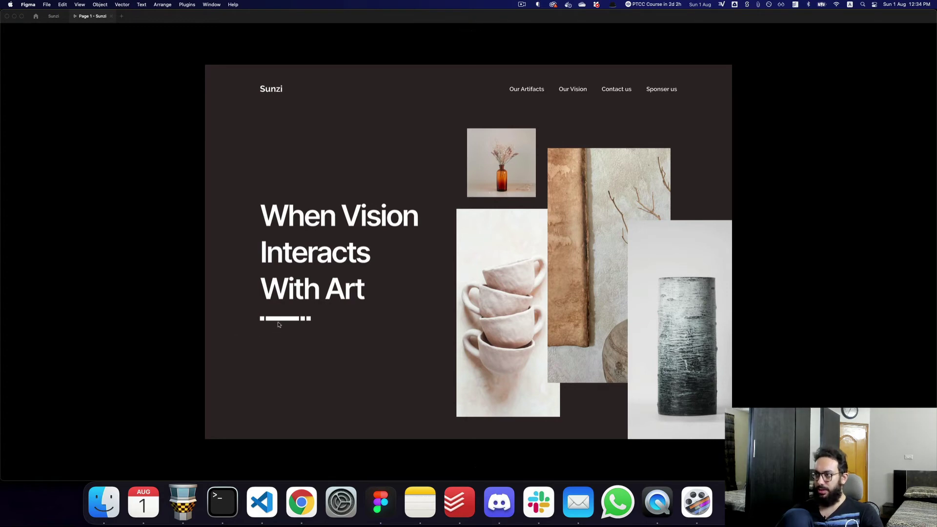
key(Escape)
Set the three small squares of the indicator row to 40% opacity and preview the page
shift+click(496, 320)
shift+click(323, 322)
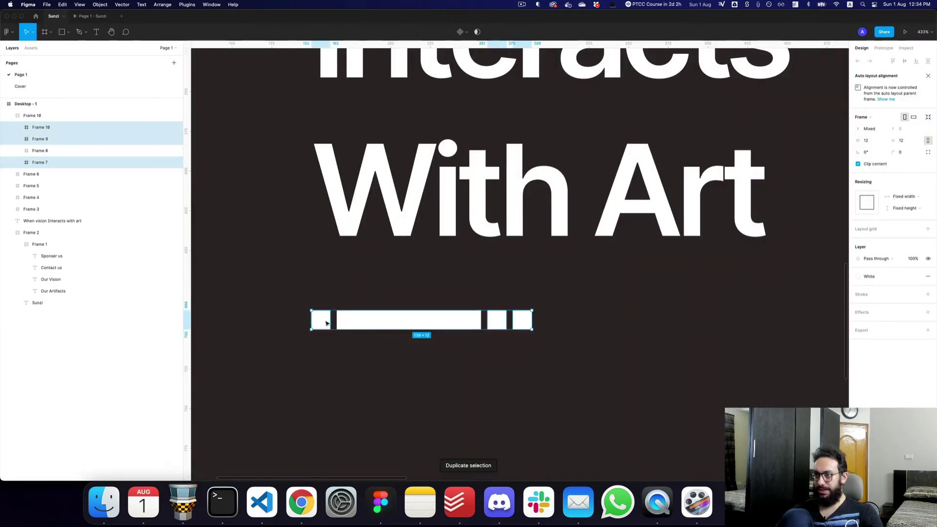
key(4)
click(383, 298)
key(super+alt+Return)
key(Escape)
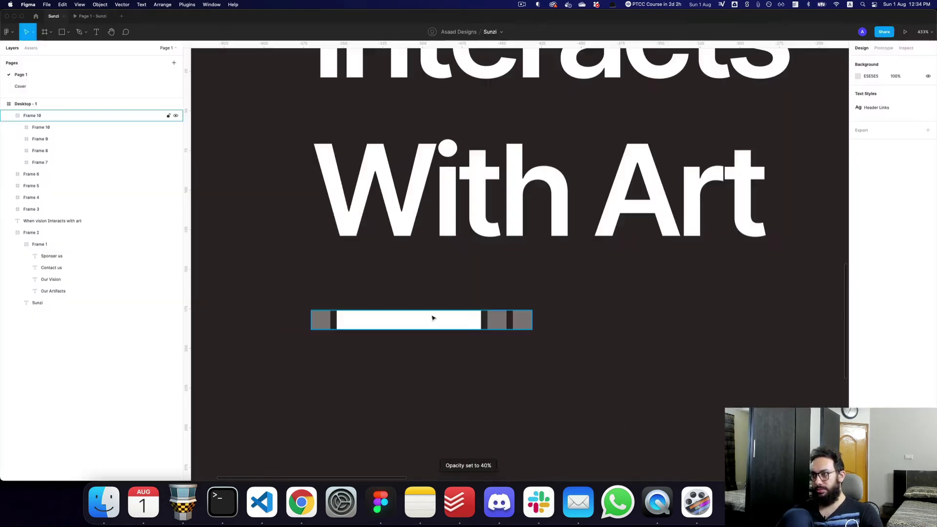
key(super+alt+Return)
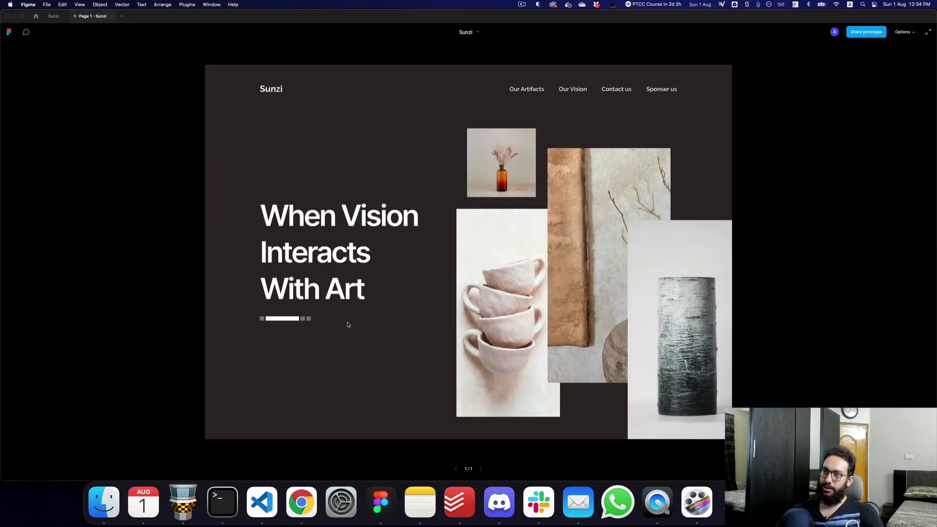
Move the indicator row down to X 150, Y 951, near the page's lower edge, and preview the page
key(ctrl+Tab)
scroll(496, 322, down, 5)
click(498, 323)
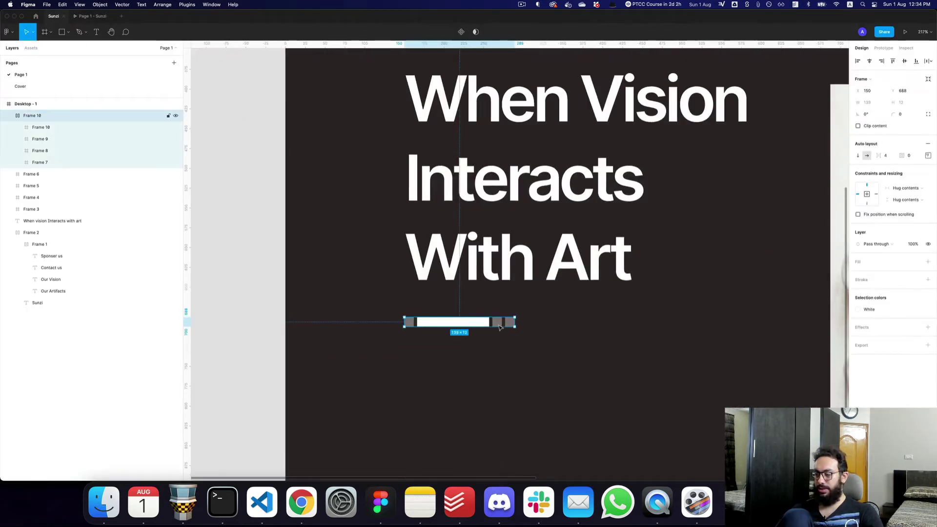
drag(498, 323, 497, 418)
scroll(482, 363, down, 5)
scroll(470, 356, down, 2)
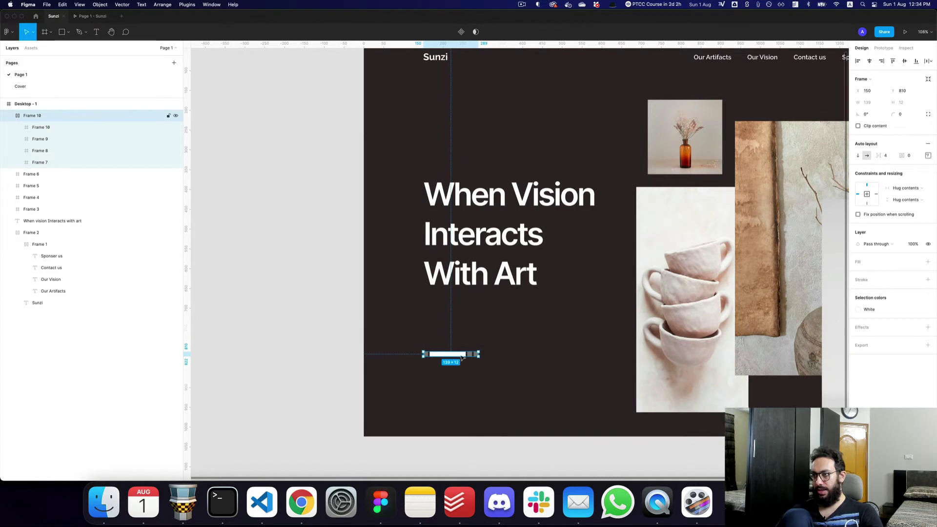
drag(462, 358, 462, 407)
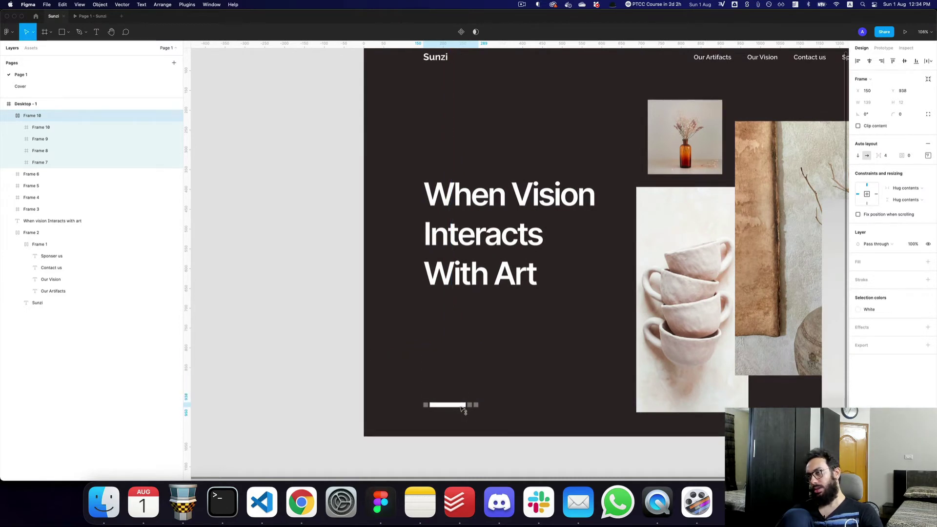
key(super+alt+Return)
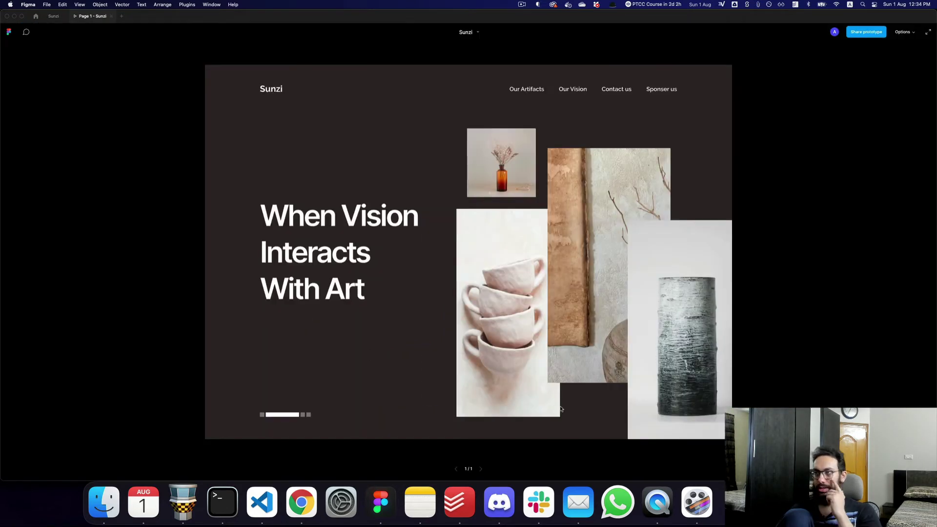
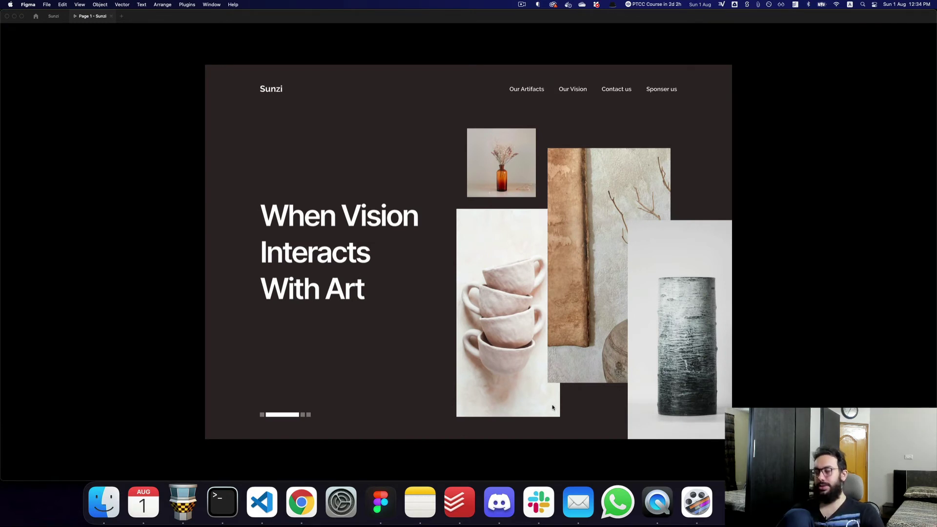
key(Escape)
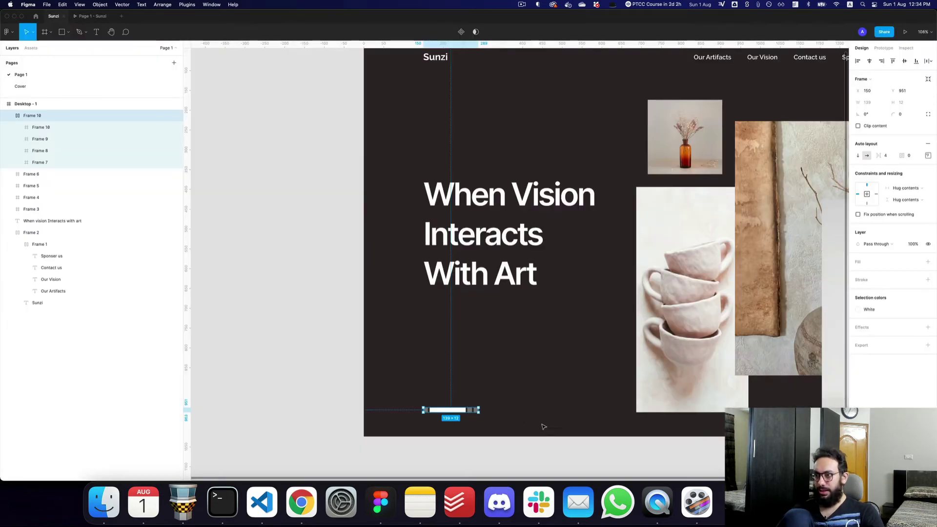
Reduce the height of all four indicator shapes to 8 and preview the page
scroll(484, 417, up, 10)
key(Return)
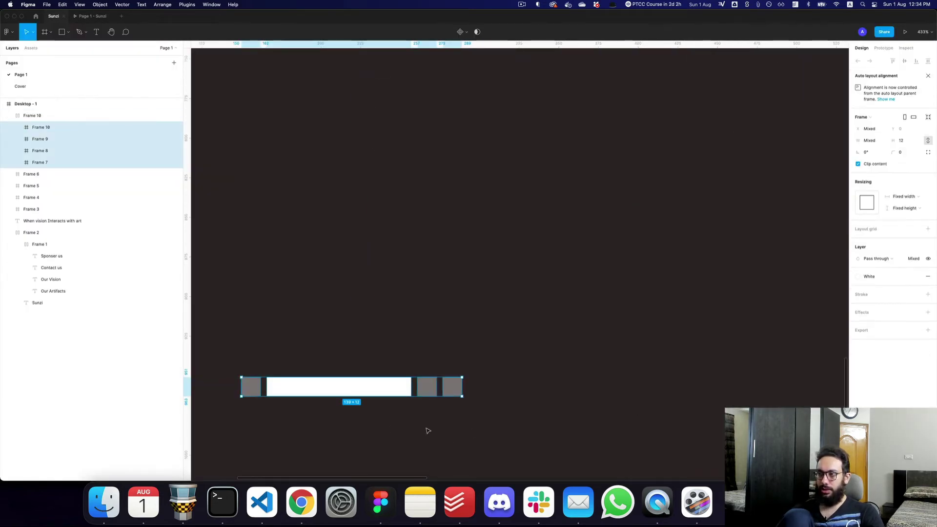
scroll(414, 389, up, 5)
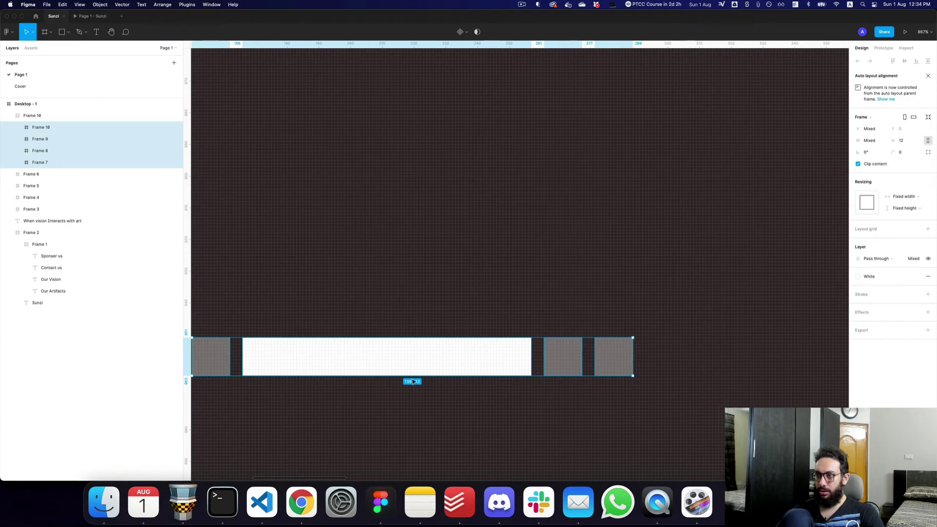
drag(411, 377, 414, 364)
key(ctrl+Tab)
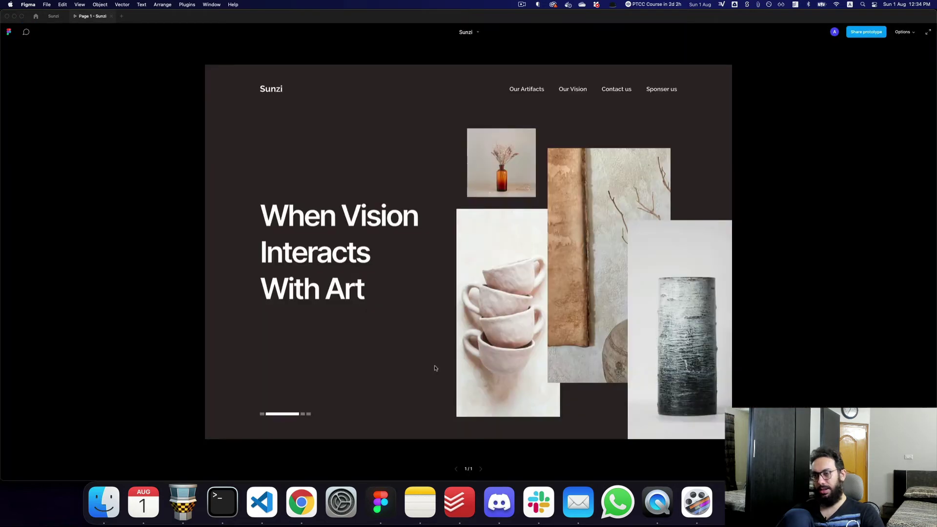
key(ctrl+shift+Tab)
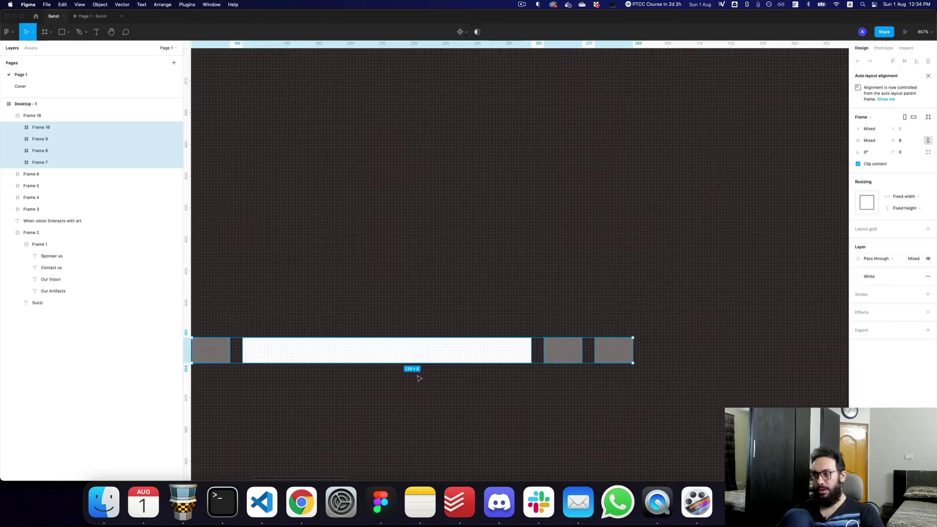
Reduce the width of the three small squares in the indicator row to 8 and preview the page
scroll(418, 377, left, 3)
click(559, 383)
click(382, 354)
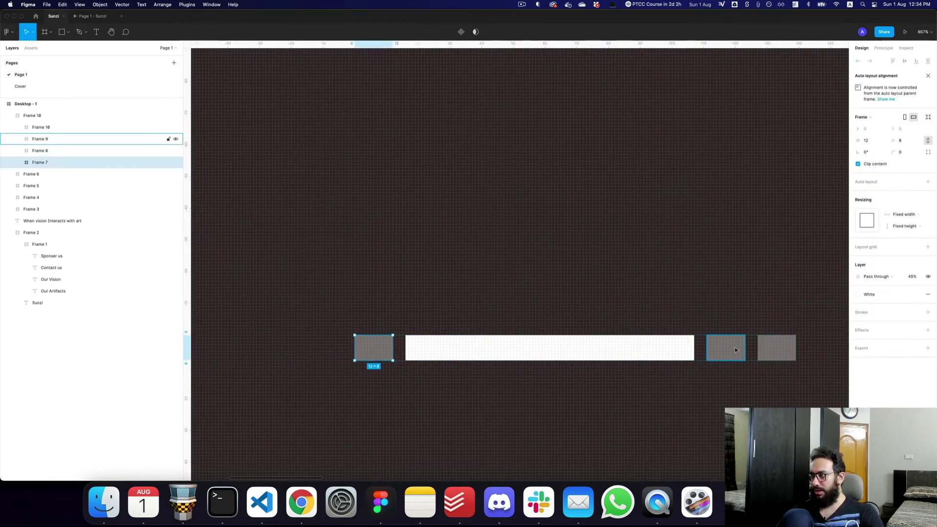
shift+click(727, 349)
shift+click(779, 349)
key(super+Left)
key(super+Left)
key(super+Left)
key(super+Left)
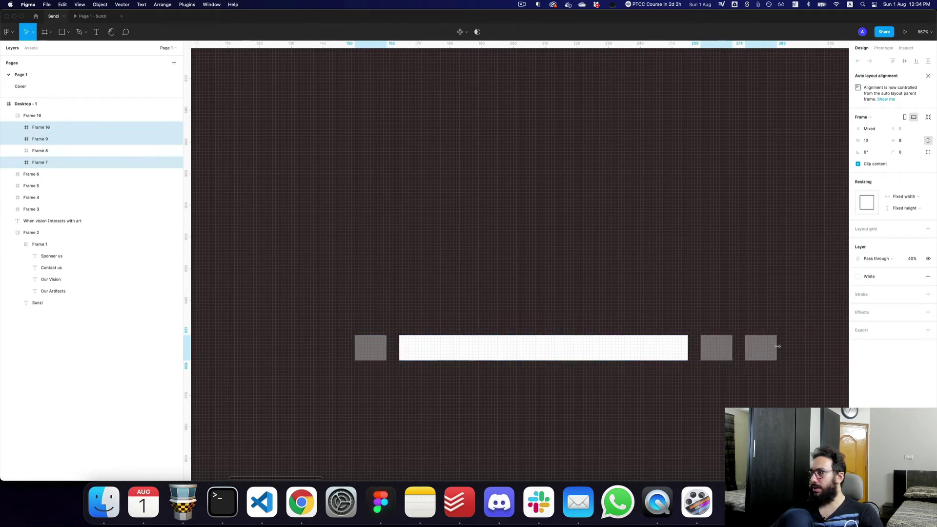
key(ctrl+Tab)
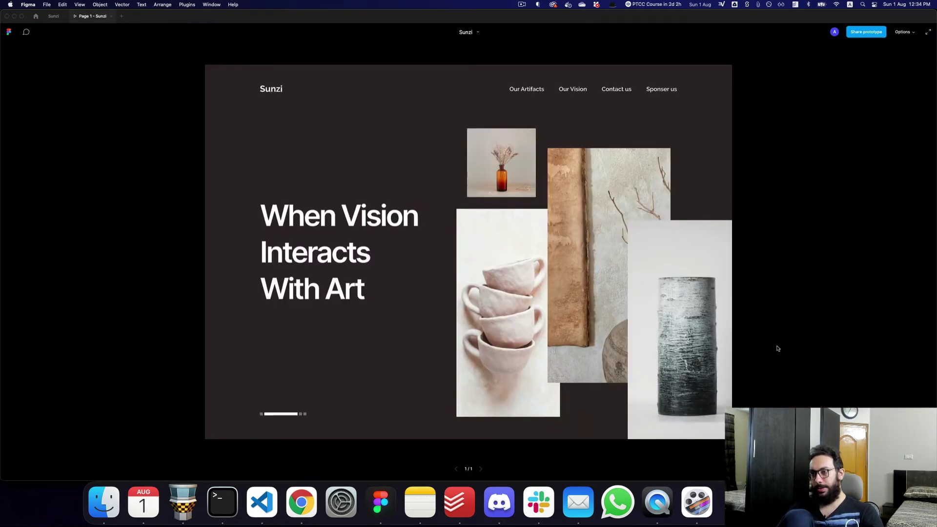
key(ctrl+shift+Tab)
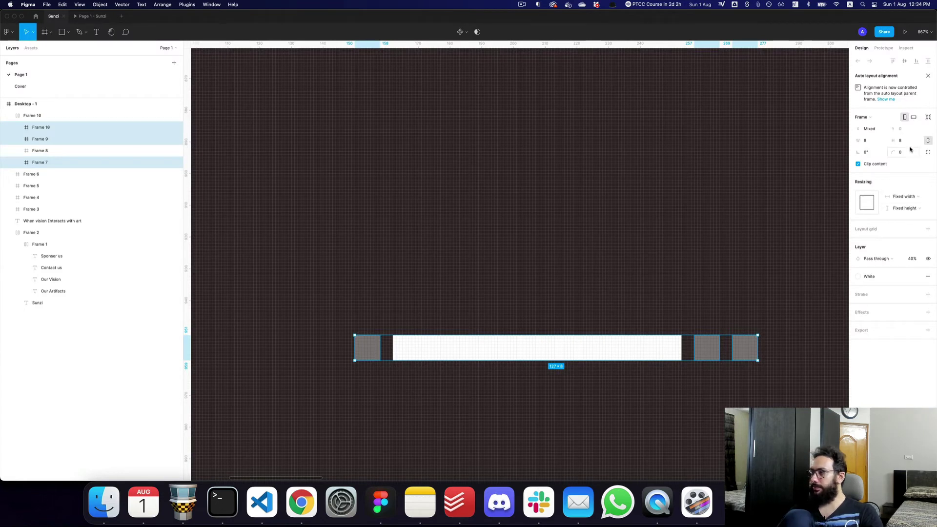
Round the corners of the long white indicator bar with a radius of 55
click(435, 338)
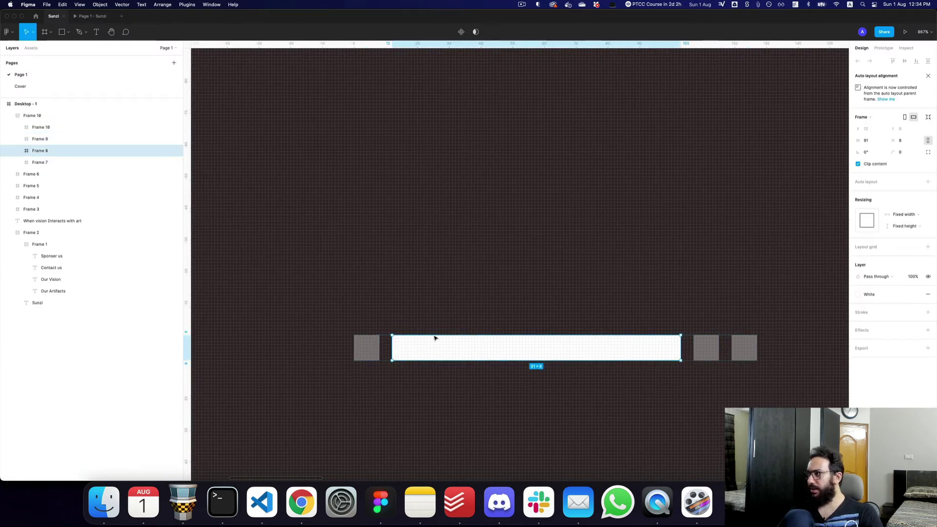
click(873, 142)
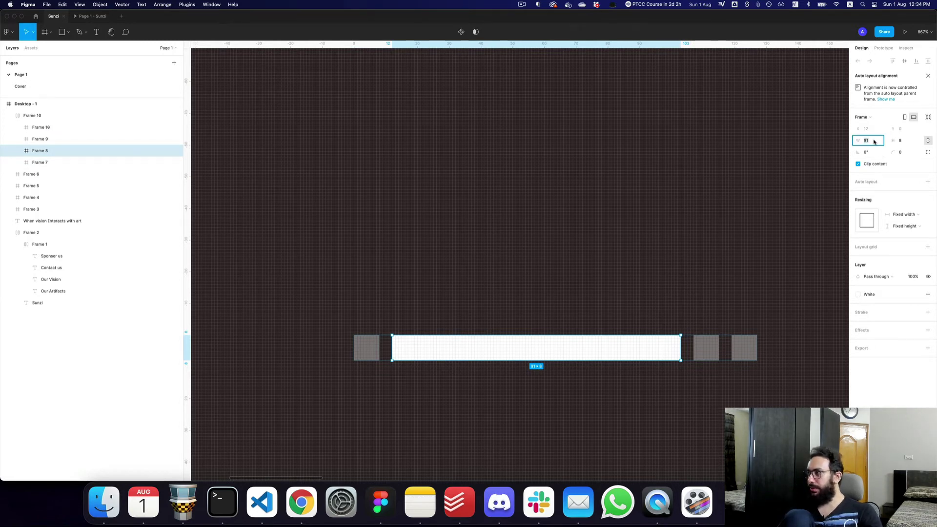
click(909, 152)
text(55)
key(Return)
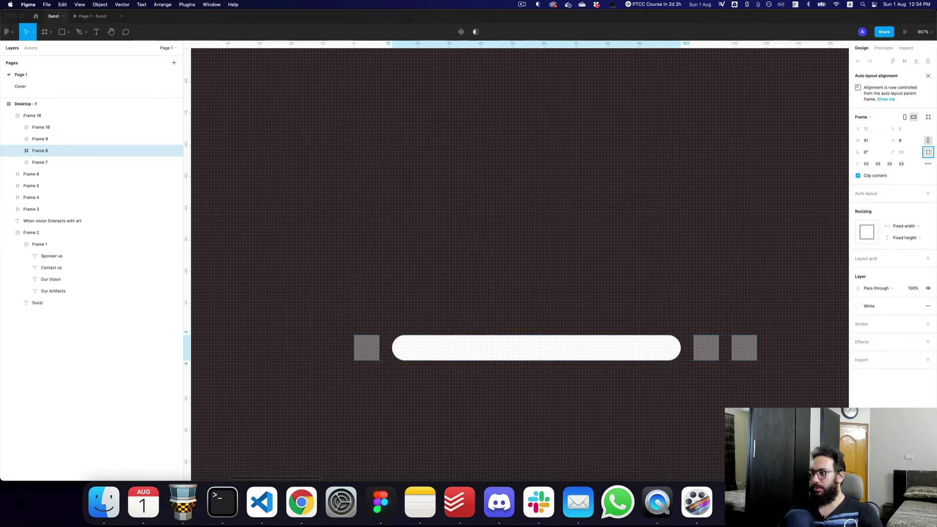
click(683, 211)
Rename the four indicator shapes, from first to last in the row, as Slide 1, Slide 2, Slide 3 and Slide 4
scroll(679, 209, down, 5)
drag(634, 254, 531, 279)
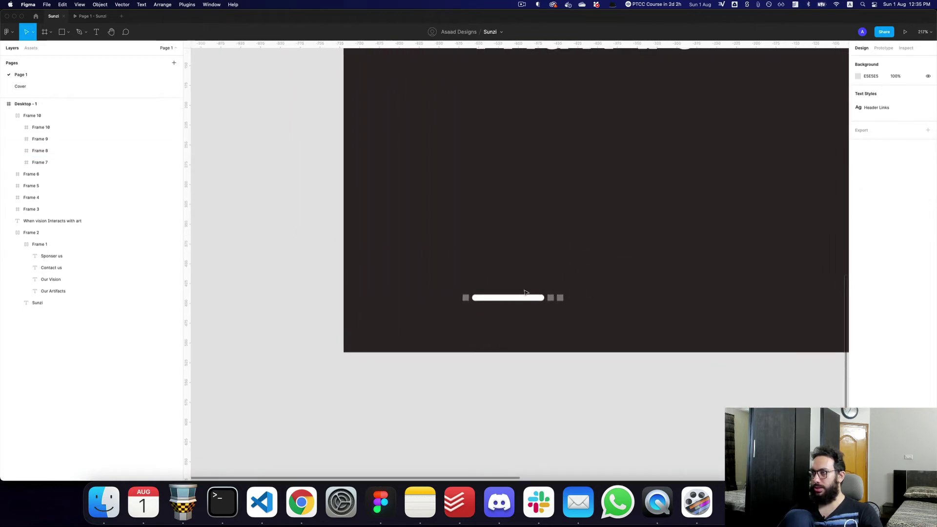
scroll(525, 290, down, 3)
scroll(497, 293, up, 3)
super+click(493, 294)
key(super+r)
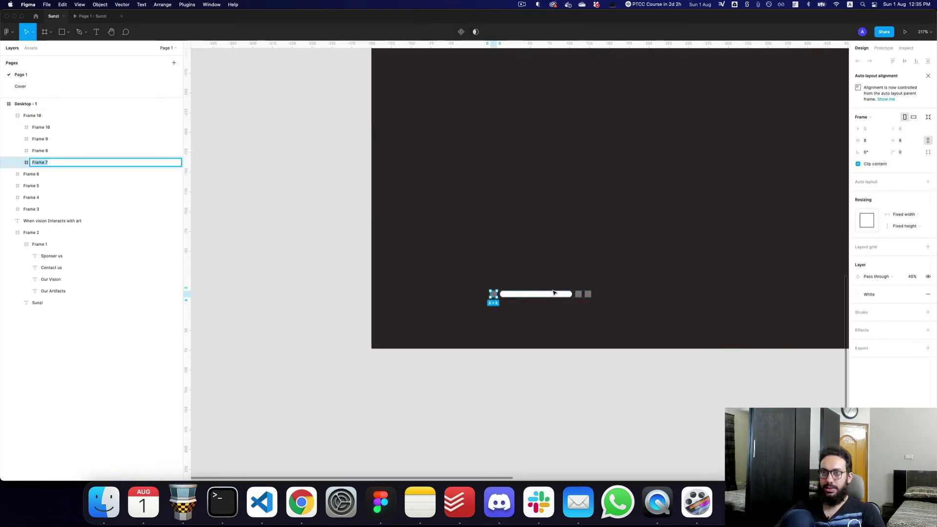
text(Slide 1)
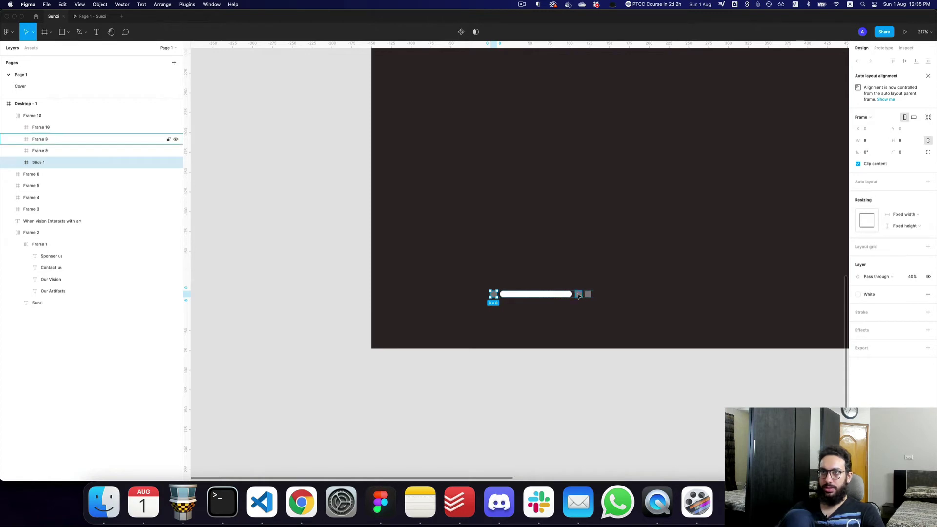
key(Tab)
text(Slide 2)
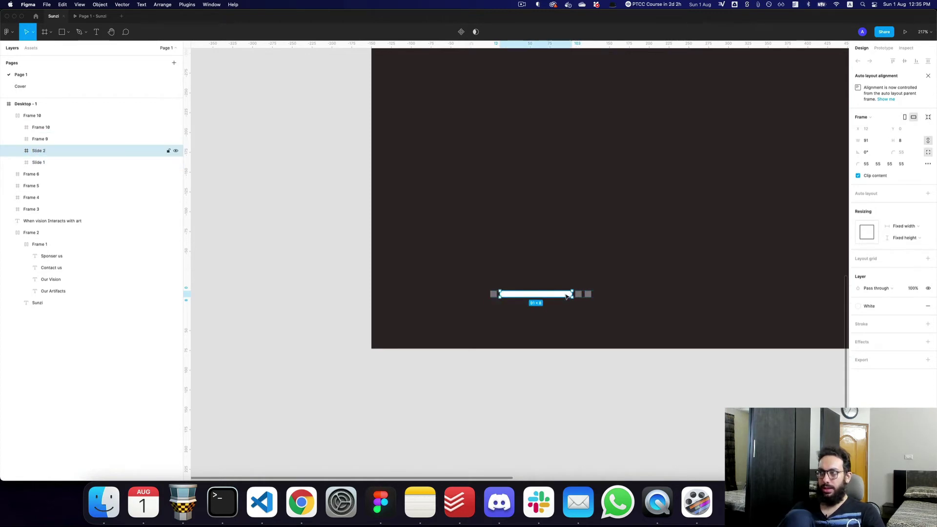
key(Tab)
text(Slide 3)
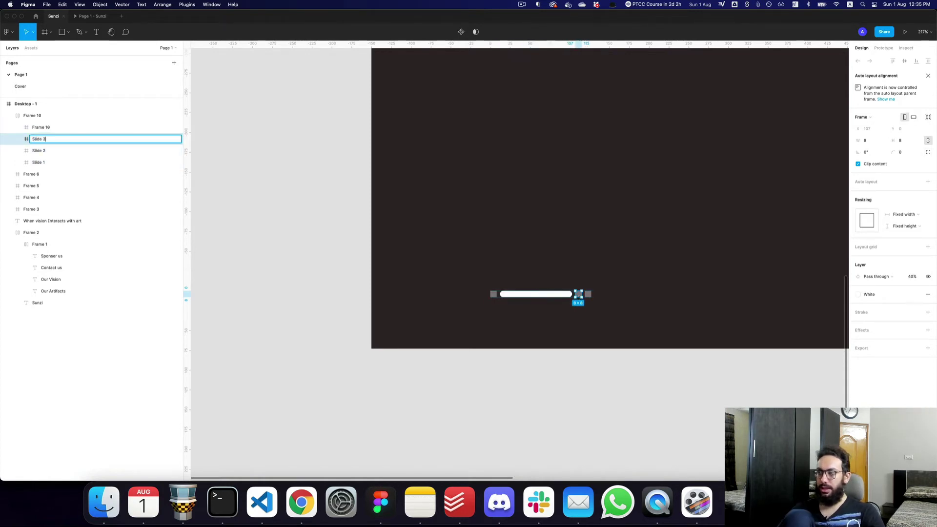
key(Tab)
text(S)
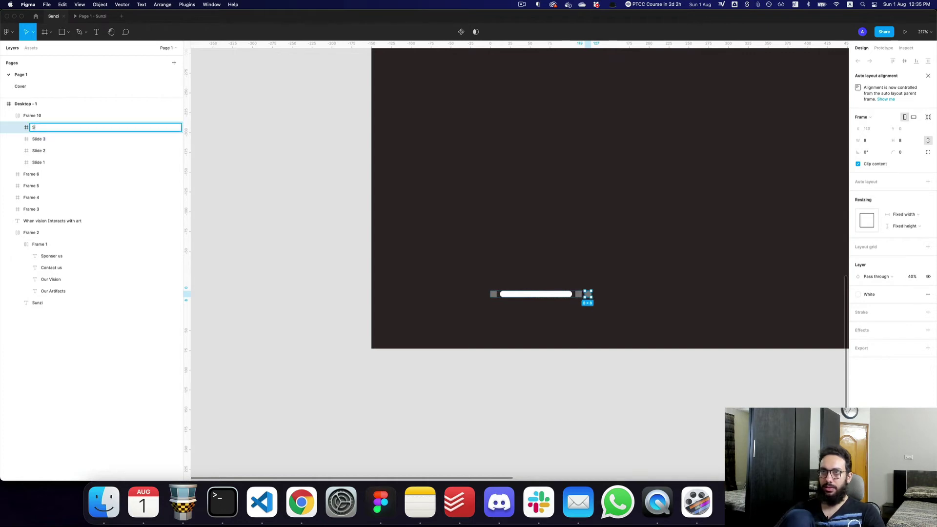
text(lide 4)
key(Return)
click(597, 371)
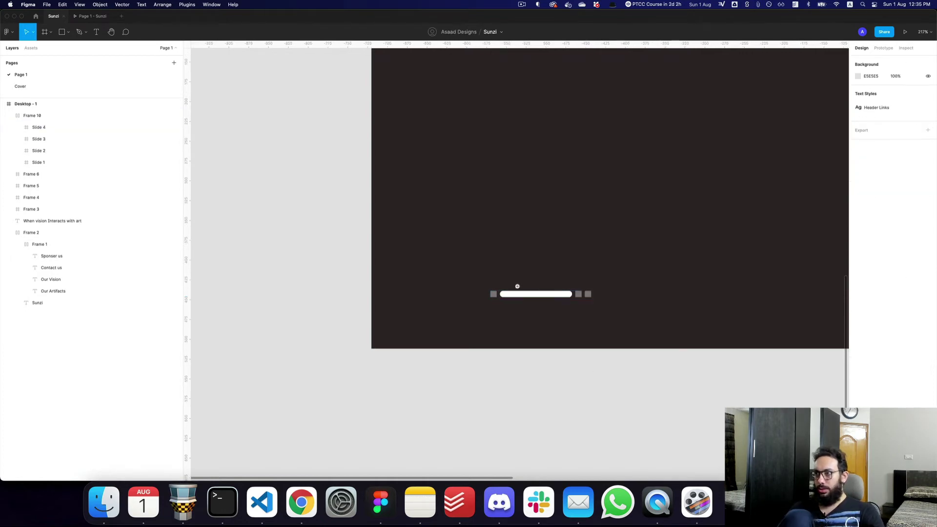
Set the width of the long white indicator bar to 92 and preview the page
scroll(510, 281, up, 5)
double_click(480, 309)
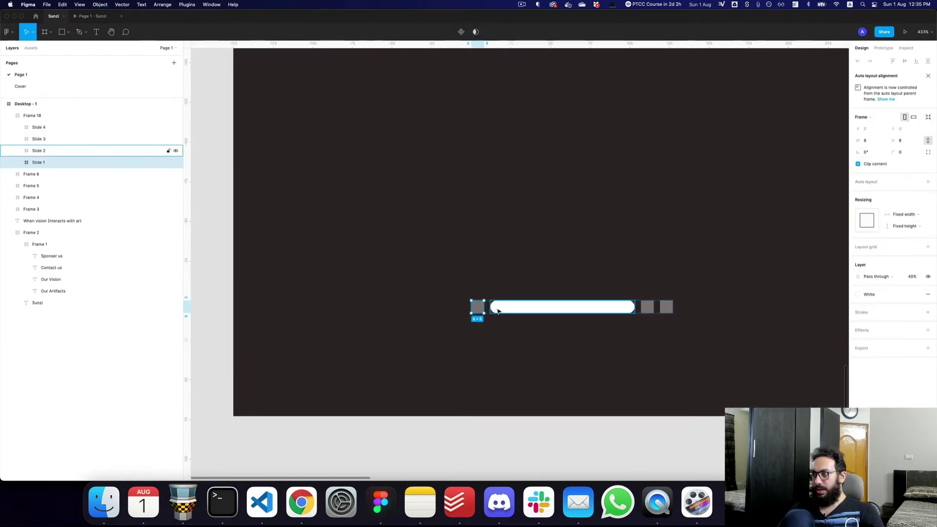
click(617, 312)
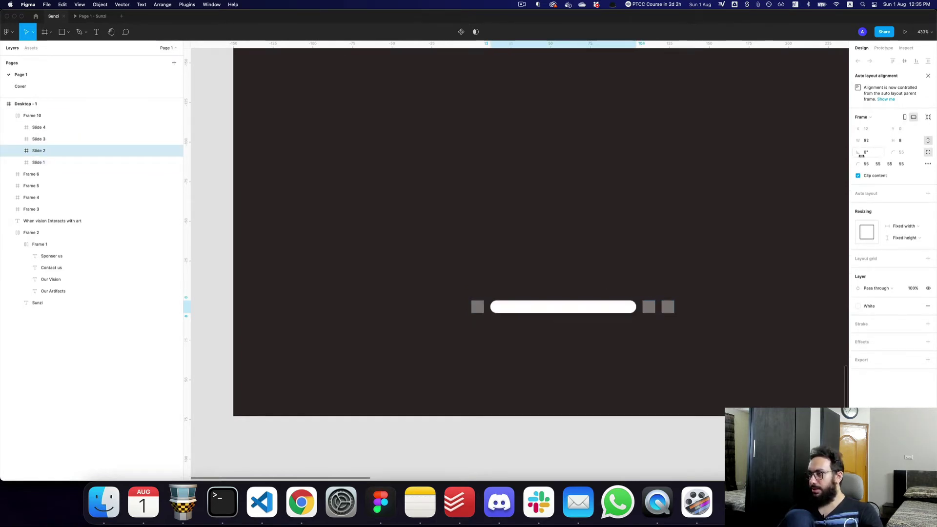
scroll(698, 241, down, 5)
key(ctrl+Tab)
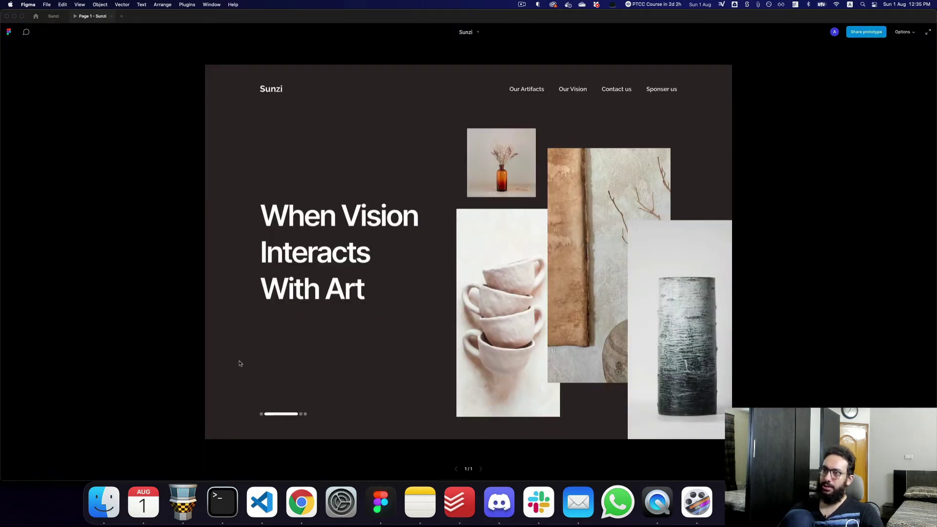
key(ctrl+shift+Tab)
Set the auto layout spacing between the shapes of the indicator row to 6
scroll(470, 343, up, 5)
scroll(492, 285, up, 5)
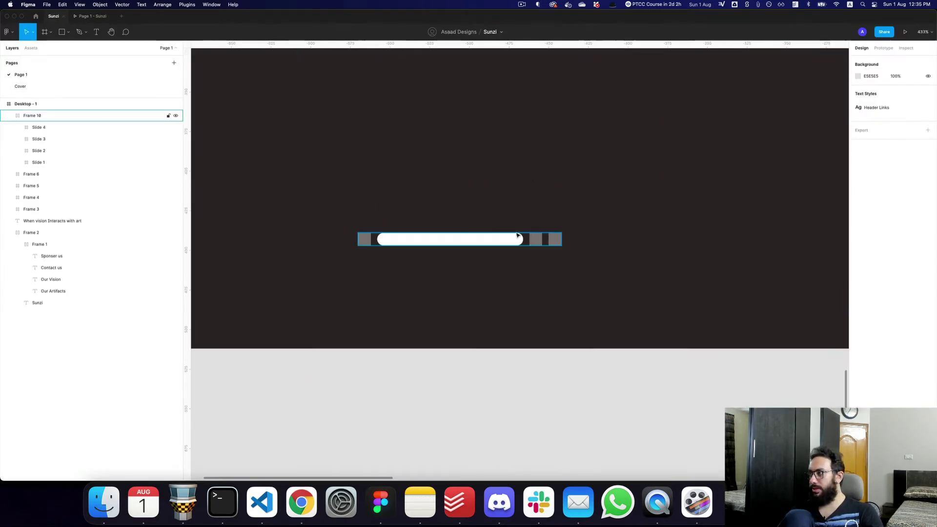
click(516, 238)
click(887, 156)
text(6)
key(Return)
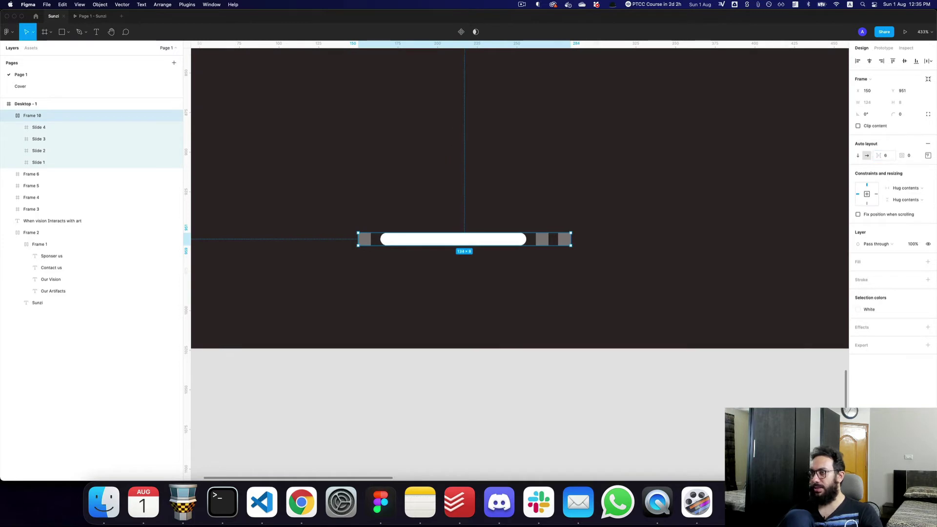
Preview the prototype, and add a text reading "Who We Are" over the slide indicator at the bottom of the desktop frame
scroll(537, 240, down, 10)
key(ctrl+Tab)
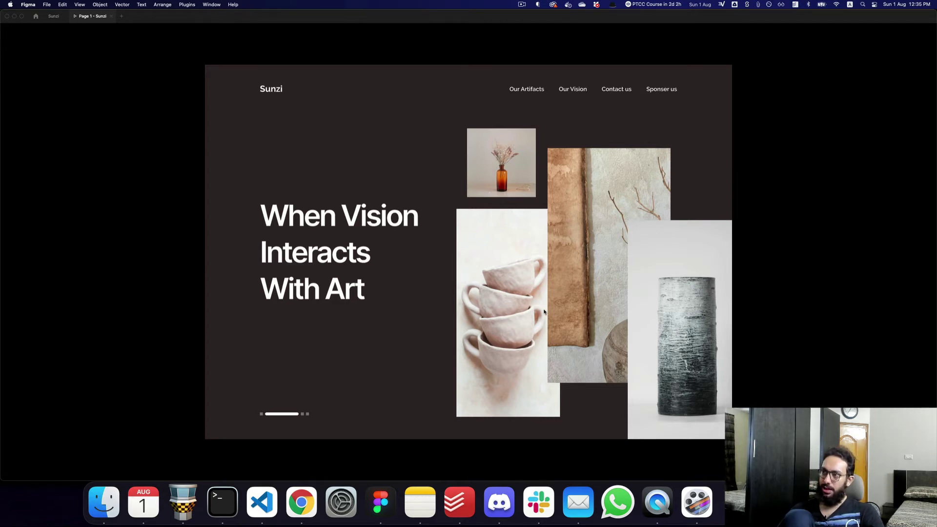
key(ctrl+Tab)
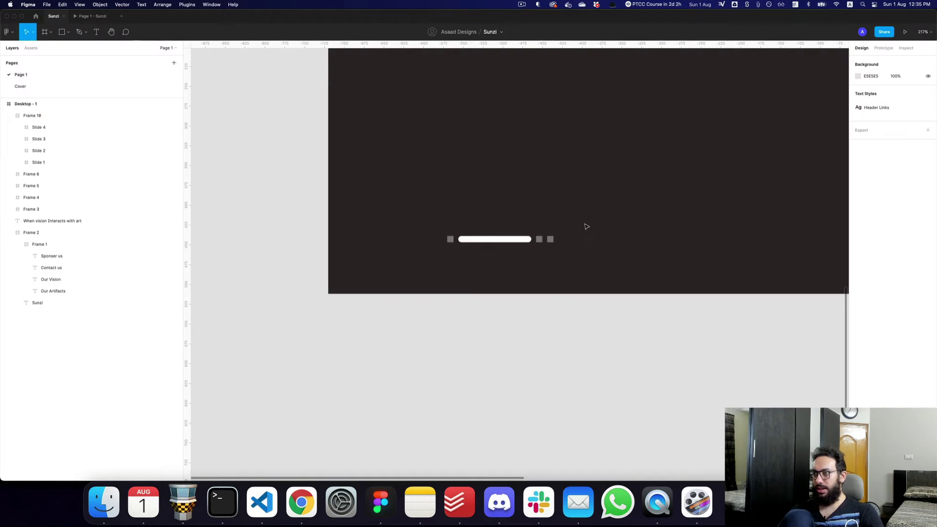
drag(584, 224, 509, 320)
key(t)
click(375, 317)
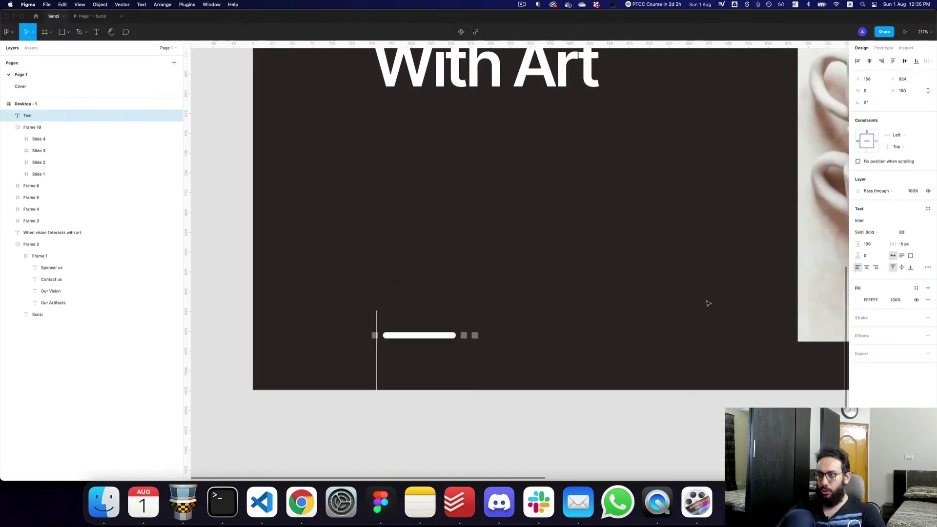
text(Who We Are)
key(Escape)
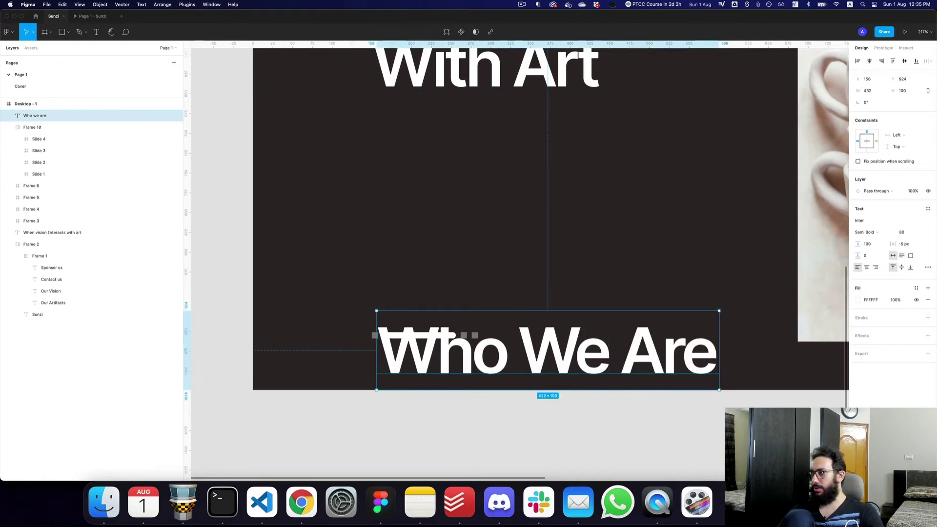
Format the "Who We Are" text with font size 24, letter spacing 0 and automatic line height
scroll(519, 263, down, 3)
click(912, 232)
text(24)
key(Return)
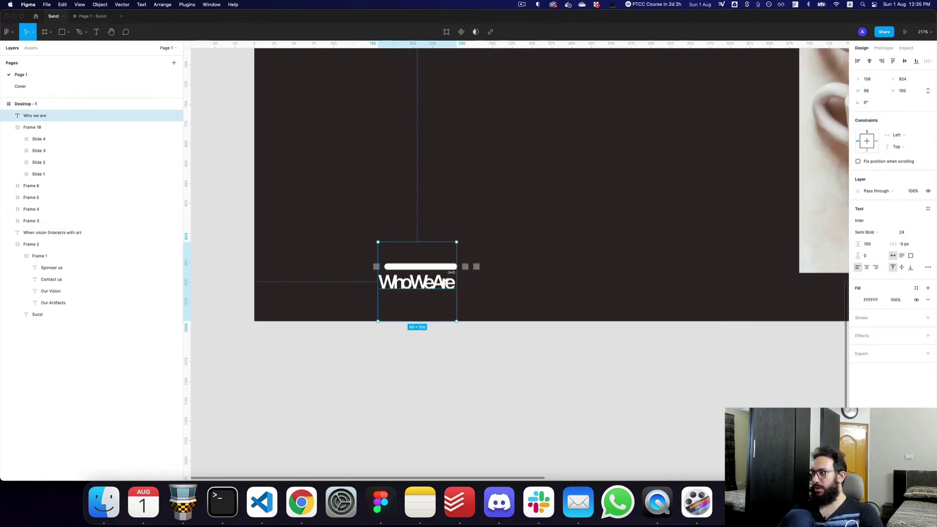
click(913, 245)
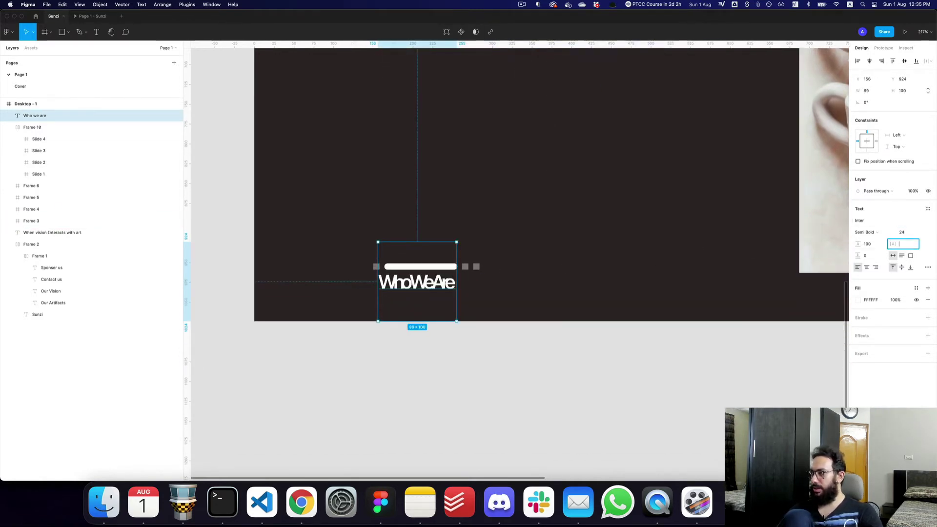
text(0)
key(Return)
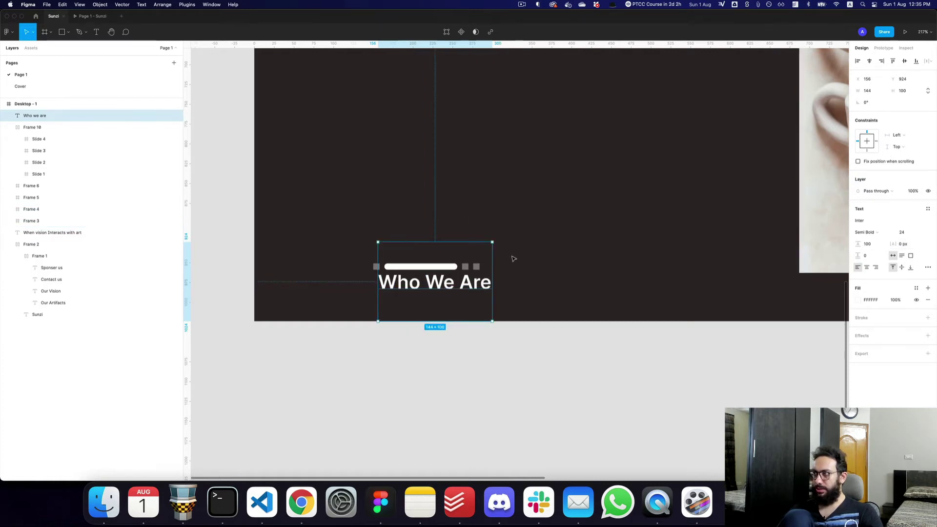
click(870, 244)
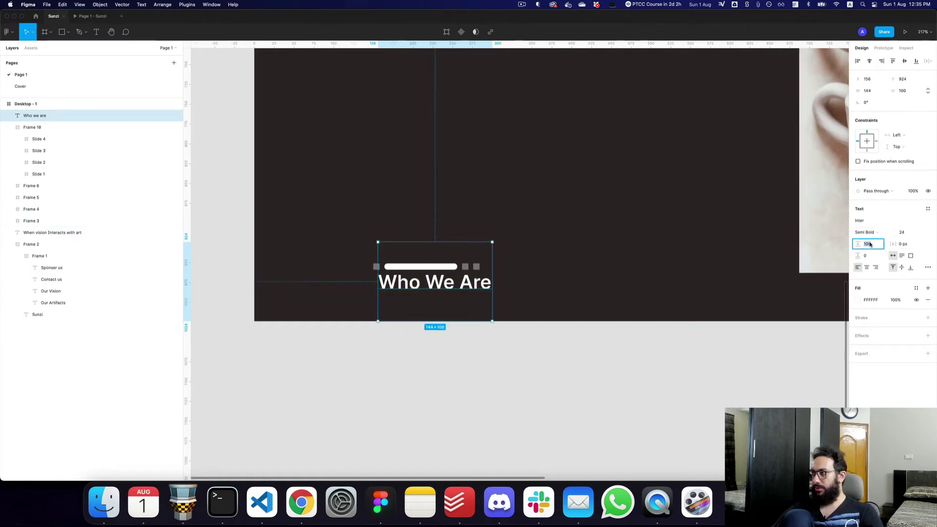
text(auto)
key(Return)
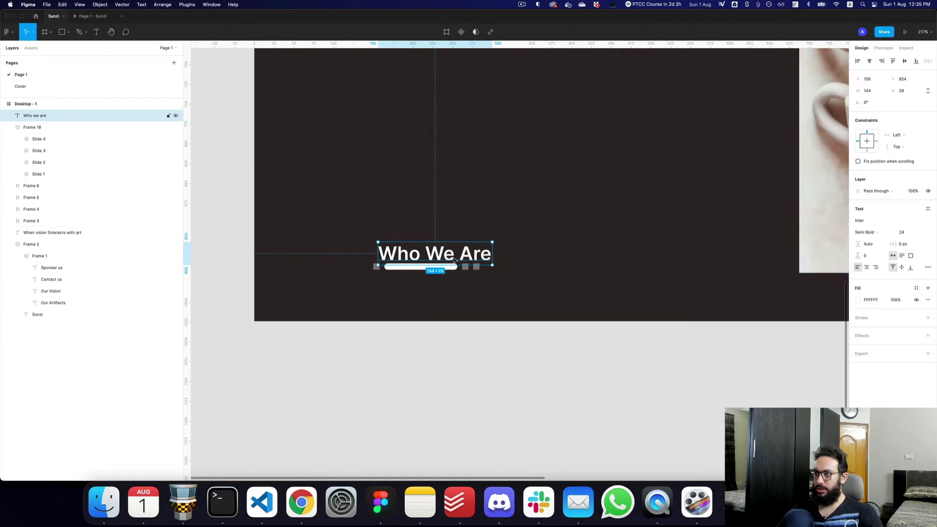
Move "Who We Are" just above the slide indicator and create a duplicate of the text reading "arrow-right"
drag(445, 248, 547, 242)
key(Return)
text(arrow-right)
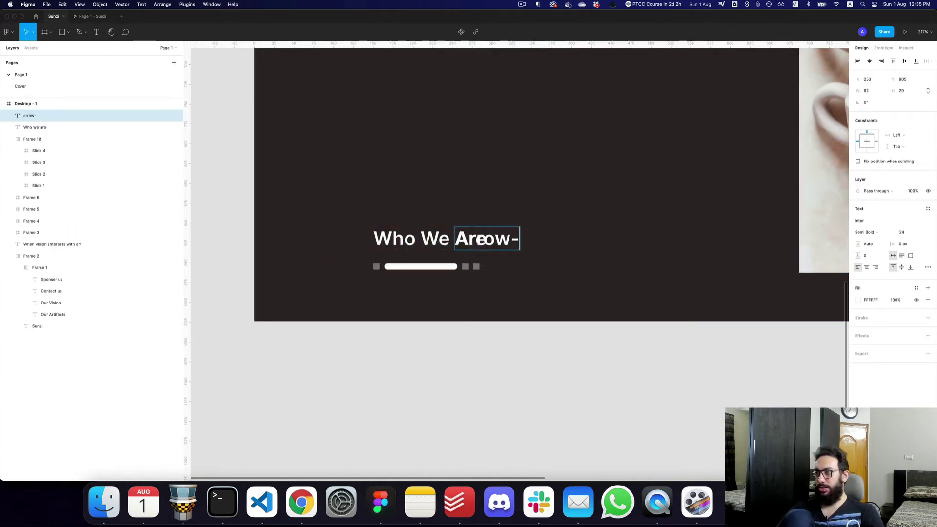
key(Escape)
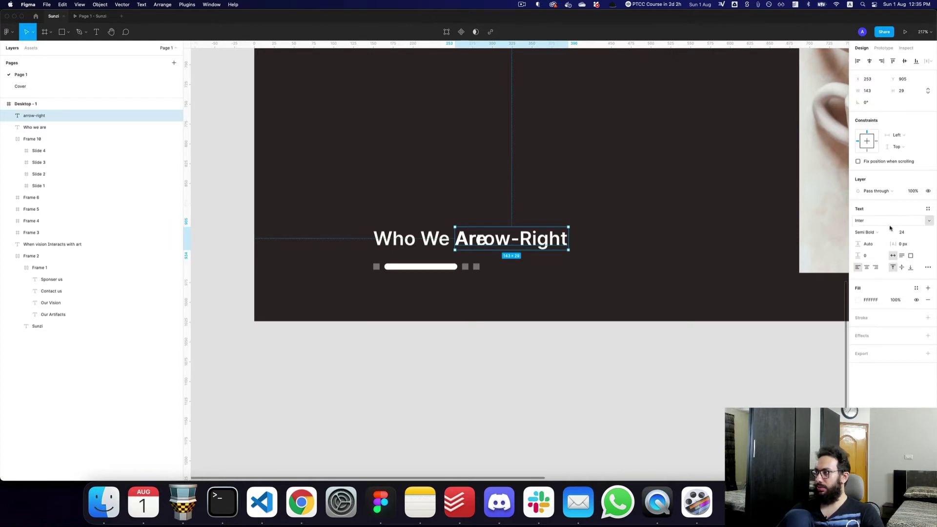
Turn the "arrow-right" text into an icon using Font Awesome 6 Pro and the Font Awesome text style, placed right after "Who We Are"
click(911, 221)
text(Font Awesome 6 Brands)
key(Return)
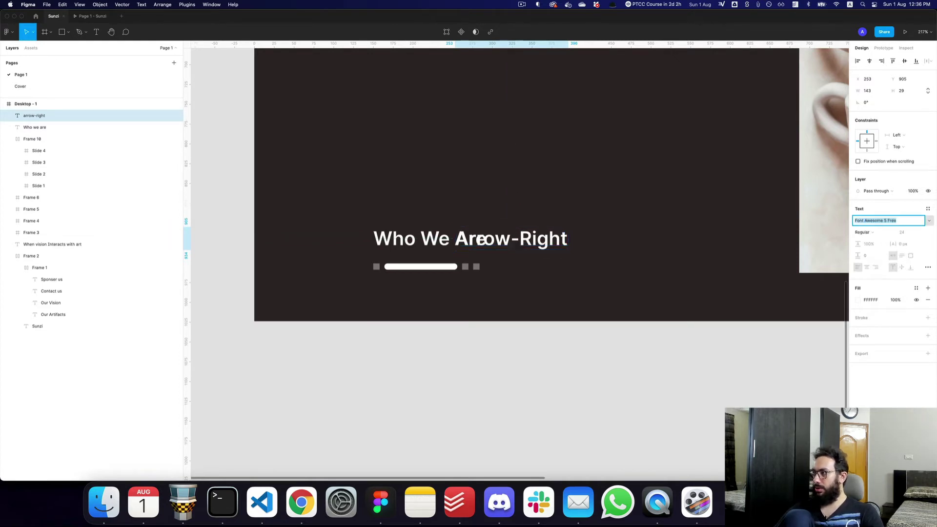
key(Escape)
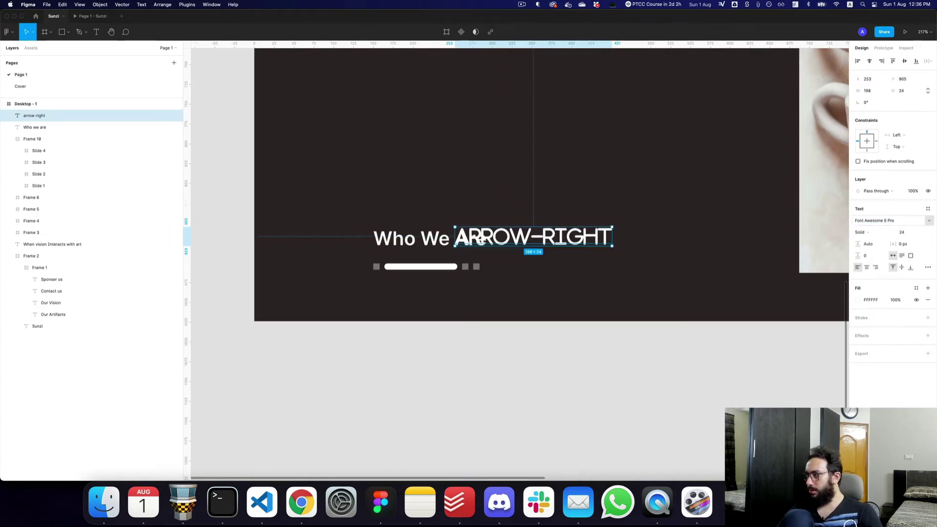
click(928, 209)
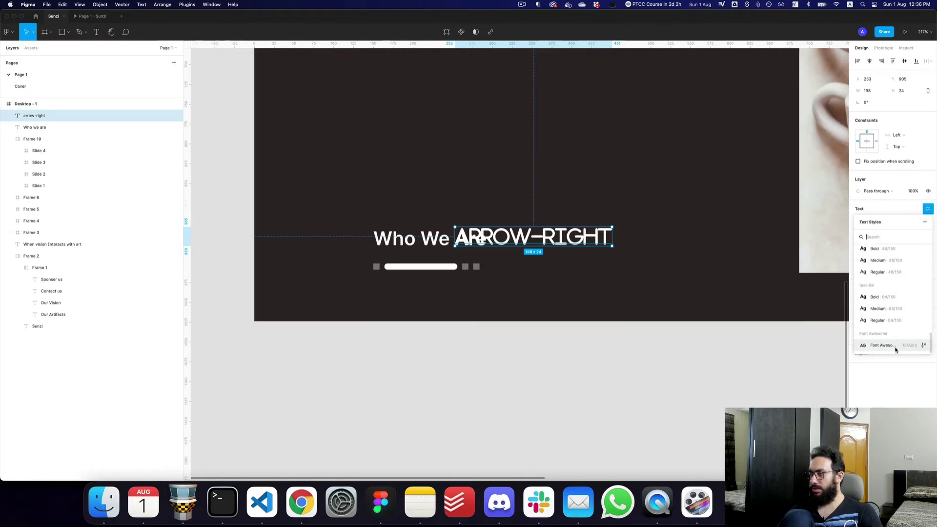
click(895, 345)
drag(459, 235, 500, 237)
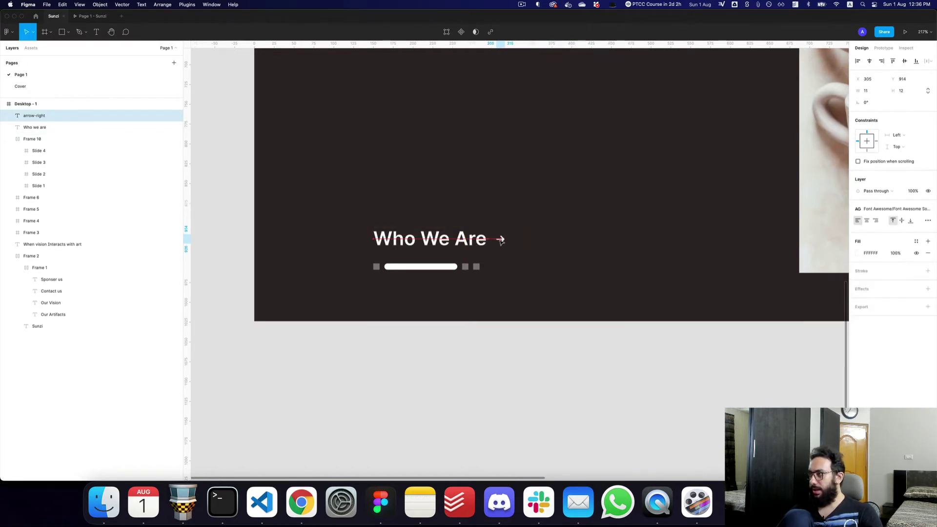
Detach the arrow icon's text style, set its size to 16 and weight to Light, and align it vertically with "Who We Are"
click(924, 209)
click(903, 233)
text(16)
key(Return)
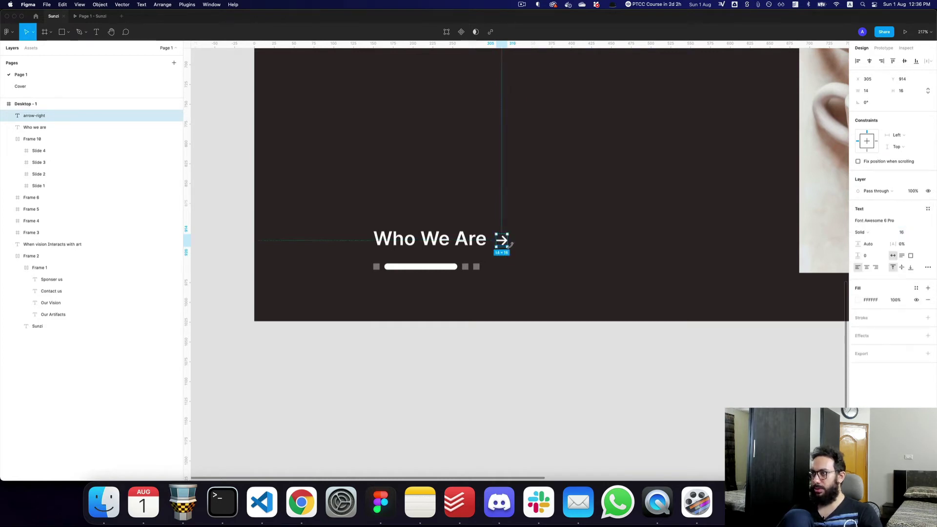
drag(502, 241, 506, 240)
click(866, 235)
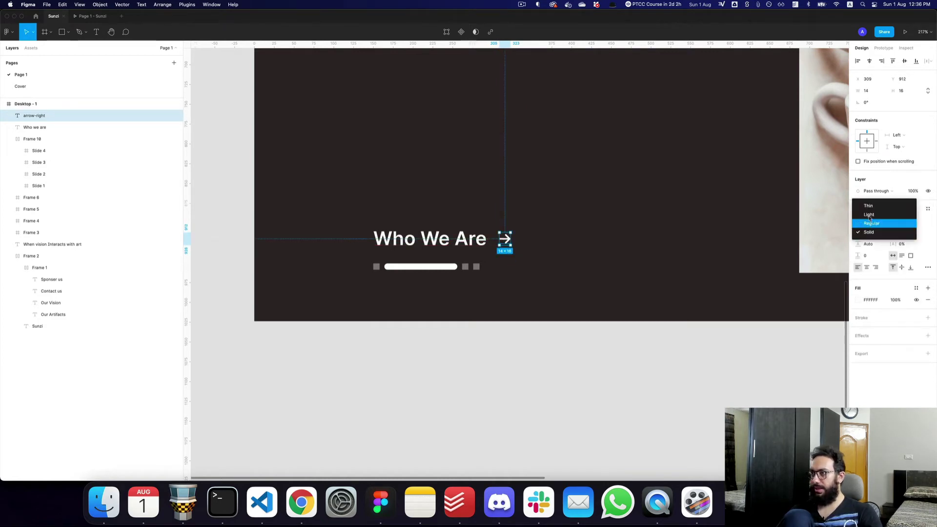
click(866, 215)
Combine the "Who We Are" text and arrow in a horizontal auto layout, align them to left centre, and preview the prototype
shift+click(459, 239)
key(shift+a)
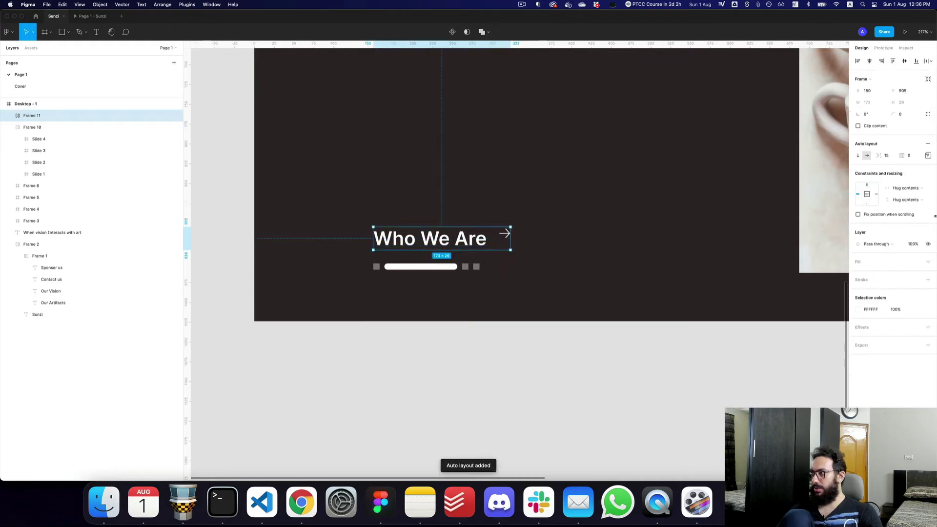
click(928, 155)
click(897, 187)
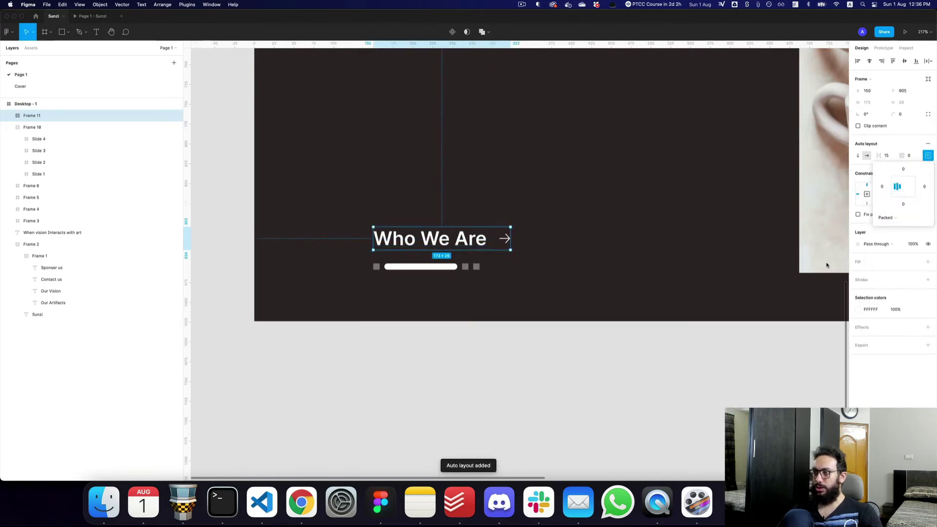
key(super+alt+Return)
key(ctrl+Tab)
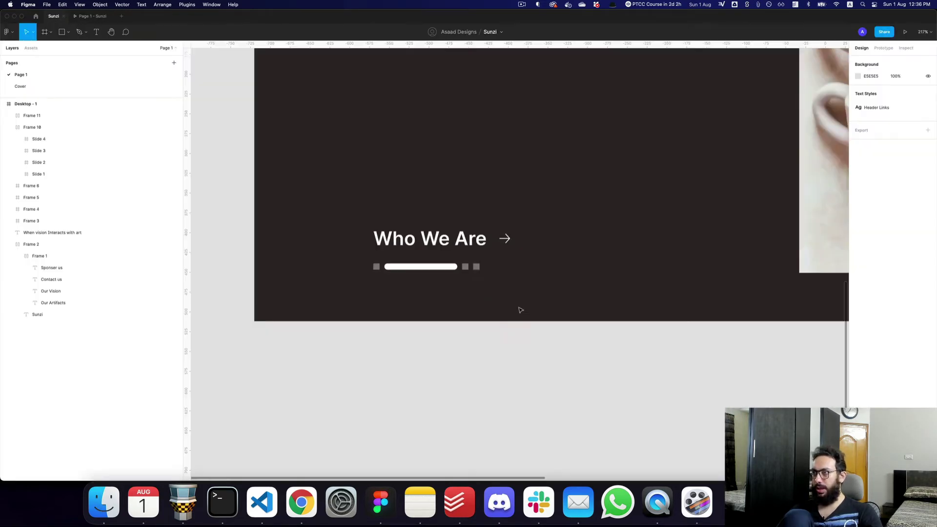
Set the font weight of the "Who We Are" text to Light and preview the design
super+click(459, 242)
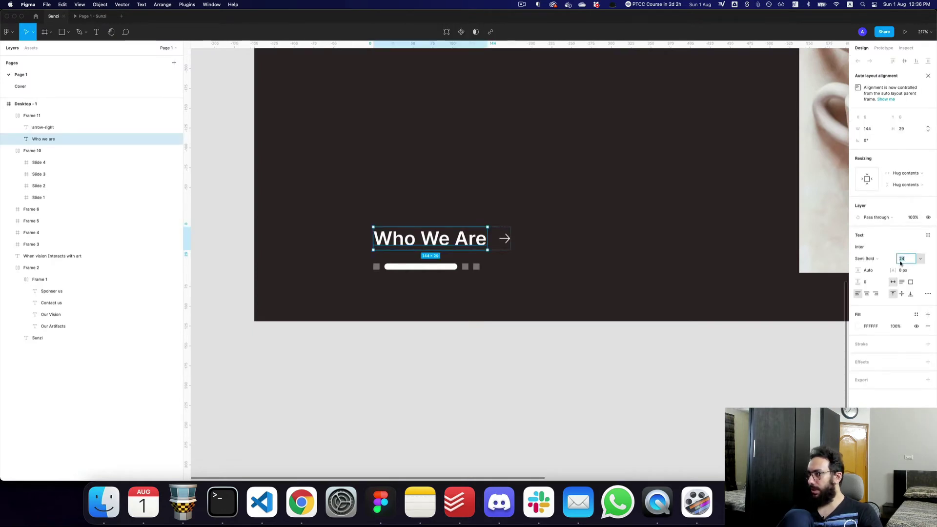
click(874, 259)
click(874, 236)
key(super+alt+Return)
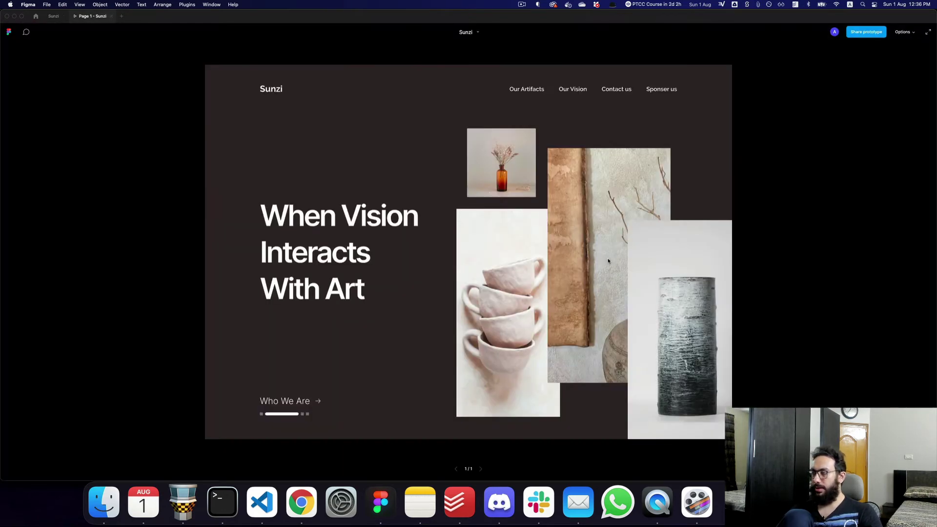
Set the "Who We Are" text's font size to 16 and check it in the prototype preview
key(ctrl+shift+Tab)
click(904, 260)
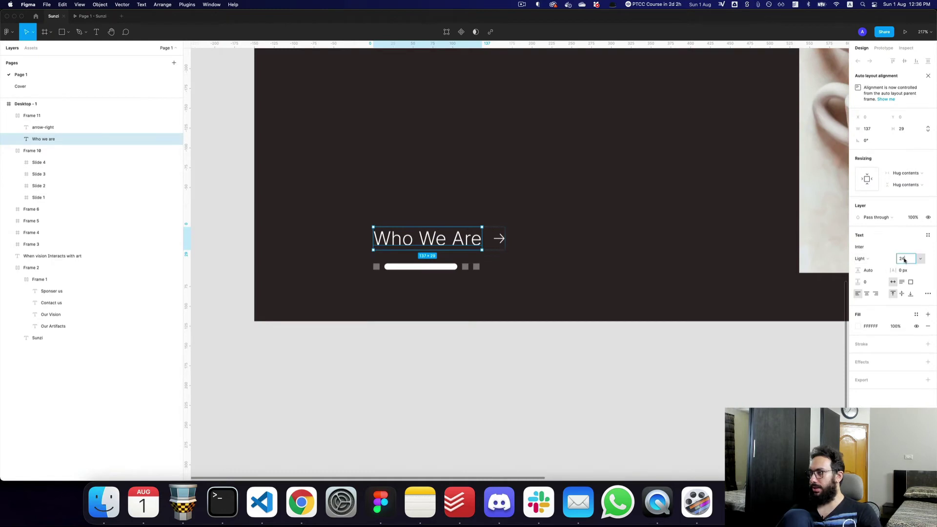
text(16)
key(Return)
click(524, 275)
key(ctrl+Tab)
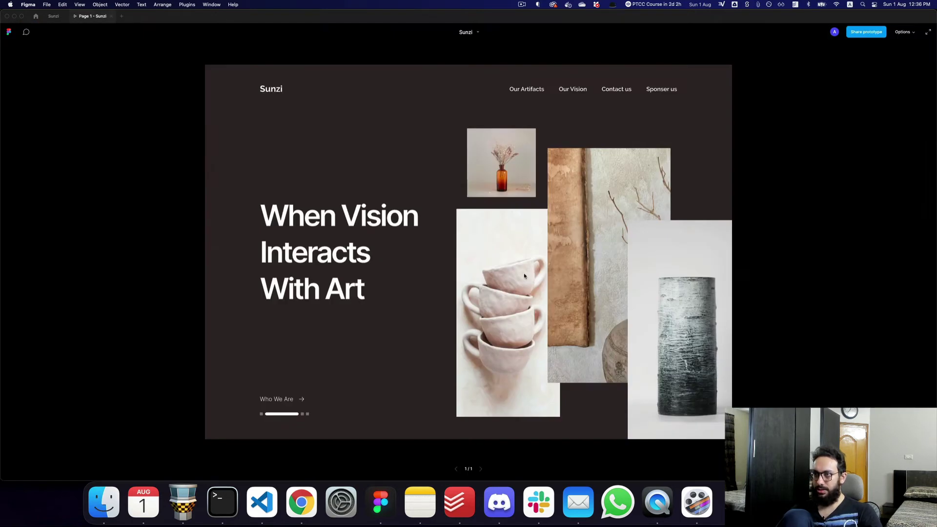
Set the font weight of the "Who We Are" text to Regular and preview the design
key(ctrl+shift+Tab)
click(74, 139)
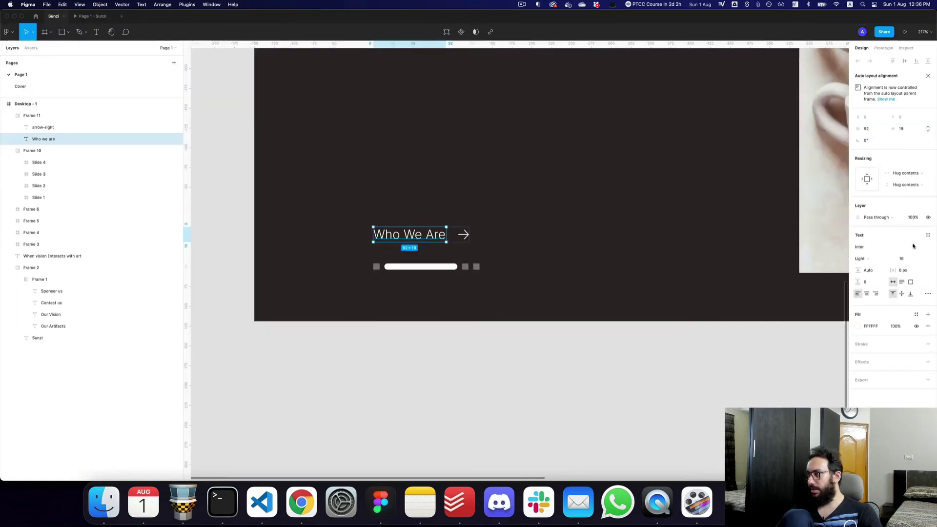
click(877, 259)
click(873, 268)
key(ctrl+Tab)
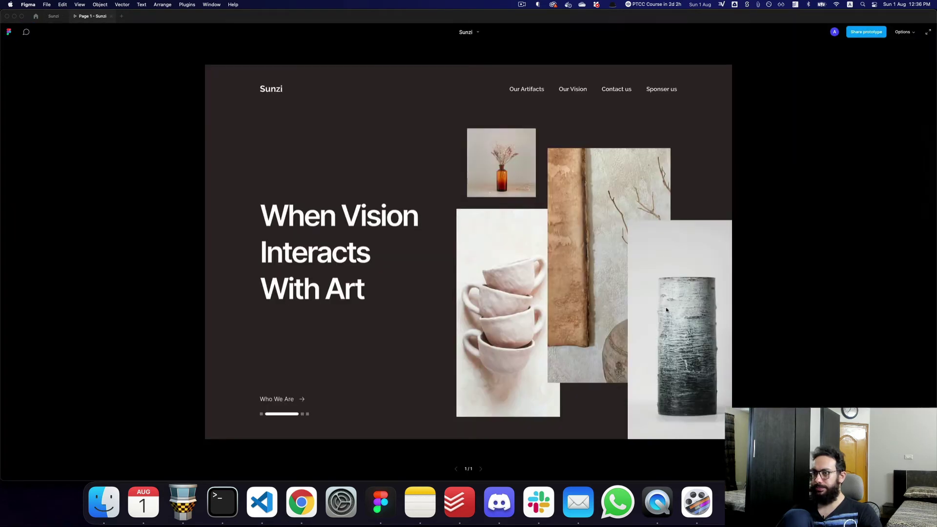
Set the font weight of the "Who We Are" text to Medium and preview the design
key(ctrl+shift+Tab)
click(877, 258)
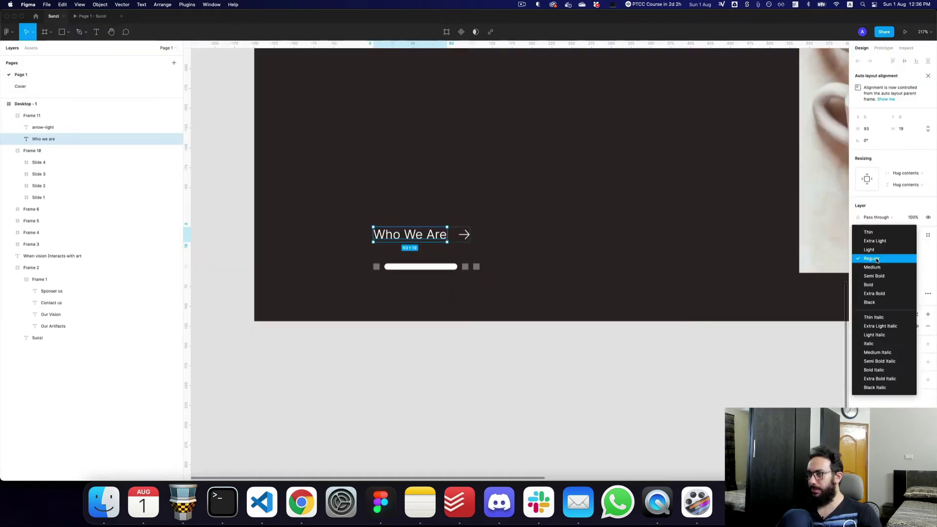
click(873, 267)
key(ctrl+Tab)
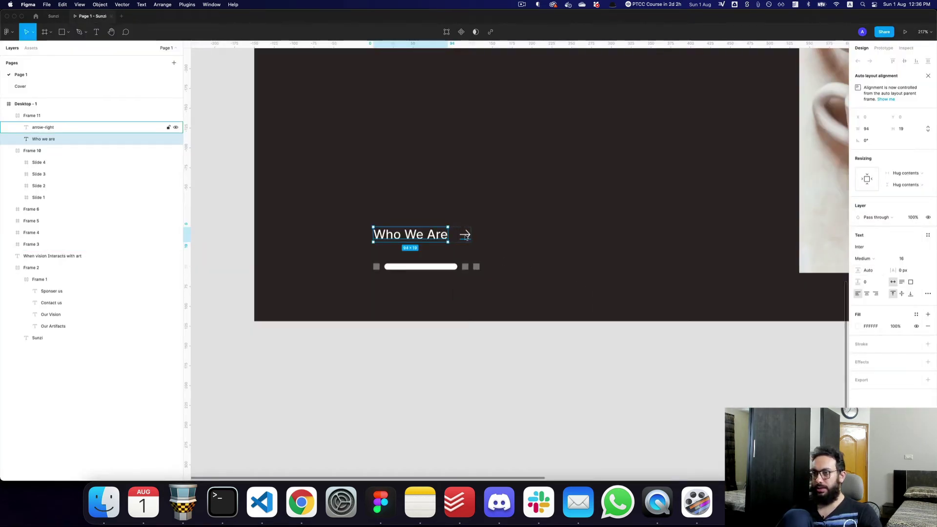
Move the "Who We Are" label with its arrow to the right of the slide indicator and preview the design
key(ctrl+shift+Tab)
click(555, 306)
drag(431, 235, 561, 266)
key(ctrl+Tab)
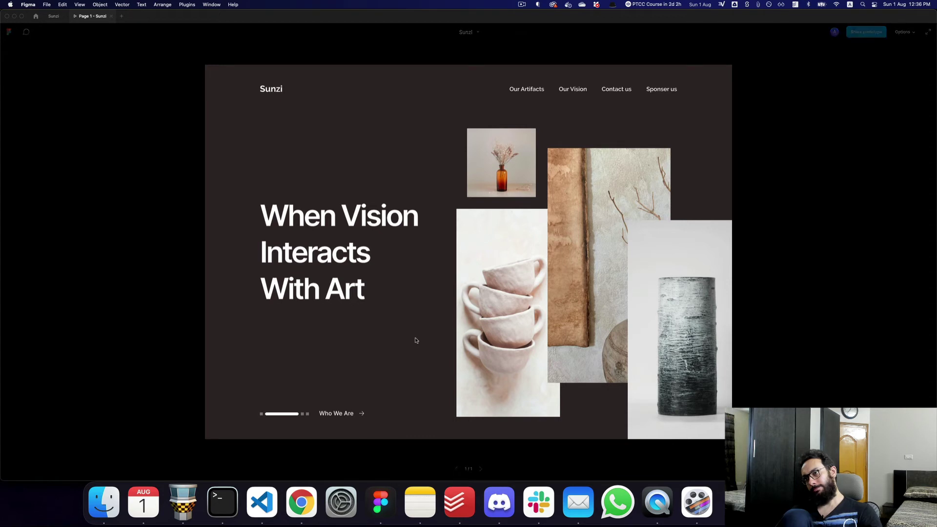
Set the auto layout spacing between "Who We Are" and its arrow to 12, and move the label closer to the slide indicator
key(ctrl+shift+Tab)
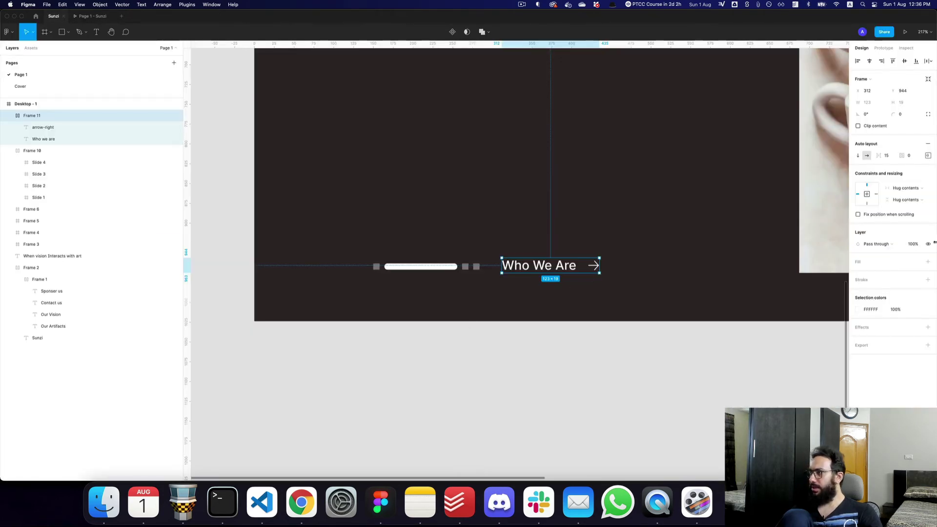
click(887, 156)
text(12)
key(Return)
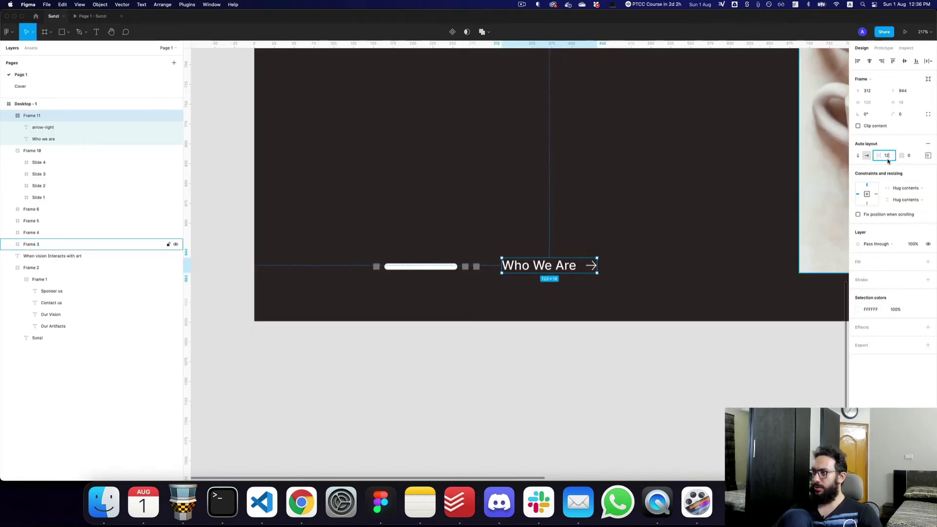
key(Return)
drag(522, 268, 516, 269)
Combine the slide indicator and the "Who We Are" label in a horizontal auto layout, aligned to left centre
shift+click(476, 266)
key(shift+a)
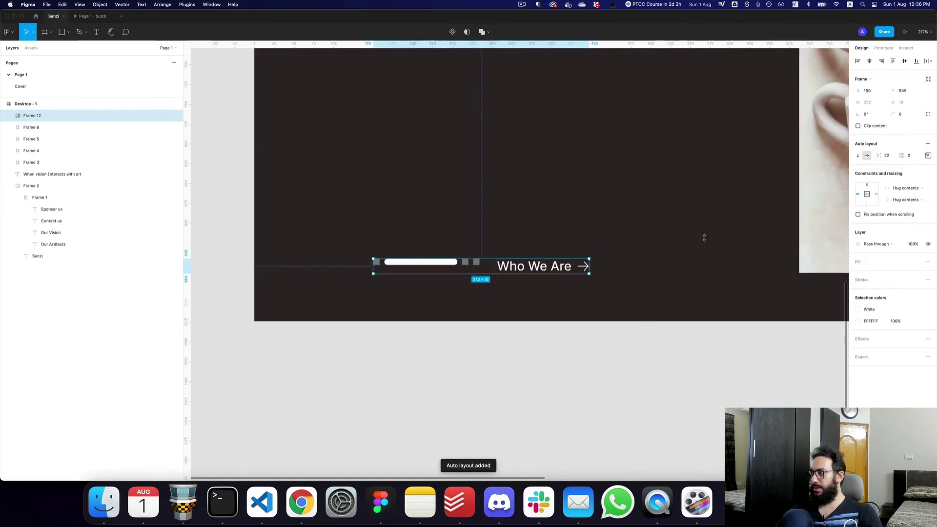
click(928, 155)
click(896, 186)
click(632, 359)
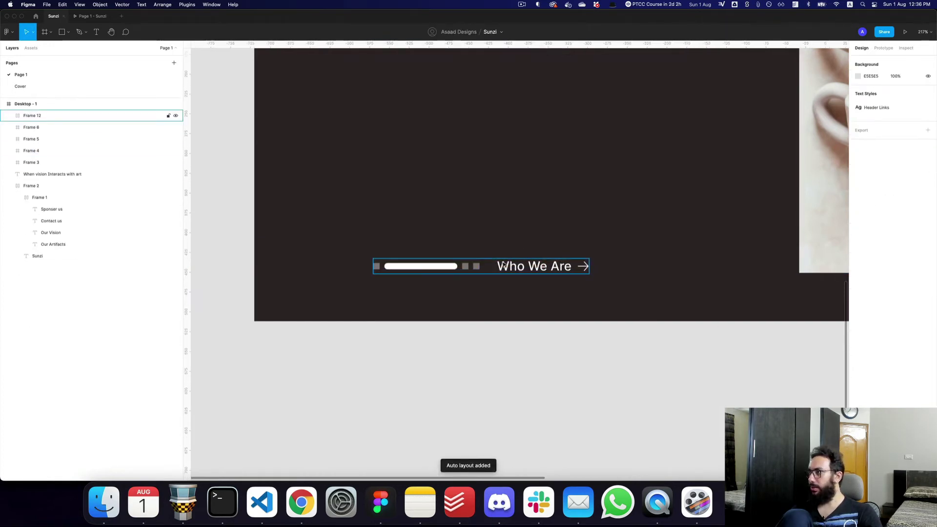
Set the auto layout spacing between the slide indicator and the "Who We Are" label to 20
click(537, 266)
click(894, 156)
text(20)
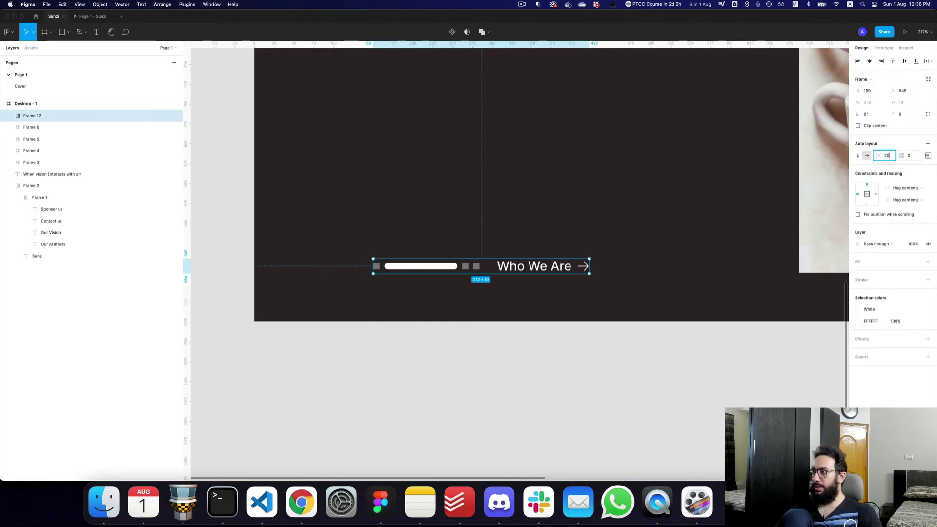
key(Return)
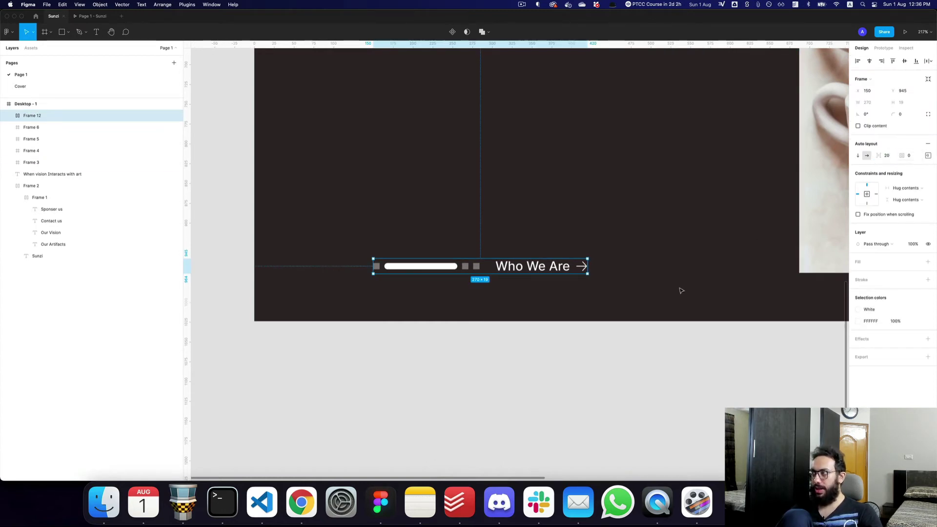
Preview the hero section with the combined slide indicator and "Who We Are" row
click(592, 345)
alt+click(608, 341)
drag(608, 343, 538, 361)
key(ctrl+Tab)
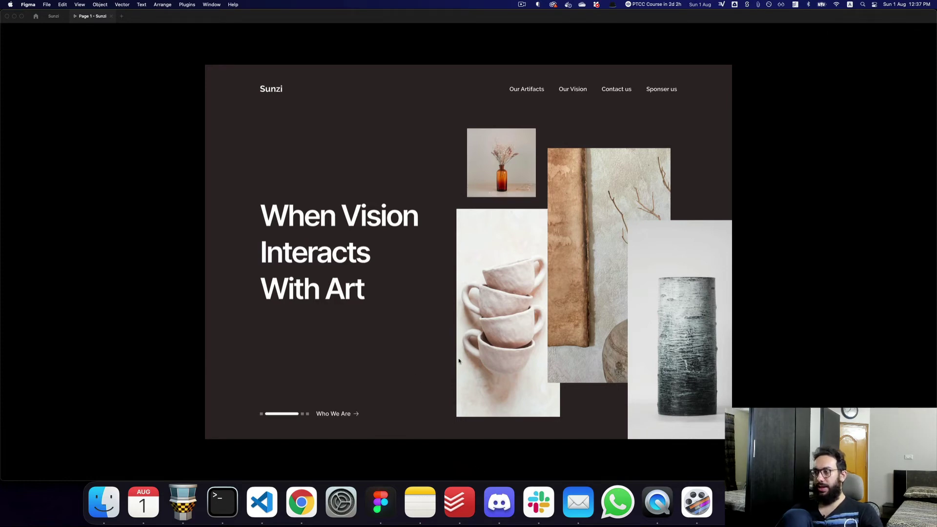
key(ctrl+Tab)
key(ctrl+Tab)
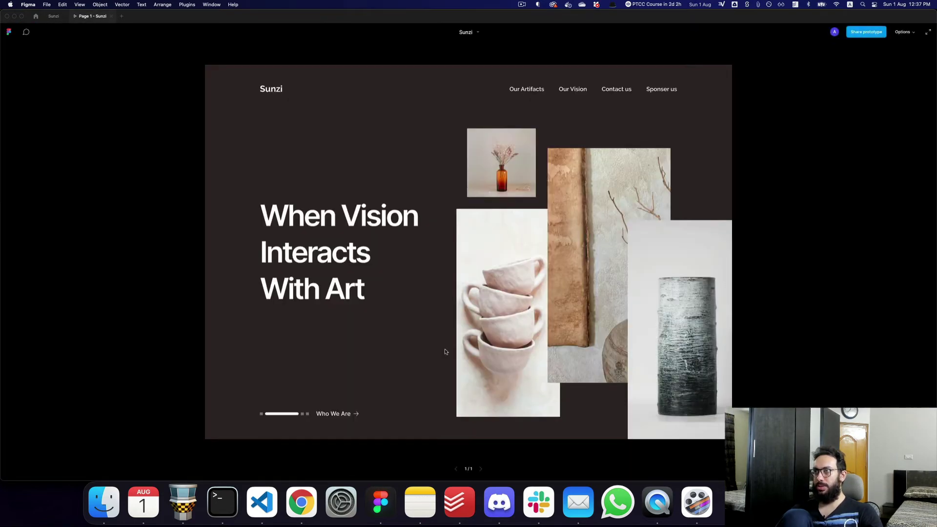
key(ctrl+Tab)
Change the Desktop - 1 frame's background fill from solid to a radial gradient
key(minus)
drag(504, 277, 392, 336)
click(330, 166)
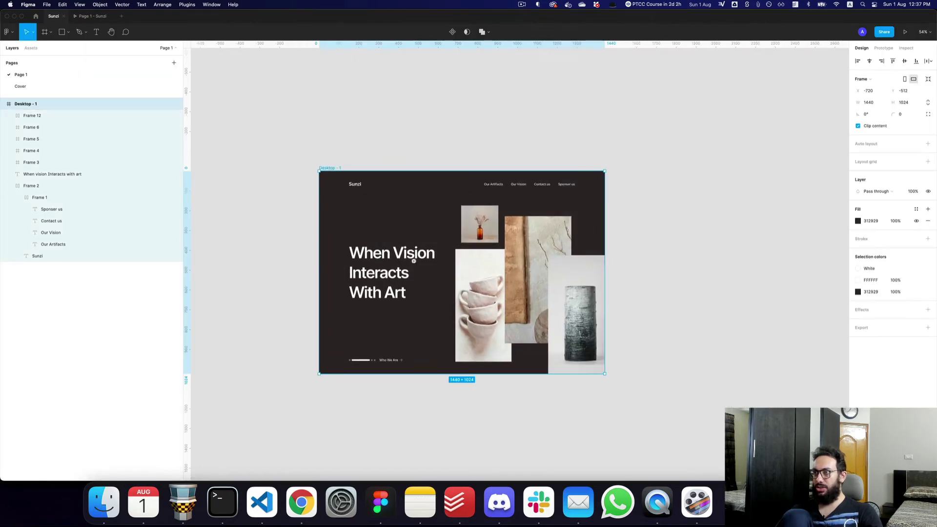
key(plus)
drag(484, 267, 468, 270)
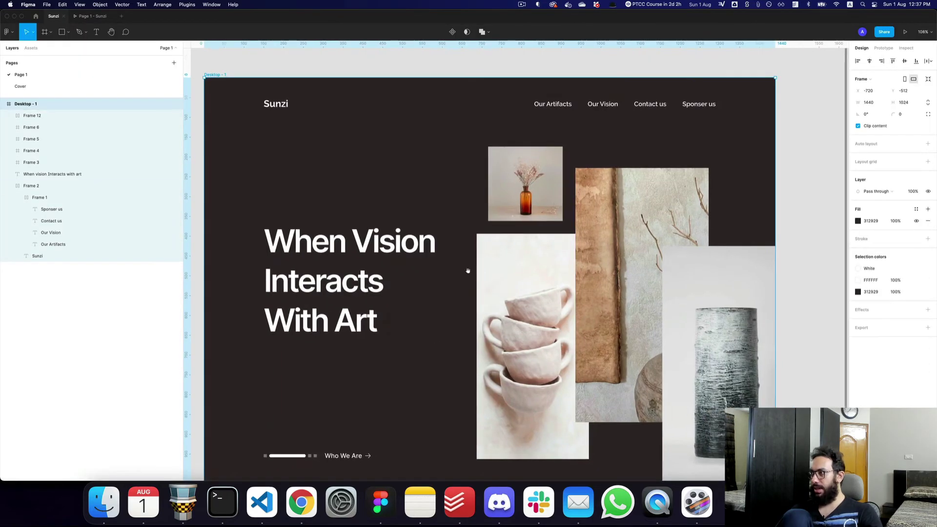
click(858, 221)
click(772, 223)
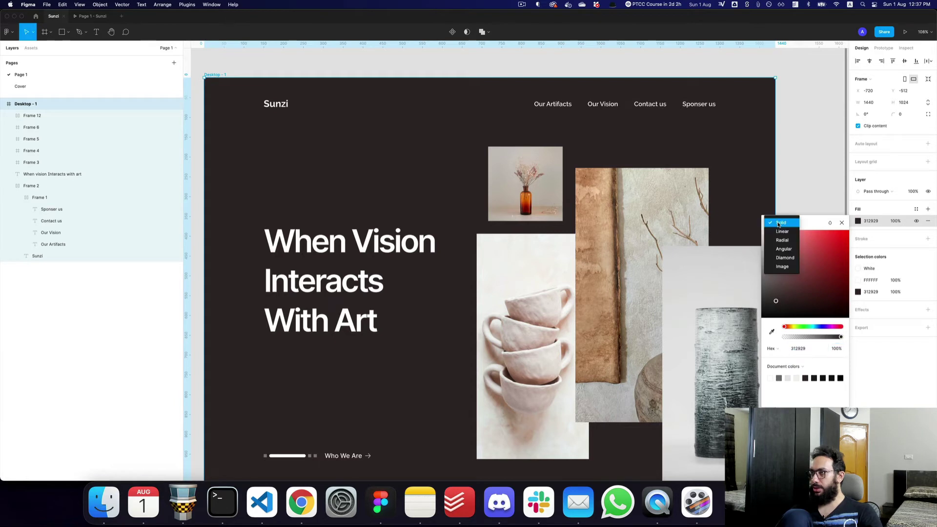
click(764, 243)
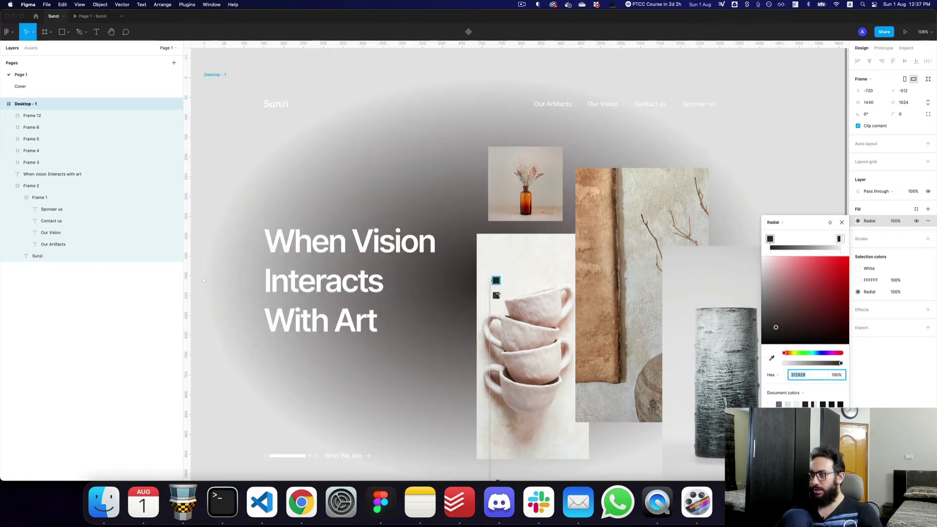
Move the radial gradient's centre over the brown wall-hanging photo and set the outer colour stop's opacity to 100%
drag(495, 279, 601, 279)
scroll(582, 345, down, 5)
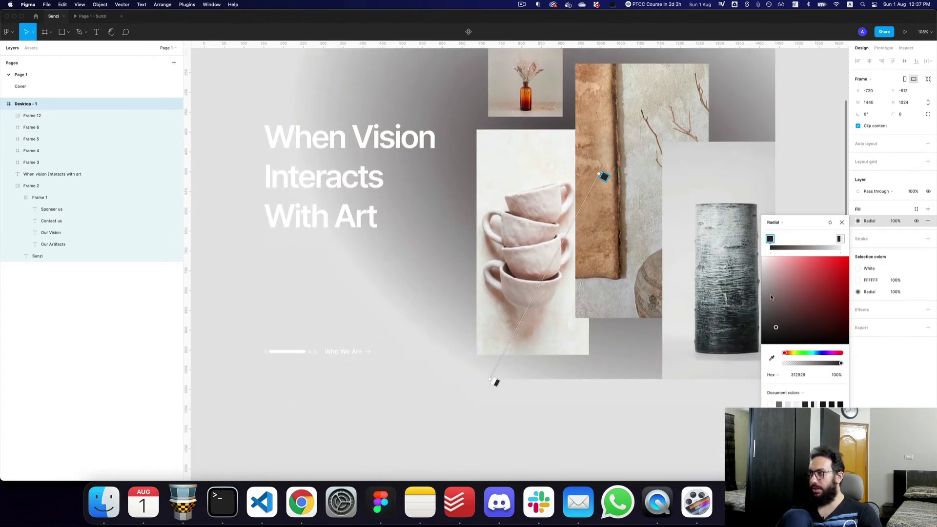
drag(791, 314, 798, 278)
key(super+z)
click(839, 239)
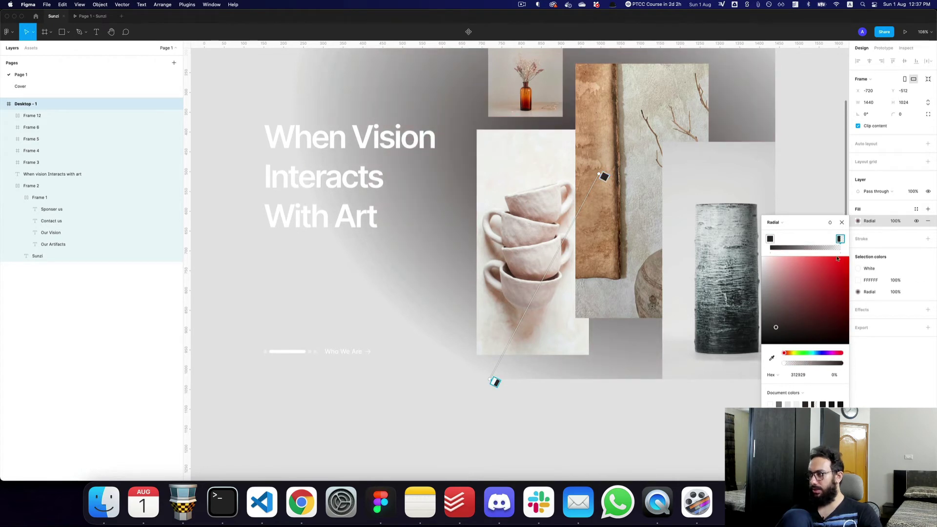
click(834, 375)
text(100)
key(Return)
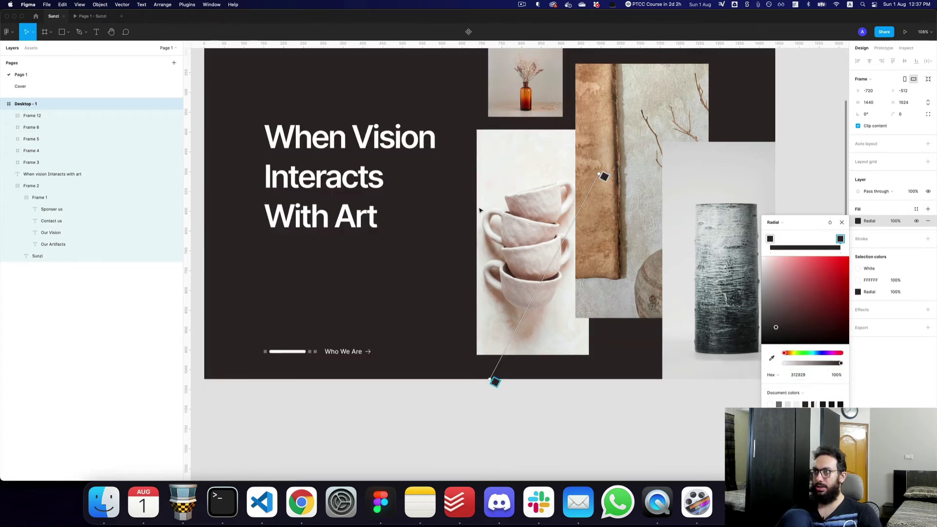
Lighten the gradient's inner colour stop to 625251 and preview the design
scroll(475, 209, up, 4)
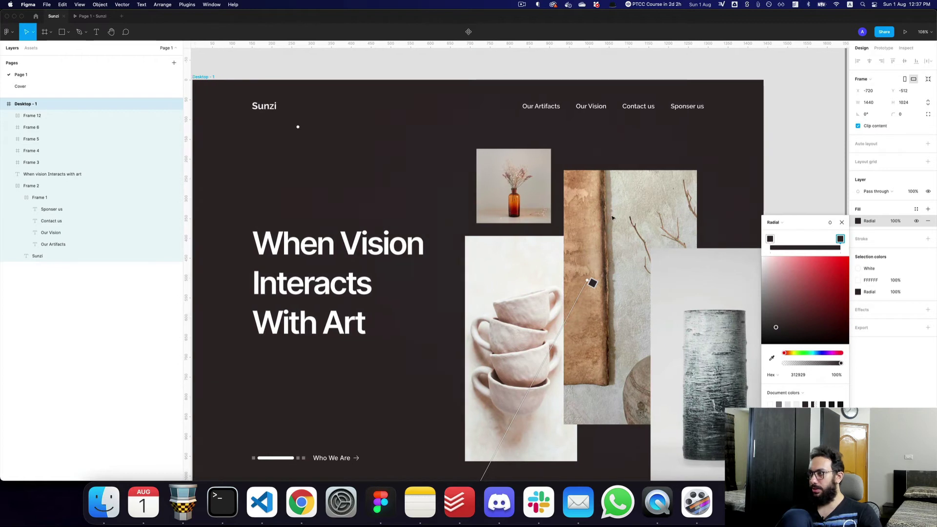
scroll(766, 233, down, 2)
click(770, 239)
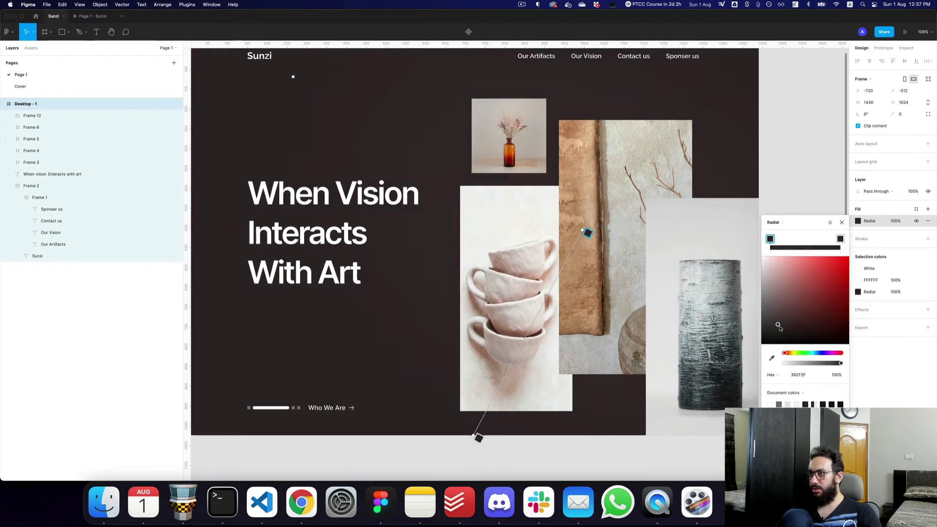
mouse_move(776, 327)
mouse_down()
mouse_move(791, 306)
mouse_move(776, 311)
mouse_up()
key(super+alt+Return)
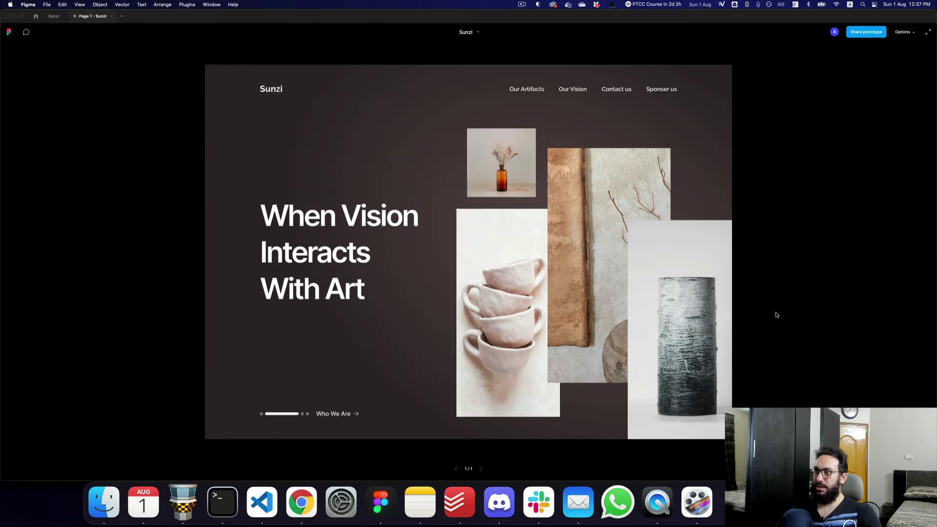
key(ctrl+shift+Tab)
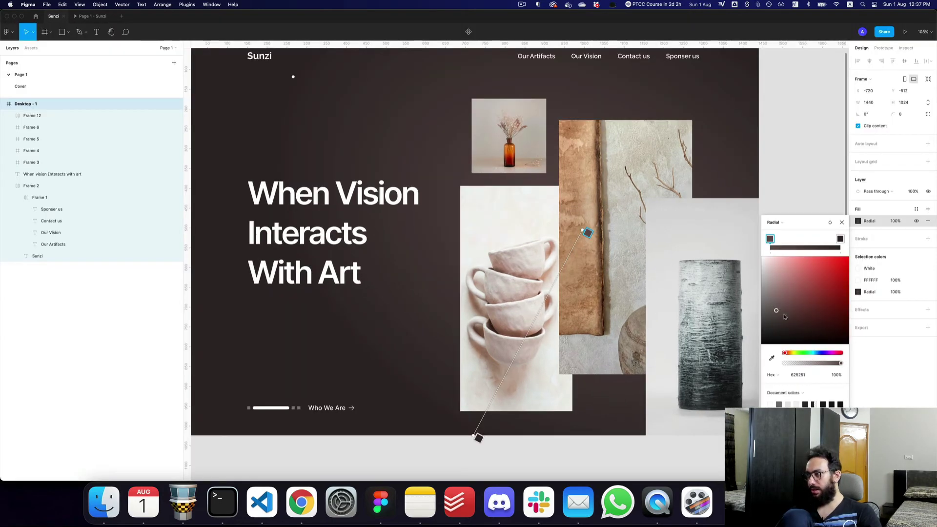
Darken the gradient's inner colour stop slightly and preview the background again
drag(777, 311, 778, 317)
key(ctrl+Tab)
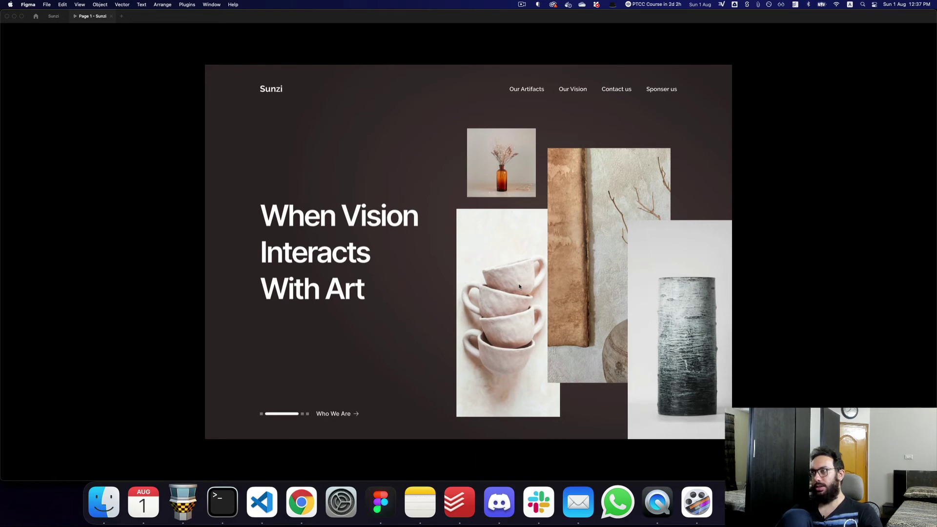
key(ctrl+shift+Tab)
key(super+minus)
click(842, 220)
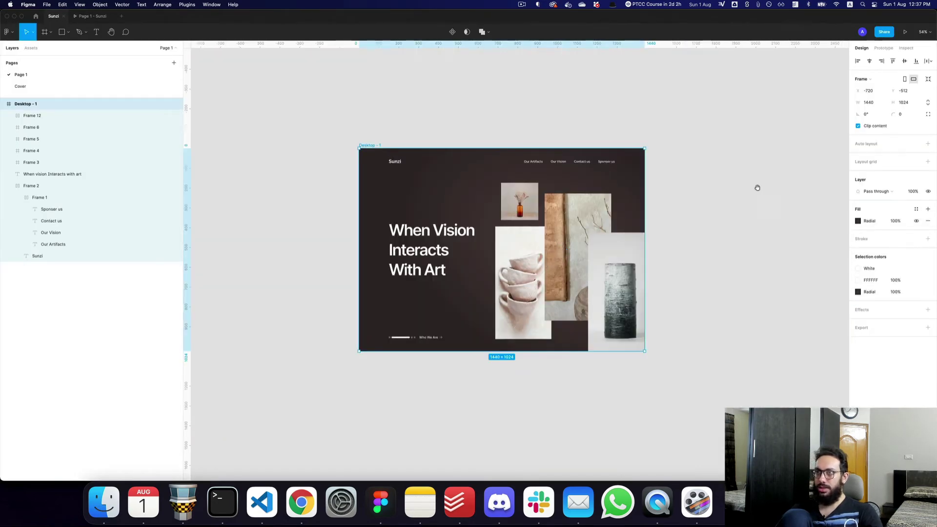
Duplicate the Desktop - 1 frame beside the original
drag(757, 187, 633, 193)
click(572, 178)
click(256, 150)
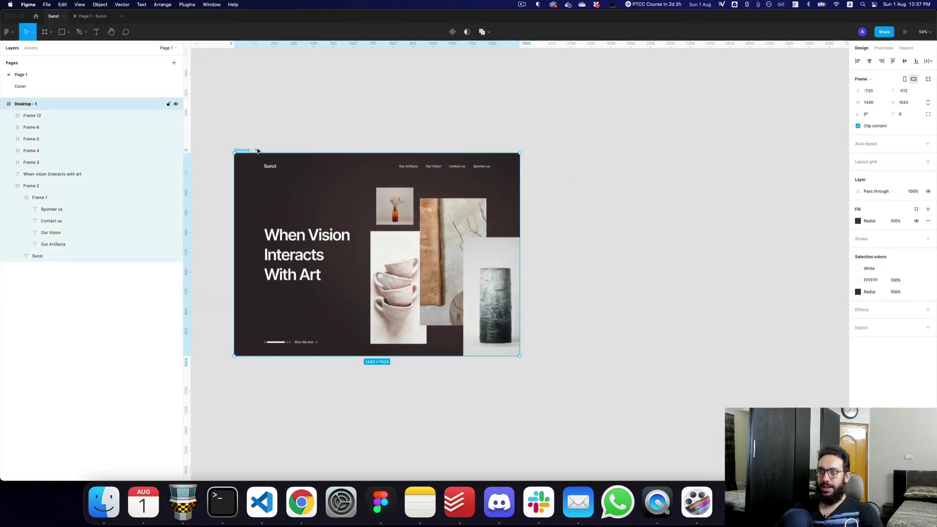
key(super+d)
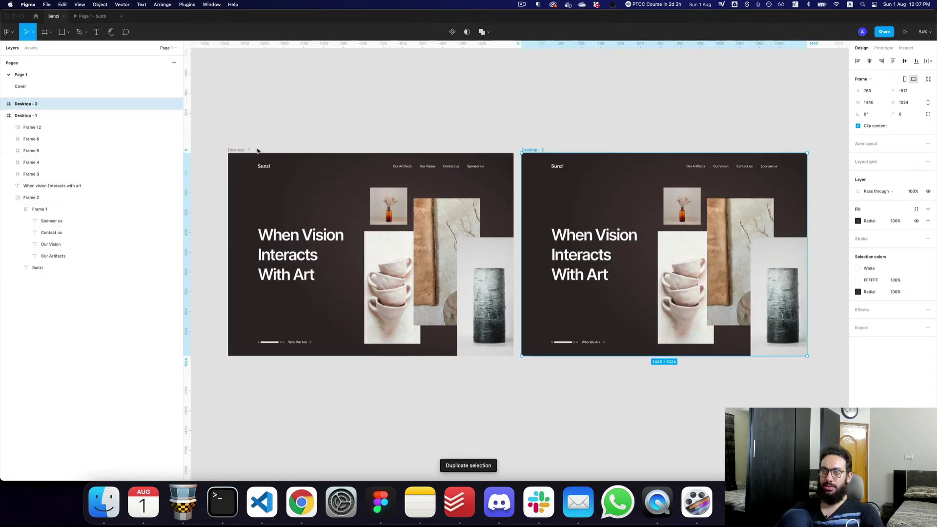
drag(484, 178, 473, 180)
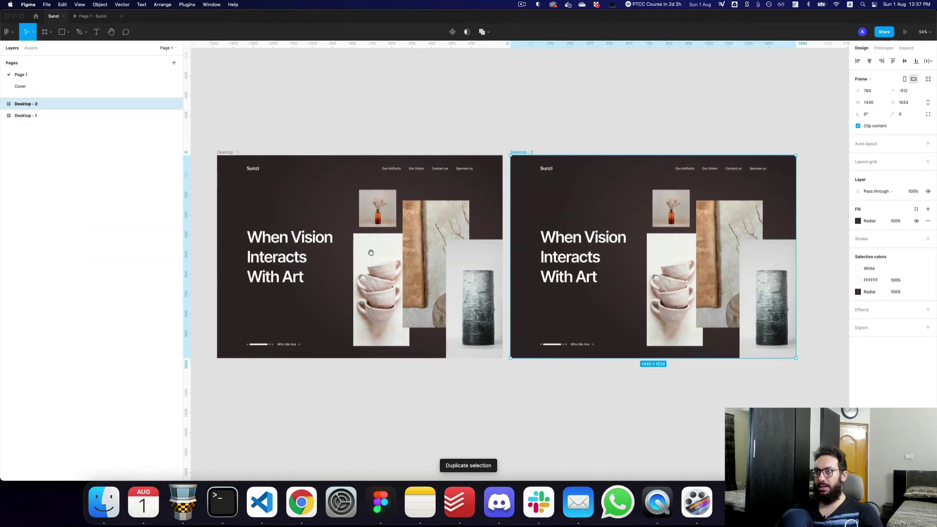
Link the "Who We Are" label in Desktop - 1 to Desktop - 2 with an on-click, instant prototype connection
scroll(284, 347, up, 5)
double_click(289, 344)
scroll(336, 326, down, 5)
click(883, 48)
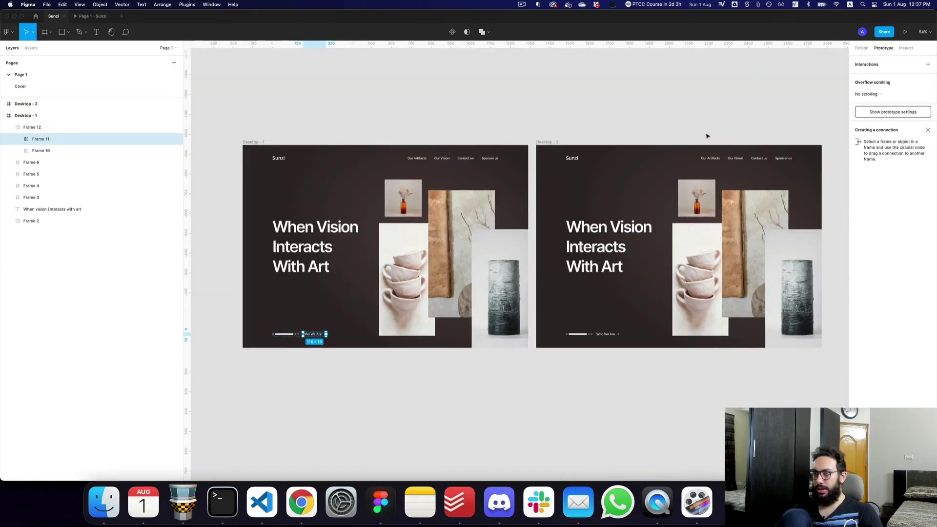
drag(326, 334, 584, 328)
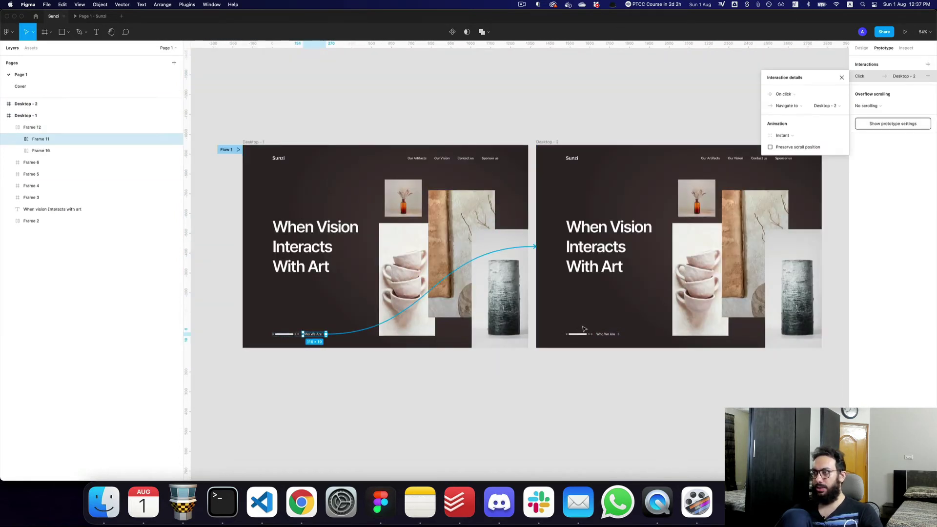
Move the long white active bar one position to the right in Desktop - 2's slide indicator
click(861, 50)
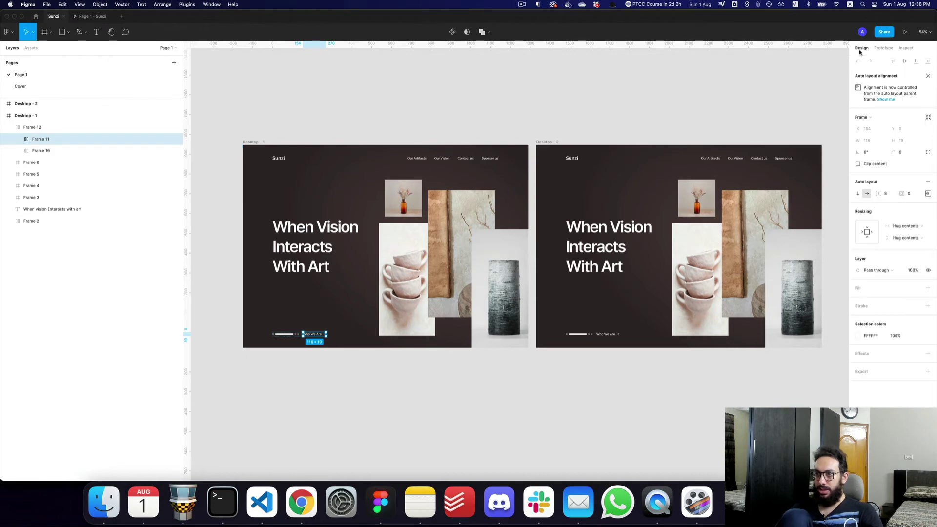
click(287, 335)
scroll(698, 339, up, 5)
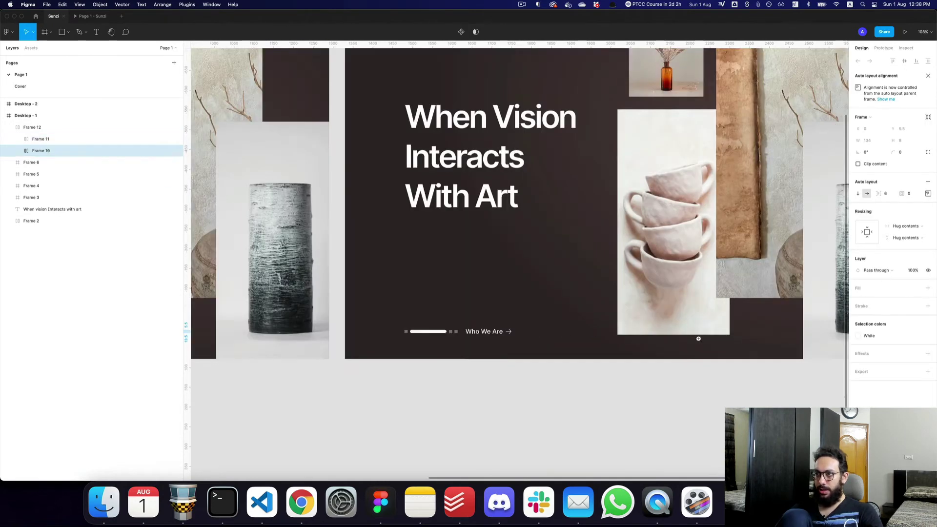
click(446, 326)
super+click(425, 337)
key(Right)
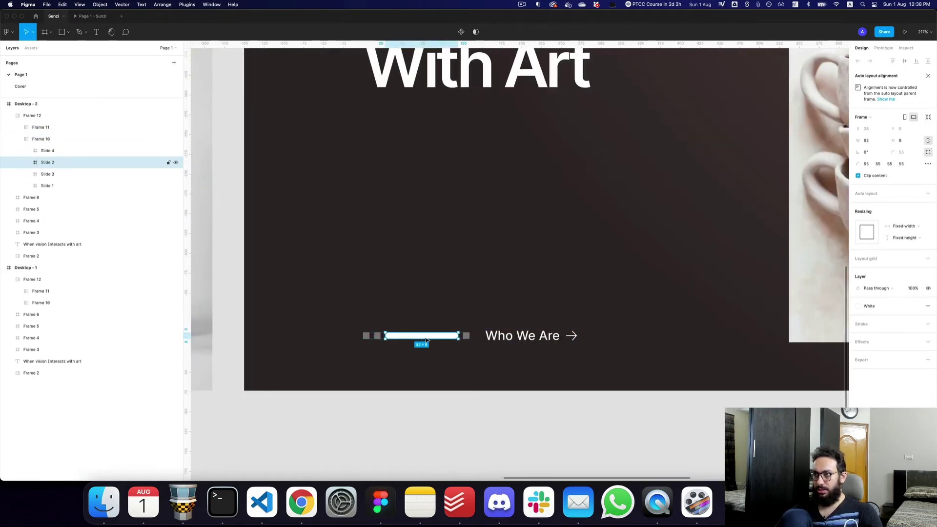
scroll(499, 333, down, 5)
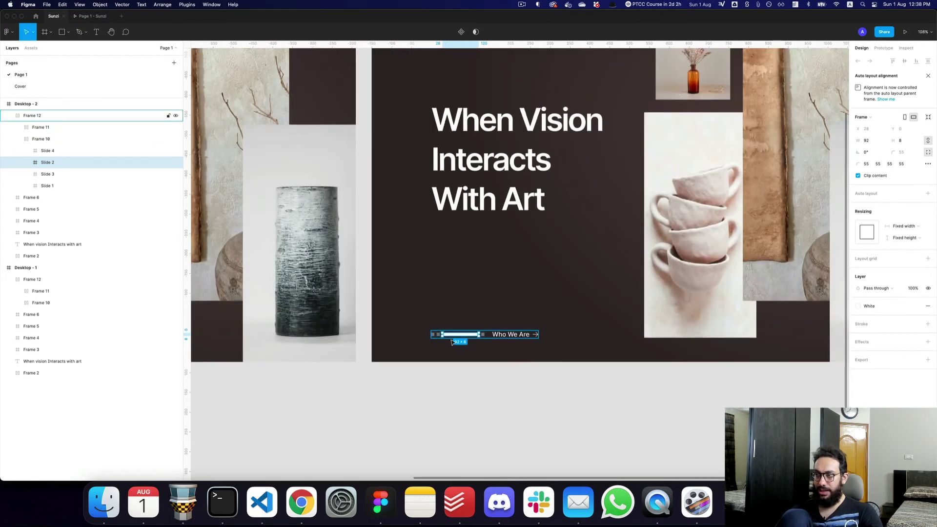
Replace the "Who We Are" text in Desktop - 1 with "Next Slide" and copy the new text
click(510, 335)
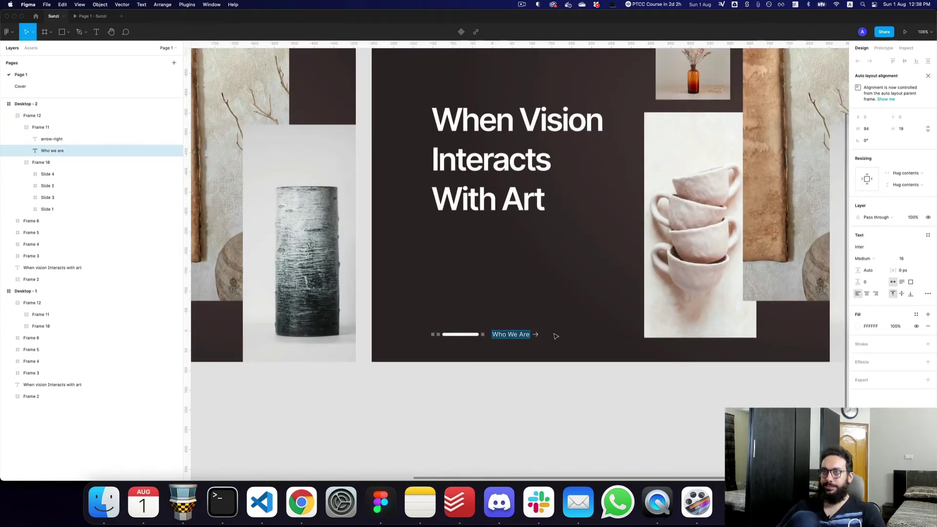
scroll(488, 337, left, 10)
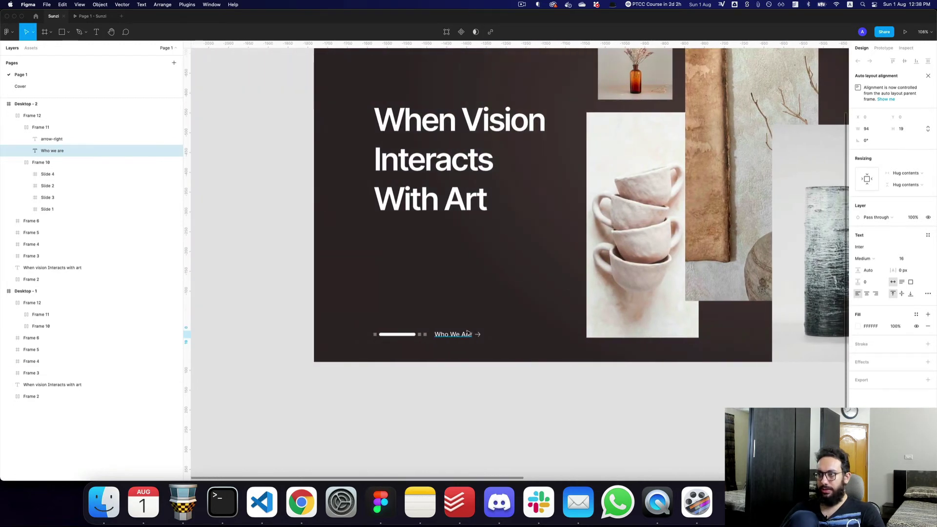
click(443, 337)
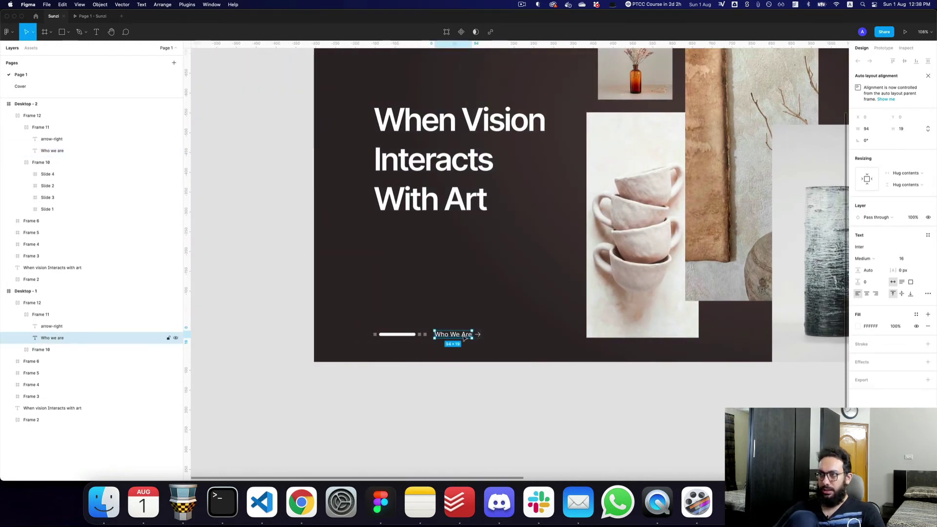
double_click(464, 337)
text(Title)
key(super+a)
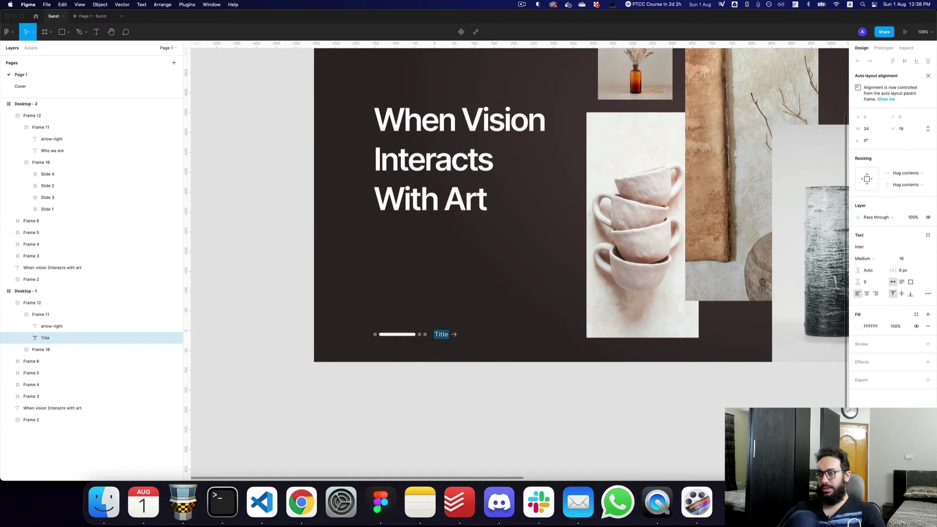
text(Next Slide)
key(super+a)
key(super+c)
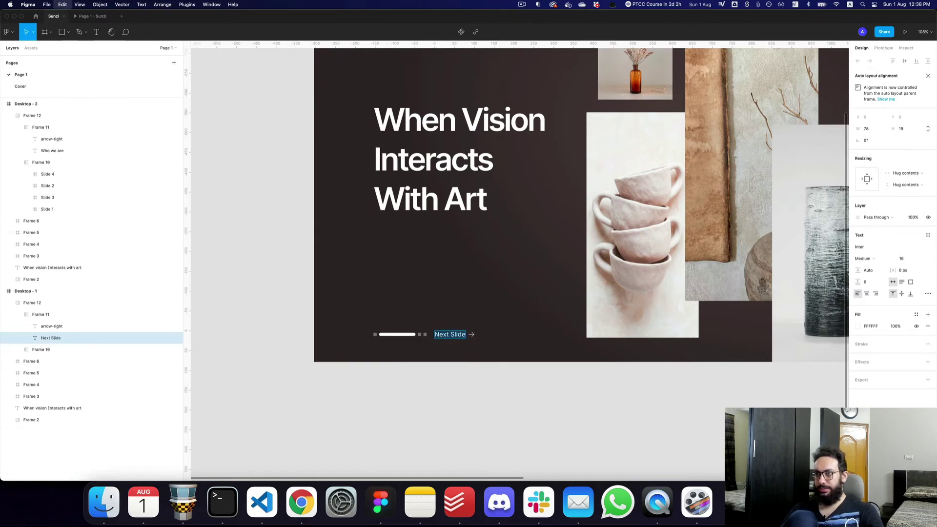
key(BackSpace)
key(super+z)
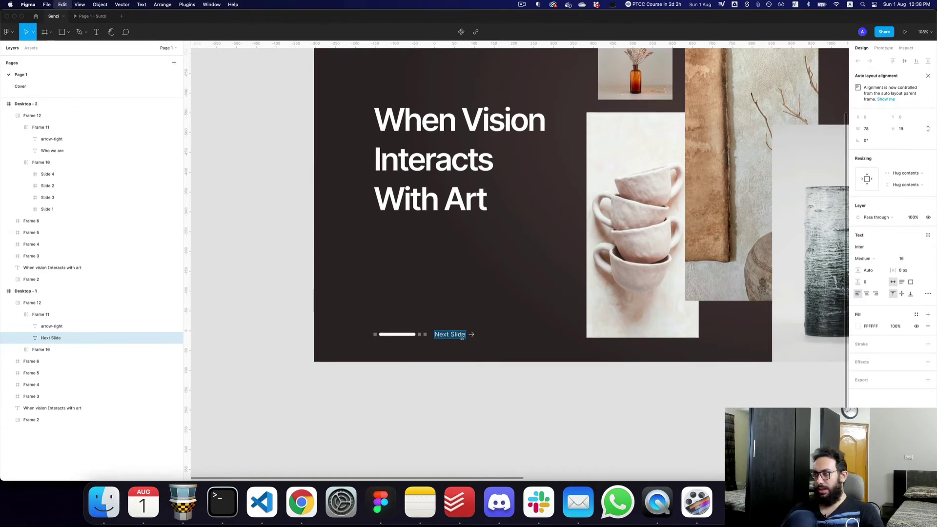
Paste "Next Slide" over the "Who We Are" text in Desktop - 2 and remove the extra line break
scroll(631, 334, right, 10)
double_click(631, 335)
key(super+v)
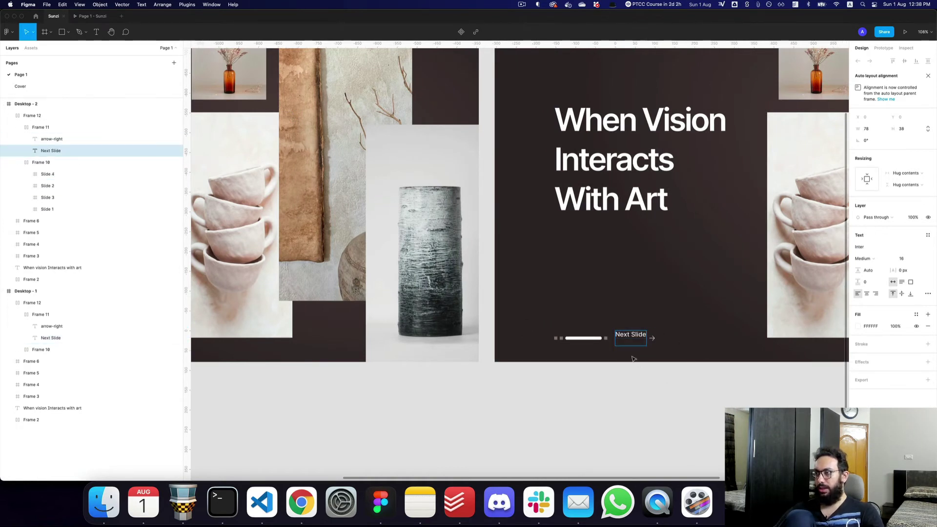
key(BackSpace)
key(Escape)
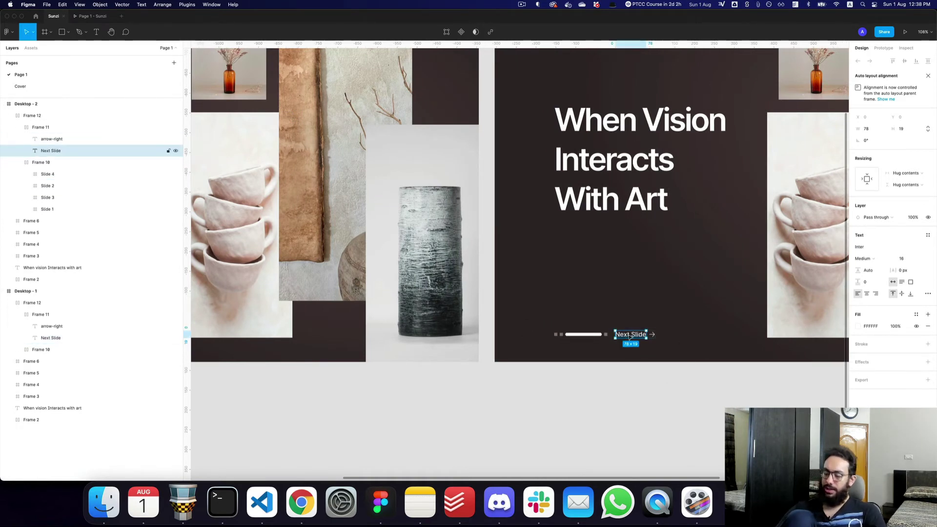
Change the link label beside Desktop - 2's slide indicator to "Our Vision"
double_click(629, 336)
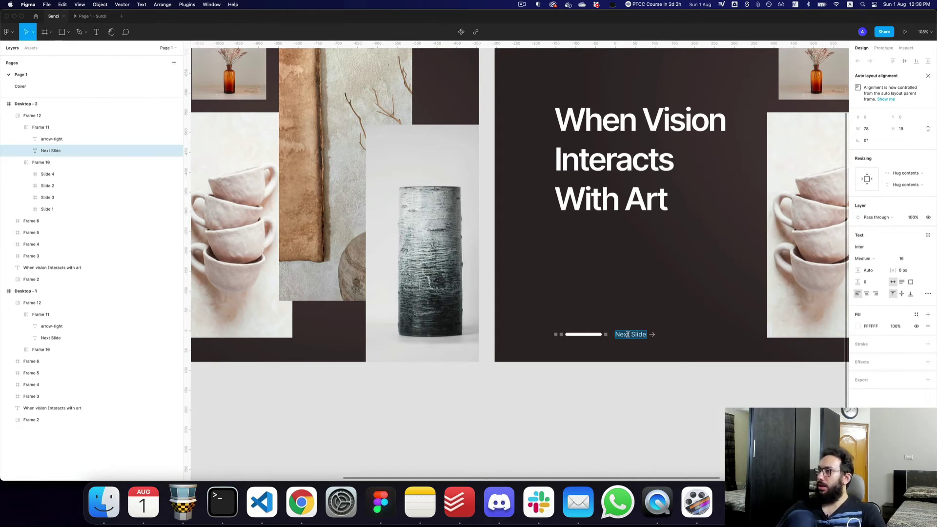
text(Our Vision)
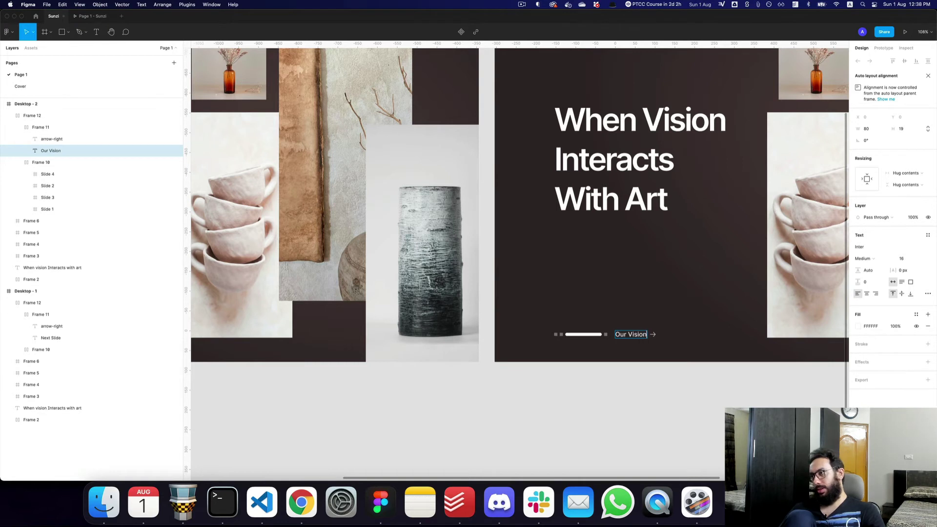
click(672, 379)
scroll(684, 372, down, 5)
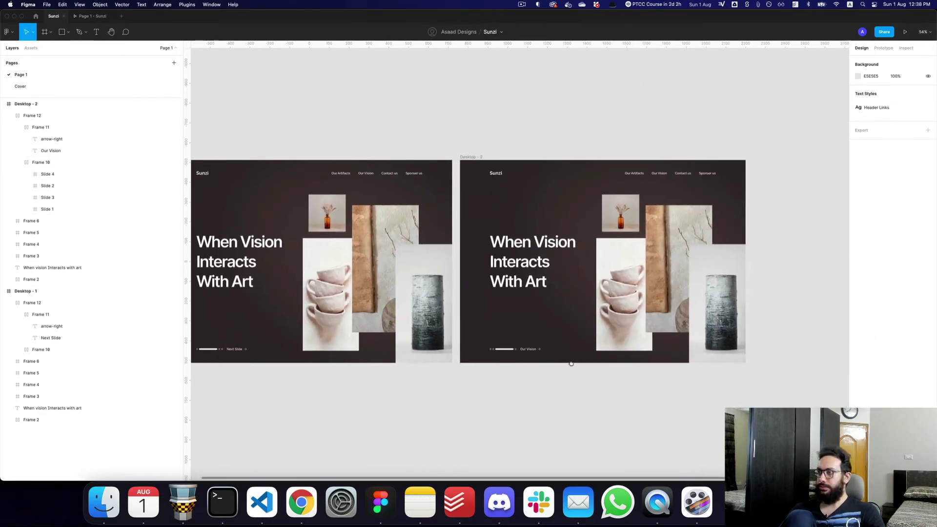
Show the prototype connections of the two slide frames and check Desktop - 1 in the prototype preview
drag(571, 364, 568, 363)
scroll(566, 266, left, 5)
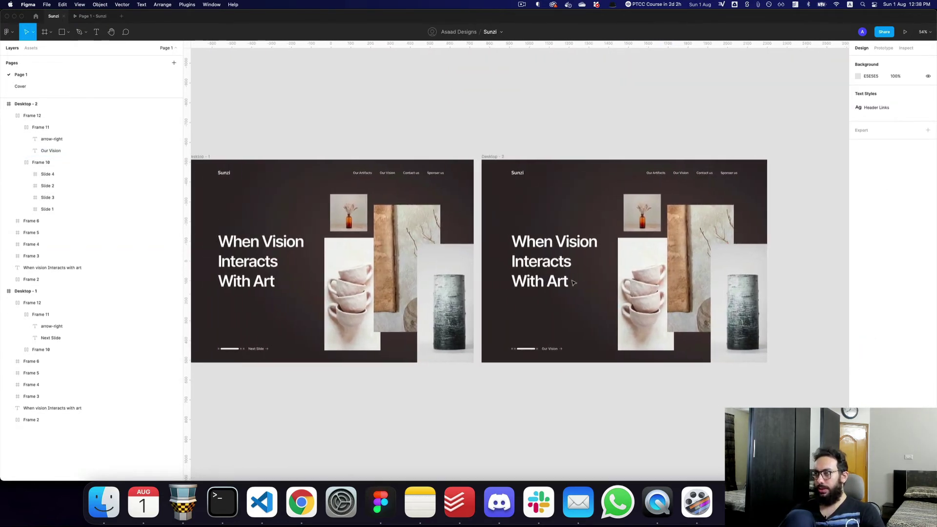
scroll(574, 283, up, 5)
scroll(574, 288, down, 2)
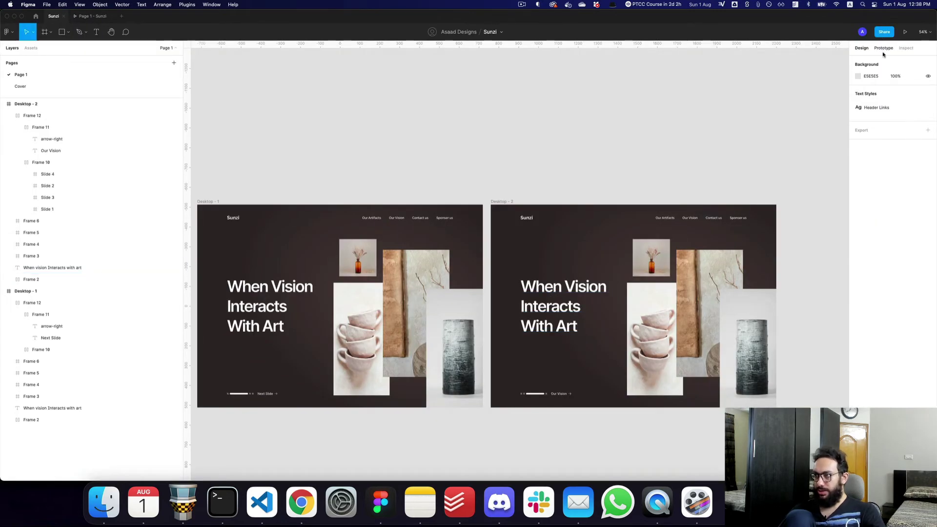
click(883, 51)
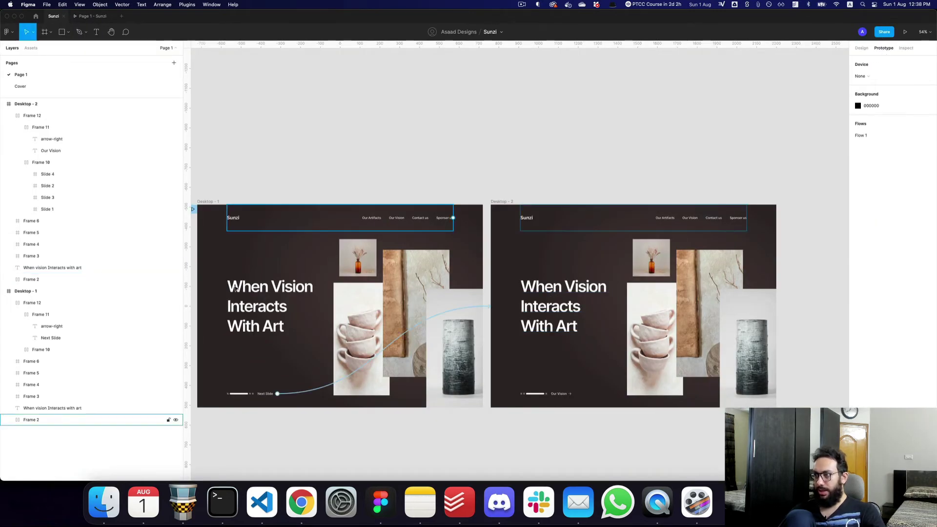
key(ctrl+Tab)
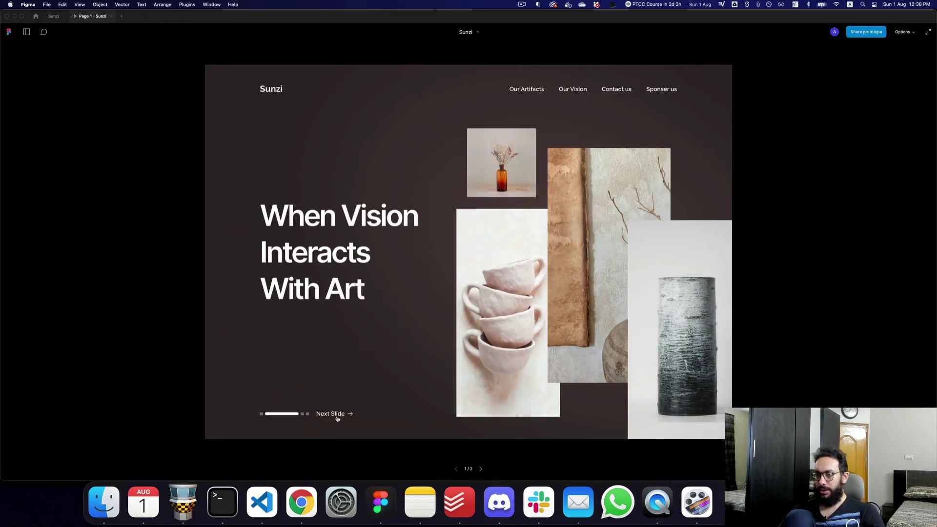
key(ctrl+Tab)
Change the "Next Slide" link label beside Desktop - 1's slide indicator to "Who We Are"
scroll(338, 405, left, 2)
scroll(322, 396, up, 5)
double_click(323, 391)
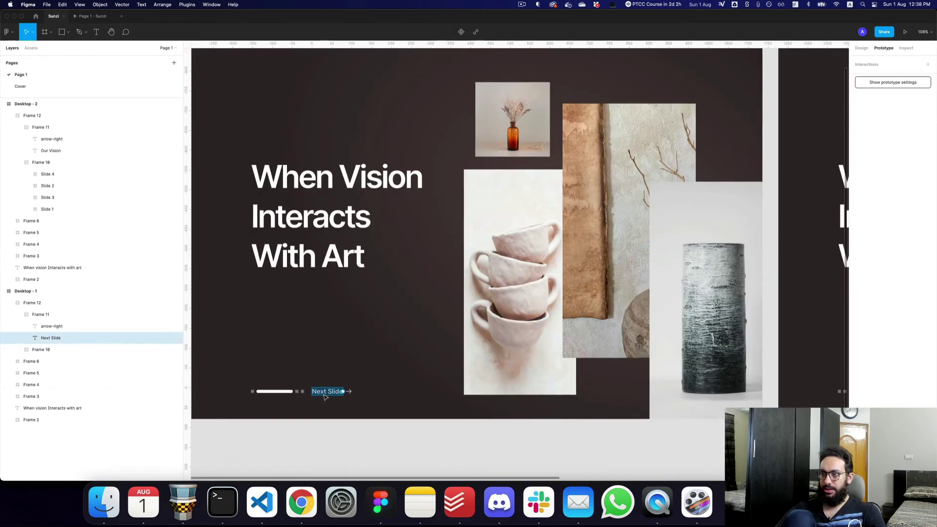
text(Who We Are)
key(Escape)
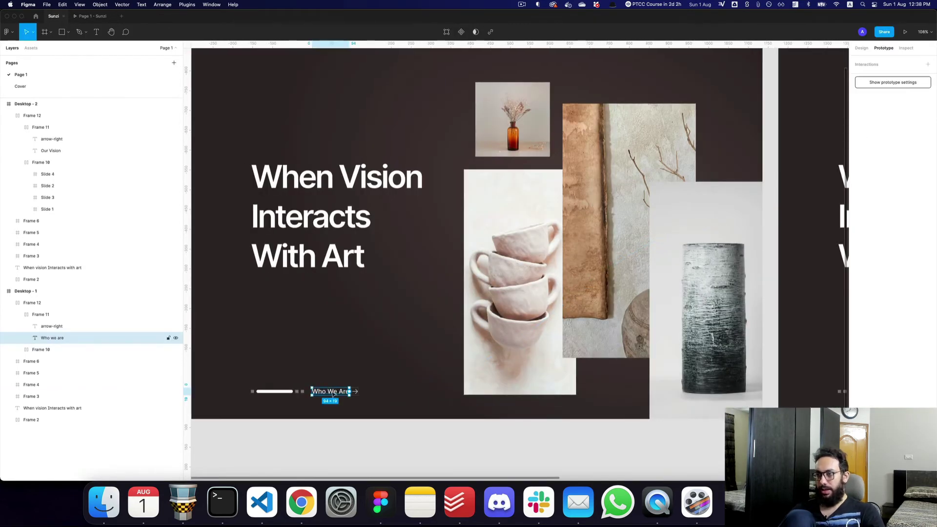
Test the "Who We Are" link in the prototype preview and return to the design file
key(super+alt+Return)
click(337, 415)
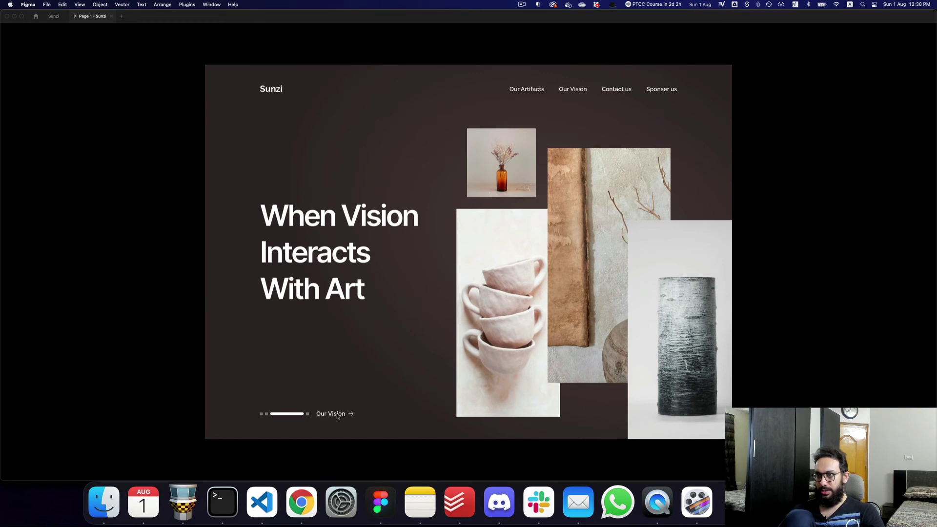
key(ctrl+Tab)
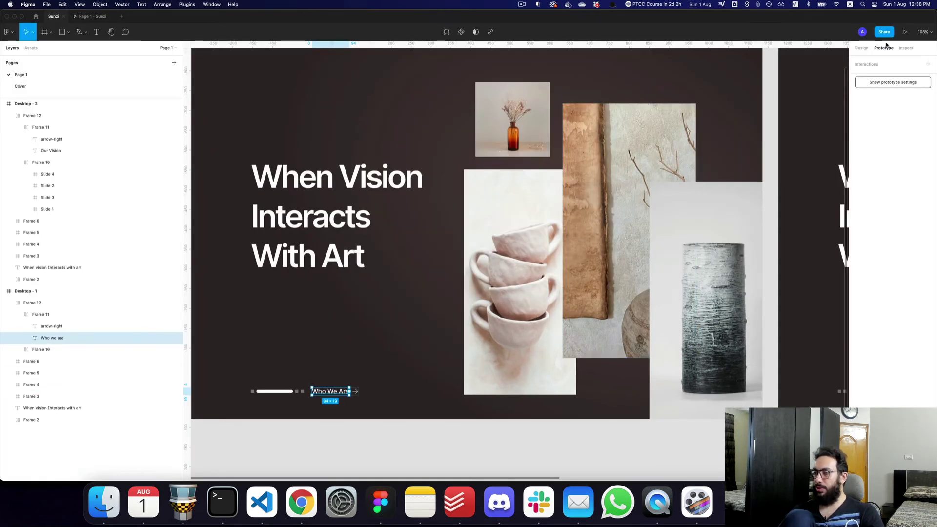
Replace the instant transition on Desktop - 1's "Who We Are" link with an animated one and check it in the preview
click(404, 437)
click(382, 393)
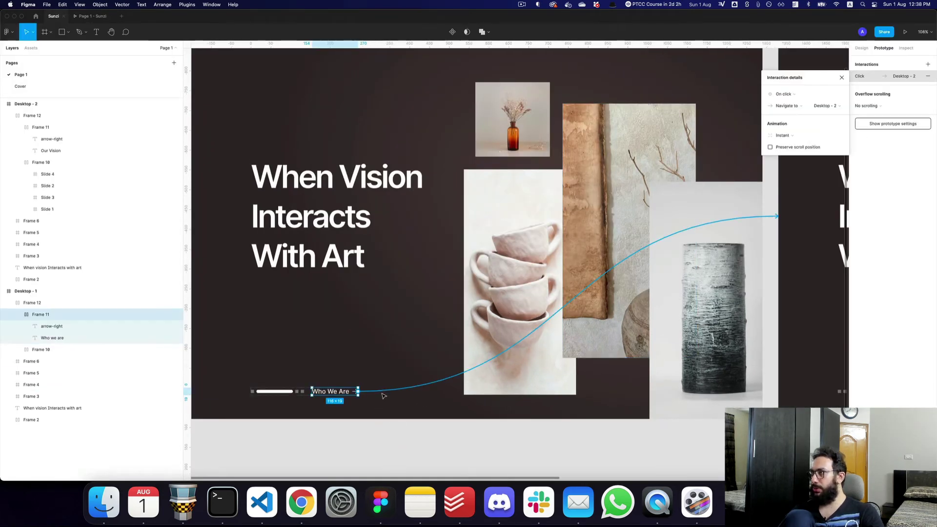
click(785, 137)
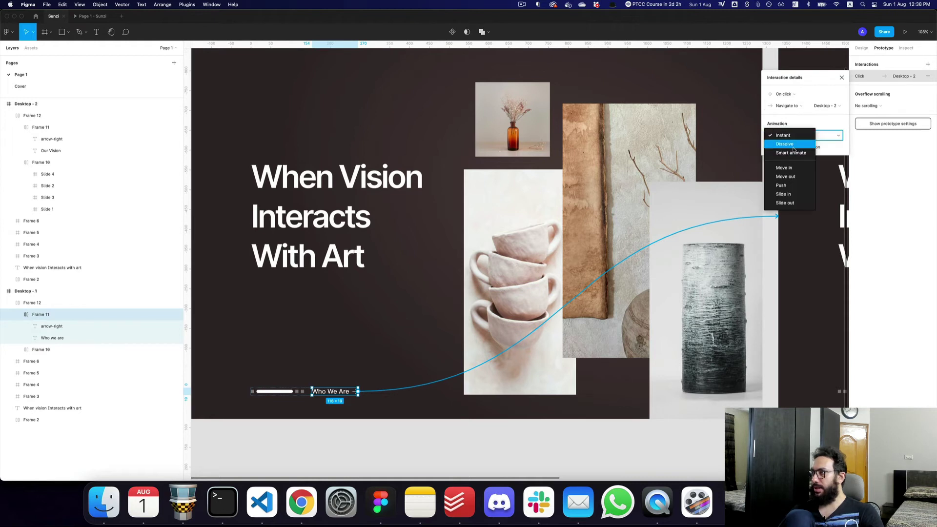
click(790, 168)
key(ctrl+Tab)
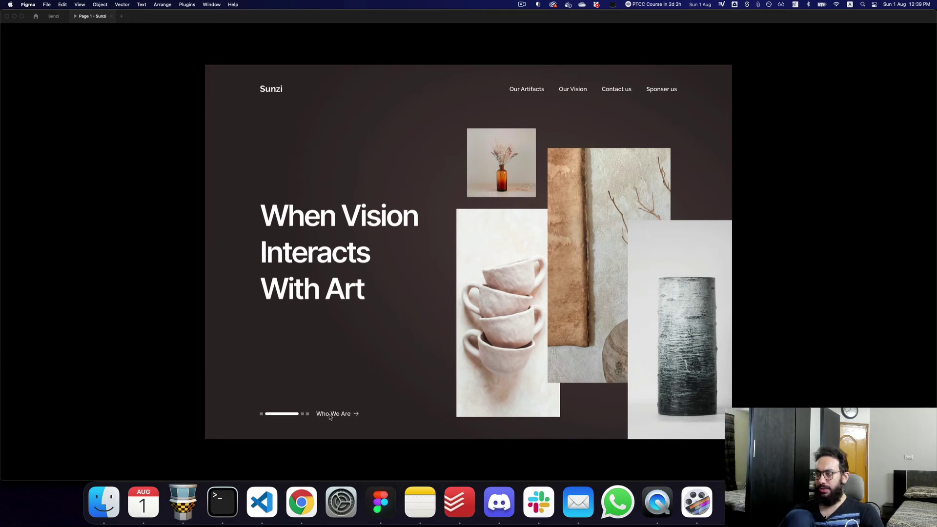
key(ctrl+Tab)
Move the long white Slide 2 bar one position to the left in Desktop - 2's slide indicator
scroll(849, 379, left, 10)
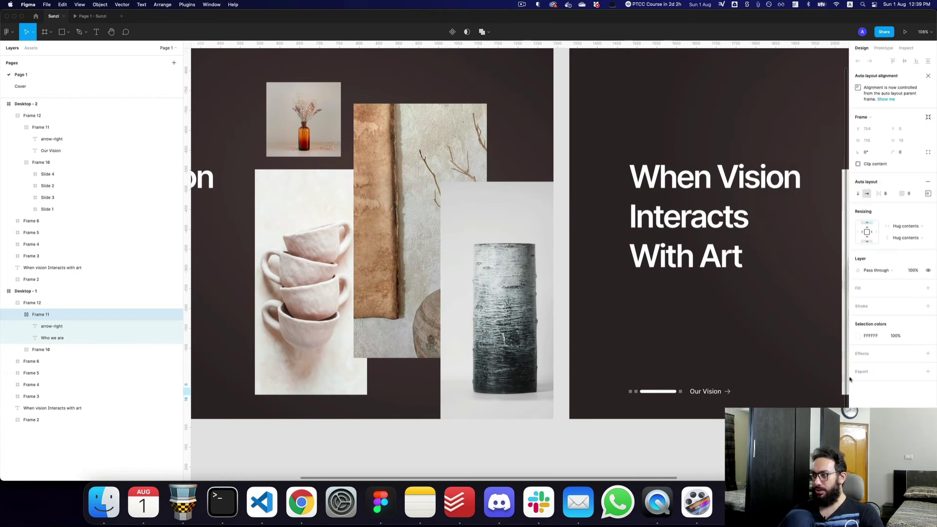
click(679, 398)
click(643, 388)
key(Left)
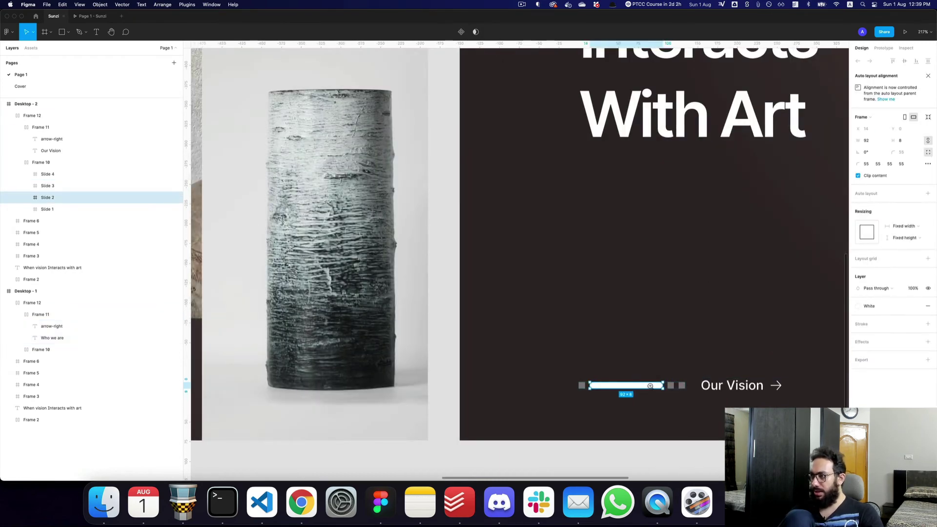
ctrl+scroll(650, 386, up, 5)
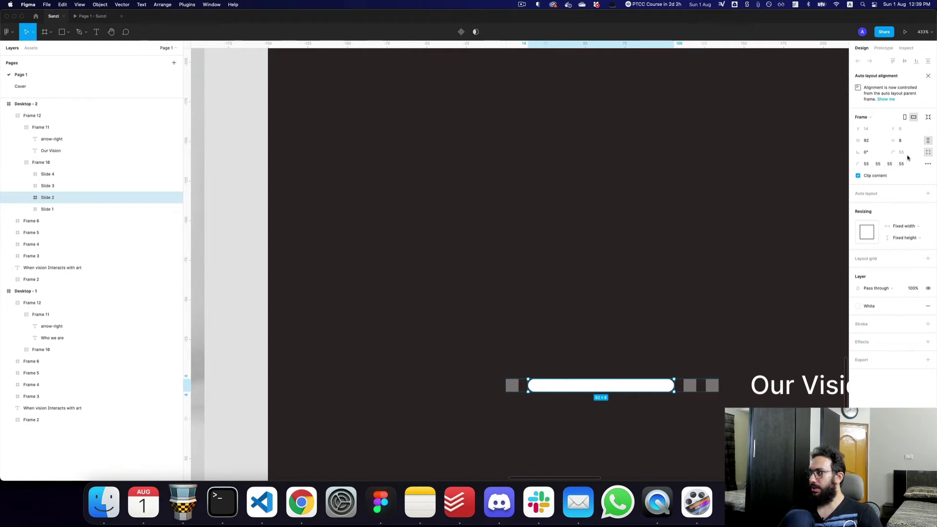
Set a uniform corner radius of 0 on the Slide 2 bar in Desktop - 2's indicator
ctrl+scroll(546, 328, down, 5)
scroll(585, 330, left, 5)
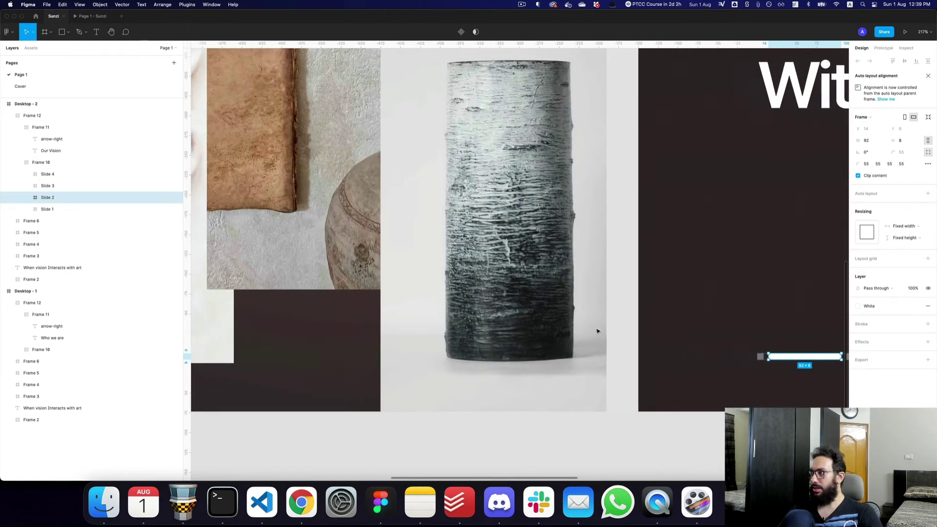
scroll(598, 330, right, 9)
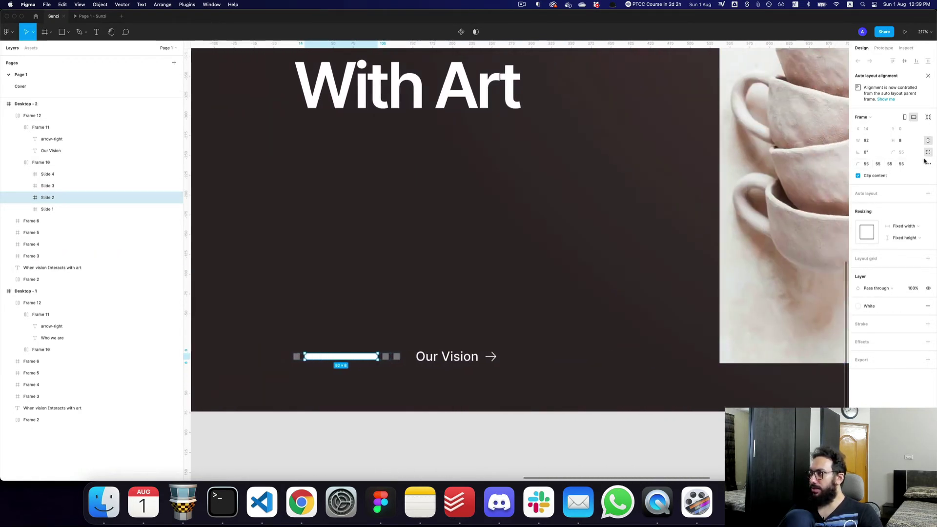
click(927, 153)
click(906, 156)
text(0)
key(Return)
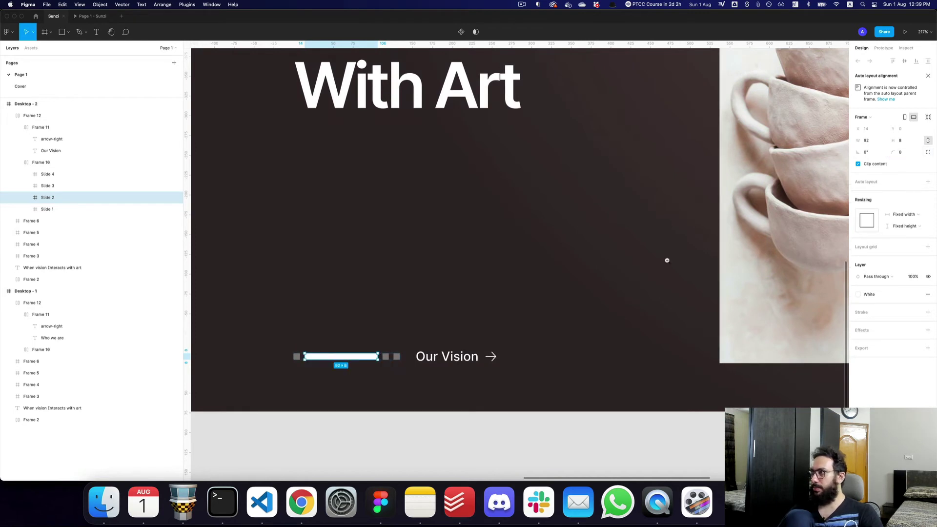
Resize Desktop - 2's Slide 2 marker to 8 × 8 and give it the 40% opacity of the neighbouring Slide 3 square
text(8)
key(Return)
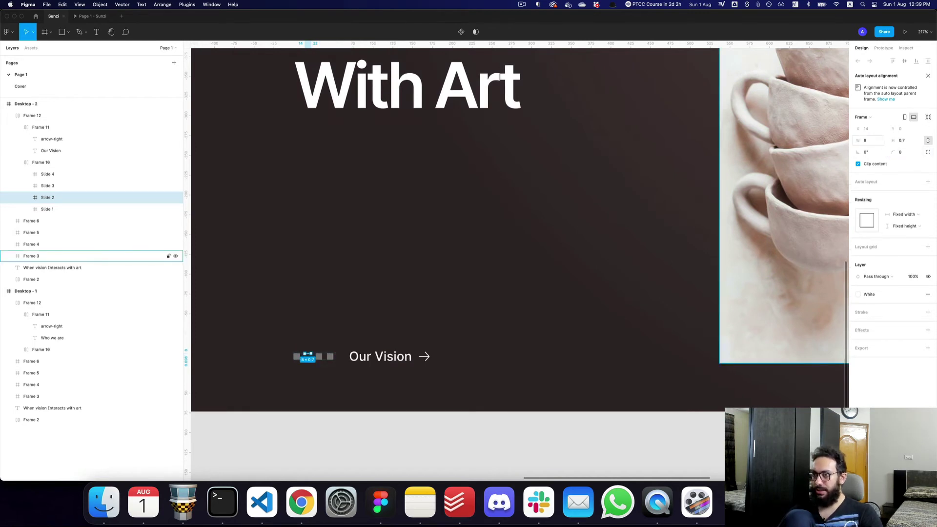
scroll(297, 364, up, 5)
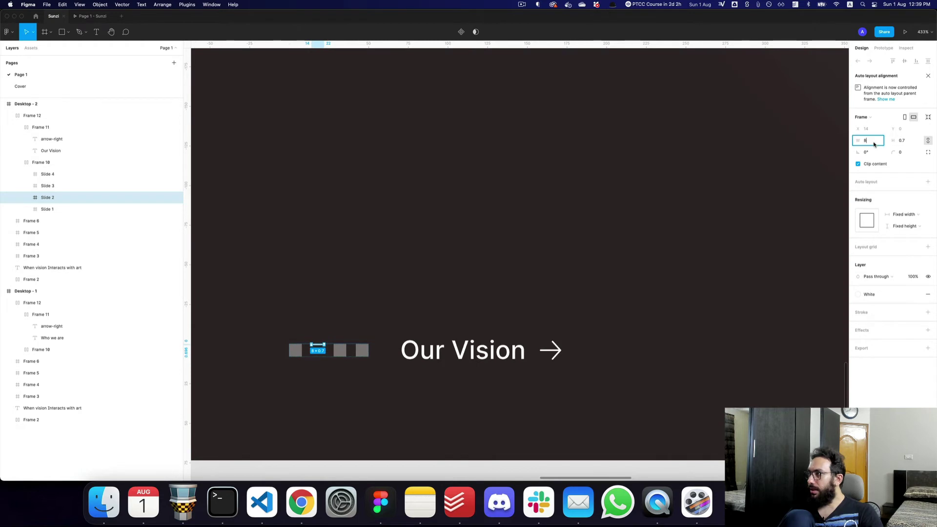
click(902, 141)
text(8)
key(Return)
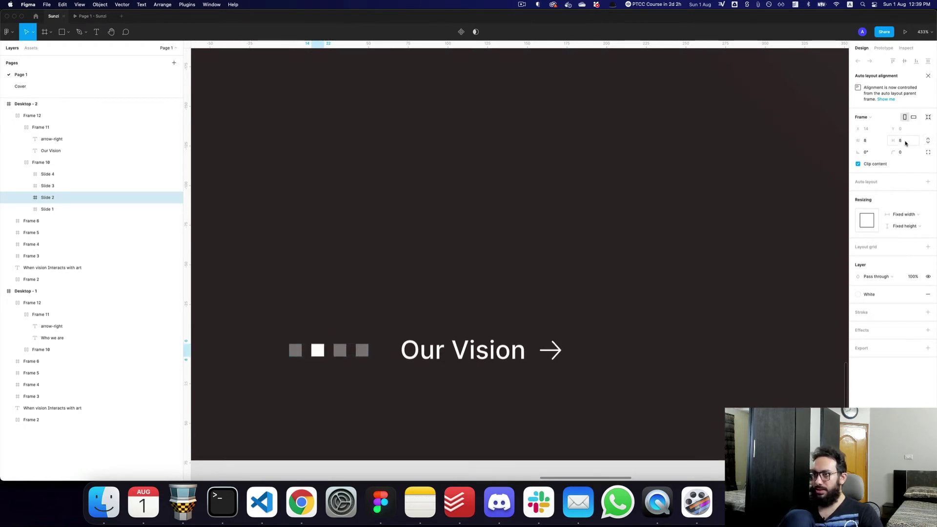
click(340, 351)
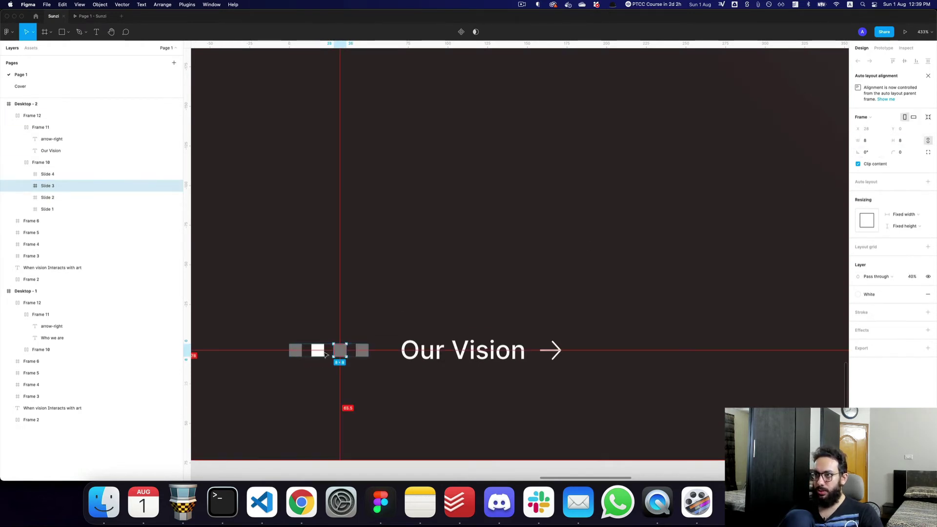
click(323, 352)
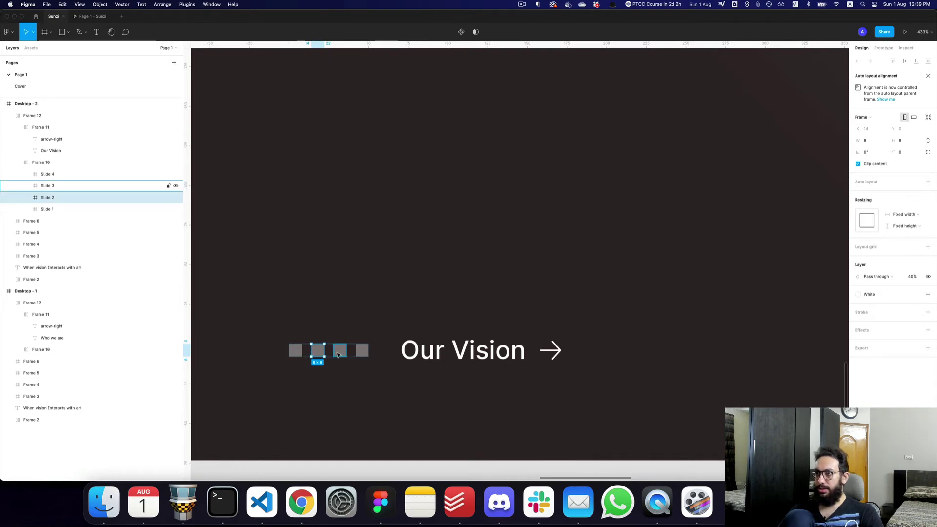
Copy the properties of Desktop - 1's white Slide 2 bar onto the Slide 3 marker in Desktop - 2's indicator
click(338, 354)
scroll(455, 337, down, 4)
scroll(487, 338, left, 10)
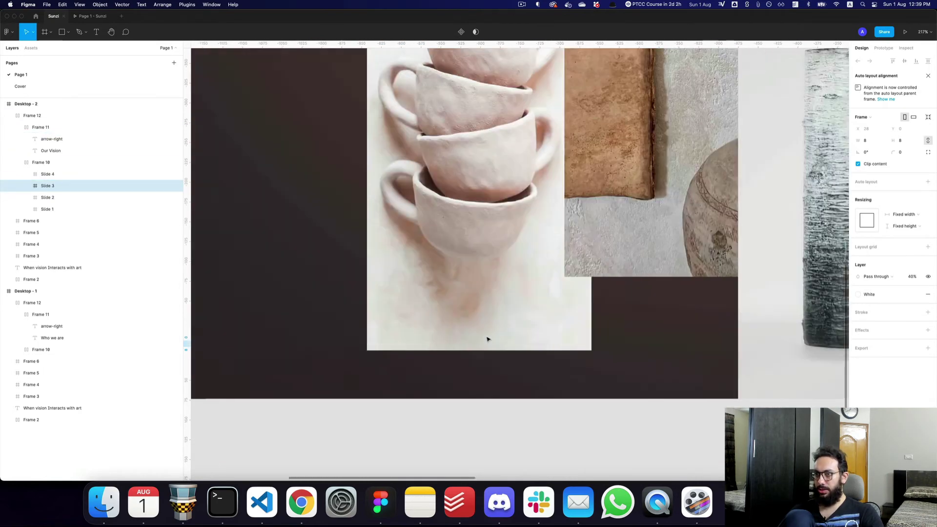
scroll(487, 339, left, 5)
click(242, 343)
scroll(770, 333, right, 10)
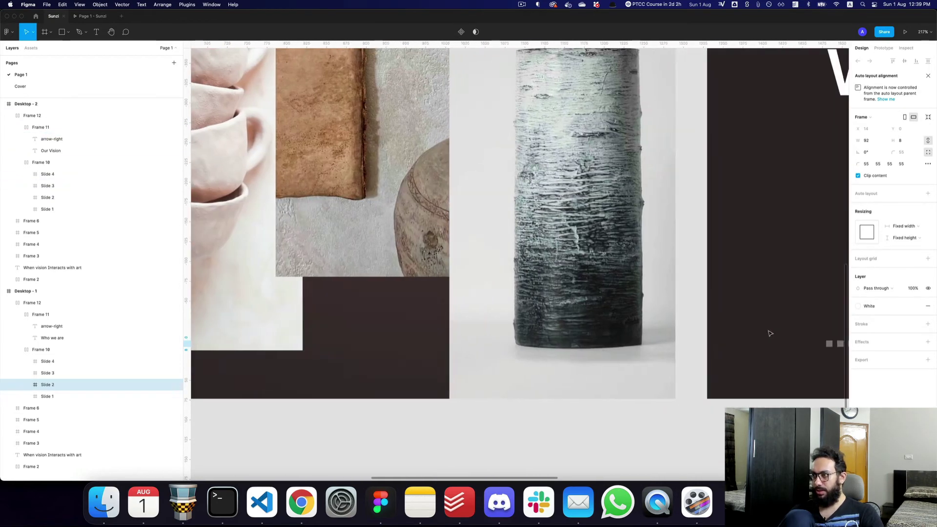
scroll(771, 333, right, 8)
click(603, 343)
scroll(653, 342, up, 5)
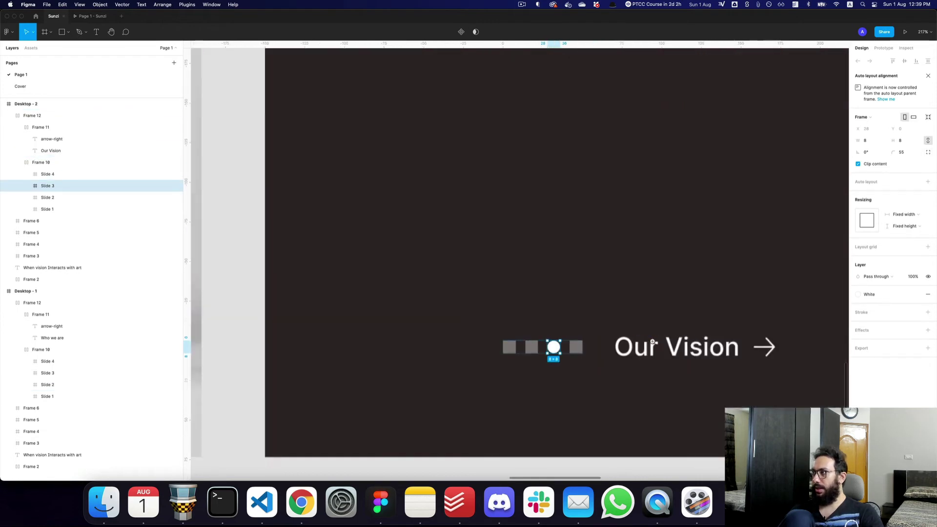
Unlock the proportions of Desktop - 2's Slide 3 marker and set its width to 92, keeping the height at 8
click(876, 142)
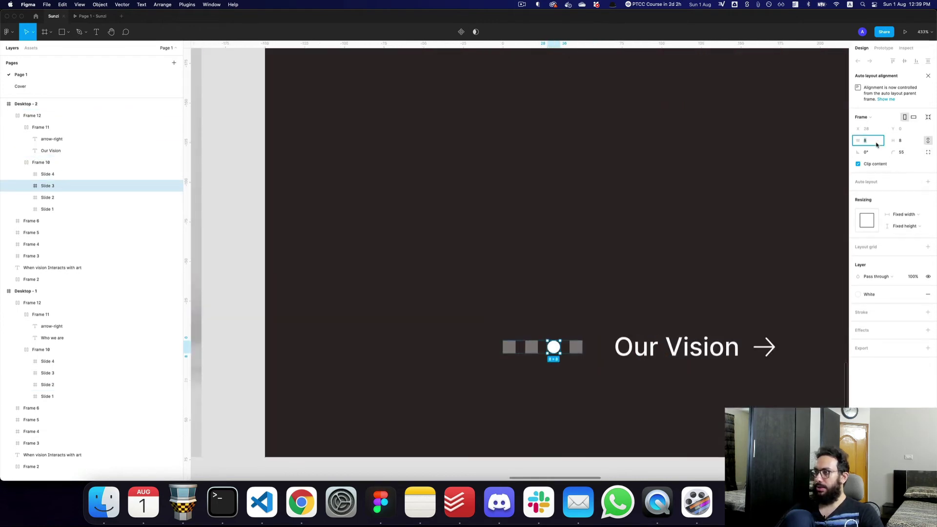
text(92)
key(Return)
key(super+z)
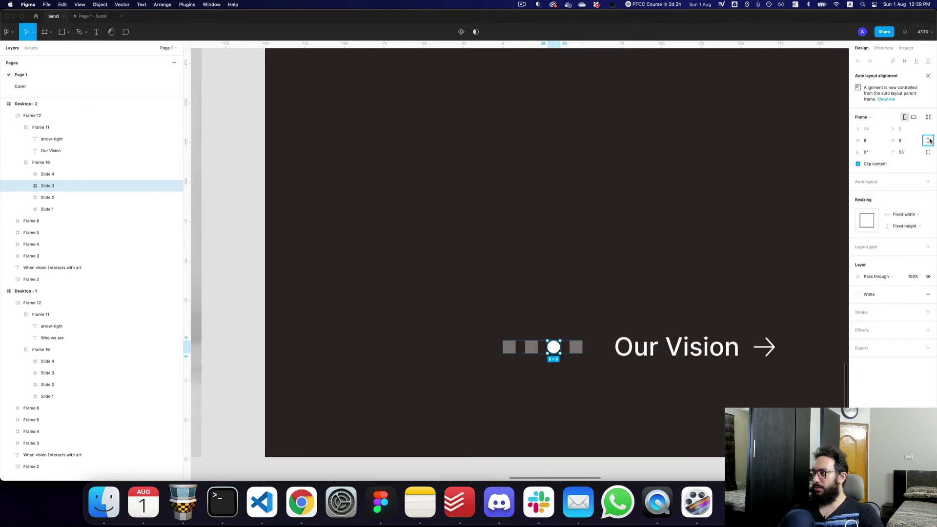
key(Return)
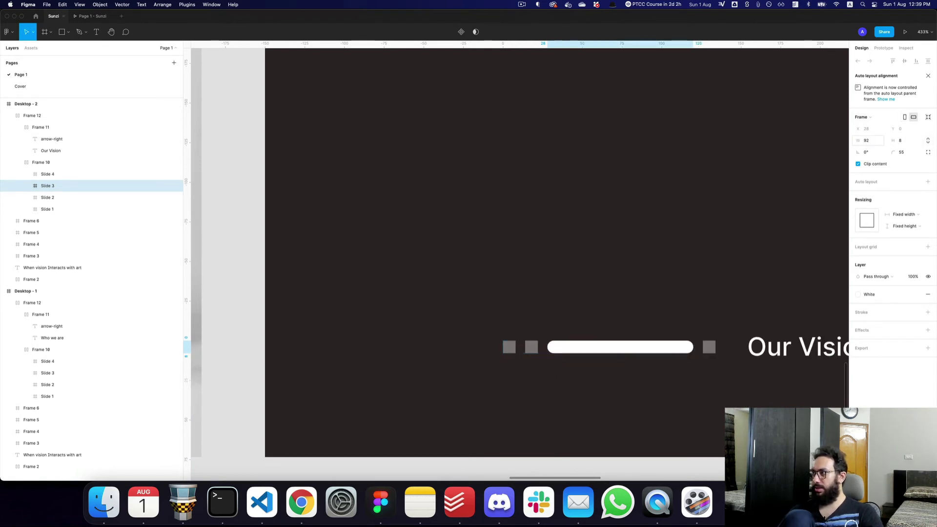
Preview the transition from the first slide to the second with the rebuilt slide indicator
scroll(711, 171, right, 5)
scroll(612, 223, down, 3)
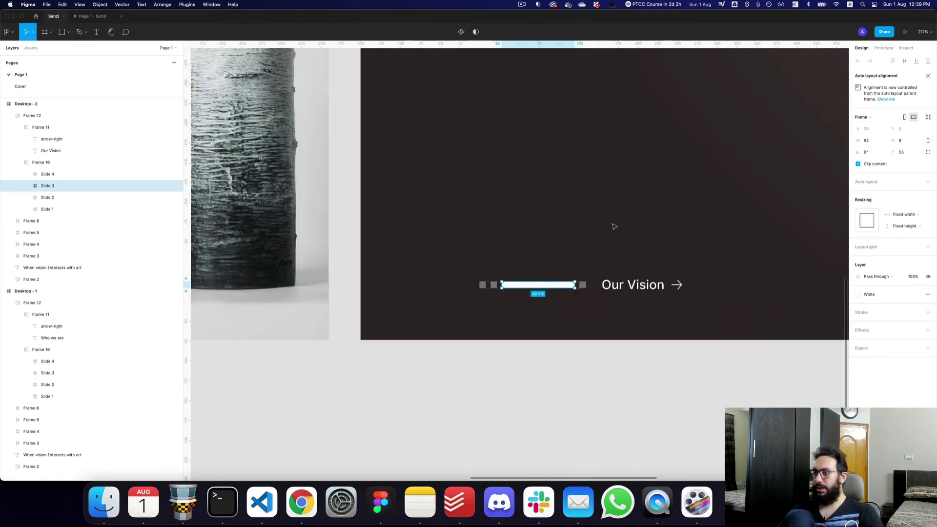
key(super+alt+Return)
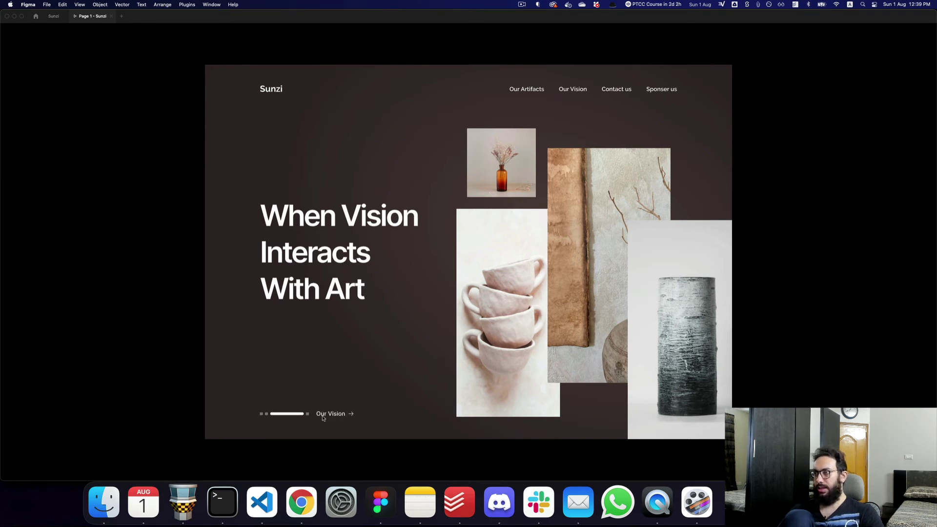
key(ctrl+Tab)
scroll(644, 348, right, 1)
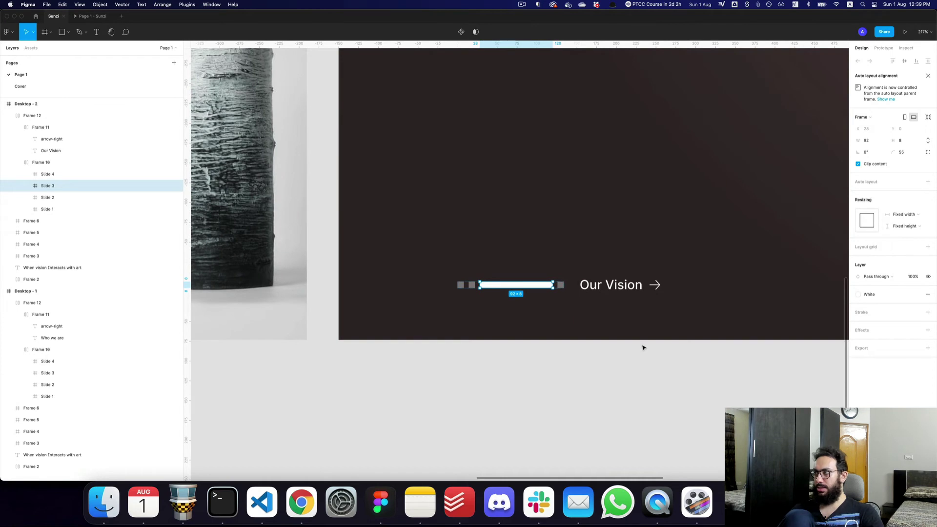
scroll(643, 348, right, 6)
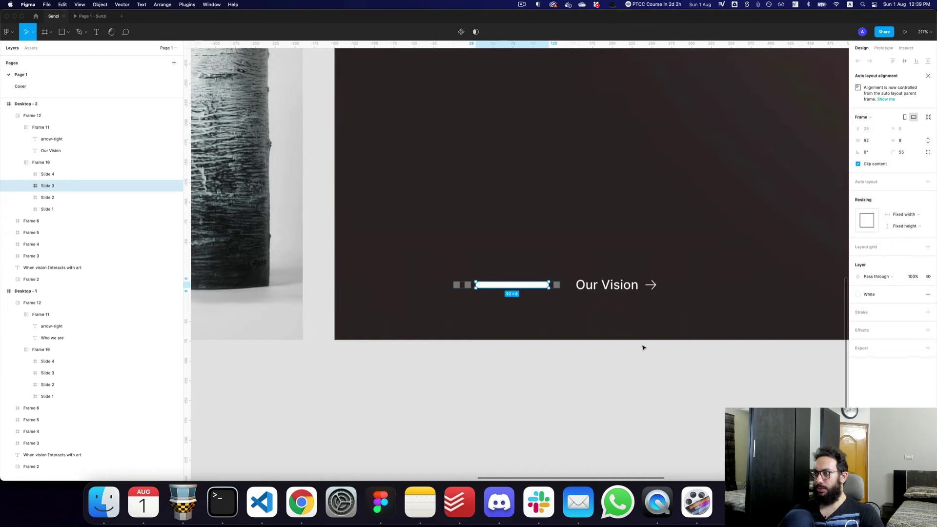
click(627, 376)
scroll(482, 287, down, 5)
drag(410, 309, 431, 327)
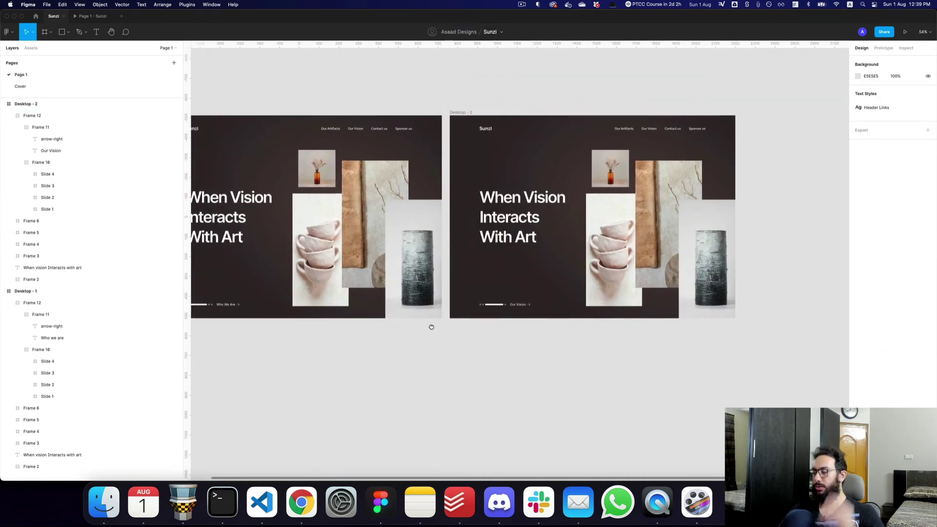
scroll(432, 326, right, 3)
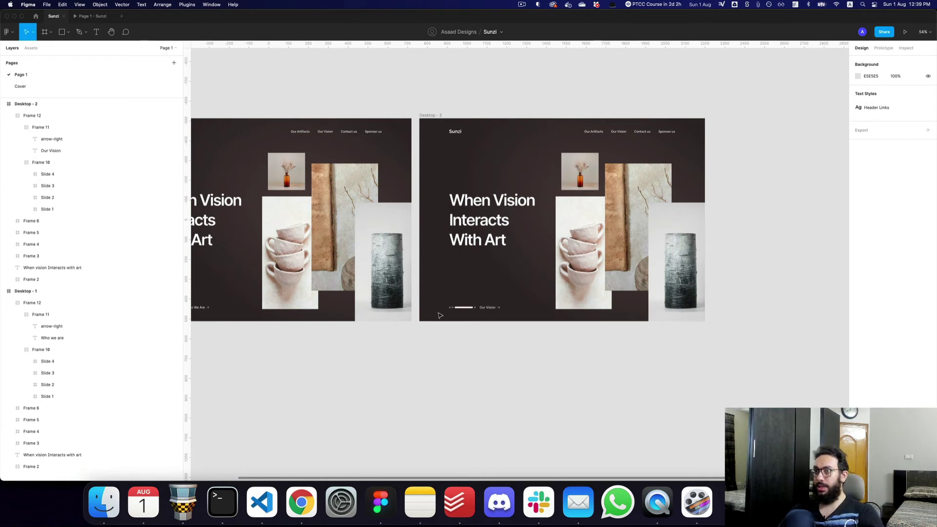
scroll(398, 264, left, 4)
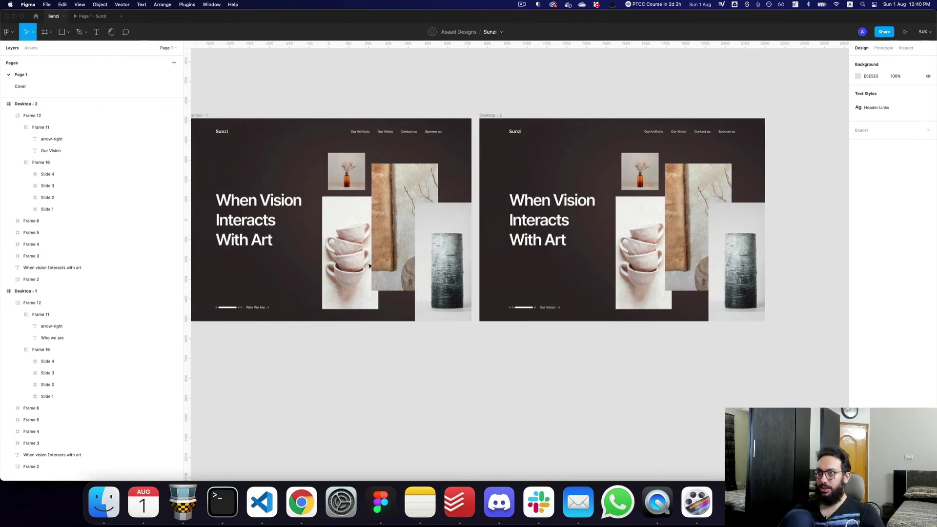
Wrap Desktop - 1's four pictures in one frame, name it Images and collapse the layer list
click(362, 252)
shift+click(398, 220)
shift+click(337, 159)
shift+click(466, 266)
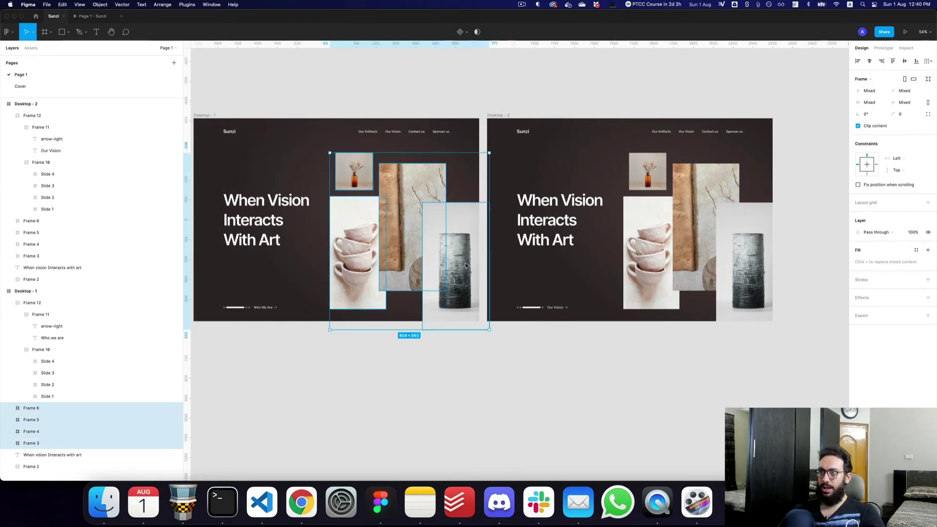
key(super+alt+g)
key(super+r)
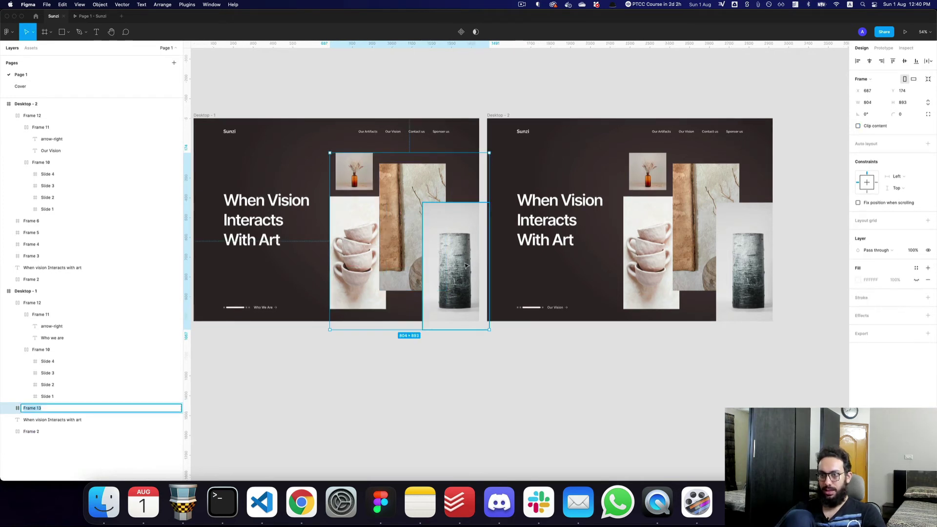
text(Images)
key(Return)
key(alt+l)
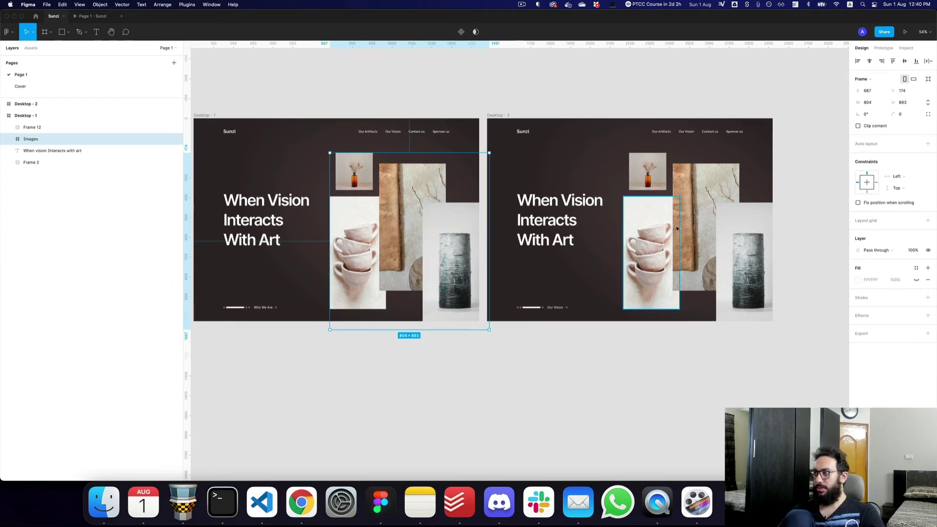
Wrap the four pictures on Desktop - 2 in a frame and name it Images to match Desktop - 1
click(654, 244)
shift+click(686, 205)
shift+click(652, 171)
shift+click(750, 255)
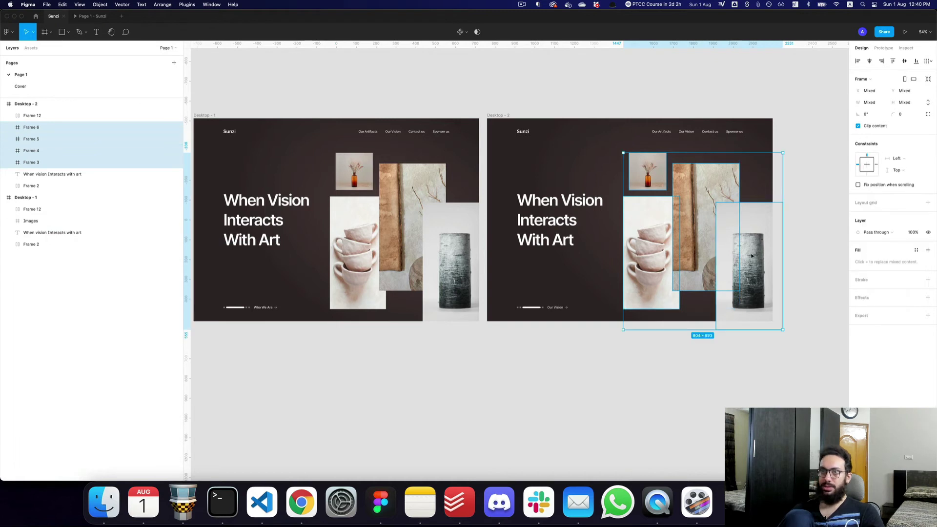
key(super+alt+g)
key(super+r)
text(Ima)
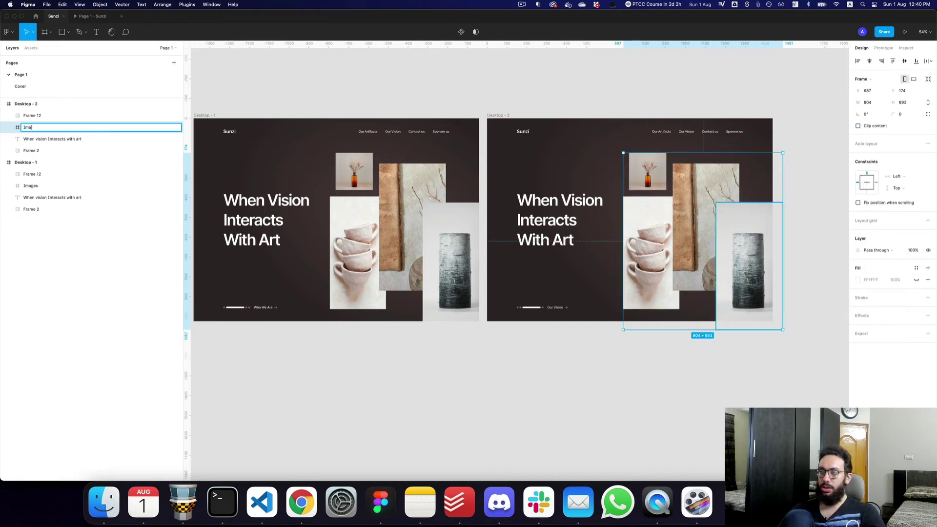
text(ges)
key(Return)
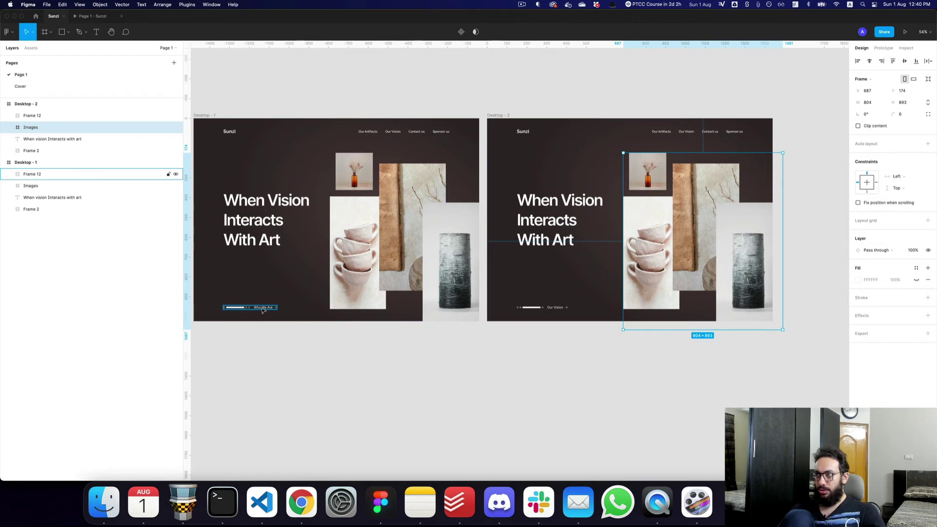
Move Desktop - 2's Images frame horizontally off the slide's right edge, to about X 1464, and preview the slide transition
scroll(352, 273, right, 7)
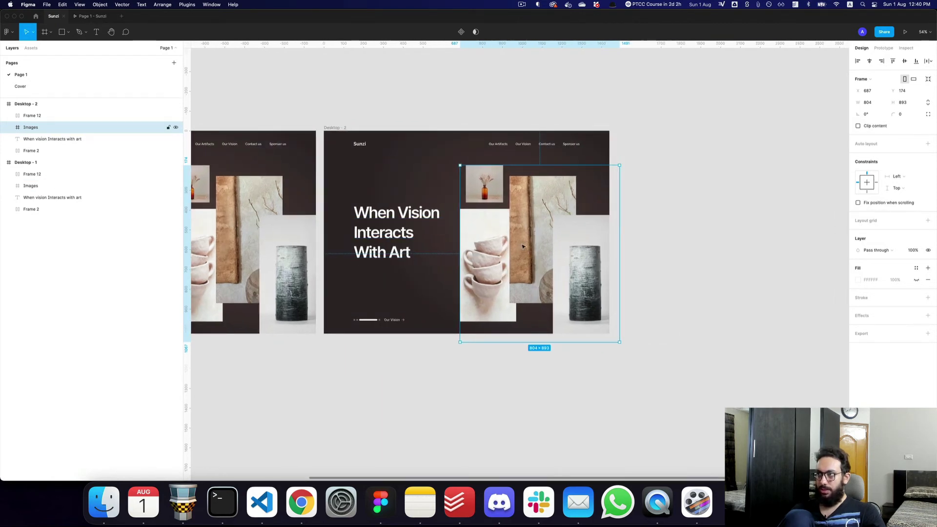
drag(523, 246, 676, 247)
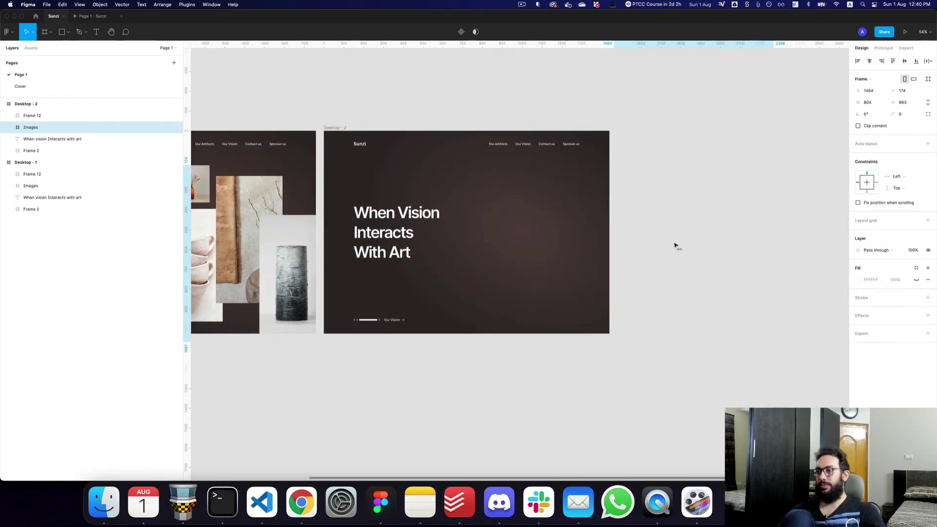
key(super+alt+Return)
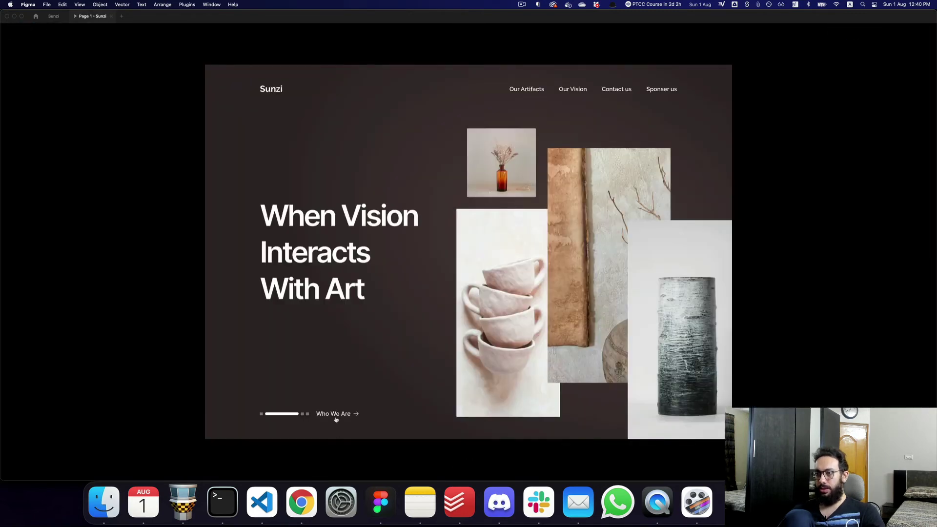
click(336, 414)
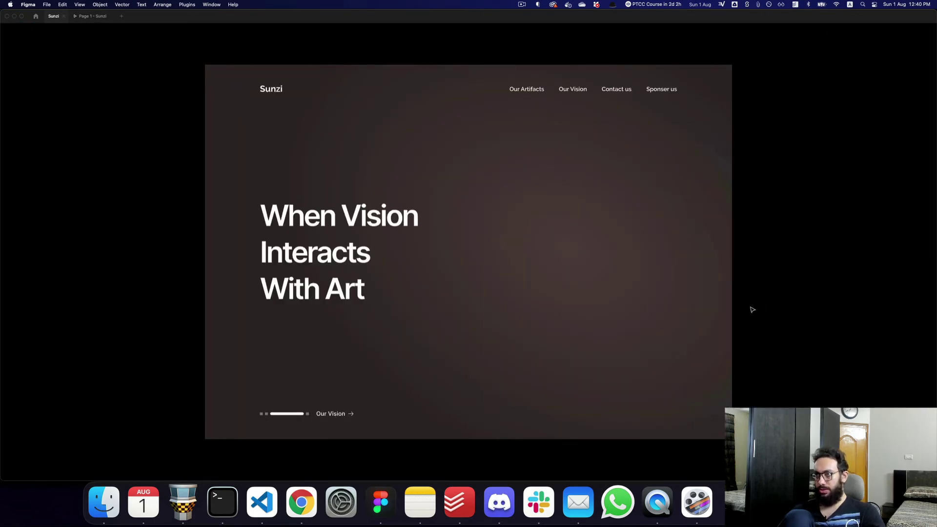
key(Escape)
Replace Desktop - 2's headline with "Who we are, and what we do"
click(385, 233)
key(Return)
text(W)
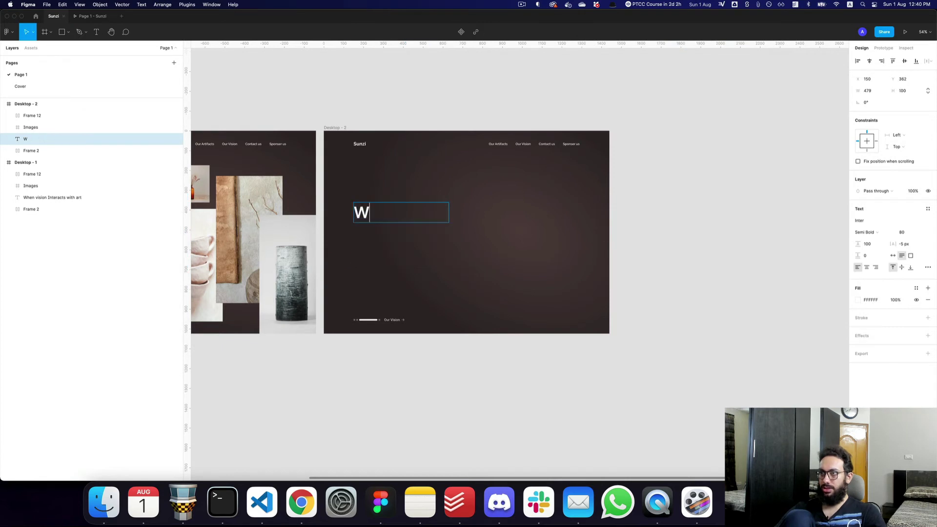
text(ho we are)
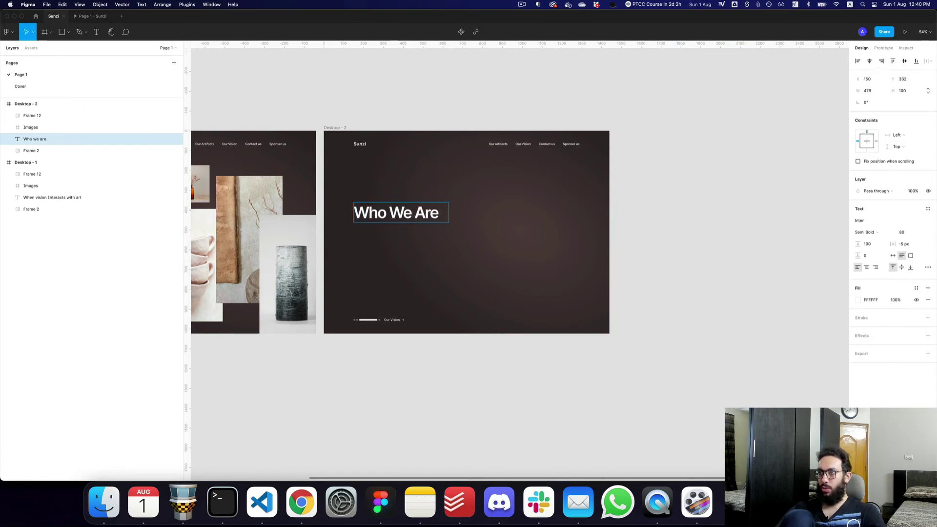
text(, and what we do)
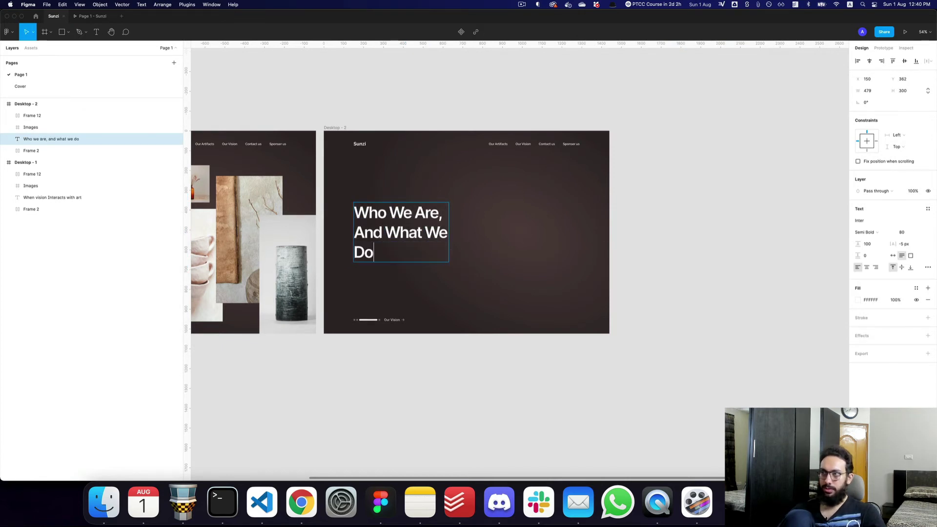
key(Escape)
Preview the transition from the first slide to the second with the new headline
key(ctrl+Tab)
key(Left)
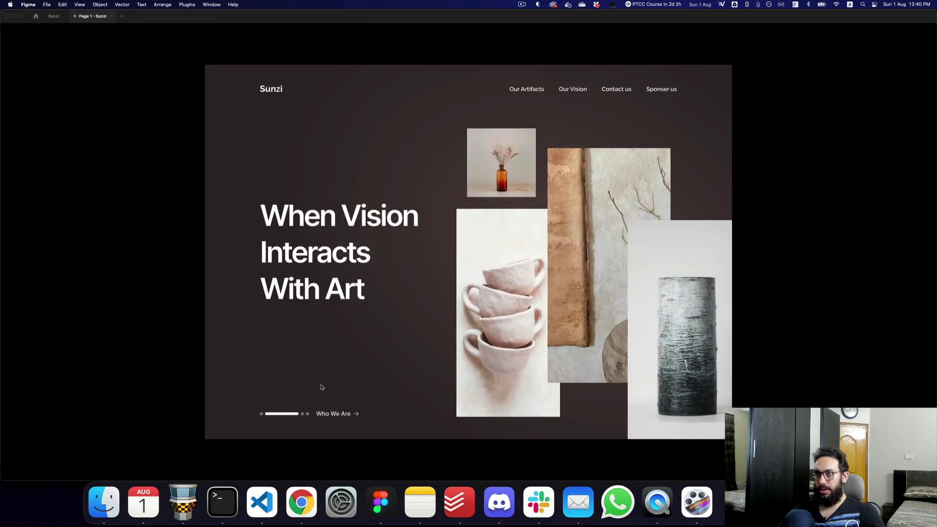
click(336, 414)
key(ctrl+Tab)
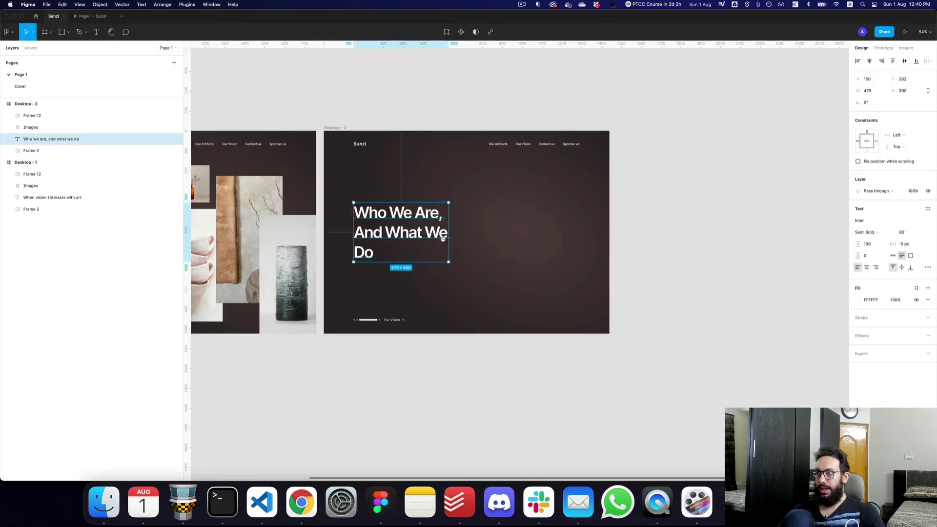
Duplicate the Desktop - 2 frame to make a third slide frame beside it
scroll(441, 235, down, 3)
click(396, 183)
key(super+d)
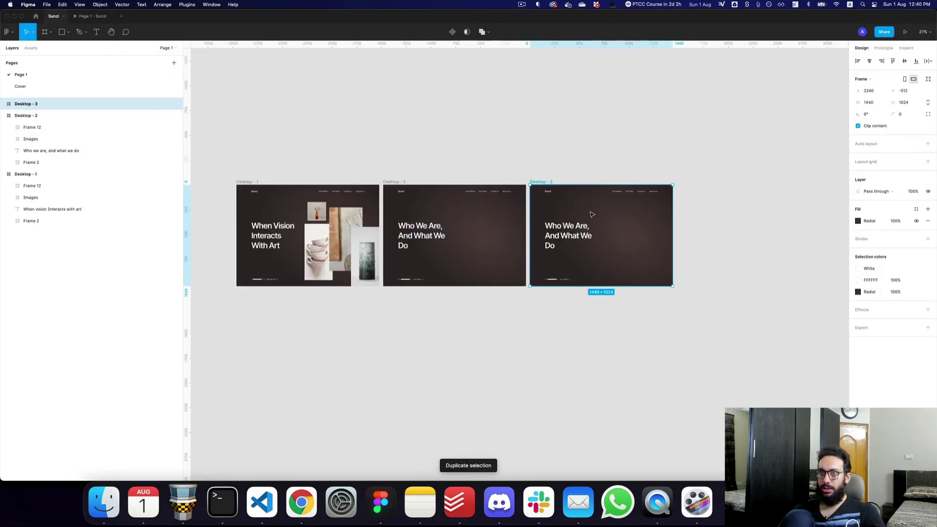
Collapse the layers of the first two slides and move Desktop - 3's Images frame back onto the slide, to about X 659
click(24, 140)
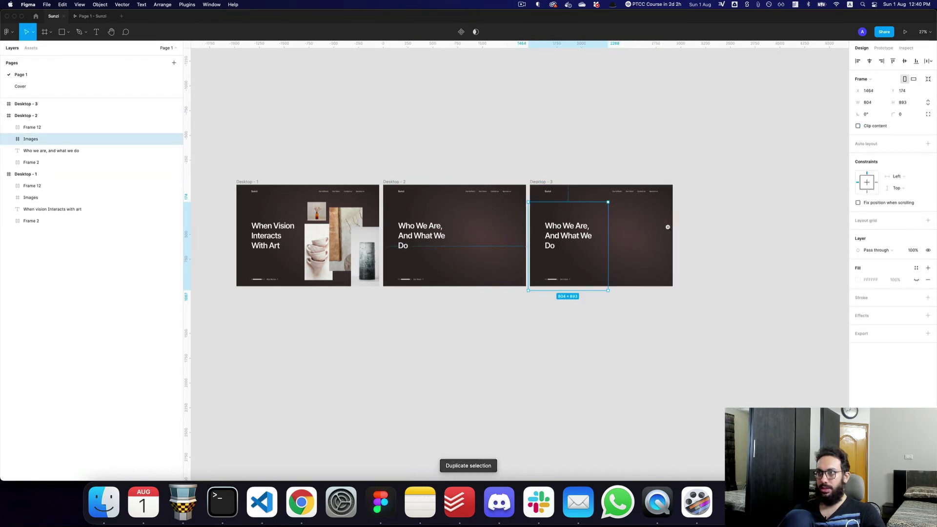
key(z)
click(667, 226)
click(5, 115)
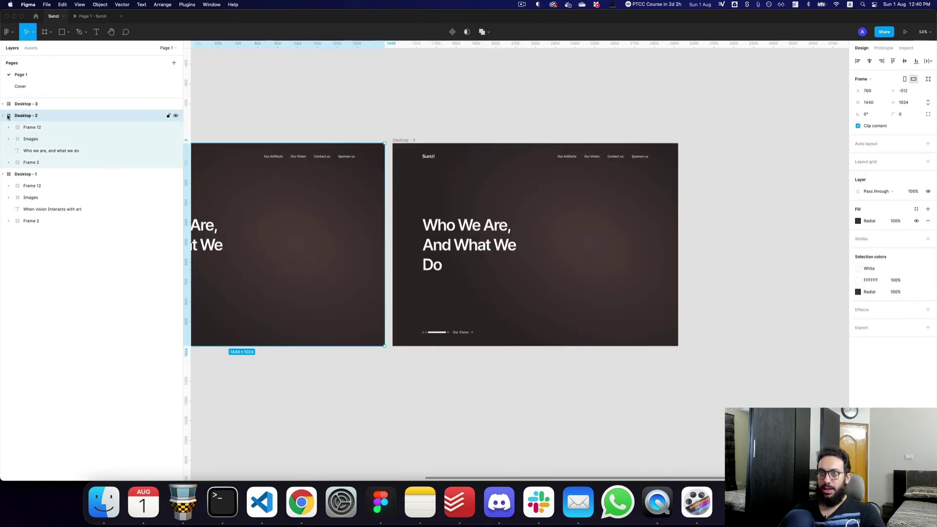
click(4, 115)
click(4, 127)
click(3, 103)
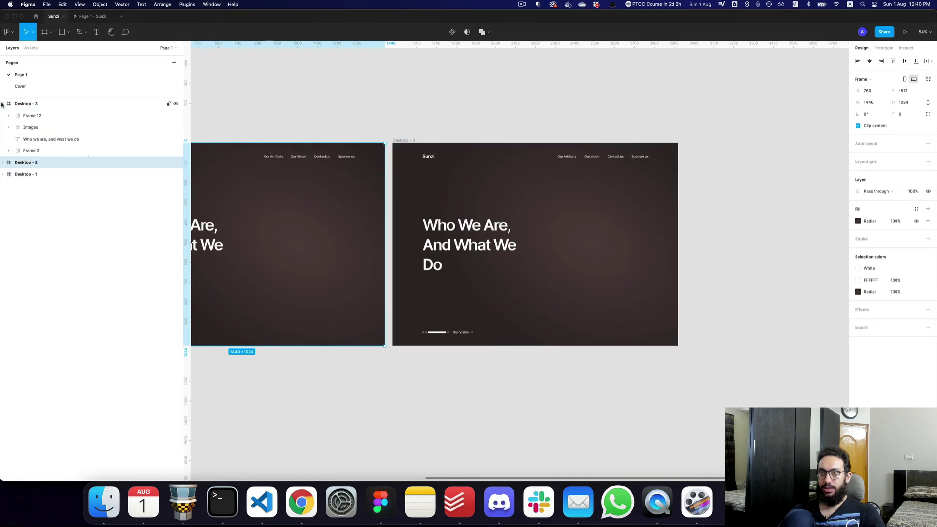
click(61, 127)
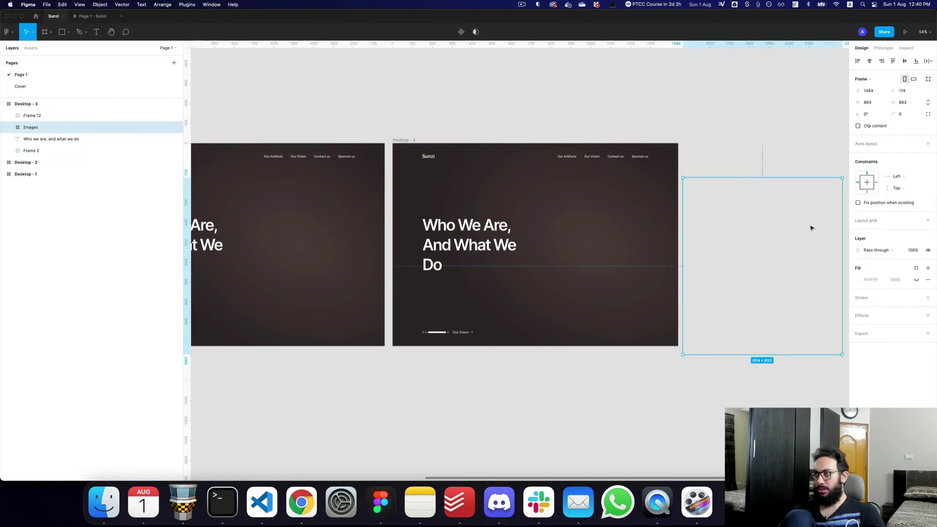
drag(811, 228, 654, 234)
Restart the prototype and preview how the first slide changes when Who We Are is followed
key(ctrl+Tab)
key(r)
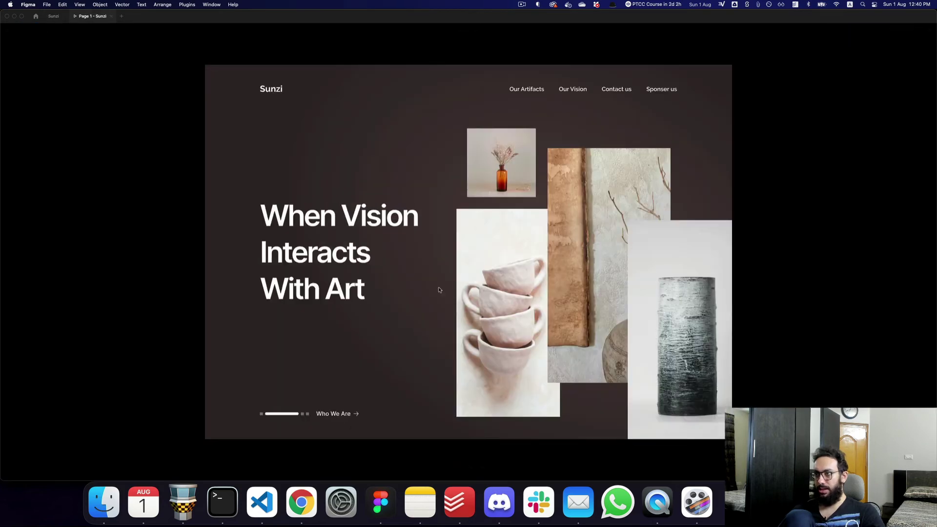
click(332, 414)
key(ctrl+Tab)
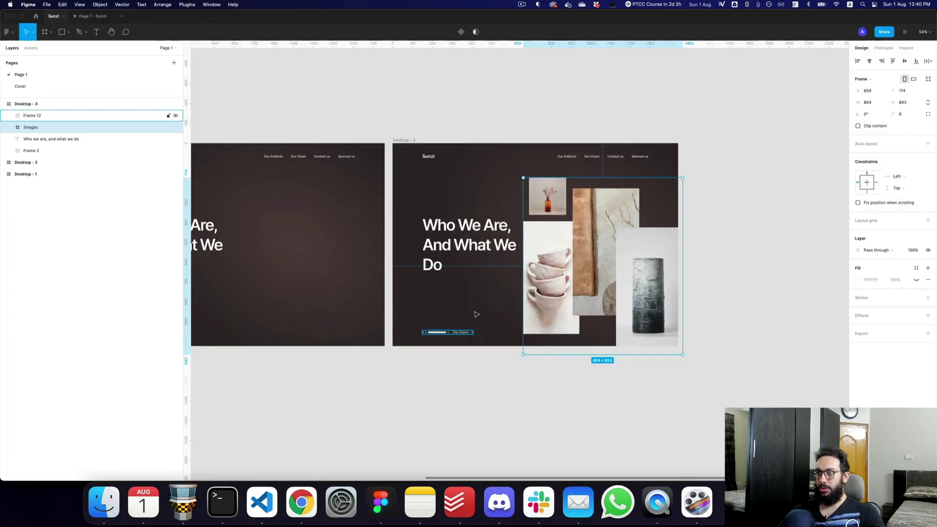
Make Desktop - 2 navigate to Desktop - 3 with Smart animate after a 1 ms delay, and preview the chained transition
drag(424, 282, 484, 286)
click(351, 227)
click(883, 48)
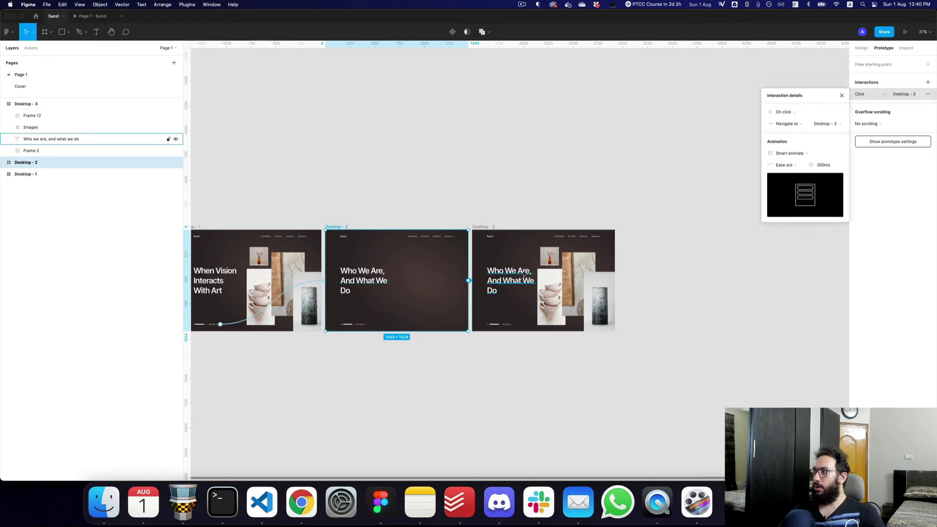
click(806, 116)
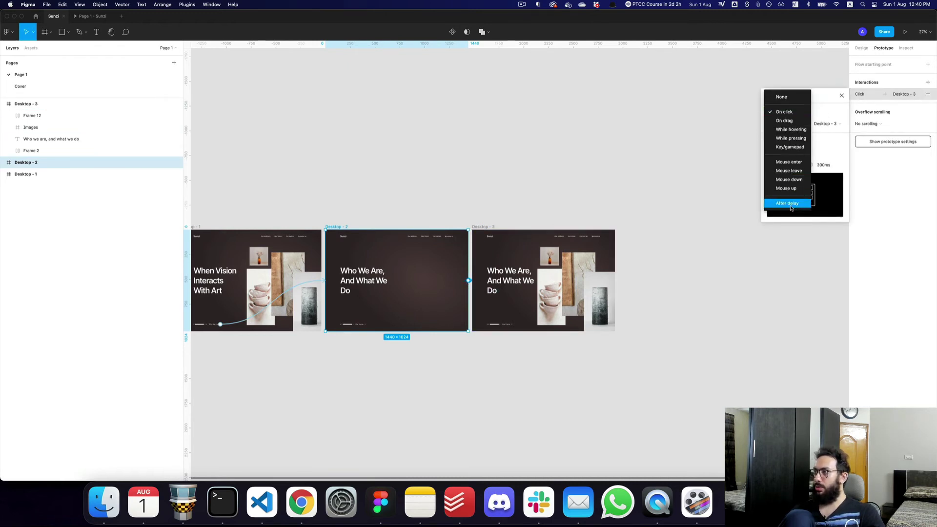
click(792, 208)
click(822, 113)
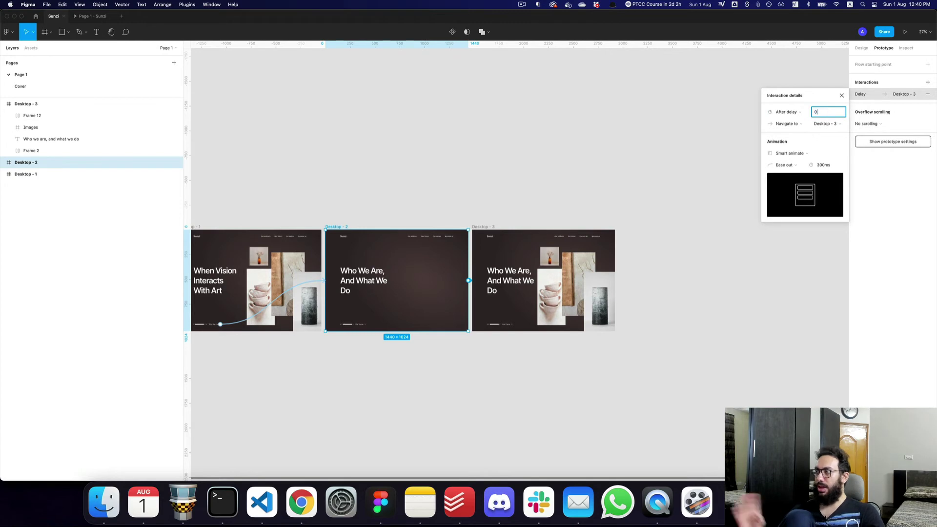
text(1r)
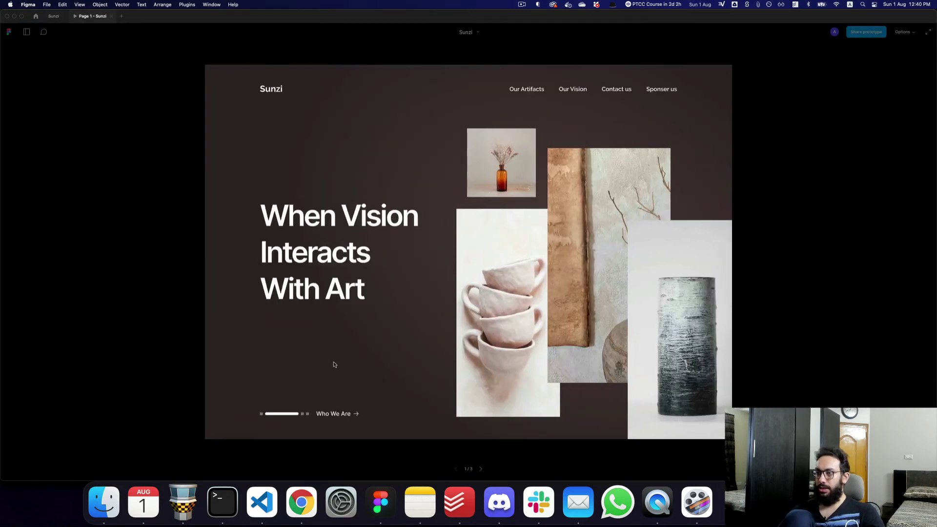
click(332, 413)
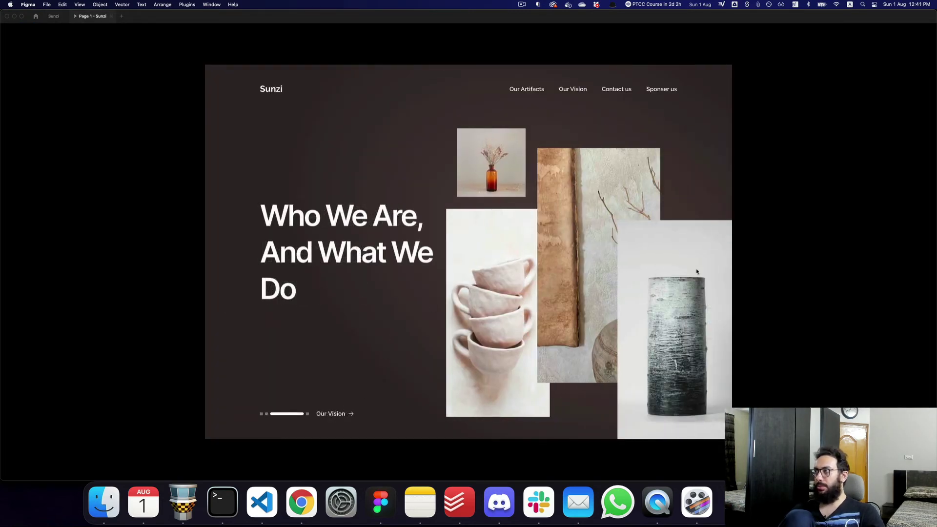
key(Escape)
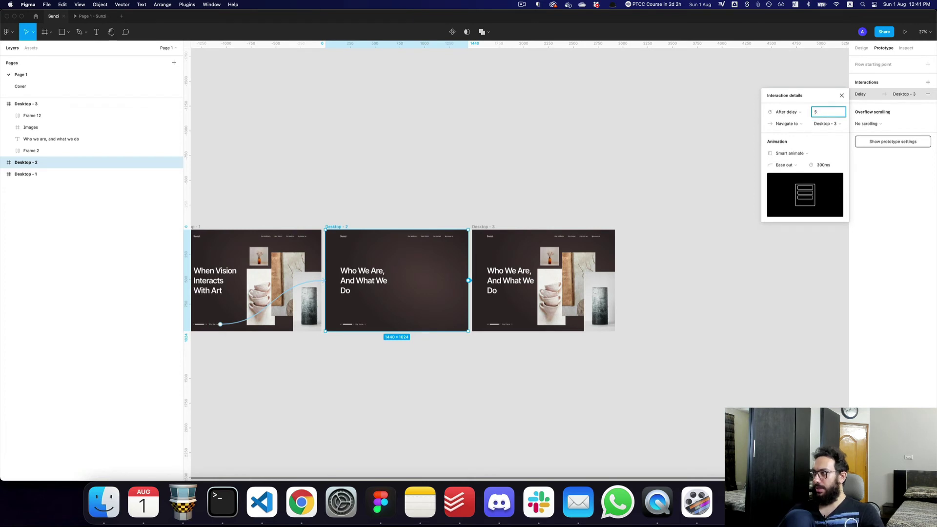
Set the Desktop - 2 to Desktop - 3 animation duration to 1000 ms, keep Ease out, and preview the result
click(829, 167)
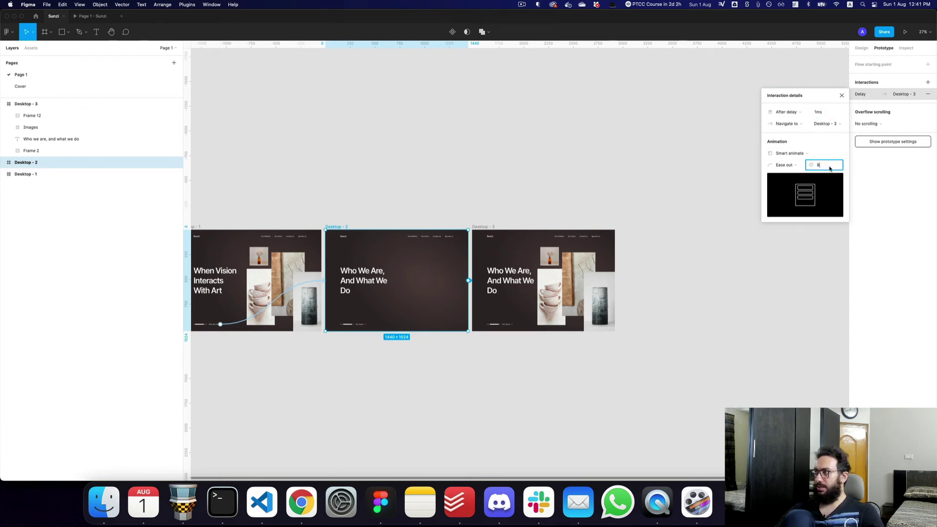
text(1000ms)
click(786, 168)
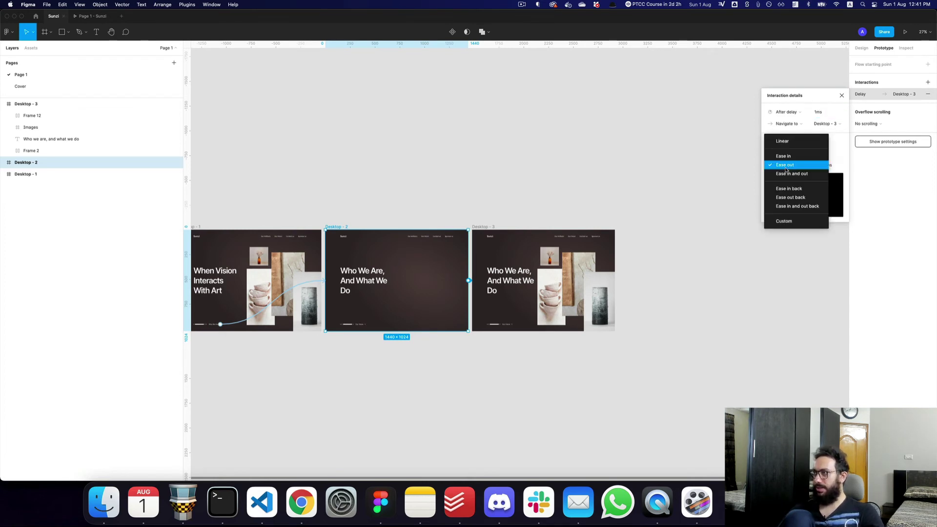
click(785, 169)
key(ctrl+Tab)
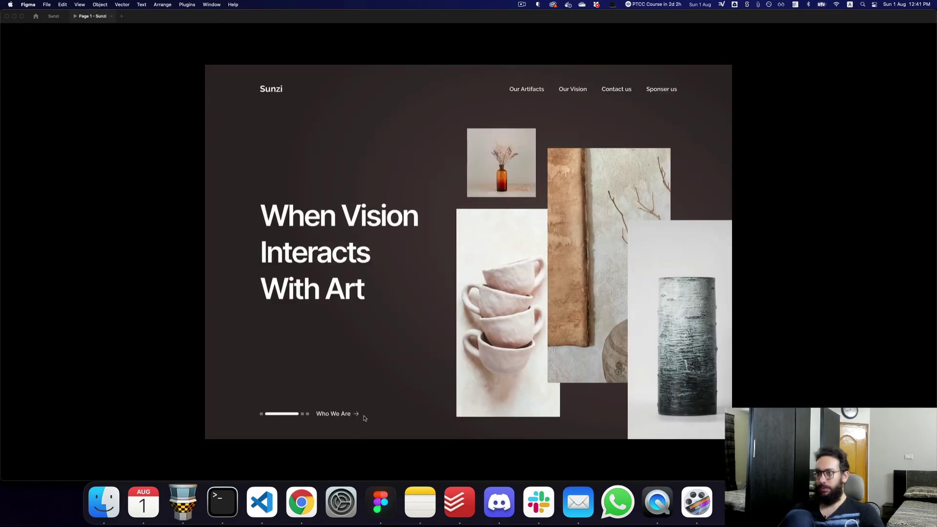
click(345, 414)
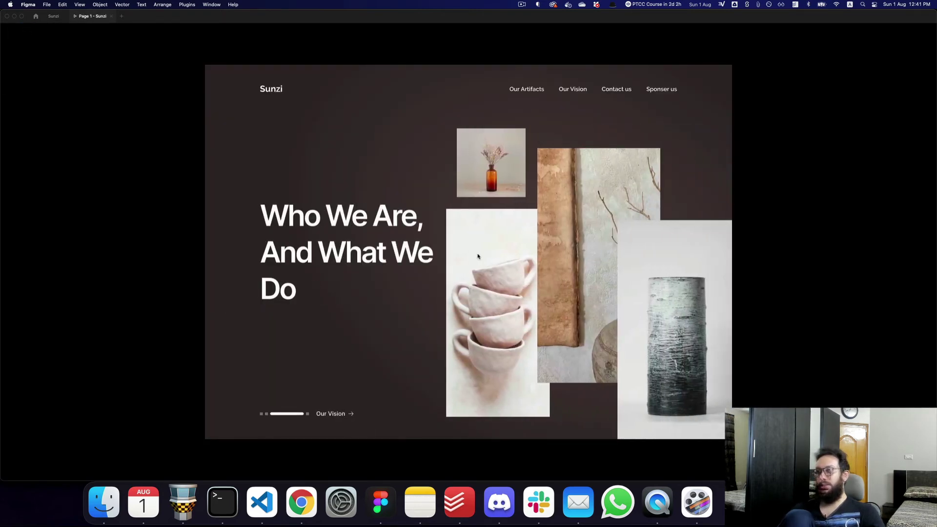
key(ctrl+Tab)
Shift Desktop - 3's Images frame away from the headline, to about X 723, and select the four picture frames inside it
scroll(605, 253, right, 3)
scroll(483, 272, up, 5)
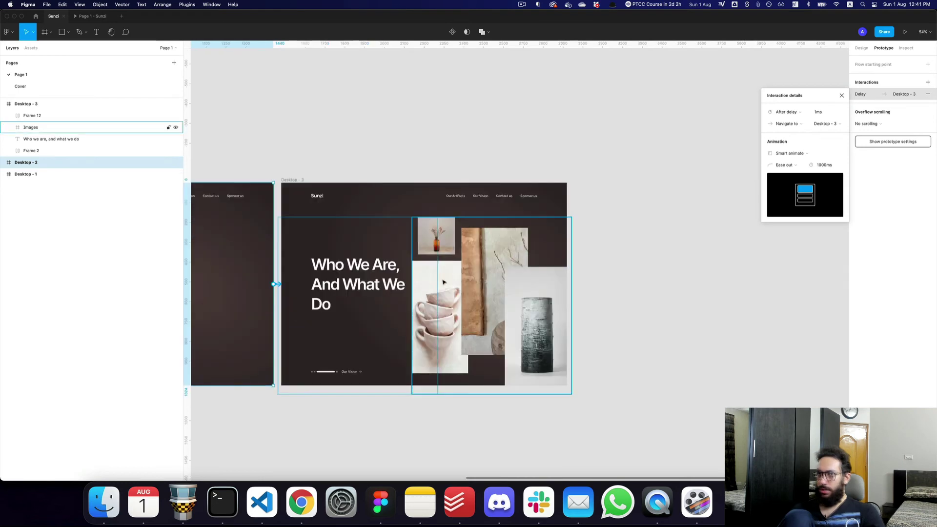
click(443, 283)
drag(443, 283, 454, 288)
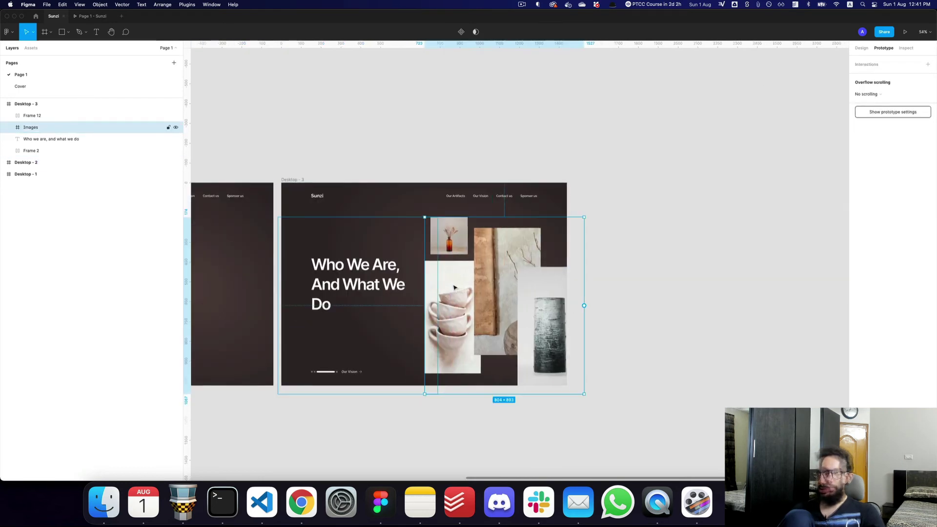
key(Return)
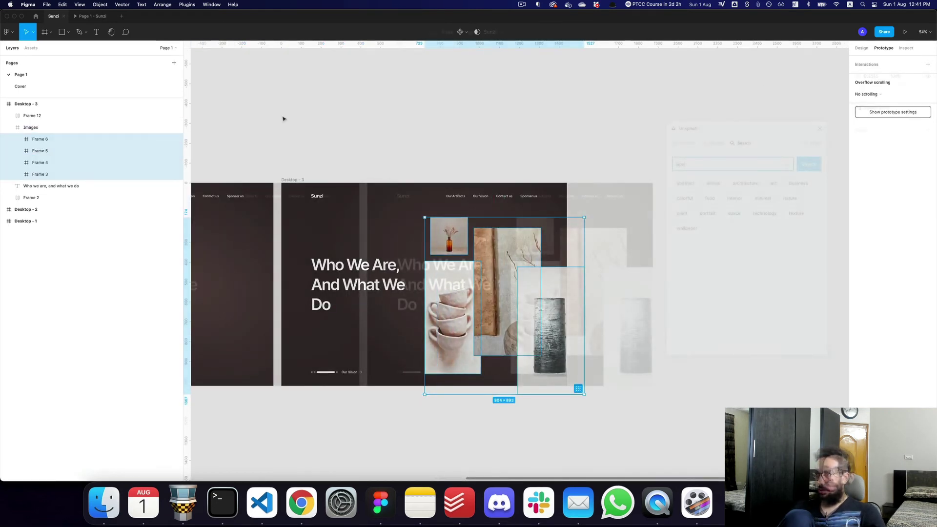
Search Unsplash for japanese photos and try the mountain and cherry-blossom pictures in the small frame of Desktop - 3's Images
click(185, 5)
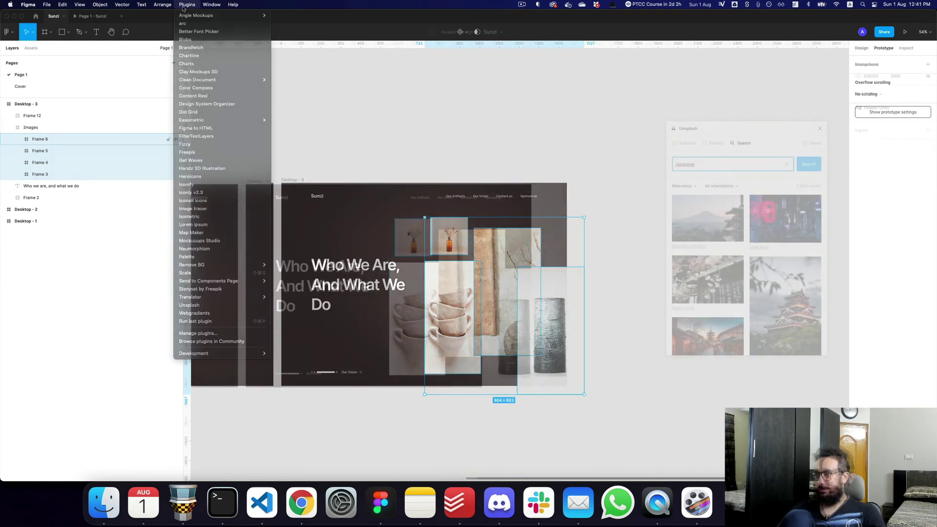
click(183, 8)
click(707, 218)
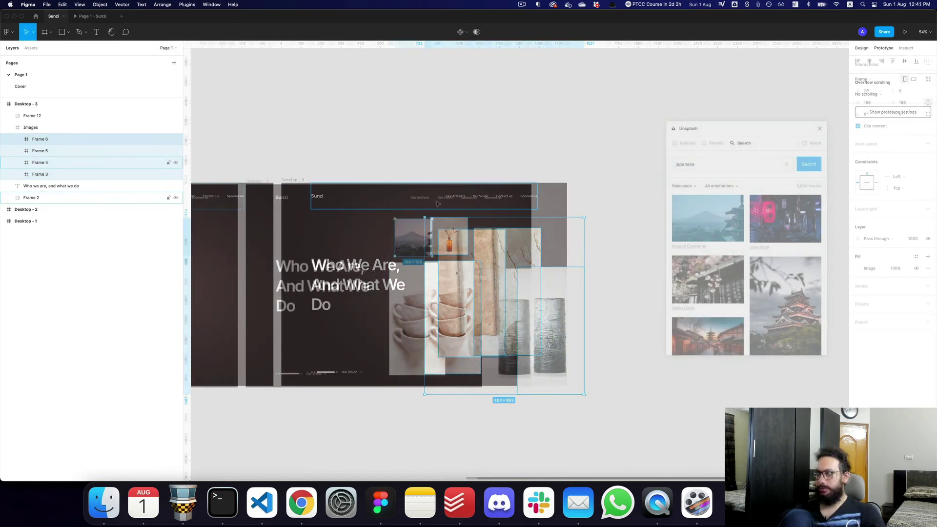
click(483, 253)
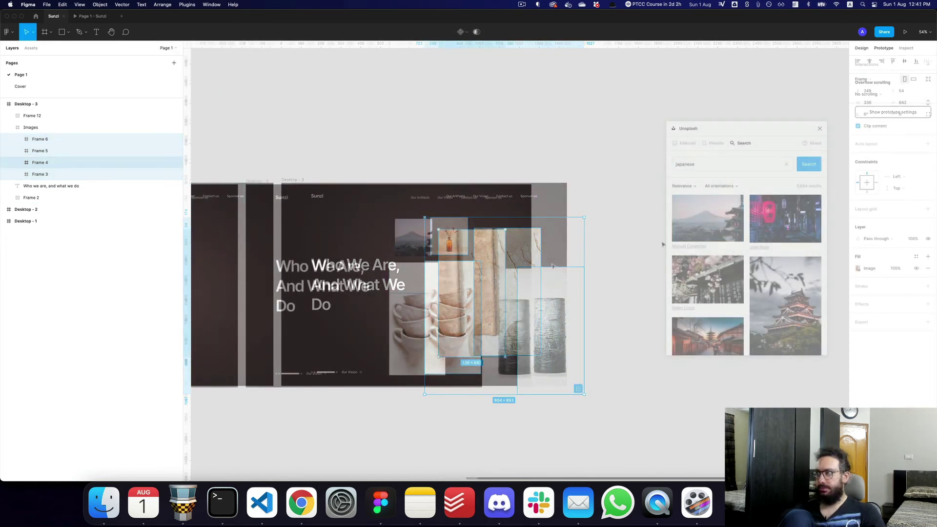
click(707, 279)
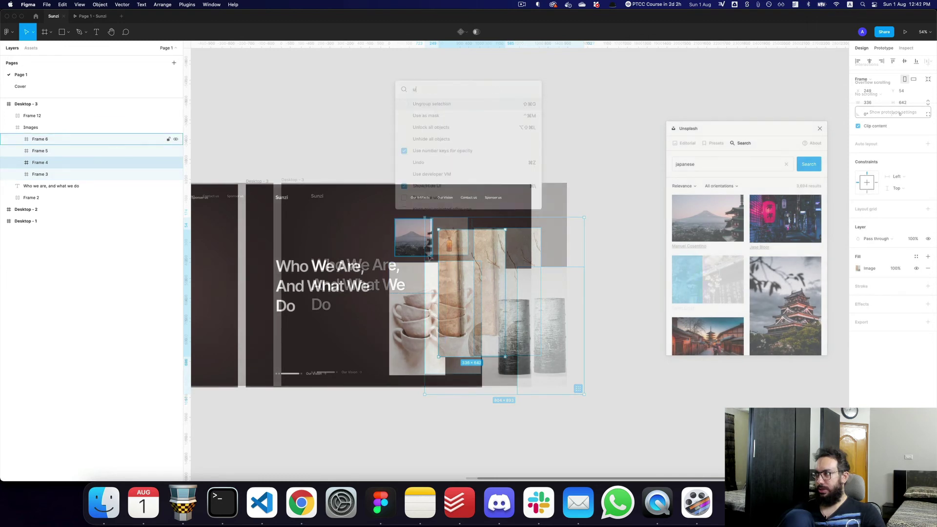
Enlarge Desktop - 3's small picture frame to about 596 × 467 and delete it from the Images frame
click(430, 252)
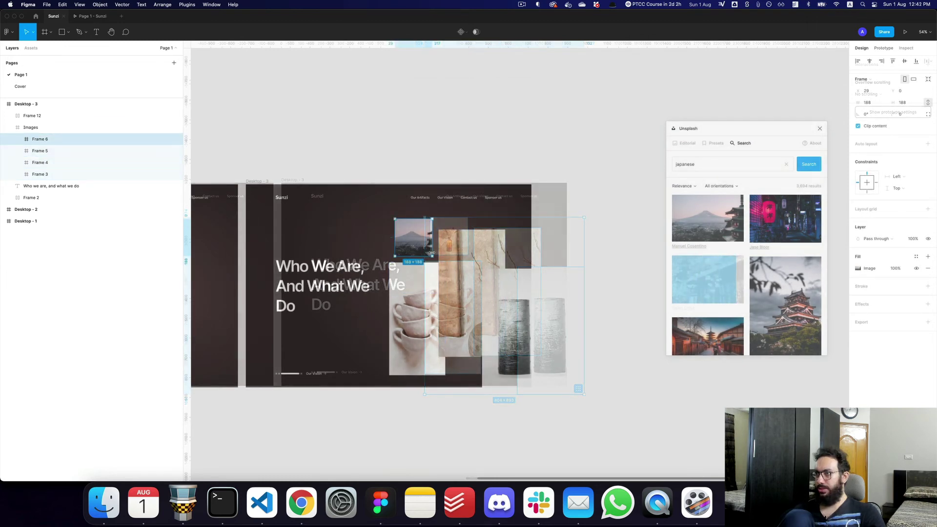
drag(430, 253, 513, 311)
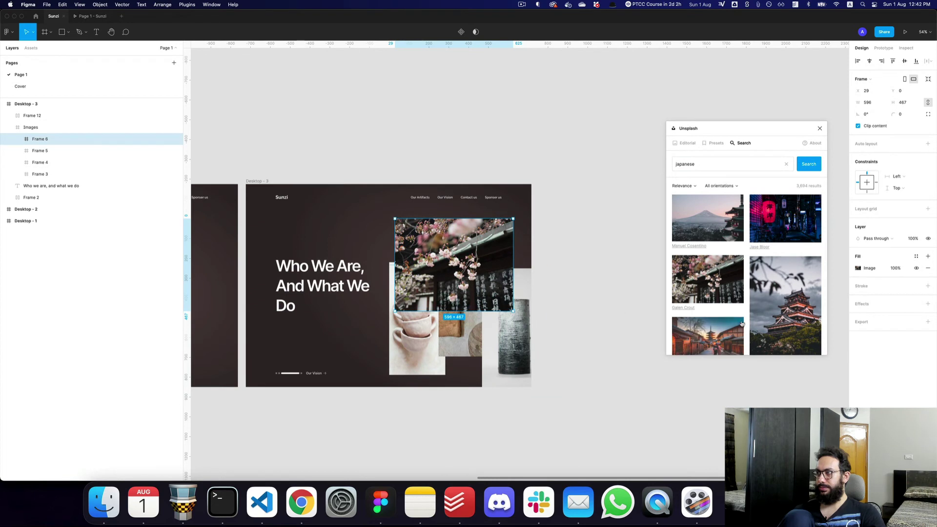
key(Delete)
Fill Desktop - 3's remaining picture frames with Unsplash photos of a castle, a pagoda street and a Japanese shopfront, and close the plugin
click(471, 293)
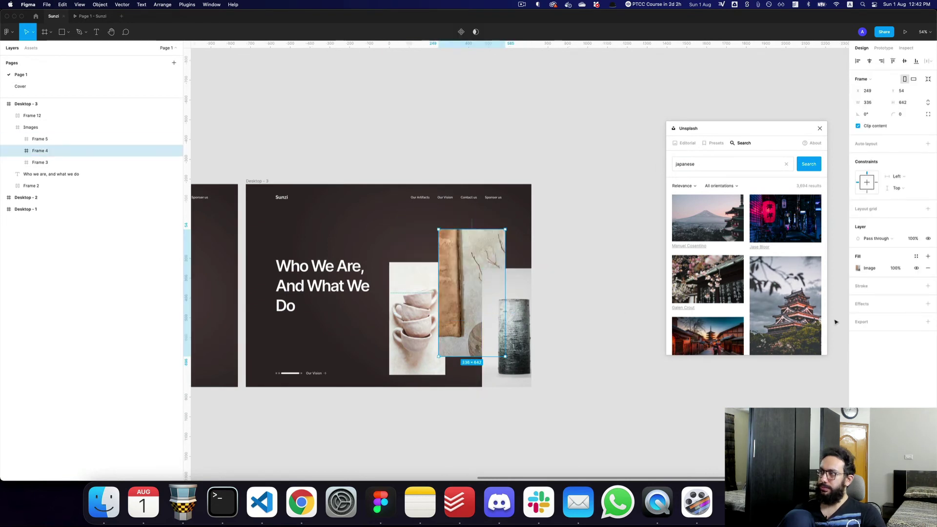
click(418, 318)
scroll(710, 289, down, 3)
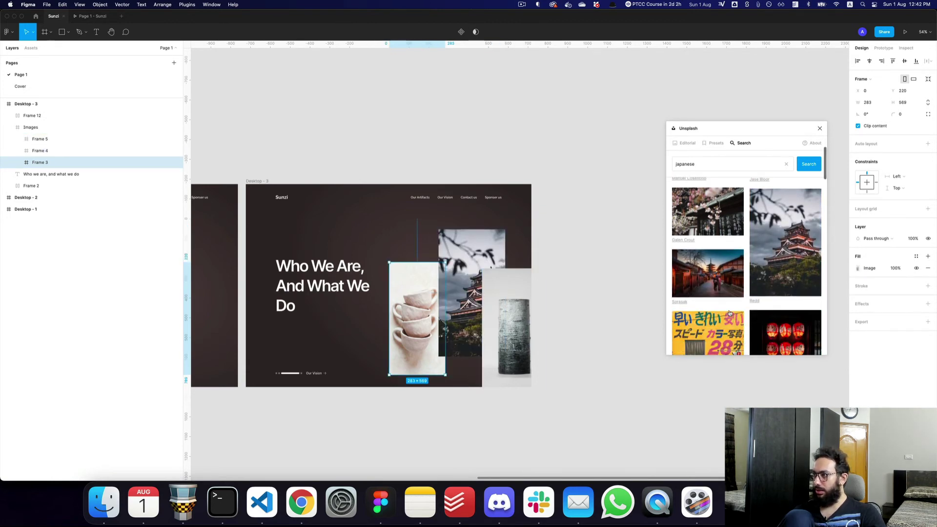
click(710, 290)
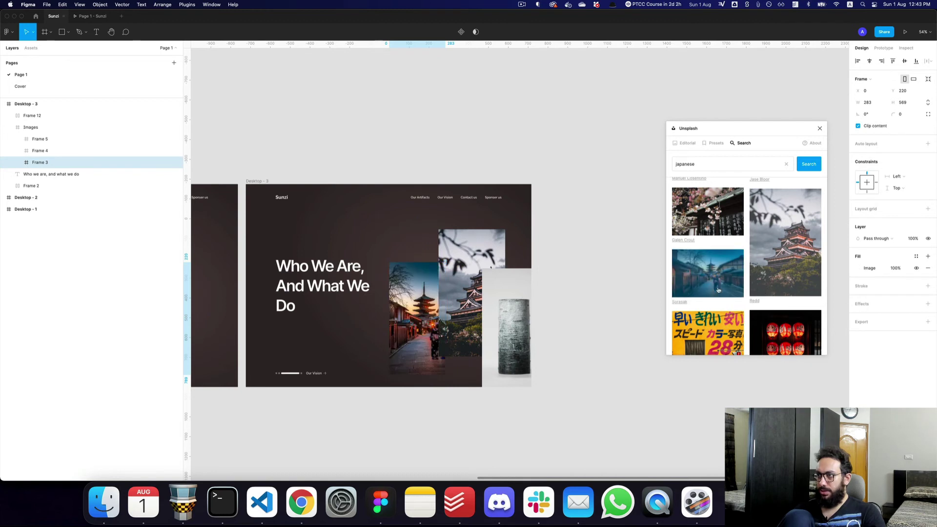
click(518, 295)
scroll(781, 263, down, 5)
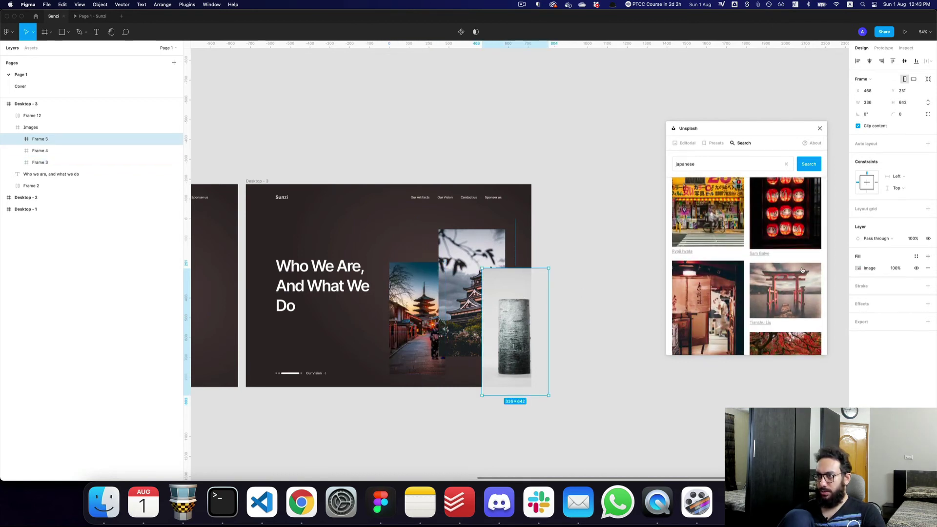
click(708, 295)
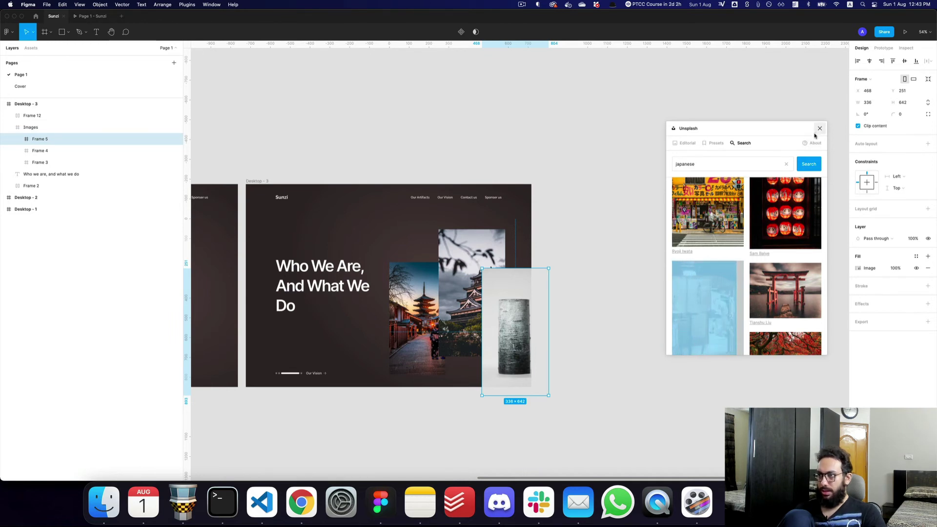
click(819, 128)
Widen and shorten the castle picture near the slide's right edge, and resize the pagoda street picture to about 367 × 569
click(467, 263)
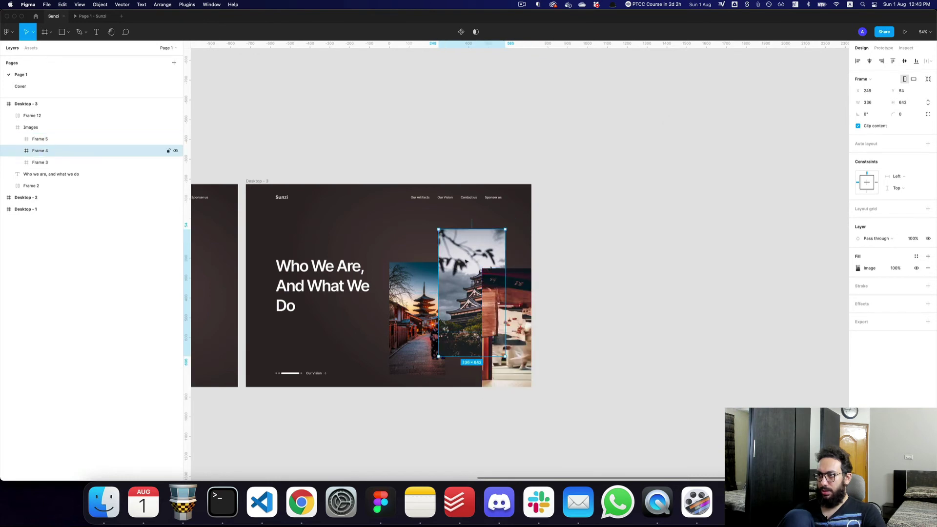
drag(503, 251, 471, 248)
click(423, 364)
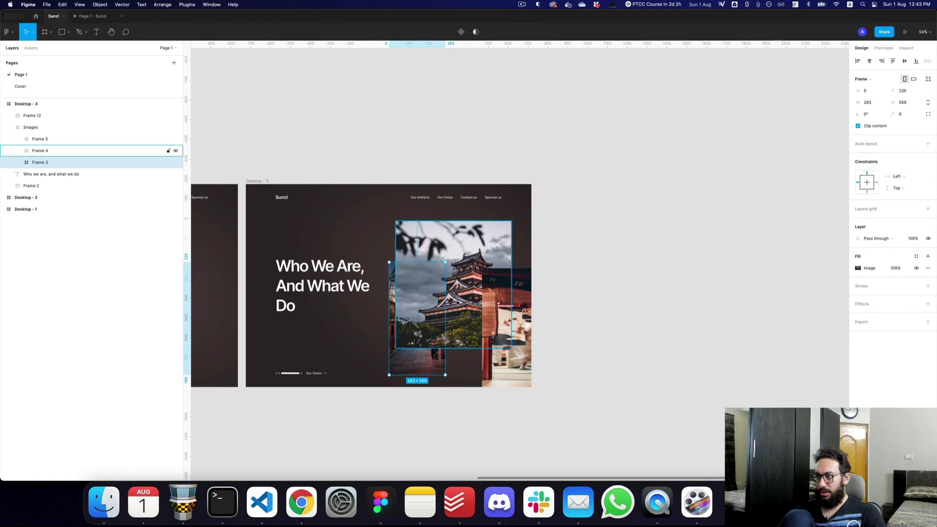
click(414, 336)
drag(395, 348, 453, 312)
click(419, 340)
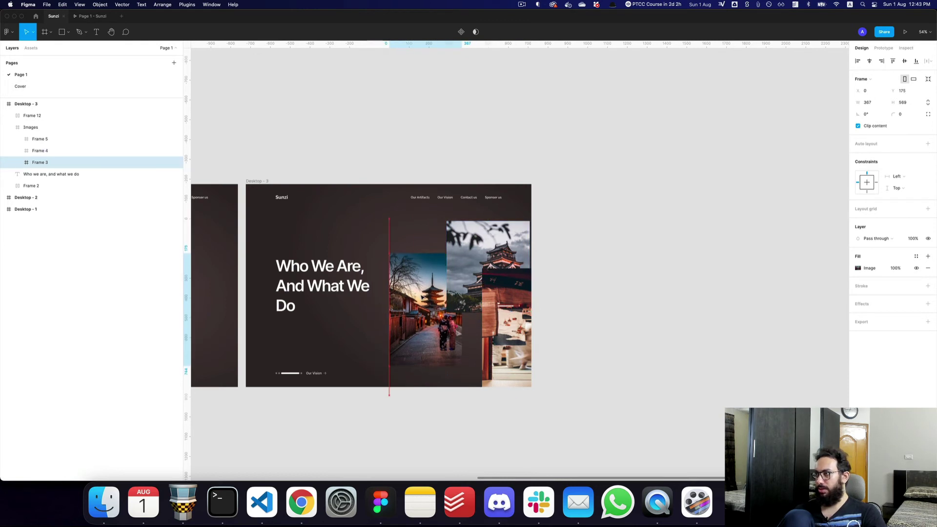
Resize the shopfront picture to about 358 × 450 and place it below the castle, at about X 392, Y 498
click(495, 318)
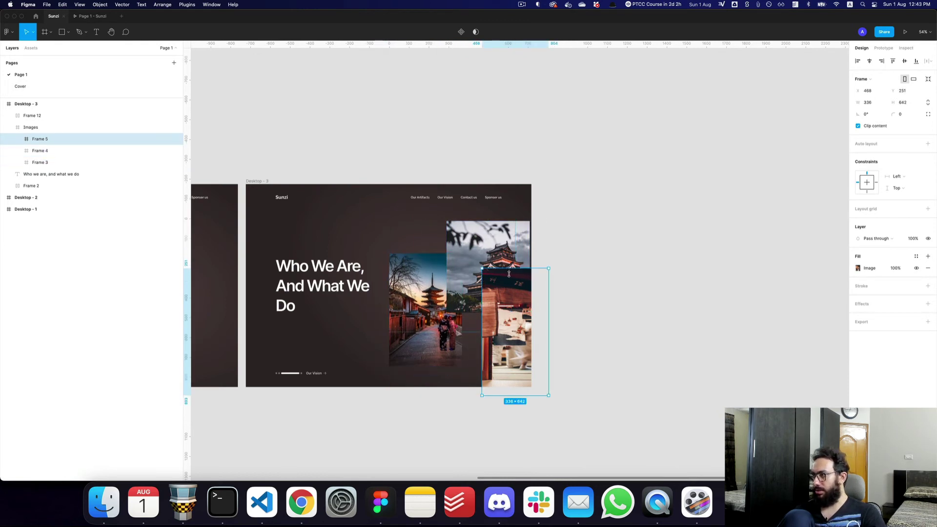
drag(509, 274, 510, 307)
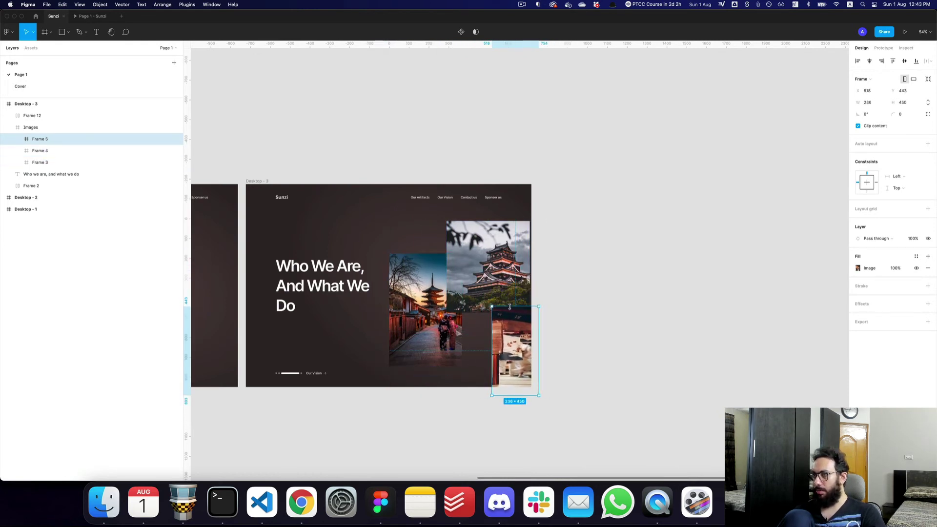
drag(512, 342, 550, 352)
Switch the shopfront picture's image scaling from Crop to Fill and deselect it
scroll(498, 355, up, 10)
scroll(505, 357, down, 5)
click(858, 268)
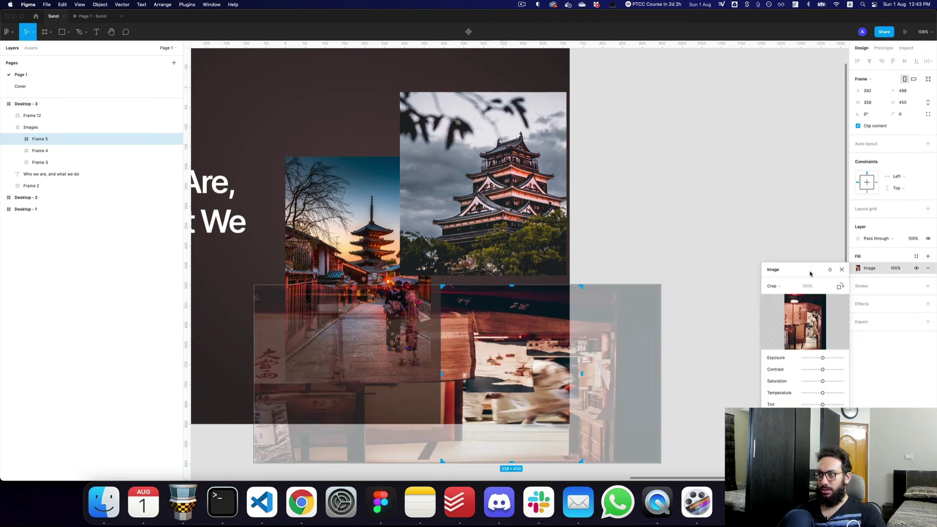
click(776, 272)
click(772, 286)
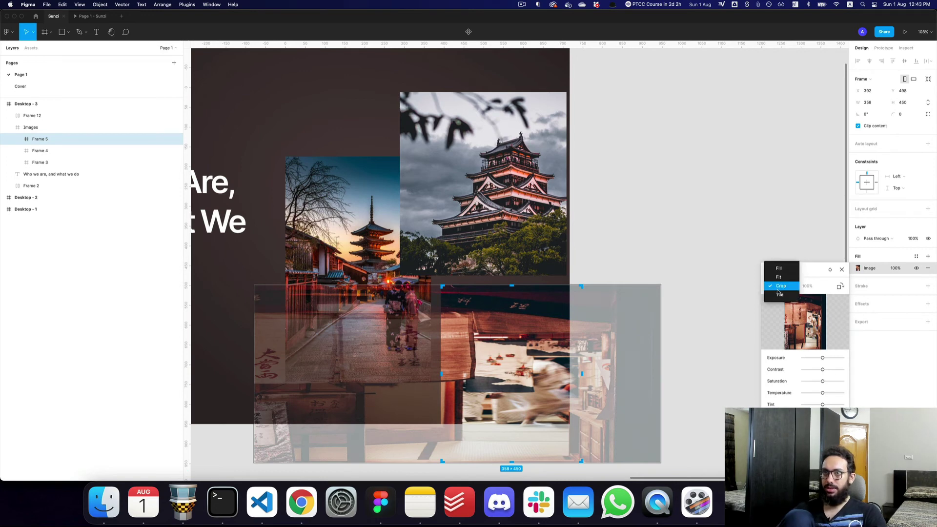
click(781, 269)
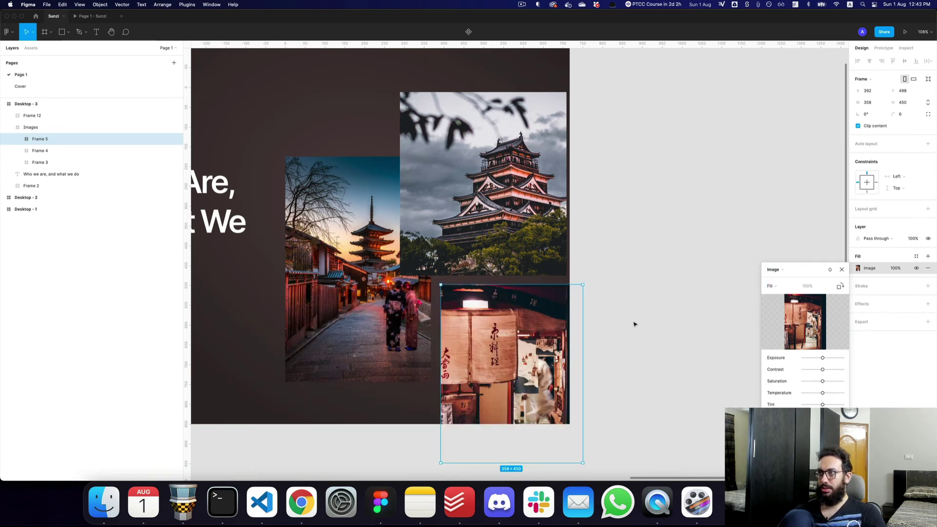
key(Escape)
click(586, 333)
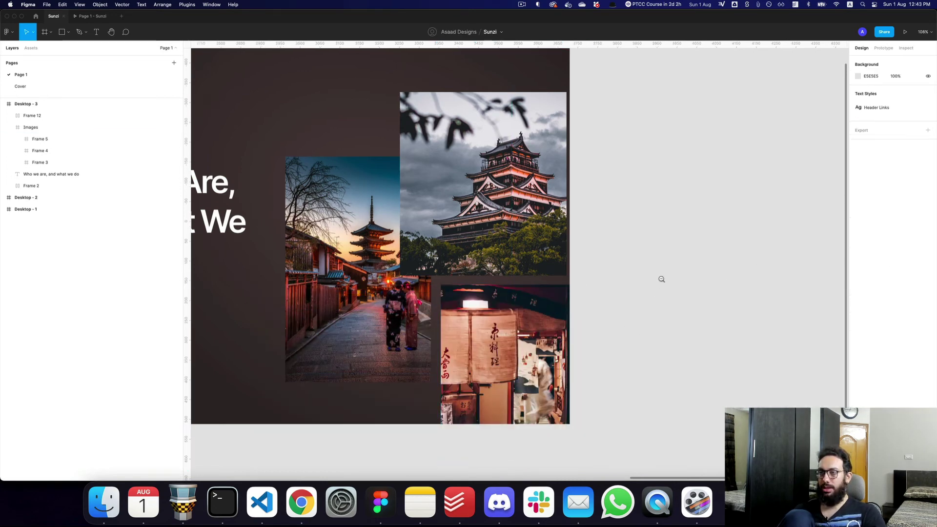
Preview the prototype's change from the first slide to the slide with the Japanese pictures
key(super+alt+Return)
click(333, 414)
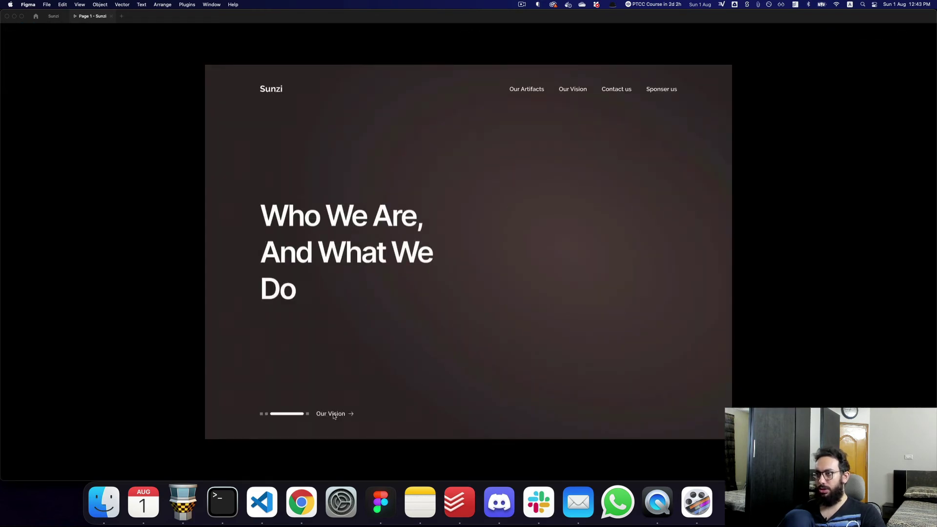
key(ctrl+shift+Tab)
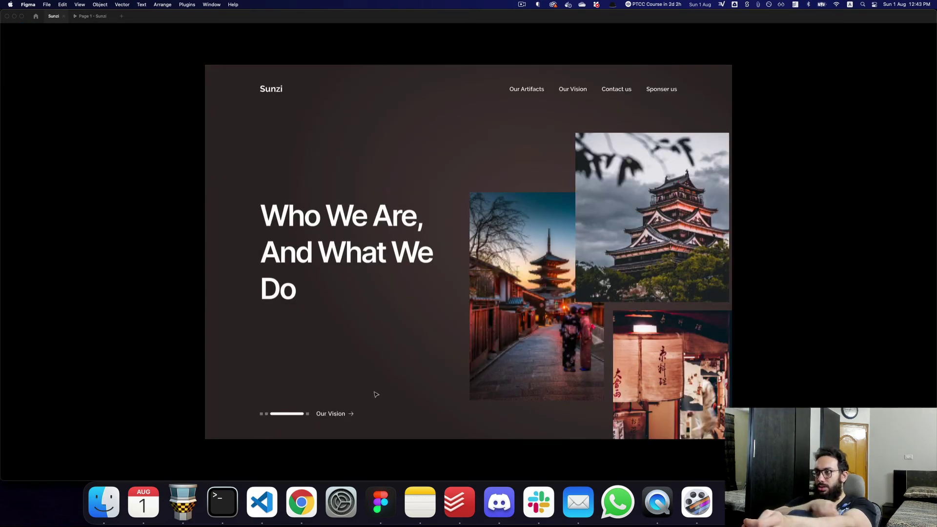
Rename Desktop - 3's three picture frames together by adding the prefix Images to their current names
scroll(510, 272, down, 4)
super+click(511, 271)
shift+super+click(545, 259)
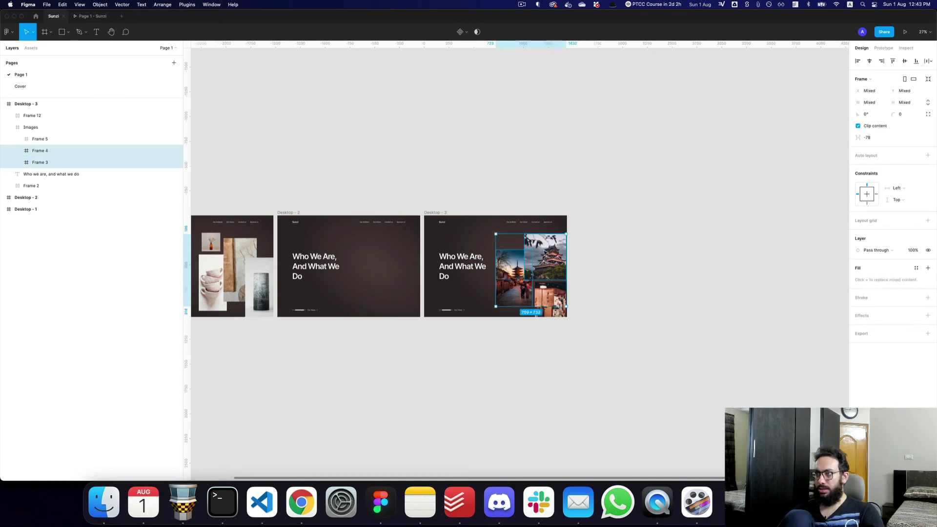
shift+click(543, 306)
key(super+r)
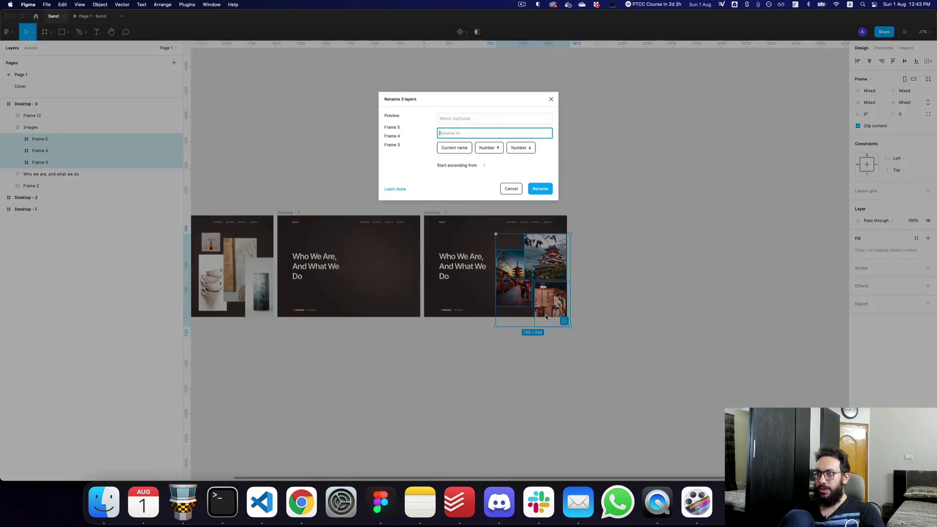
text(Images$&)
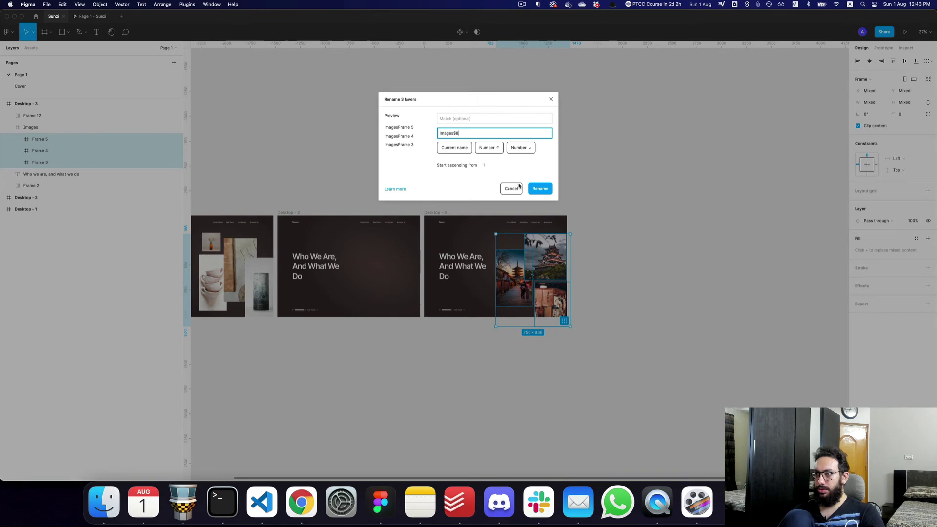
click(538, 193)
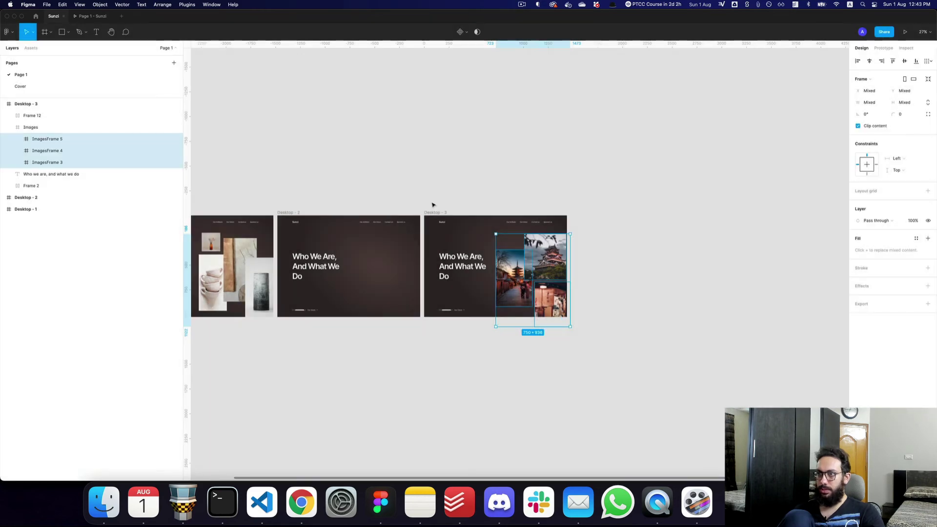
Preview the slide transition again by following Who We Are, compare it with the slide frames, and restart the prototype
key(ctrl+Tab)
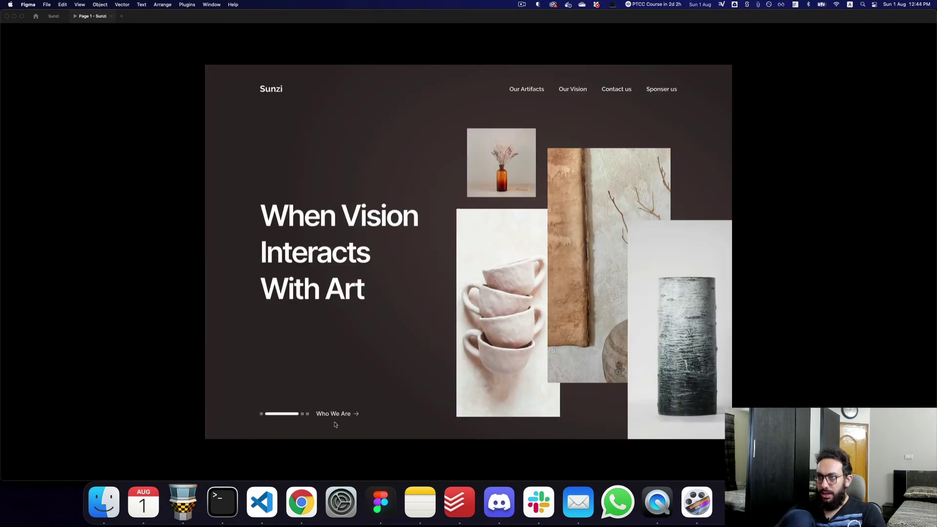
click(336, 417)
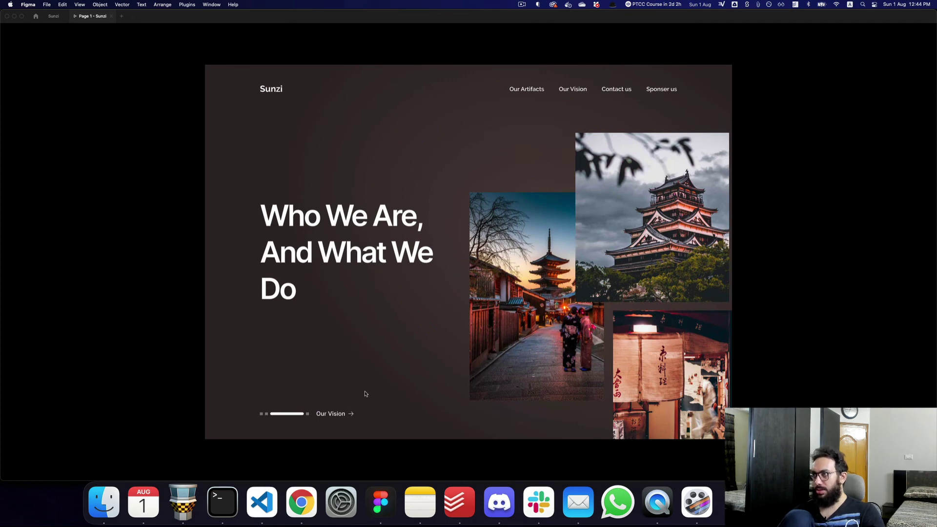
key(ctrl+Tab)
scroll(479, 322, left, 4)
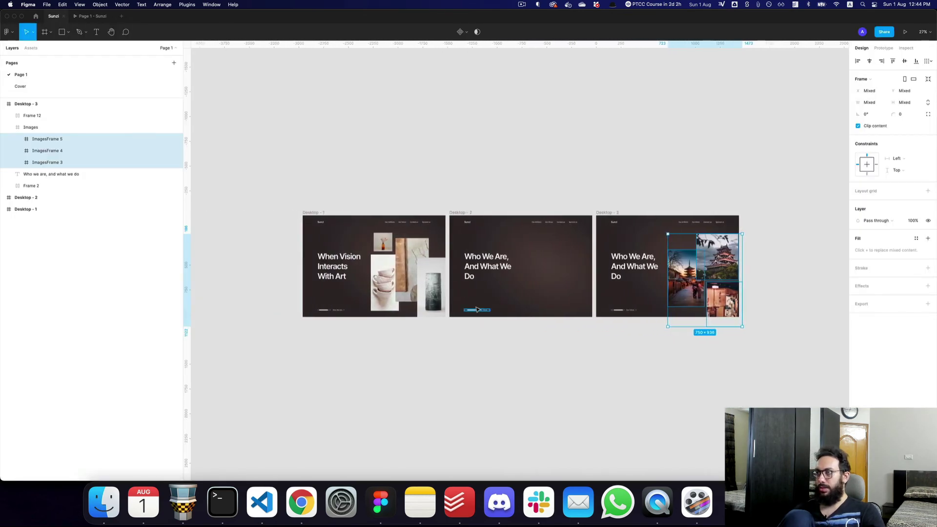
scroll(477, 310, right, 2)
key(ctrl+Tab)
key(r)
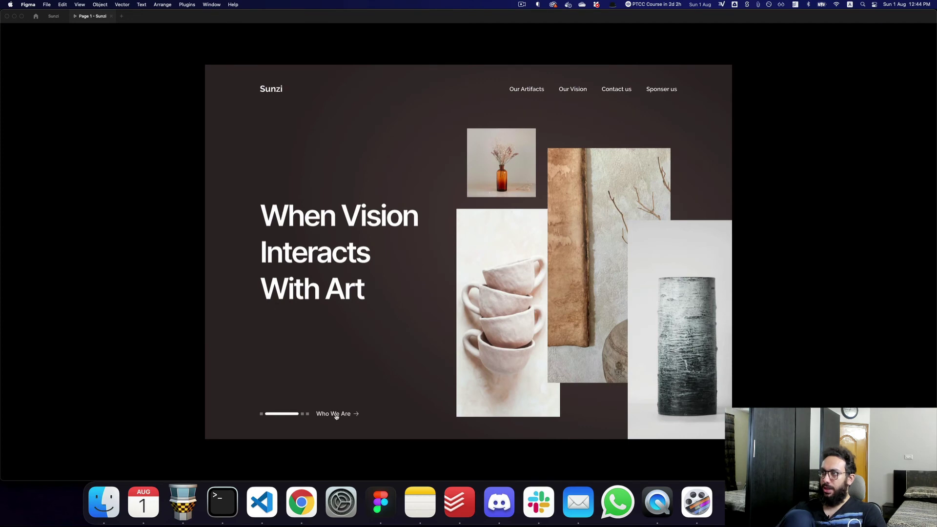
key(ctrl+Tab)
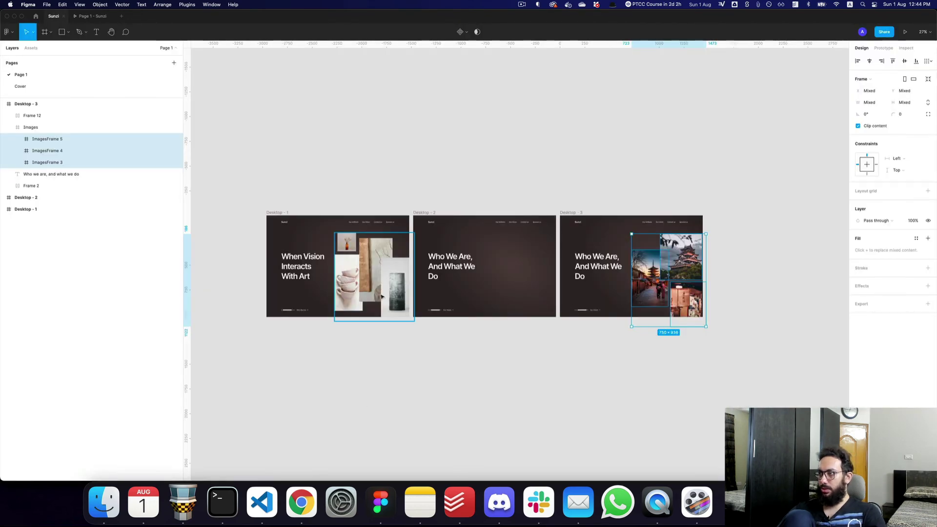
Change the next-slide link text on both Desktop - 1 and Desktop - 2 to Our Heritage
scroll(302, 312, up, 5)
double_click(305, 309)
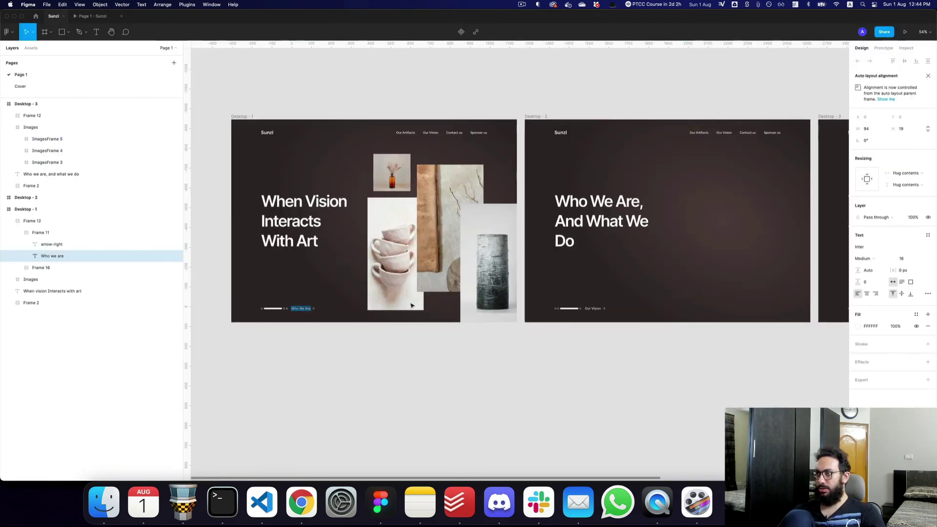
text(Our Heritage)
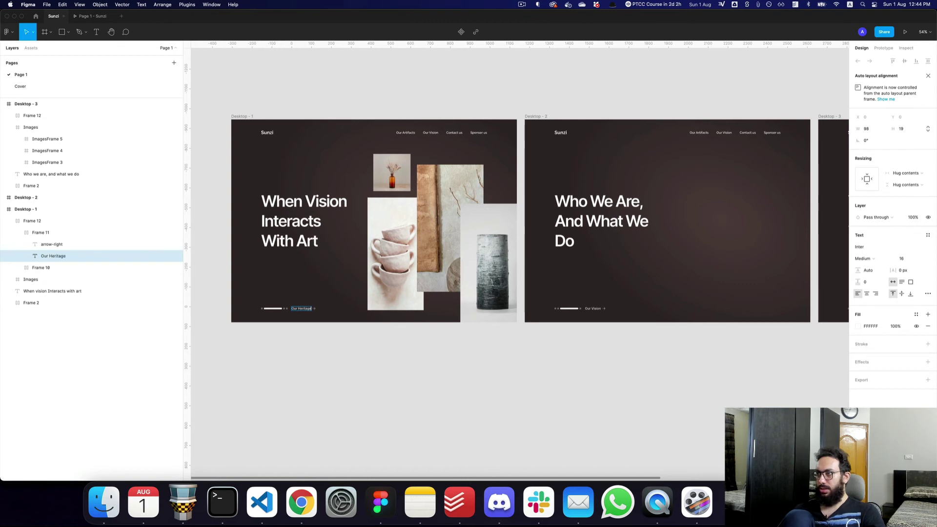
key(Escape)
super+double_click(593, 309)
text(Our Heritage)
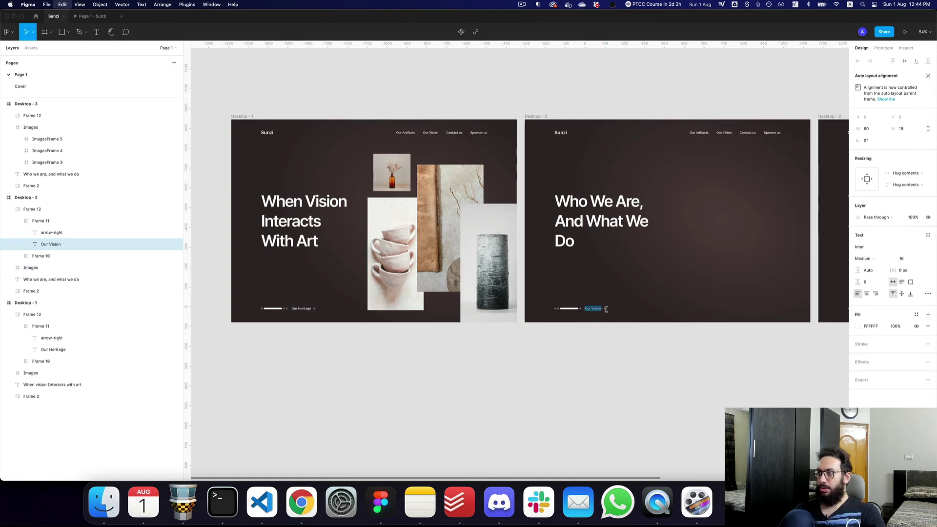
key(Escape)
Replace Desktop - 2's headline text with "Our Heritage, and what we're all about" in its original style, and copy the text
double_click(581, 231)
text(Our Heritage)
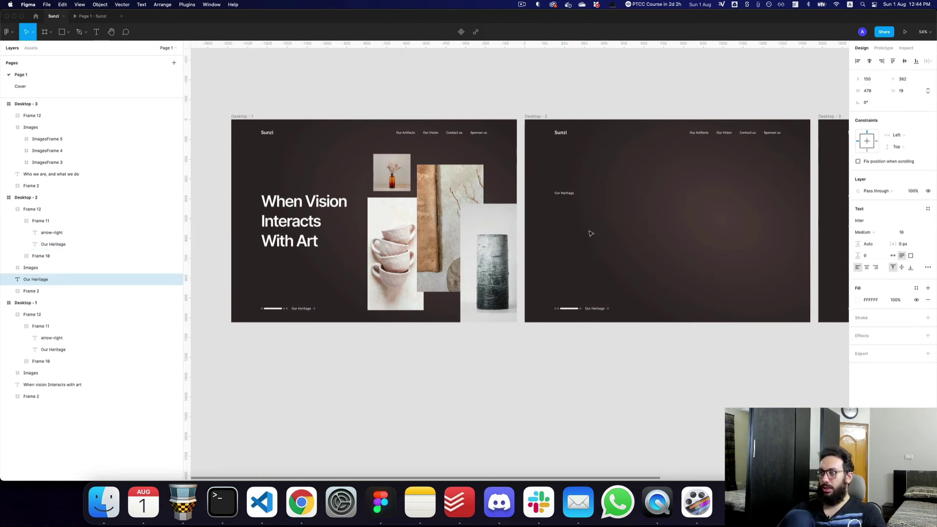
key(super+z)
text(Our Heritage)
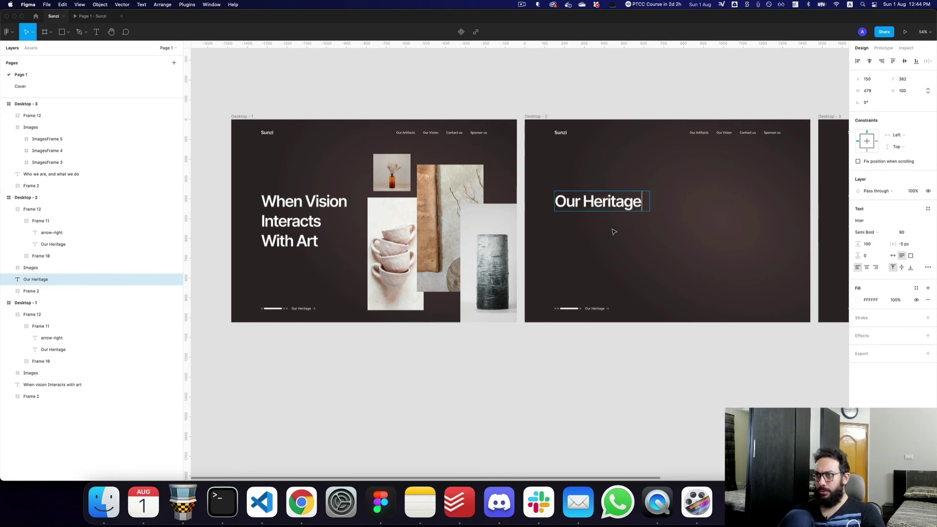
text(, and what we're all a)
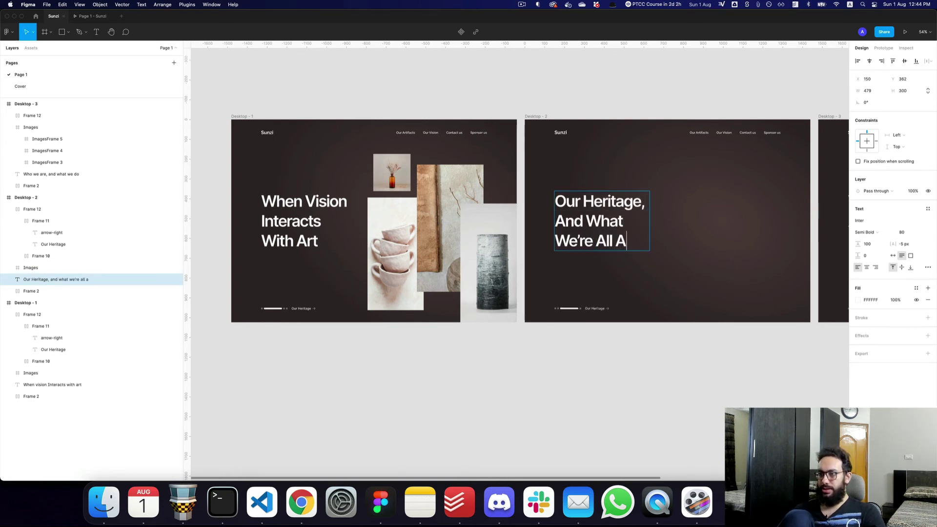
text(bout)
key(super+a)
key(super+c)
key(Escape)
Paste the copied headline over Desktop - 3's headline and reword it to "Our Heritage, and who we are"
scroll(578, 217, right, 10)
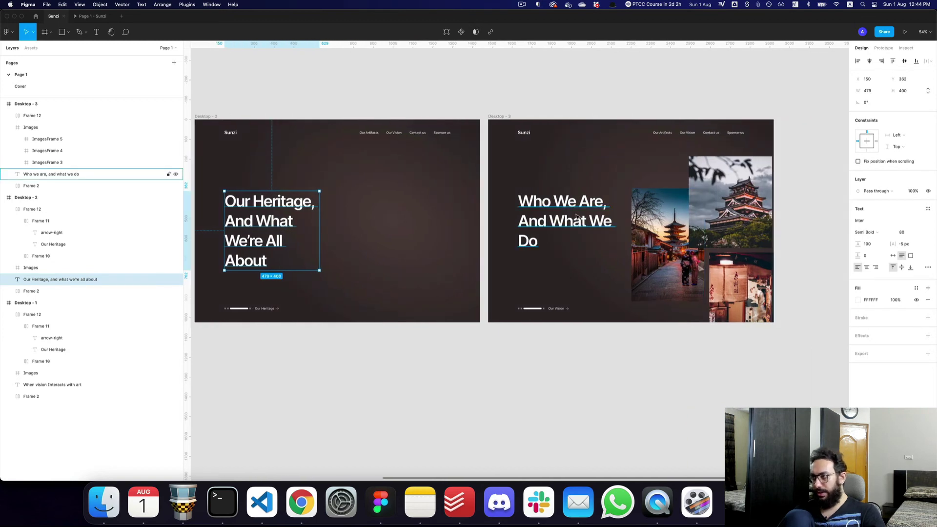
double_click(577, 217)
key(super+v)
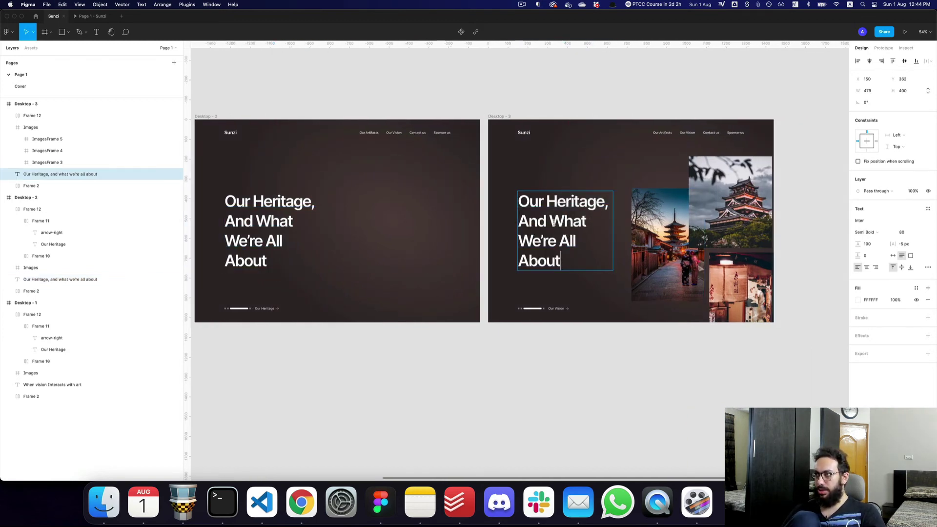
double_click(555, 219)
text(Wh)
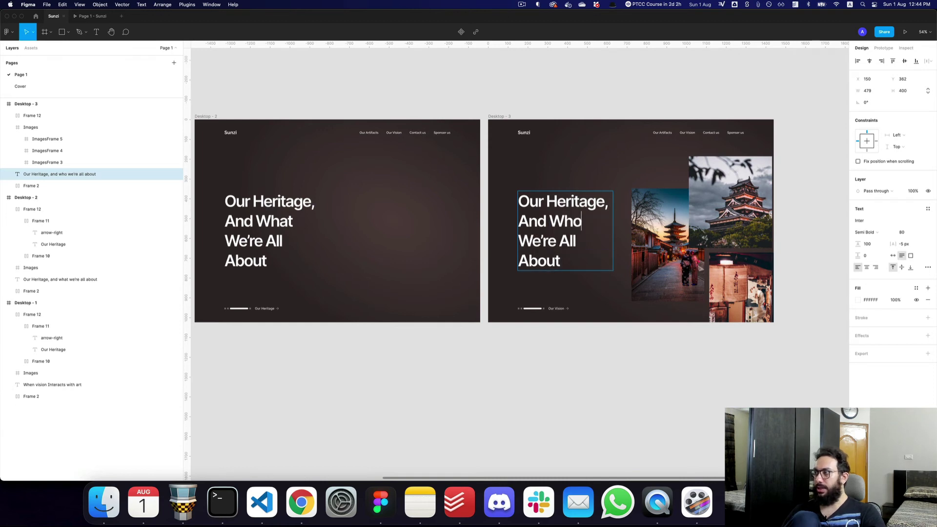
text(o We Are We)
key(shift+super+Down)
key(BackSpace)
key(Escape)
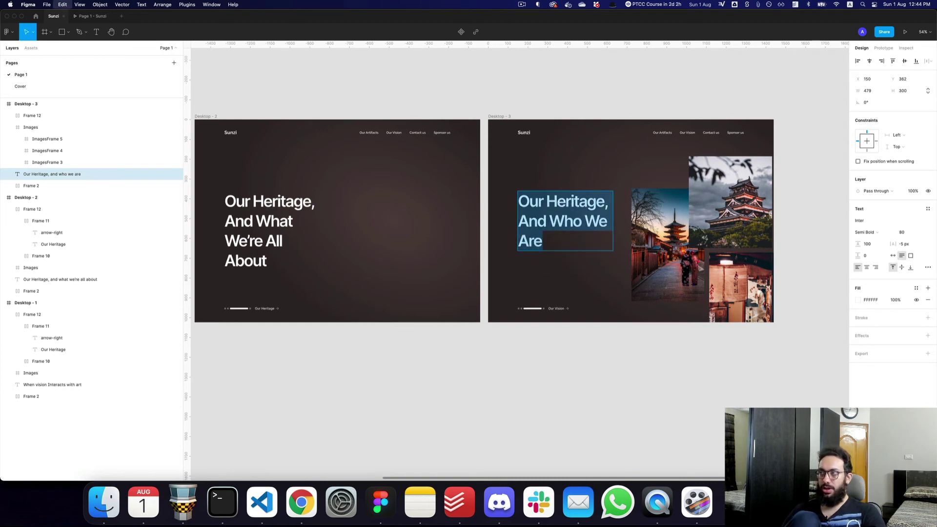
Change Desktop - 2's headline to "Our Heritage, and who we are"
scroll(546, 225, left, 5)
scroll(546, 225, left, 1)
double_click(450, 217)
text(Our Heritage, And Who We Are)
key(Escape)
Preview the slide change by following Our Heritage in the prototype, and compare it with the slide frames
click(629, 363)
key(ctrl+Tab)
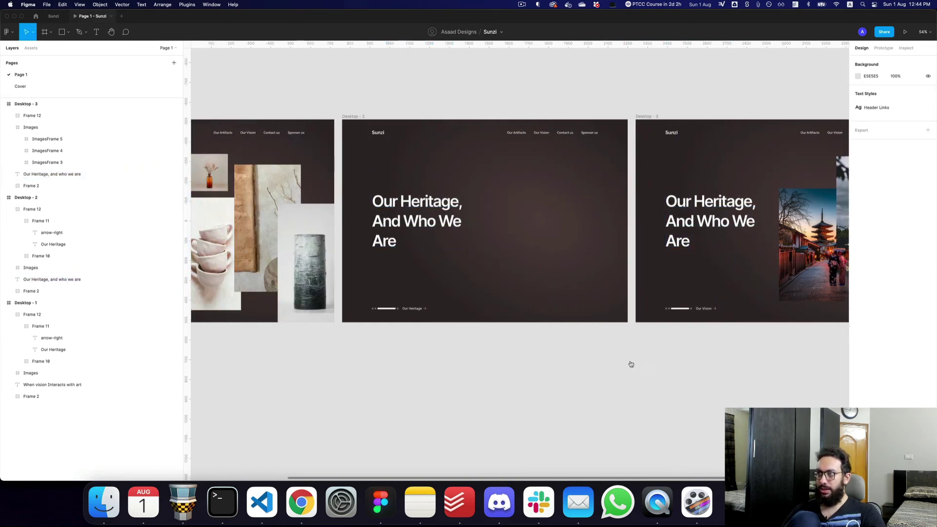
click(328, 413)
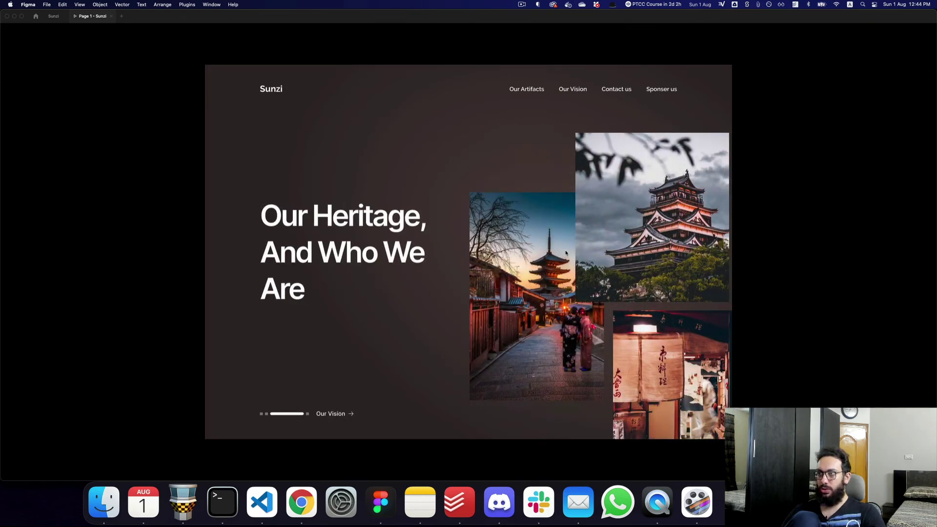
key(ctrl+Tab)
scroll(584, 260, left, 5)
scroll(583, 260, right, 3)
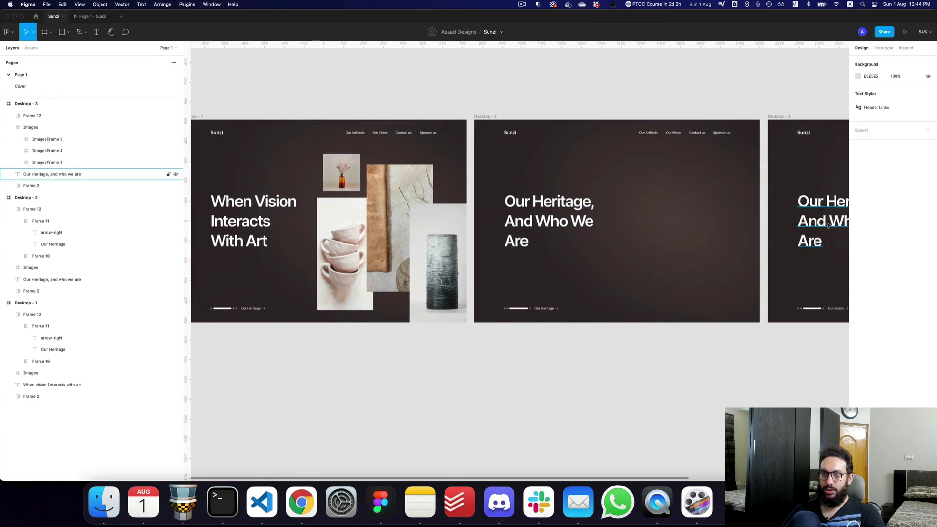
scroll(751, 215, right, 5)
scroll(548, 220, left, 1)
scroll(548, 220, left, 1)
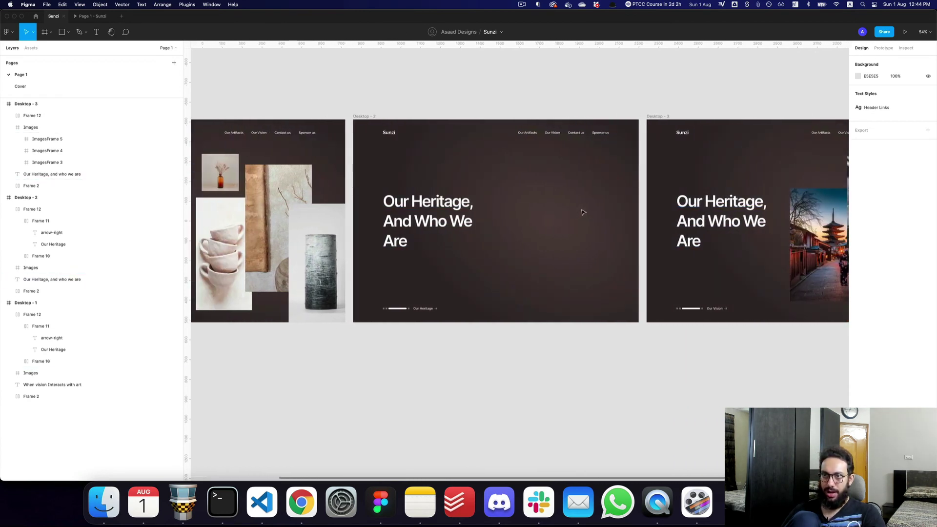
Enlarge Desktop - 3's castle picture frame to 443 × 488, extending it upward and past the slide's right edge
scroll(623, 220, right, 10)
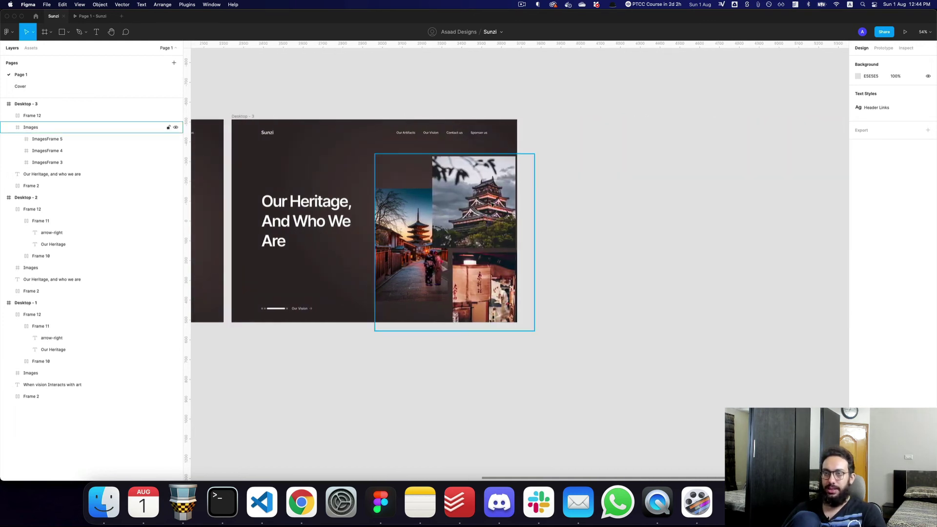
double_click(493, 201)
drag(517, 160, 520, 153)
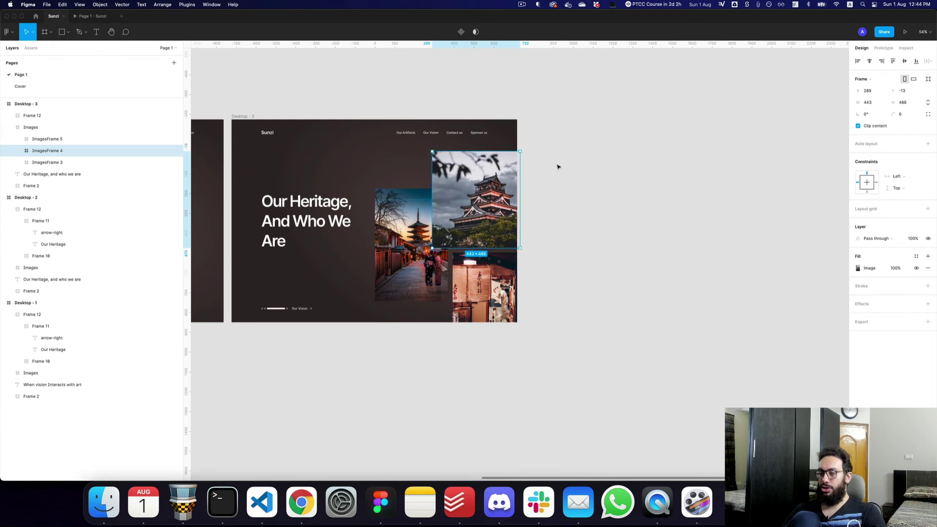
click(556, 165)
Delete the four picture frames, Frame 3 to Frame 6, inside Desktop - 2's Images frame
scroll(604, 207, left, 10)
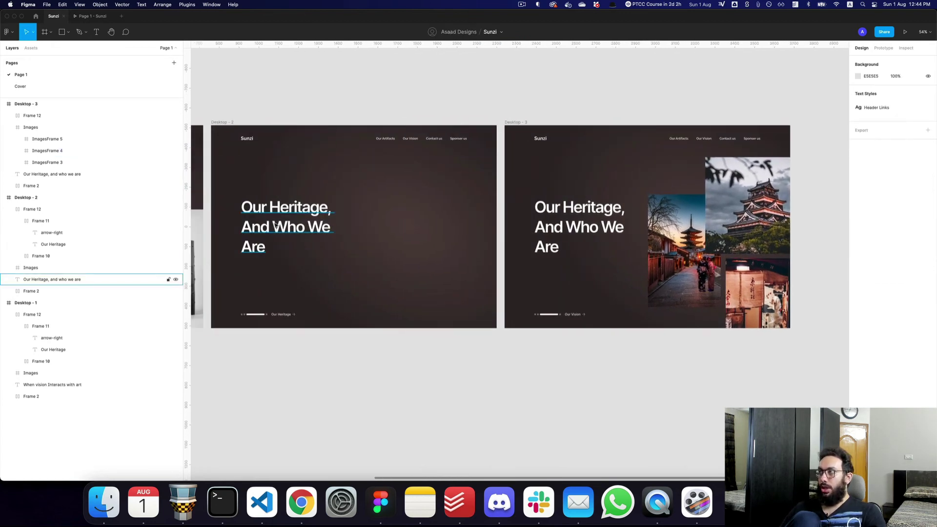
click(92, 268)
click(9, 268)
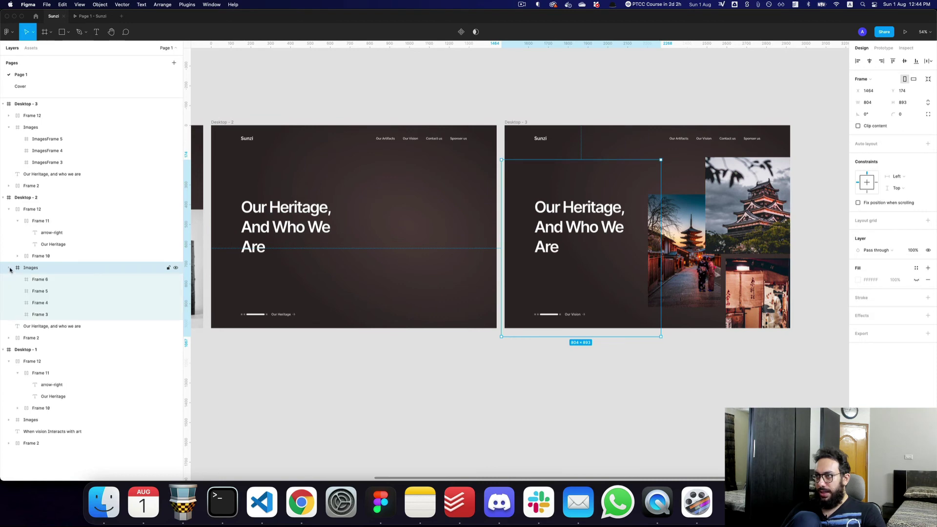
click(41, 280)
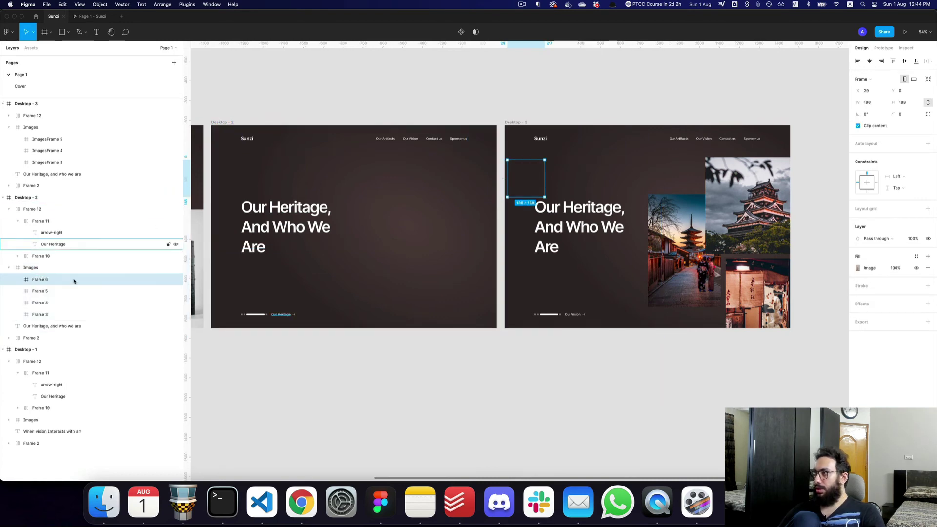
shift+click(45, 314)
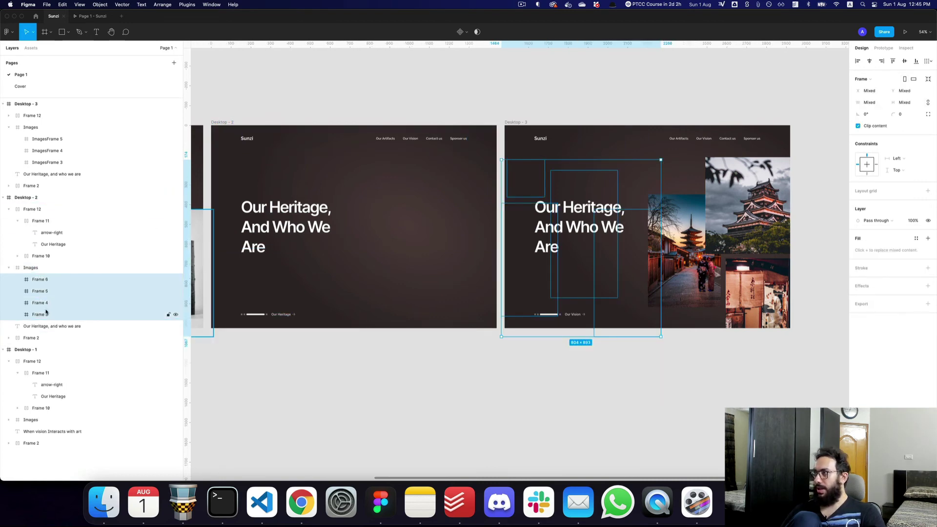
key(BackSpace)
Restart the prototype and preview the transition to the Japanese pictures by following Our Heritage
key(ctrl+Tab)
key(r)
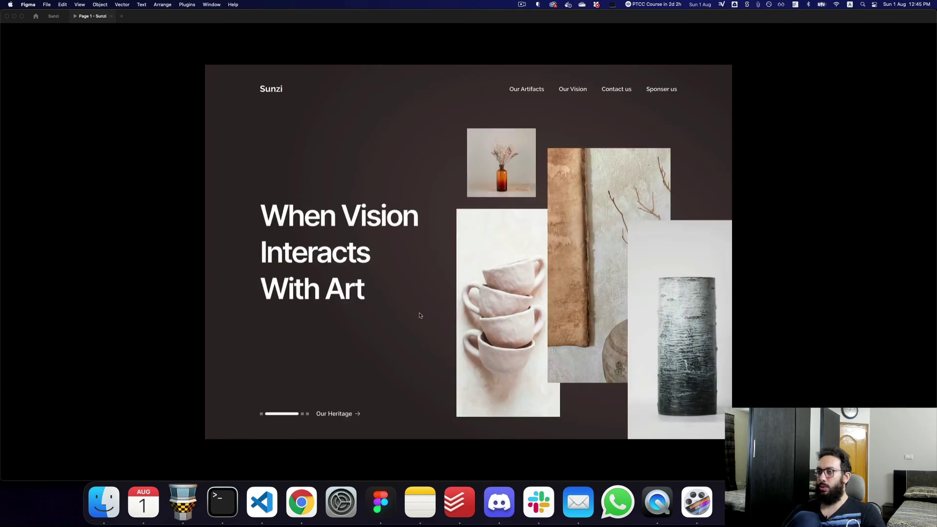
click(325, 416)
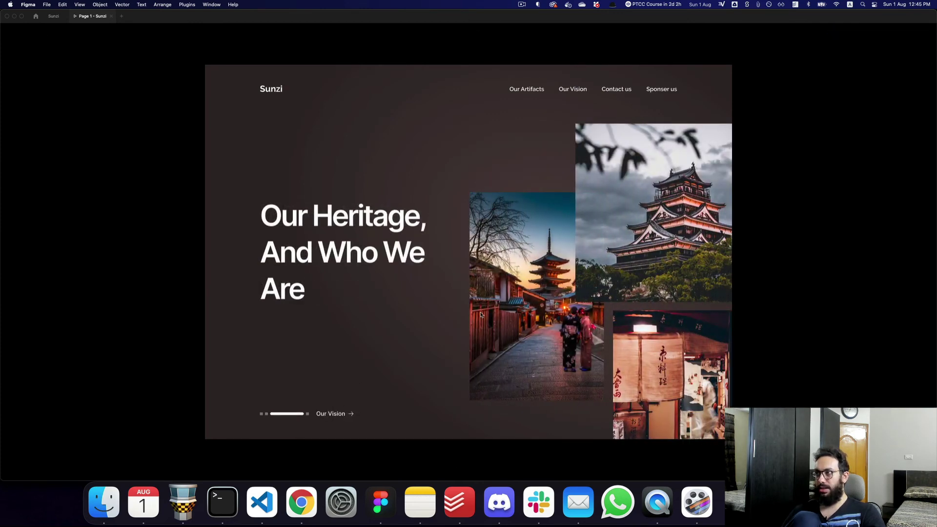
key(ctrl+Tab)
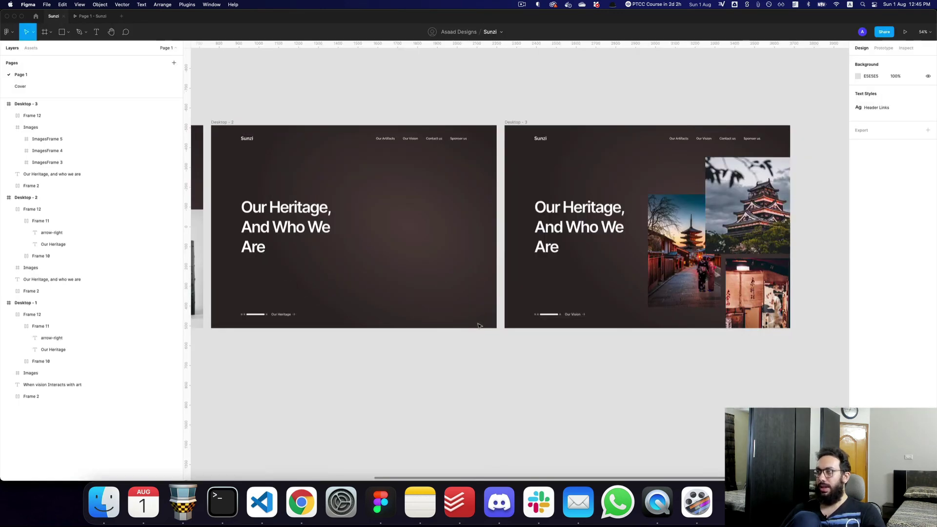
Set the Smart animate duration of Desktop - 1's link to Desktop - 2 to 1000 ms
scroll(478, 322, left, 2)
click(883, 48)
scroll(536, 139, left, 3)
scroll(536, 139, left, 2)
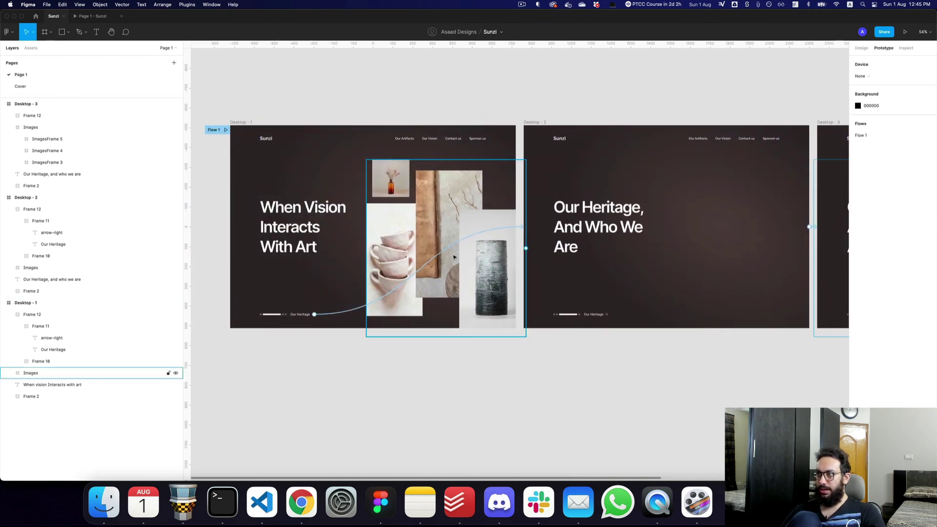
click(453, 254)
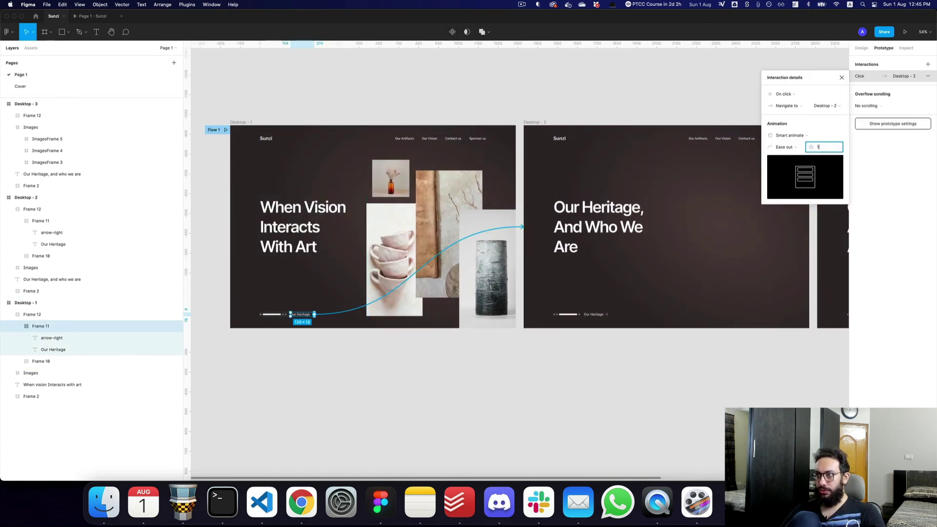
text(1000)
key(Return)
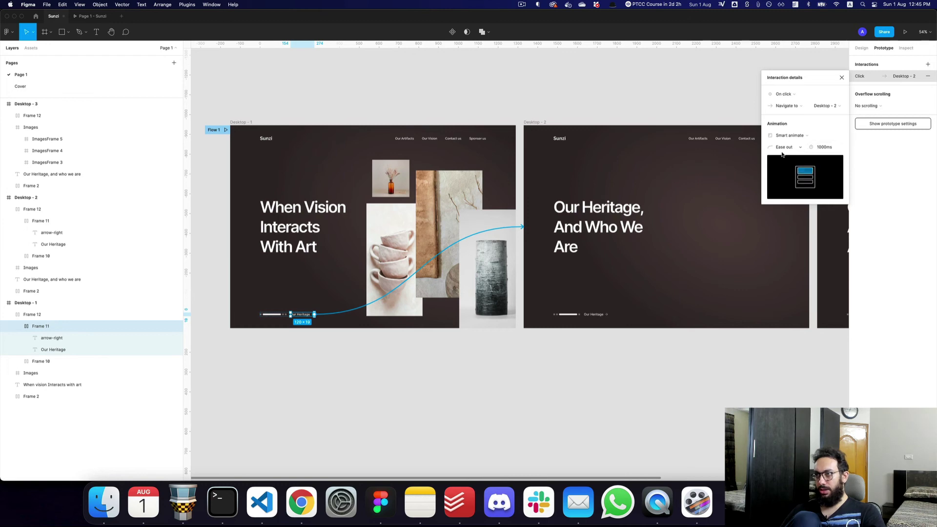
Preview the slide transition in the prototype with the new duration
key(ctrl+Tab)
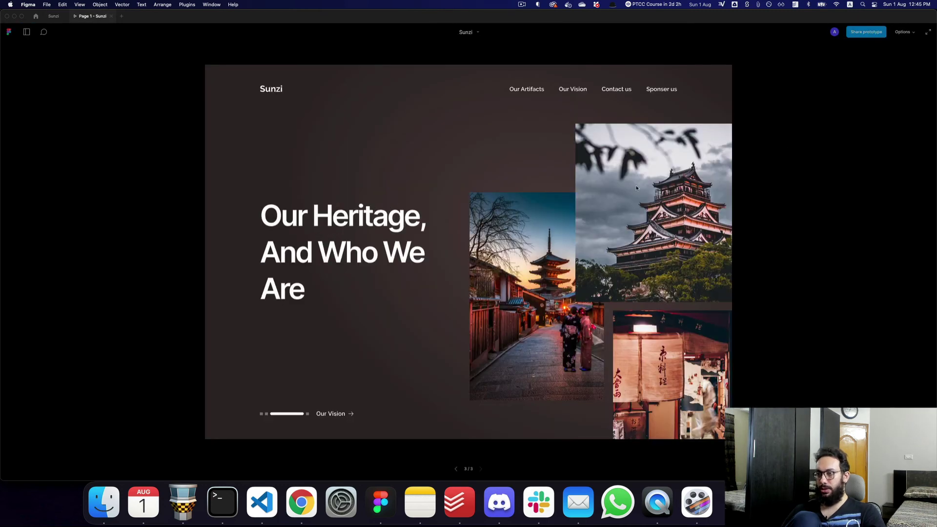
click(346, 413)
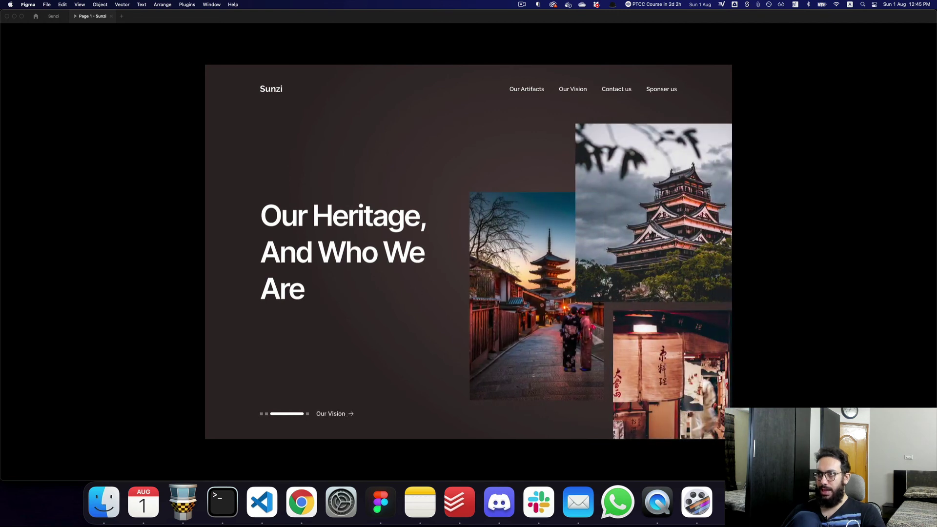
key(ctrl+Tab)
Try moving Desktop - 2's headline out past the slide's left edge, to about X -490
scroll(511, 249, right, 3)
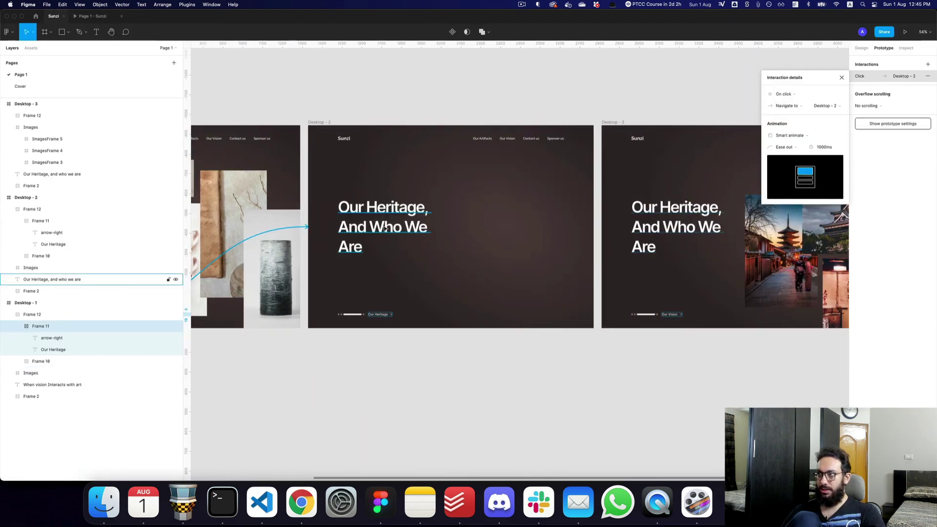
click(385, 228)
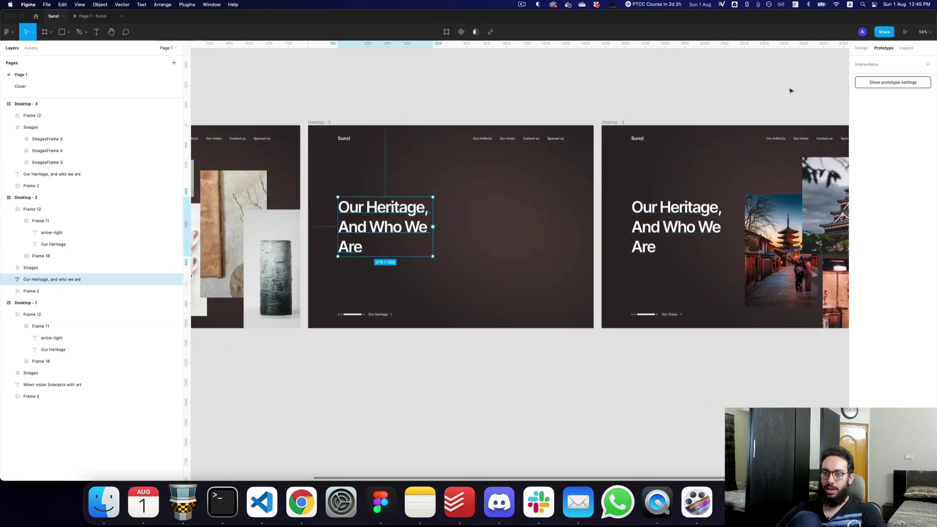
click(862, 49)
scroll(560, 238, left, 3)
drag(504, 234, 377, 241)
Preview the transition from the first slide with the shifted headline, and undo the headline's move
key(ctrl+Tab)
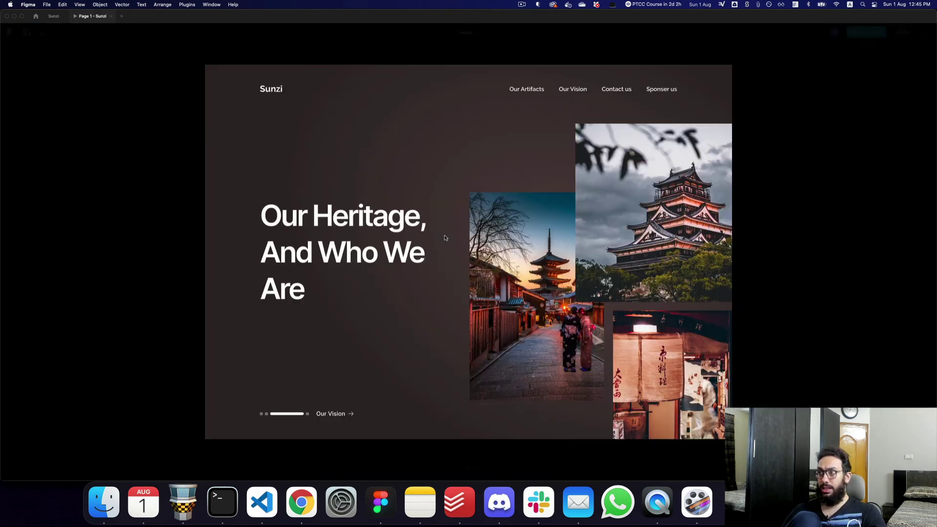
key(r)
click(334, 415)
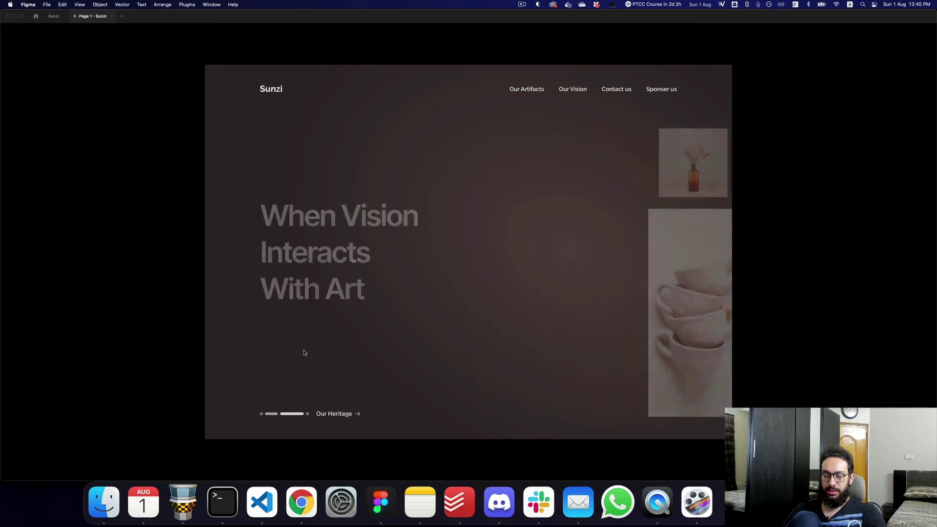
key(ctrl+Tab)
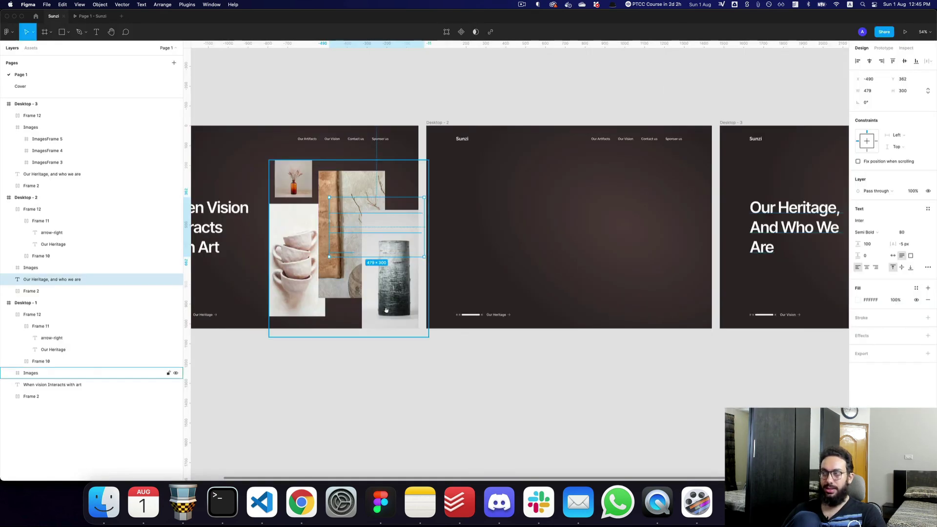
scroll(376, 257, left, 3)
key(super+z)
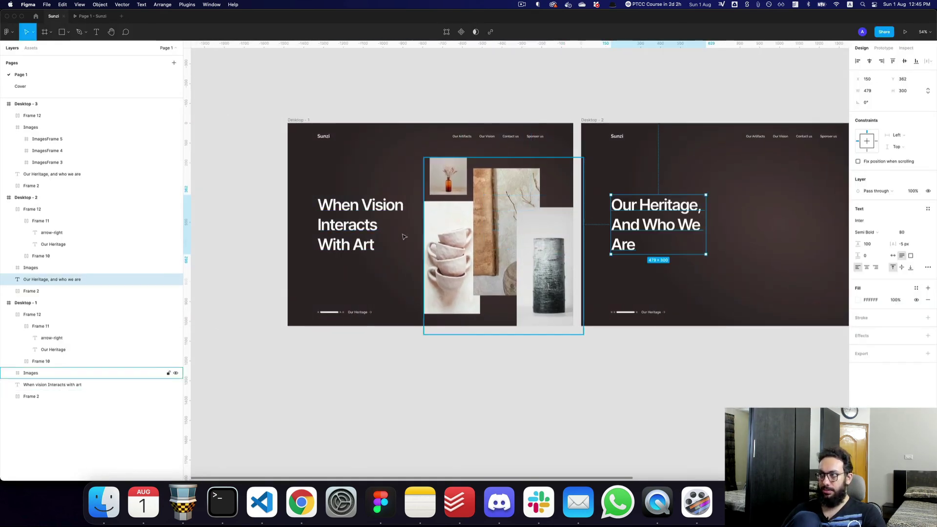
Rename Desktop - 1's headline layer as Main Title
click(336, 222)
key(super+r)
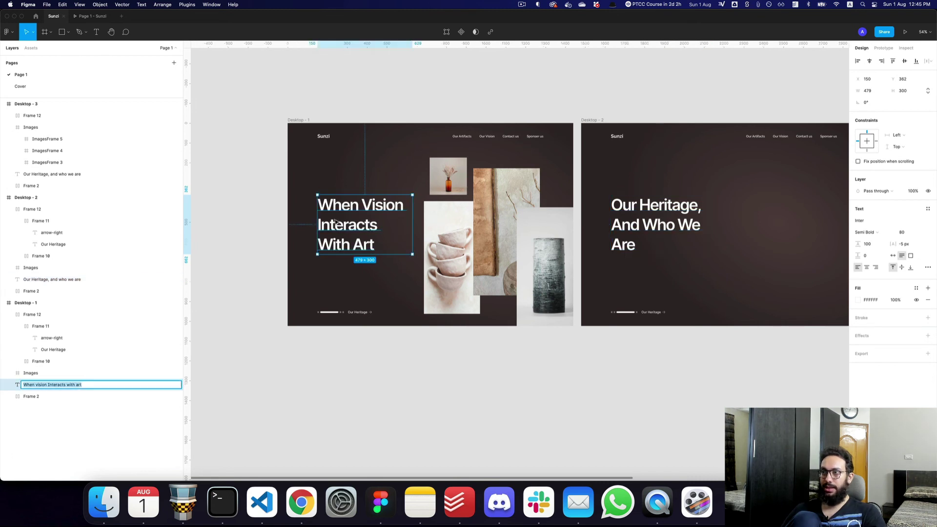
text(Title)
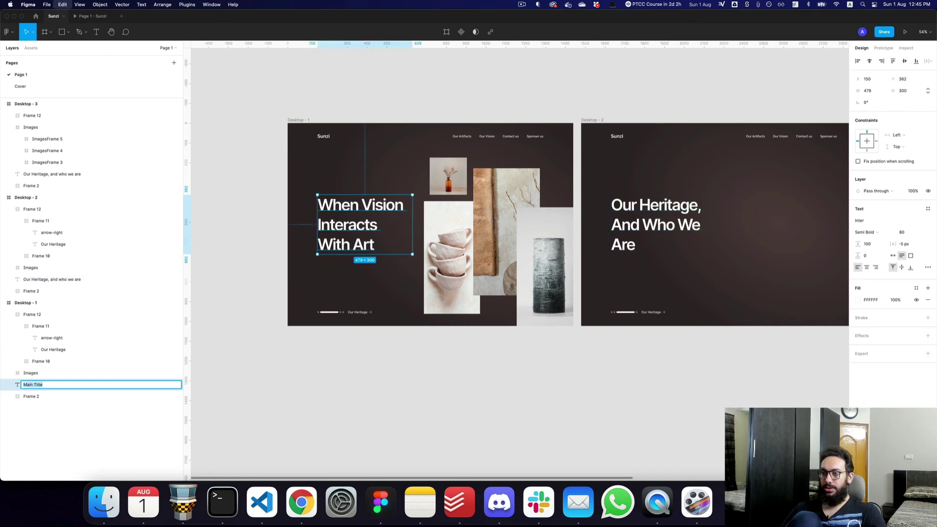
key(Return)
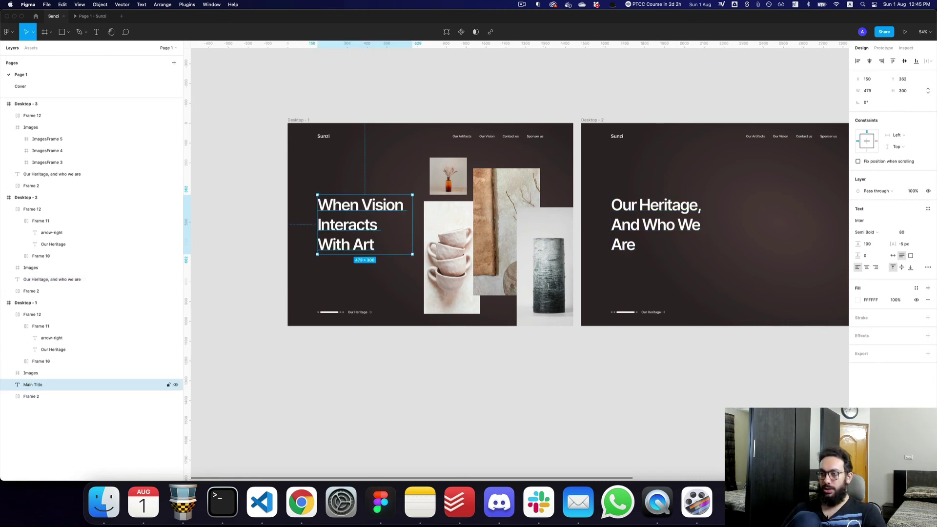
Rename Desktop - 2's headline layer as Main Title
scroll(419, 225, right, 3)
click(32, 278)
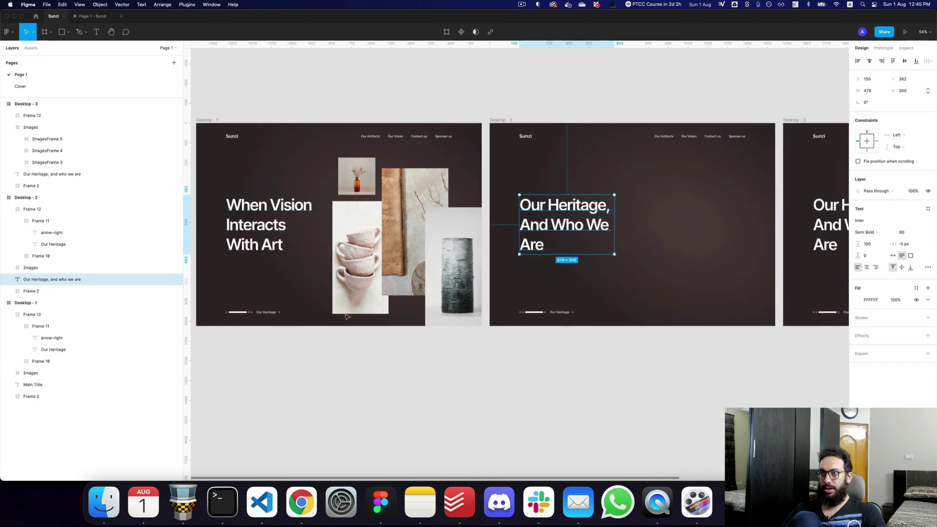
double_click(40, 280)
text(Main Title)
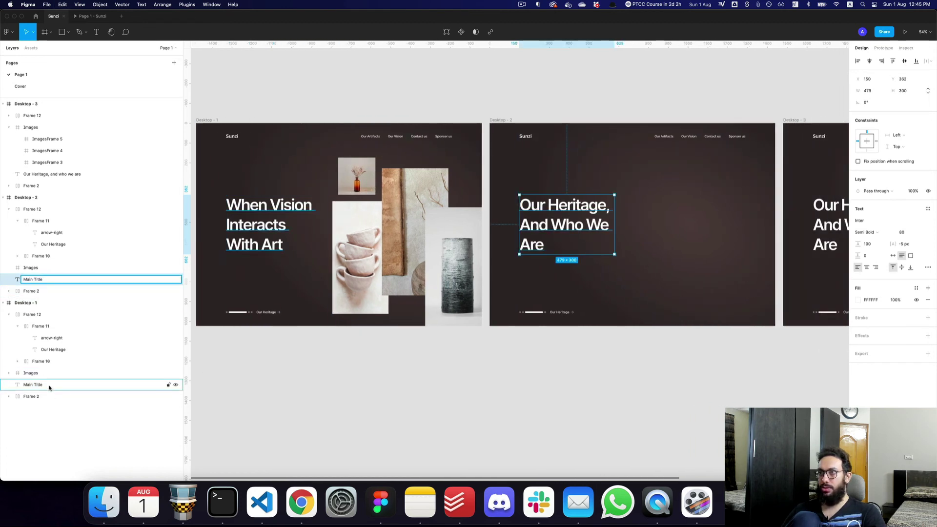
key(Return)
Rename Desktop - 3's headline layer as Main Title
scroll(634, 225, right, 5)
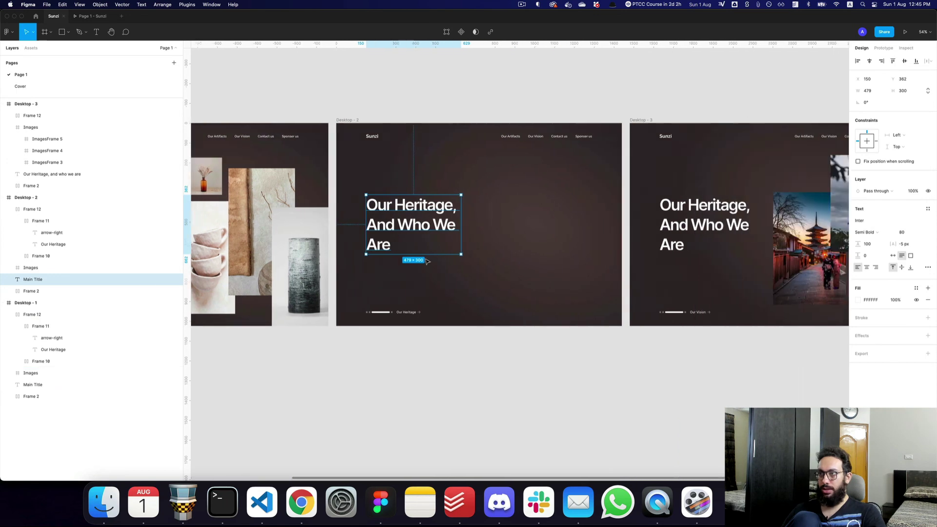
click(668, 215)
key(super+r)
text(Main Title)
key(Return)
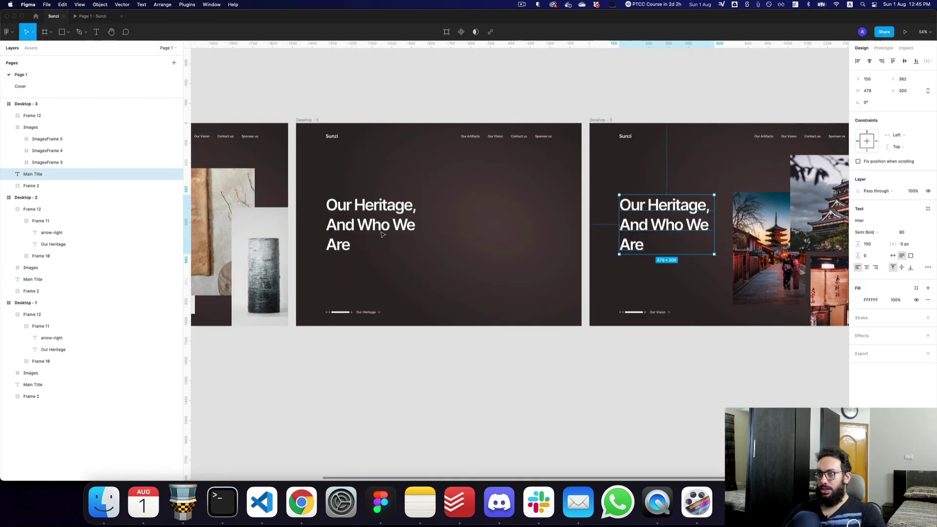
Try moving Desktop - 2's headline out past the slide's left edge and preview the transition in the prototype
drag(383, 235, 253, 225)
key(ctrl+Tab)
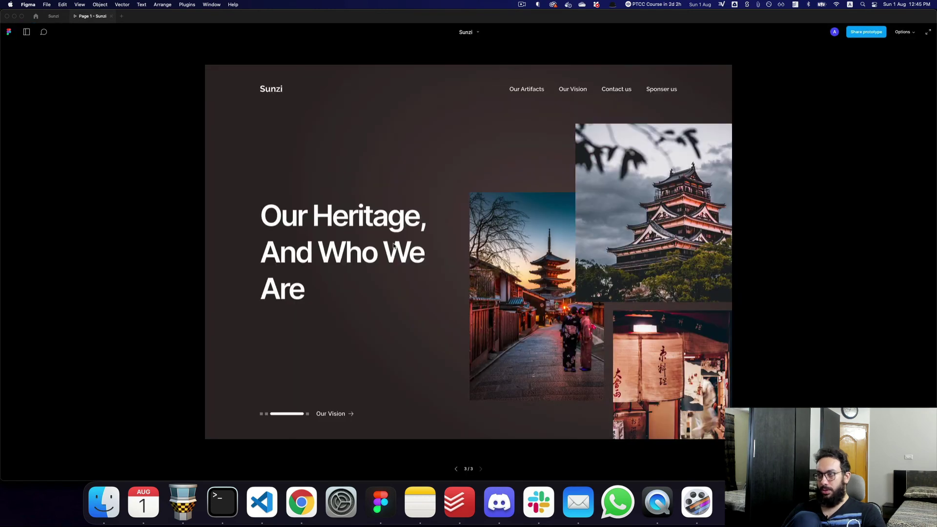
click(348, 414)
click(342, 414)
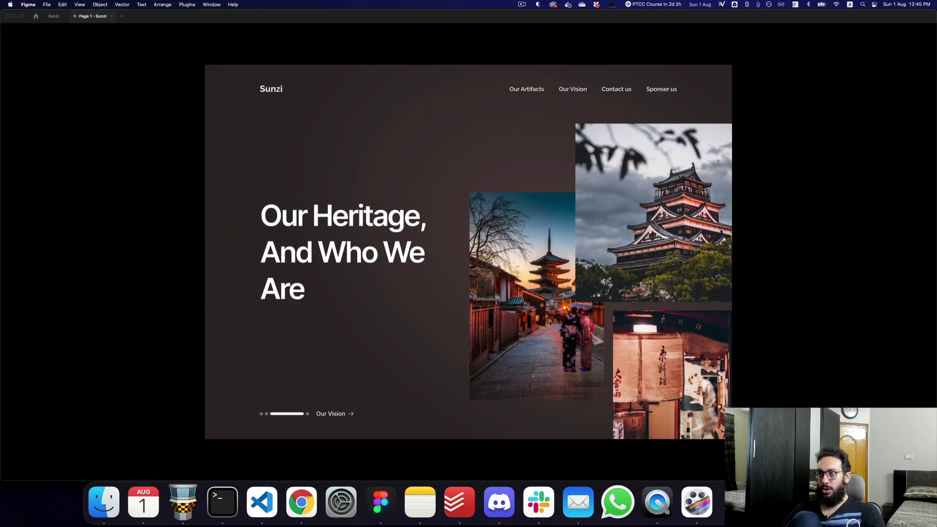
key(ctrl+Tab)
scroll(464, 274, left, 5)
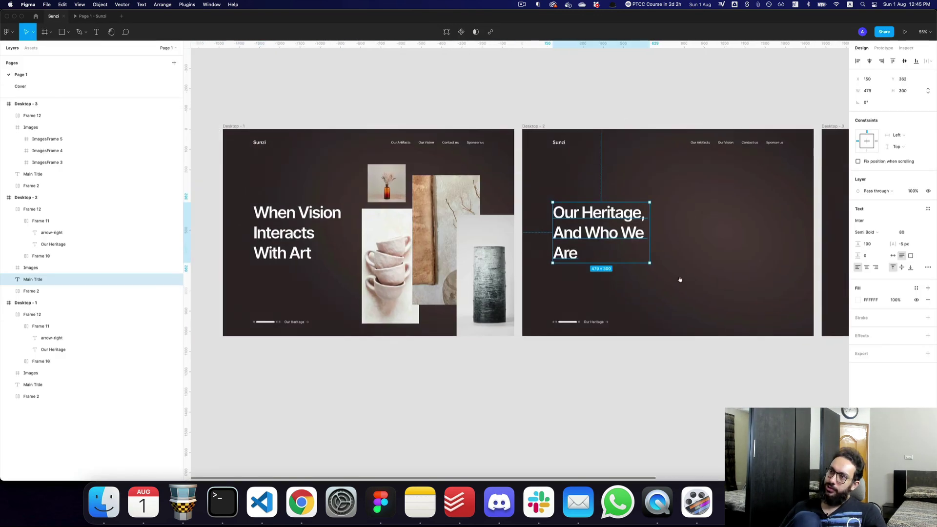
Try replacing Desktop - 2's headline text with Desktop - 1's and shifting it out past the slide's left edge
click(308, 236)
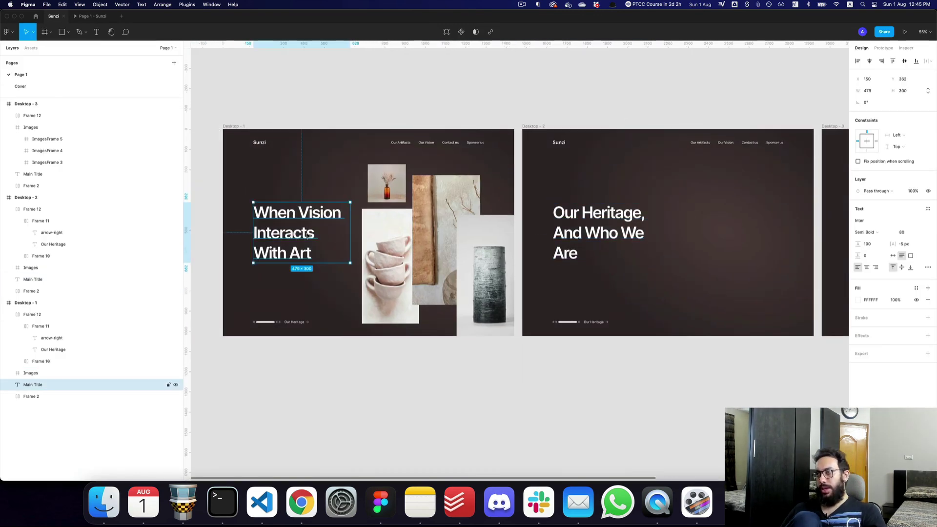
double_click(308, 236)
key(cmd+c)
double_click(617, 238)
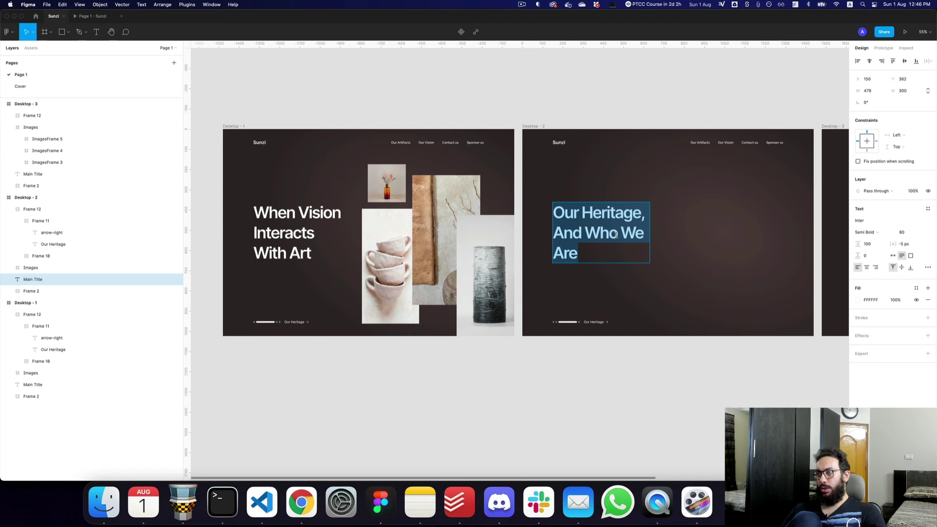
key(cmd+v)
key(Escape)
scroll(586, 234, right, 3)
drag(578, 234, 421, 230)
Preview the transition from the first slide, and undo the headline's move and text replacement on Desktop - 2
key(ctrl+Tab)
key(r)
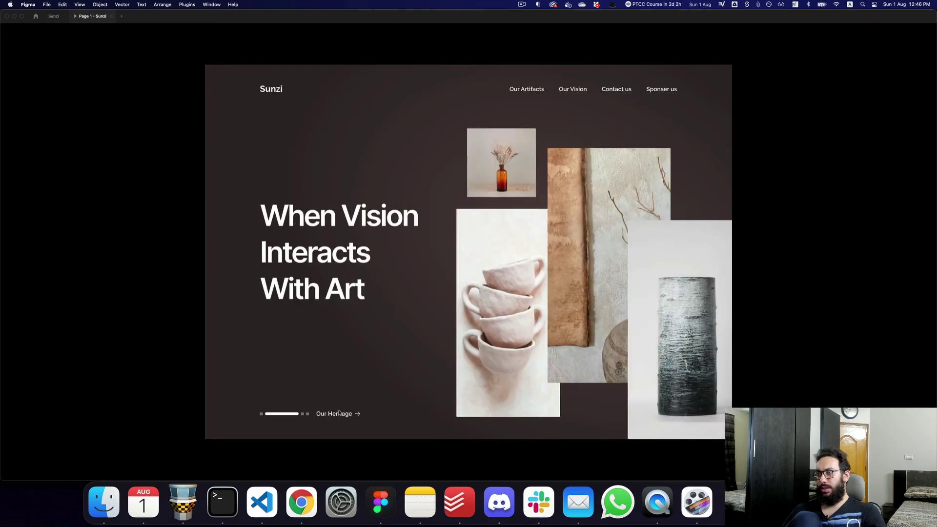
click(340, 414)
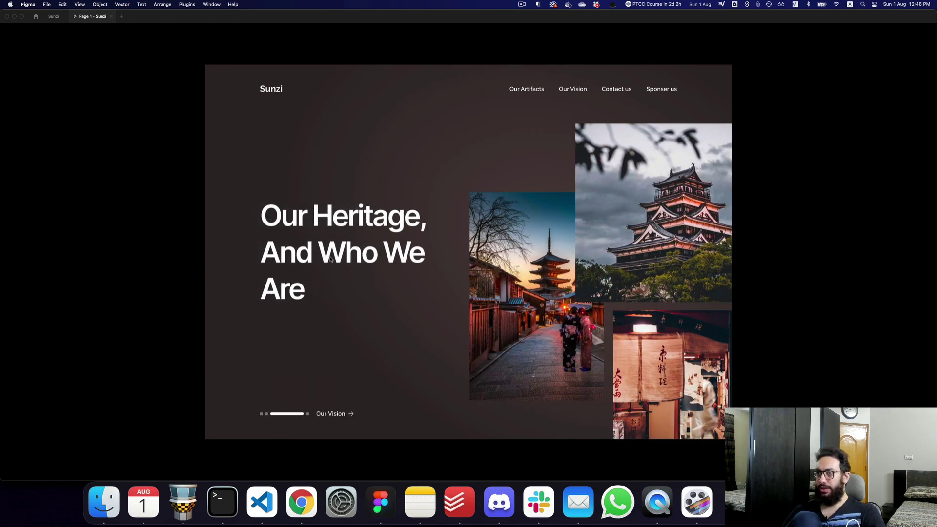
key(ctrl+Tab)
key(super+z)
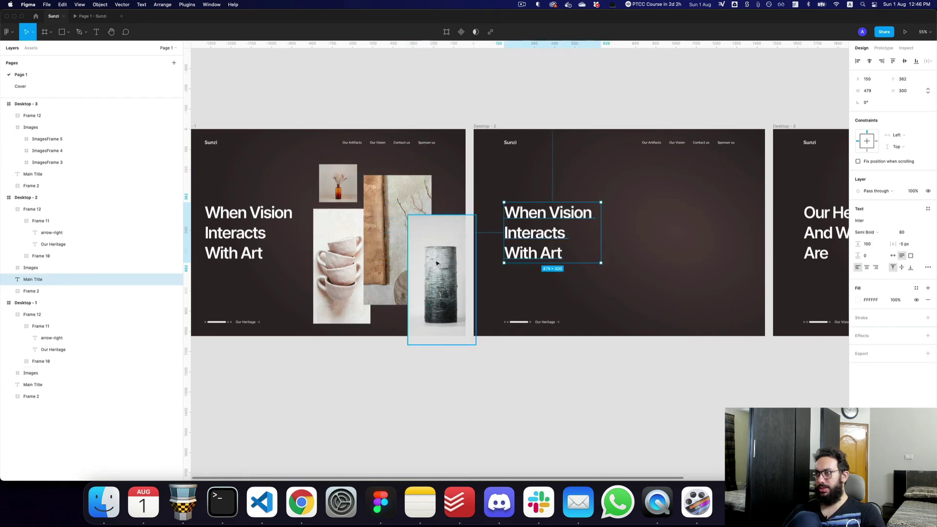
key(super+z)
key(super+z)
key(super+z)
key(super+z)
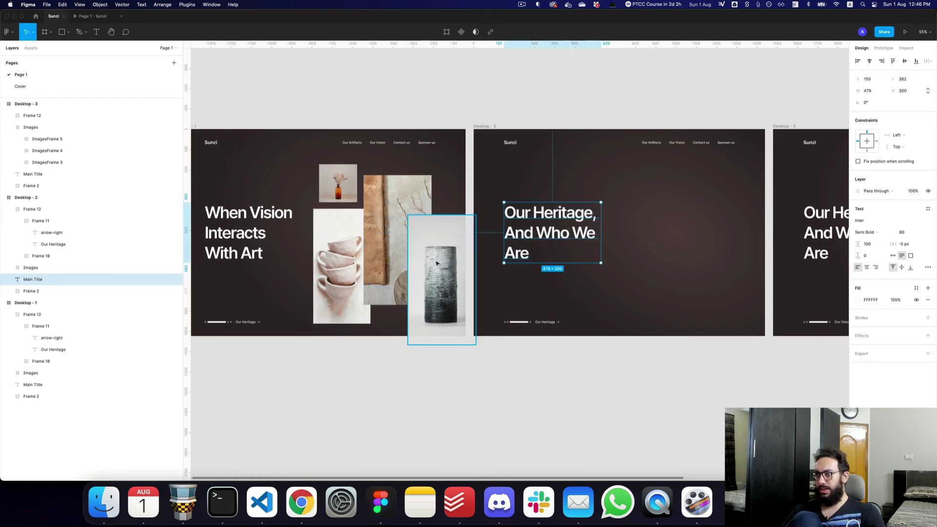
Try shifting Desktop - 2's original "Our Heritage, And Who We Are" headline past the left edge and preview the restarted prototype
click(556, 236)
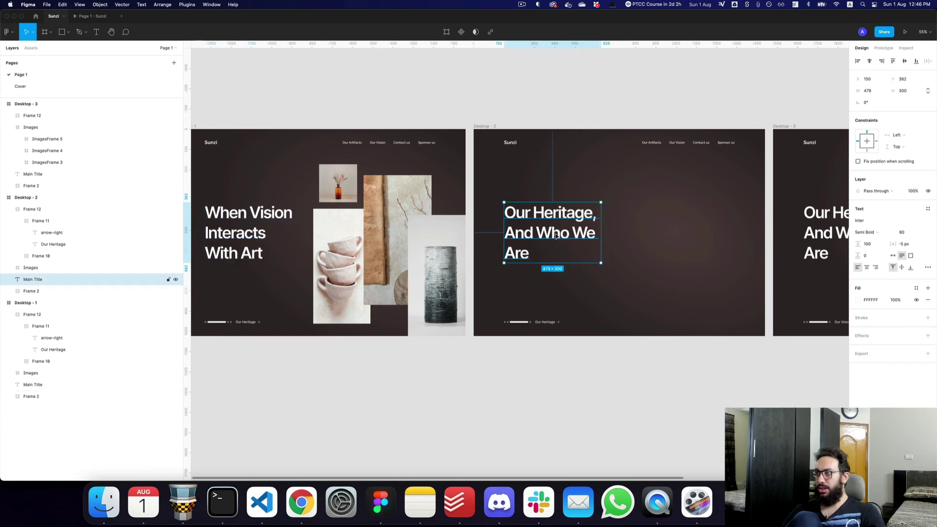
drag(556, 236, 431, 239)
key(ctrl+Tab)
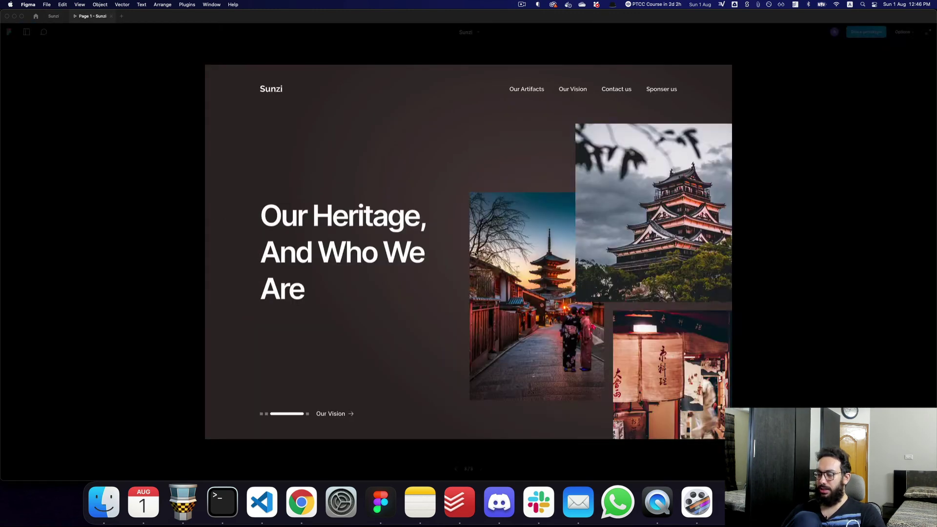
key(r)
click(338, 415)
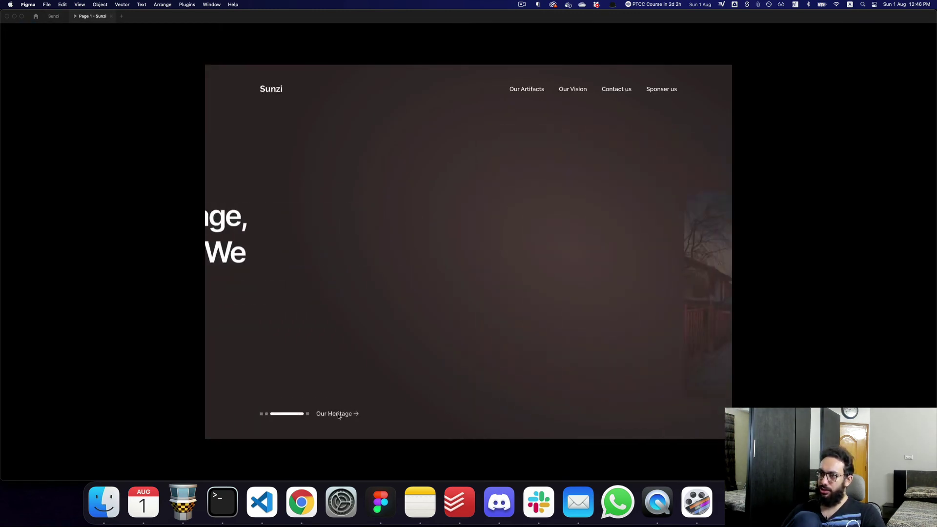
key(ctrl+Tab)
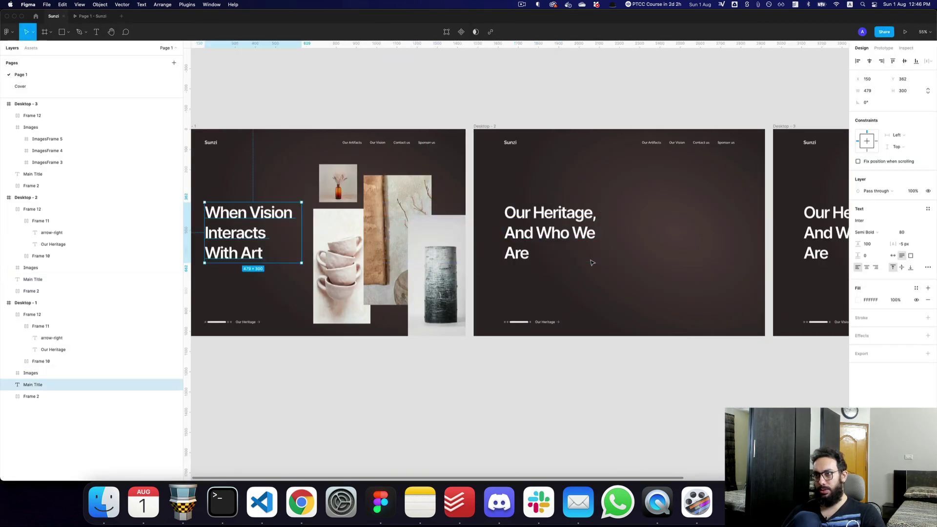
Replace Desktop - 2's headline with Desktop - 1's "When Vision Interacts With Art" text and move it past the slide's left edge to X -451
key(Return)
key(super+c)
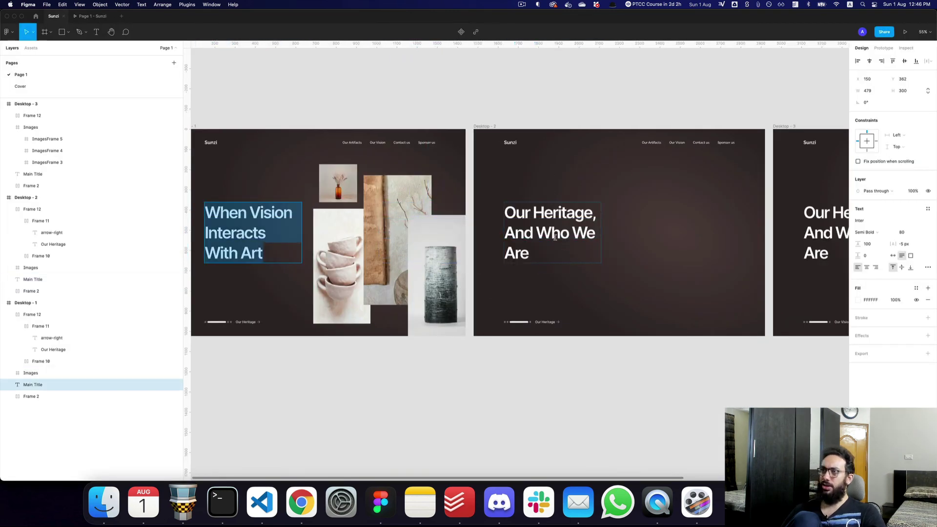
key(Escape)
click(555, 237)
key(Return)
key(super+v)
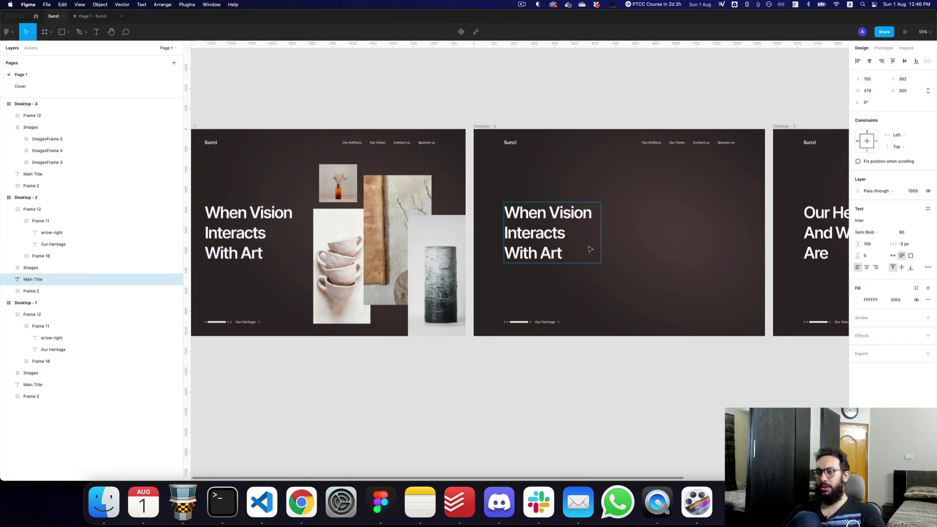
key(Escape)
drag(590, 249, 428, 243)
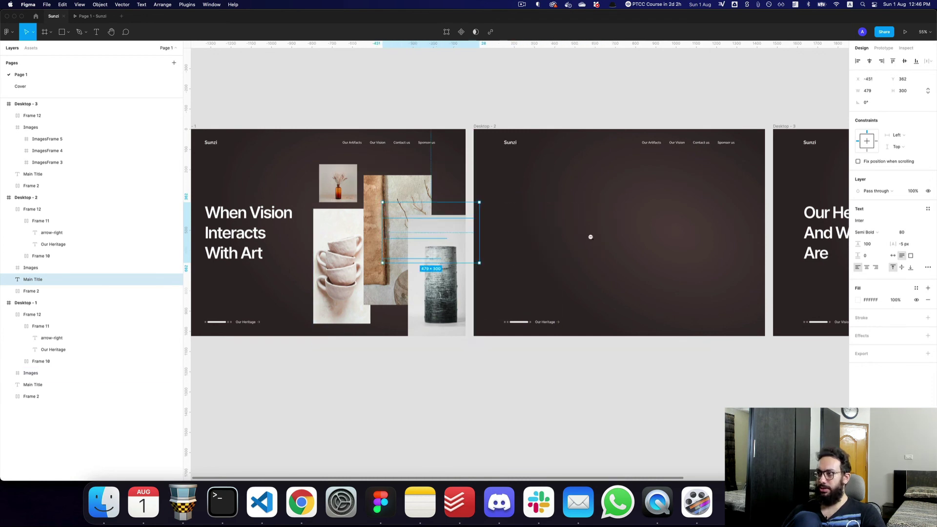
Restart the prototype and preview the transition from the first slide with the copied headline sliding out
scroll(590, 236, down, 5)
scroll(503, 224, right, 2)
click(537, 177)
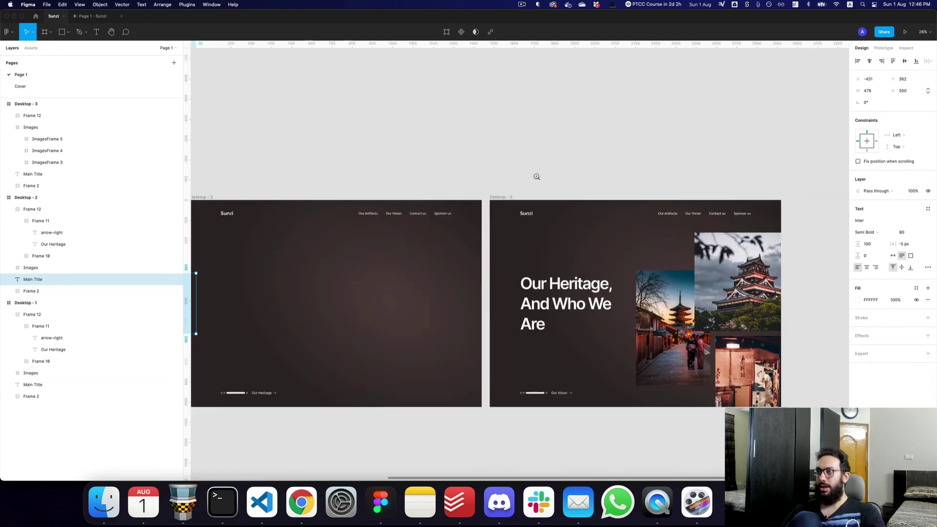
key(ctrl+Tab)
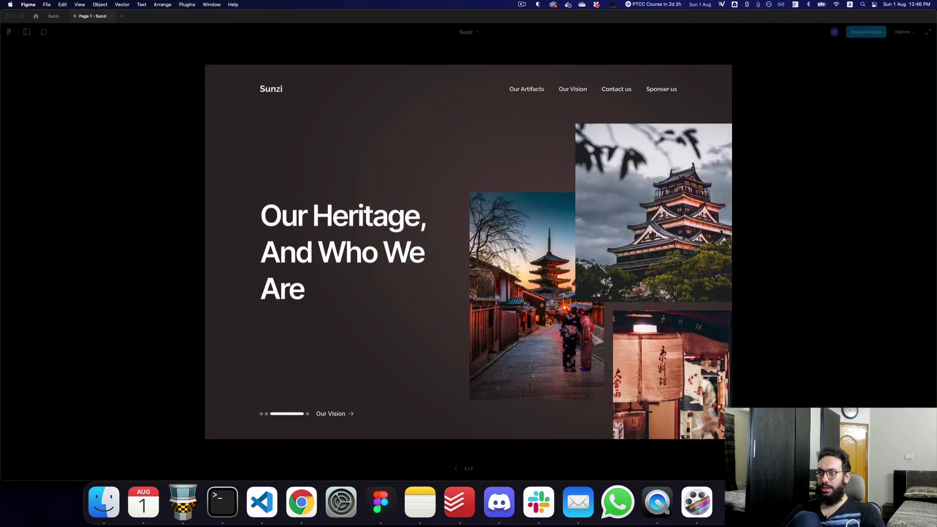
key(r)
click(335, 413)
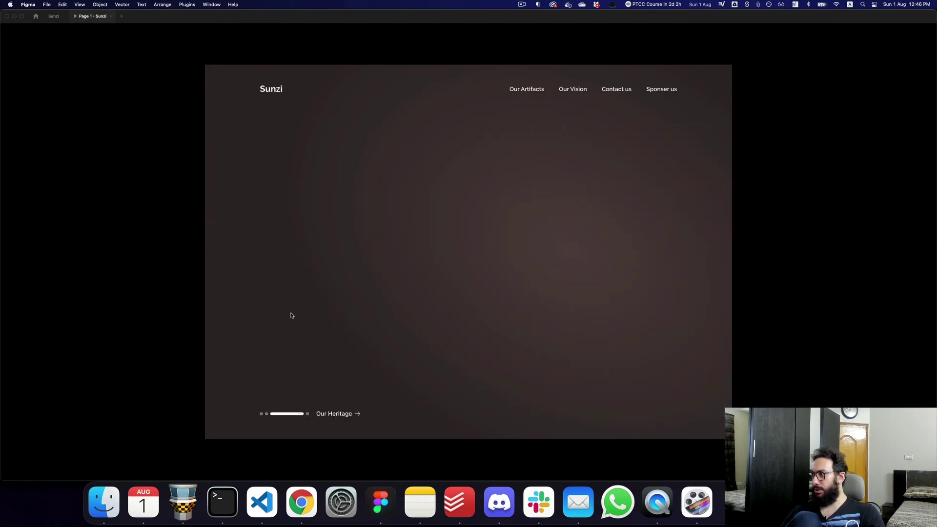
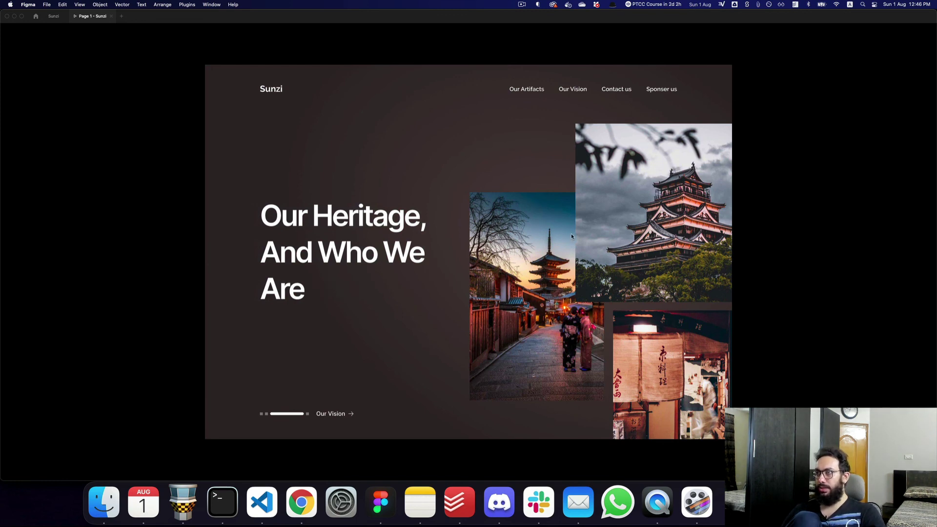
Create a color style named Main Background from Desktop - 1's radial fill
key(ctrl+Tab)
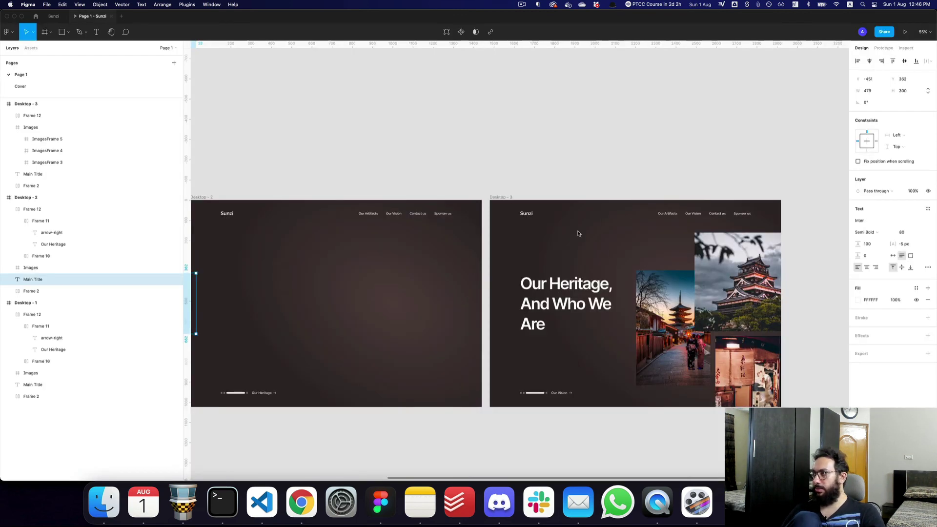
key(ctrl+Tab)
key(z)
key(ctrl+Tab)
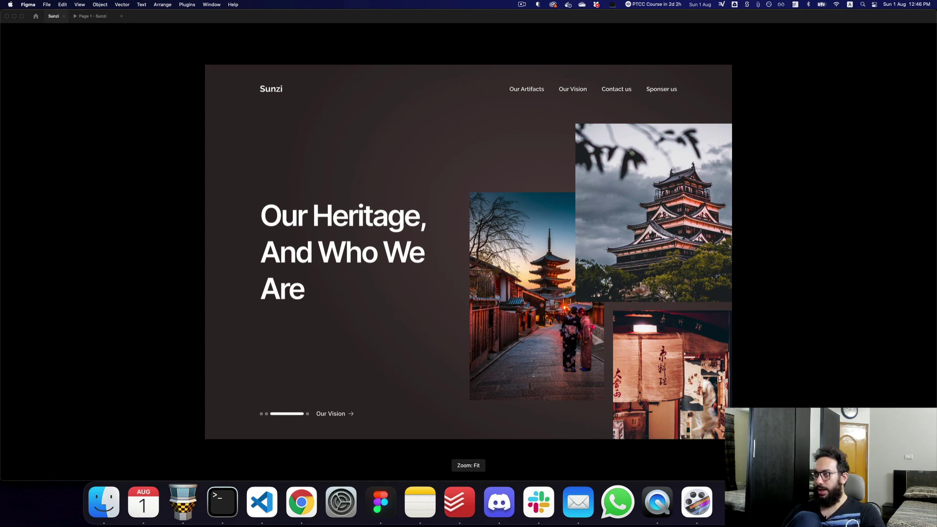
scroll(490, 226, down, 3)
scroll(432, 221, left, 3)
click(356, 216)
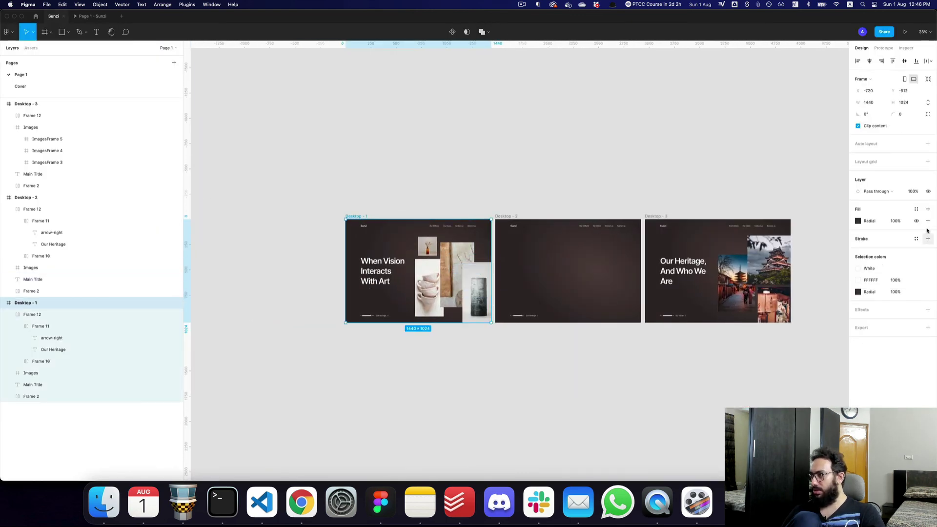
click(916, 209)
click(925, 221)
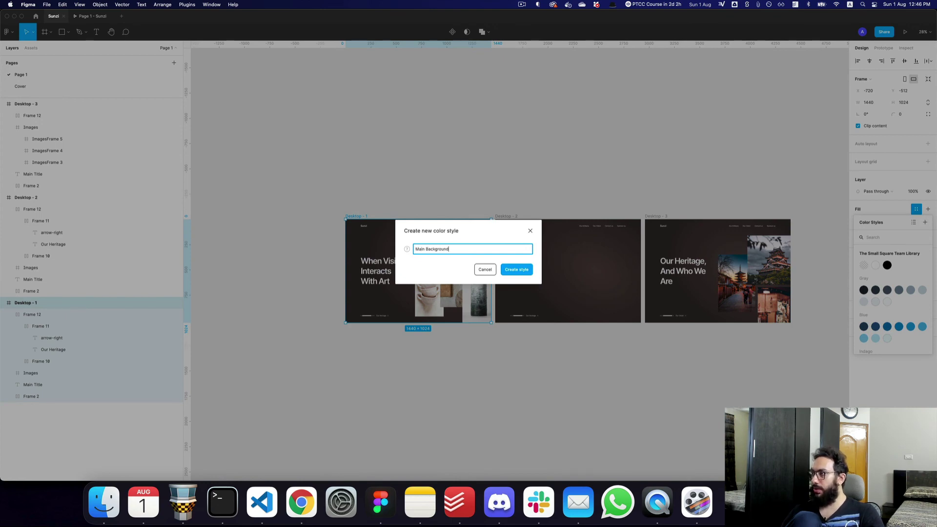
key(Return)
Apply the Main Background color style to the fills of Desktop - 2 and Desktop - 3
key(ctrl+Tab)
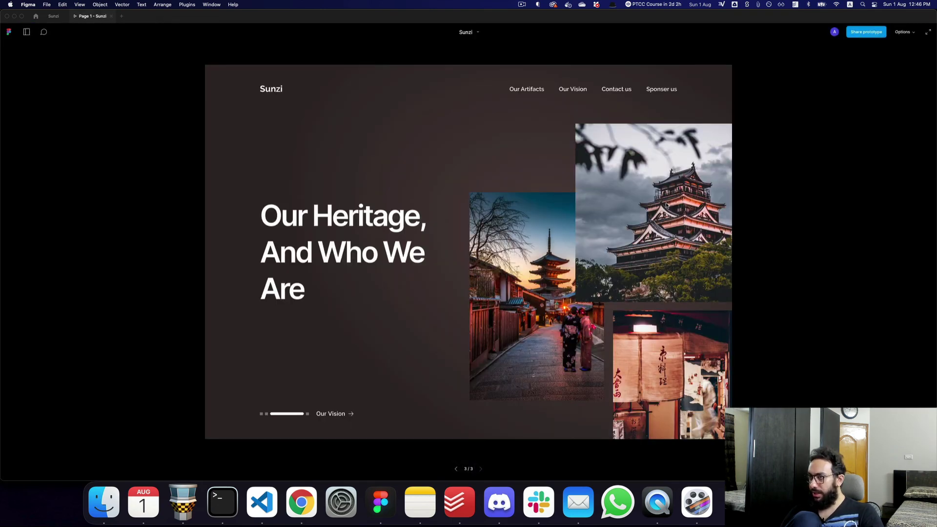
key(ctrl+Tab)
click(404, 201)
key(z)
click(404, 201)
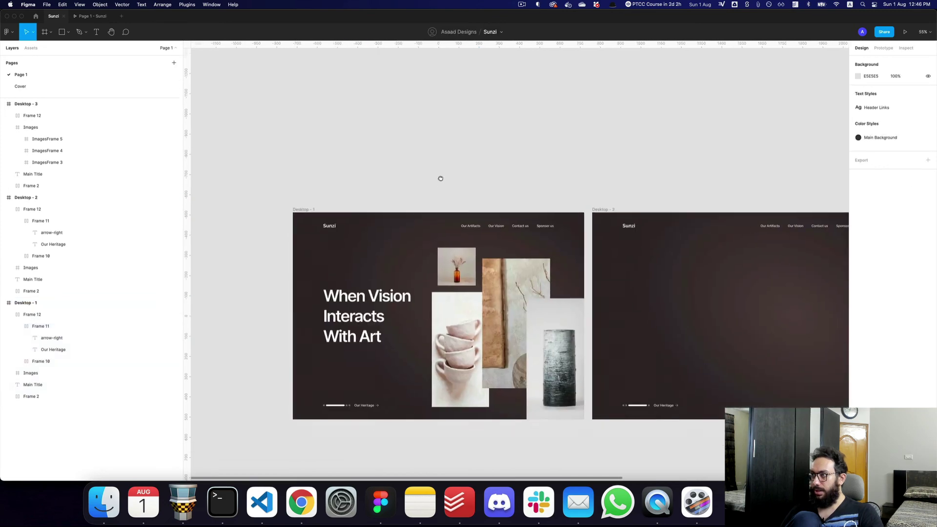
click(597, 206)
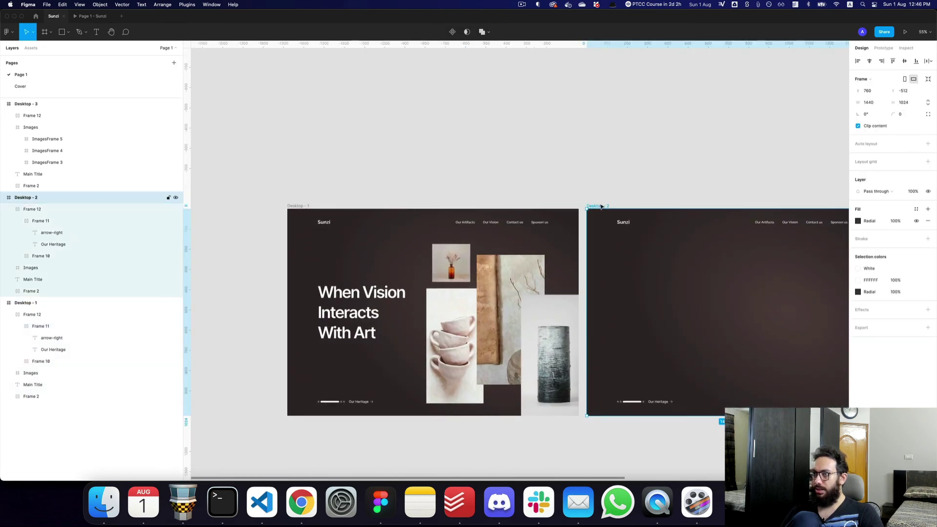
scroll(424, 167, right, 8)
shift+click(499, 182)
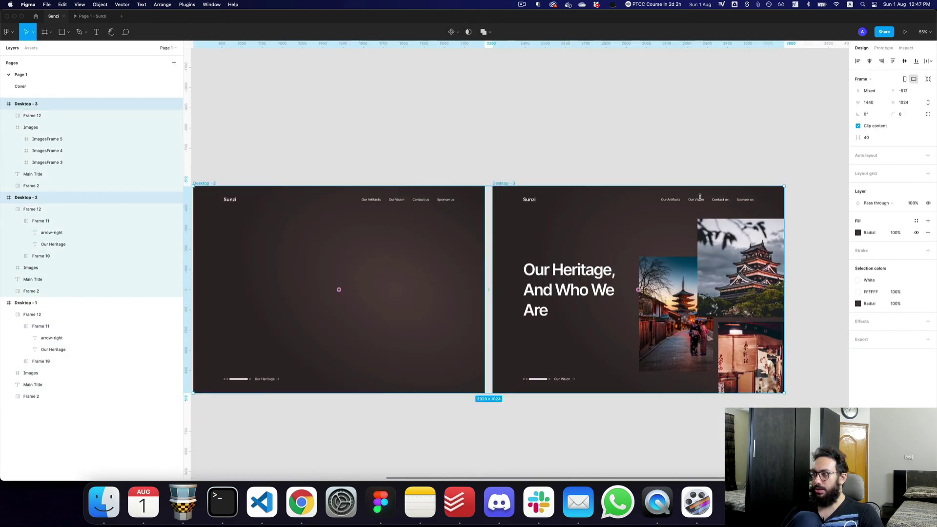
click(916, 221)
click(868, 266)
Recolor the Main Background style's radial gradient, setting the center stop to 424242 and the outer stop to 1B1A1A
scroll(462, 133, left, 1)
scroll(461, 133, left, 10)
click(470, 104)
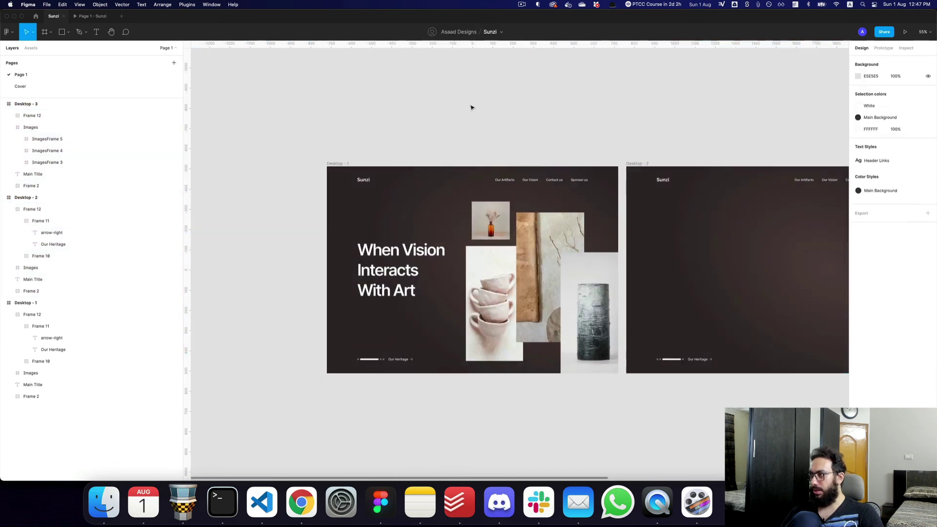
scroll(615, 132, right, 2)
click(930, 138)
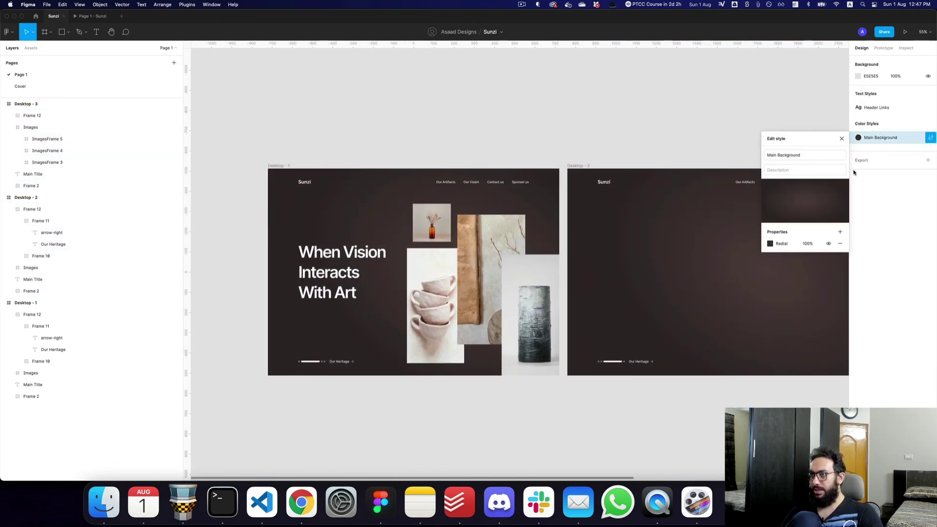
click(770, 243)
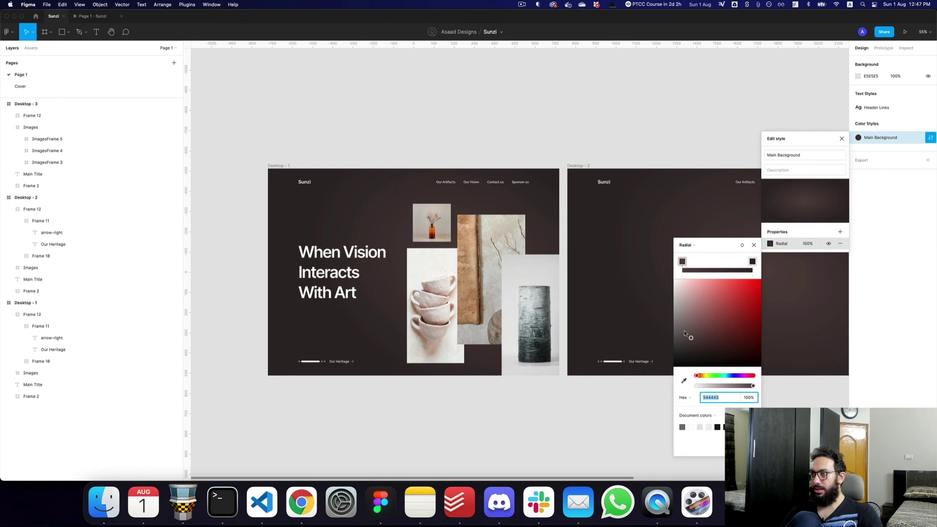
mouse_move(691, 341)
mouse_down()
mouse_move(681, 363)
mouse_move(662, 352)
mouse_move(675, 349)
mouse_up()
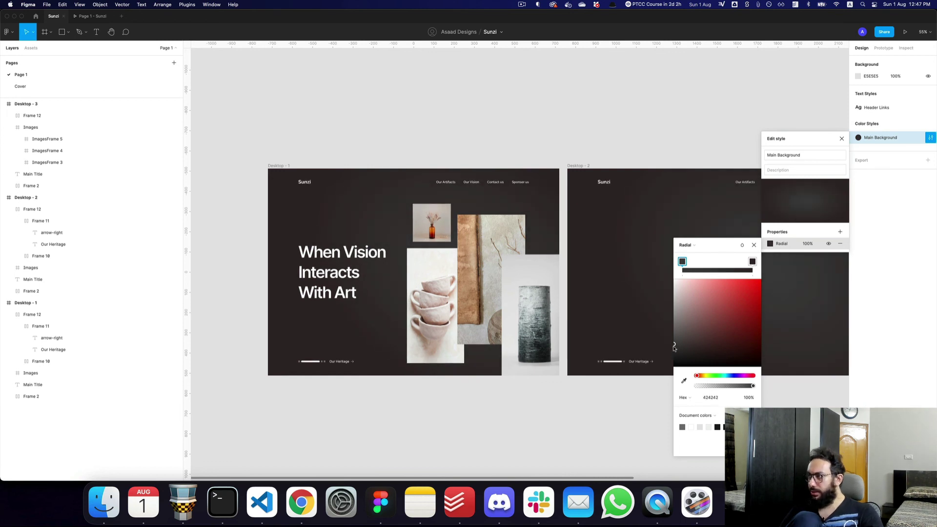
click(752, 262)
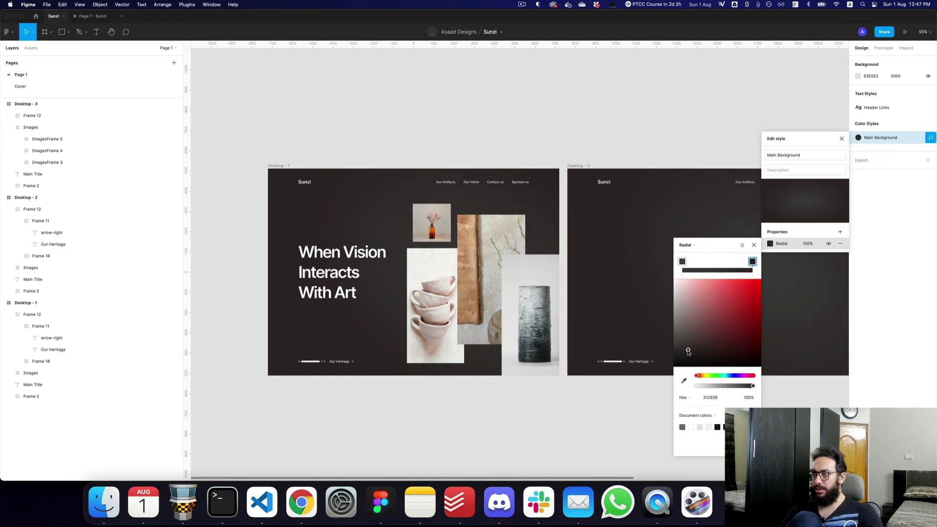
drag(688, 351, 677, 362)
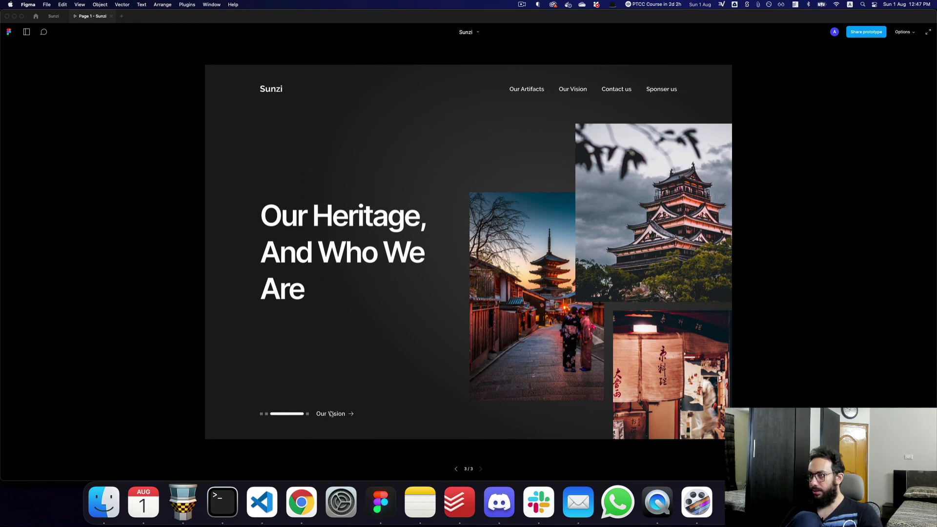
Preview the slide transitions in the prototype with the neutral gray gradient and return to the design file
click(332, 414)
click(335, 414)
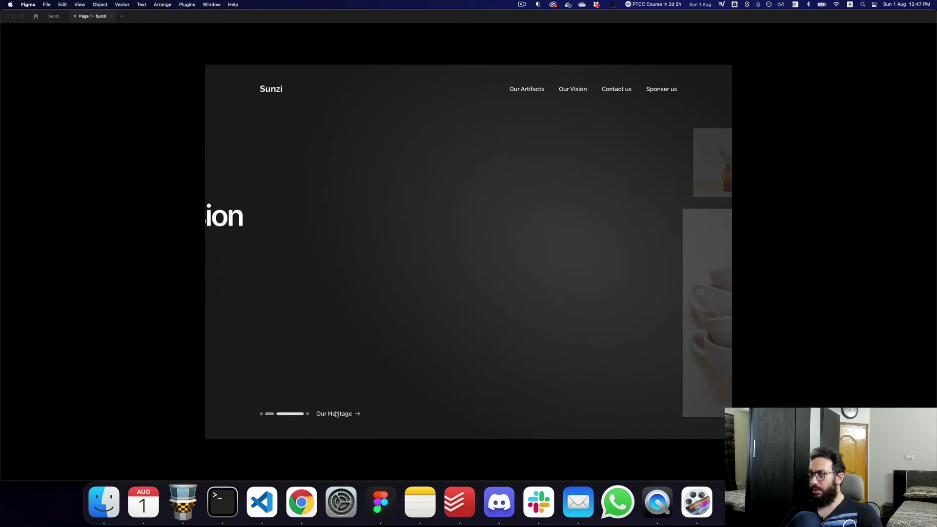
key(ctrl+Tab)
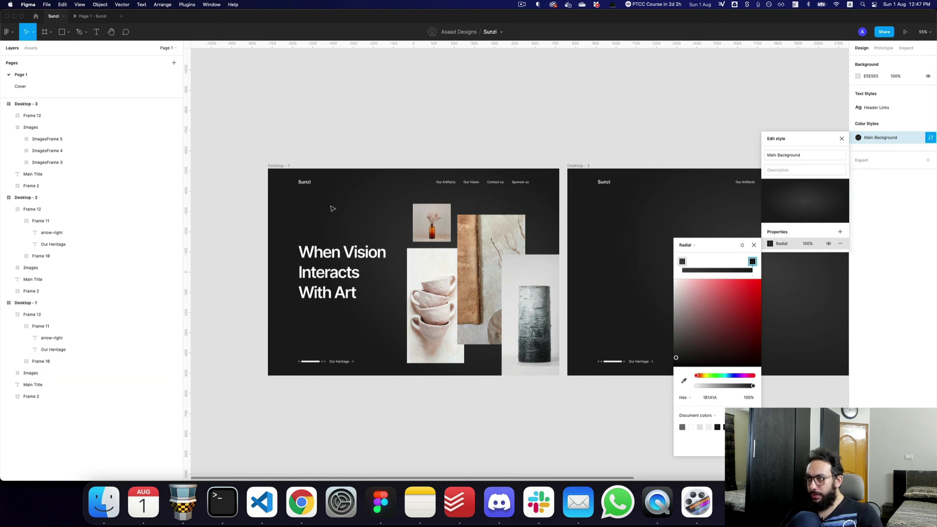
click(276, 166)
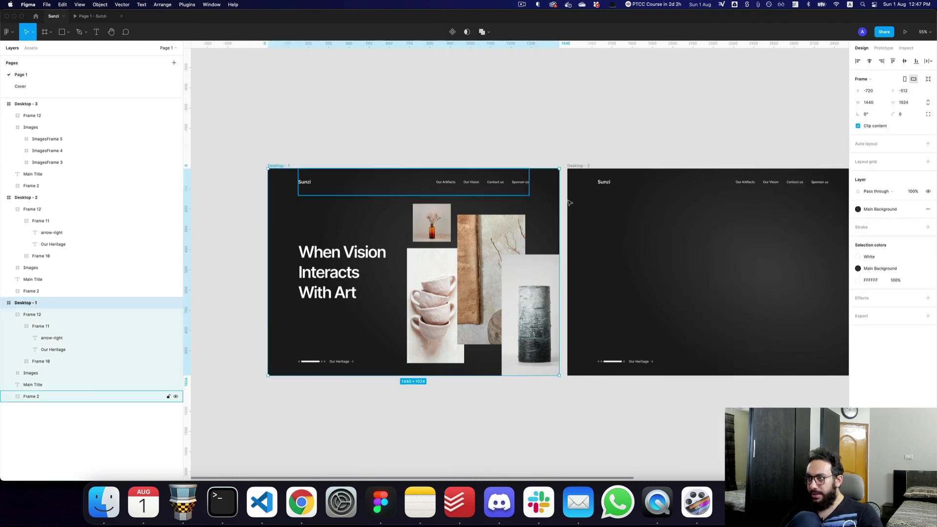
click(883, 213)
right_click(864, 257)
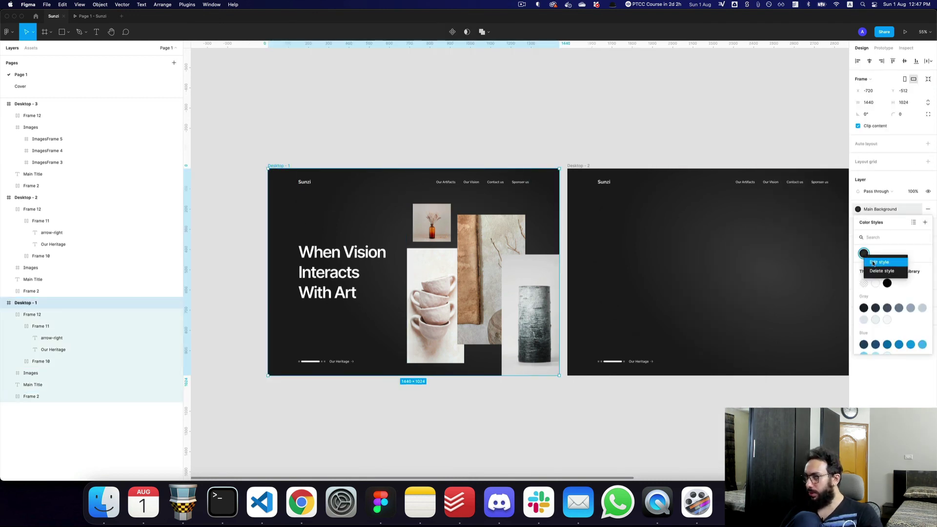
click(874, 263)
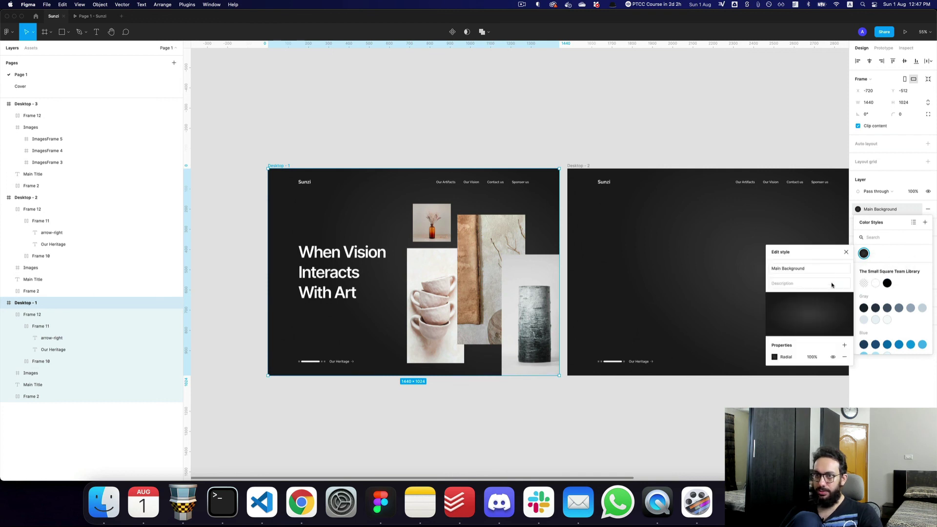
click(774, 357)
key(Escape)
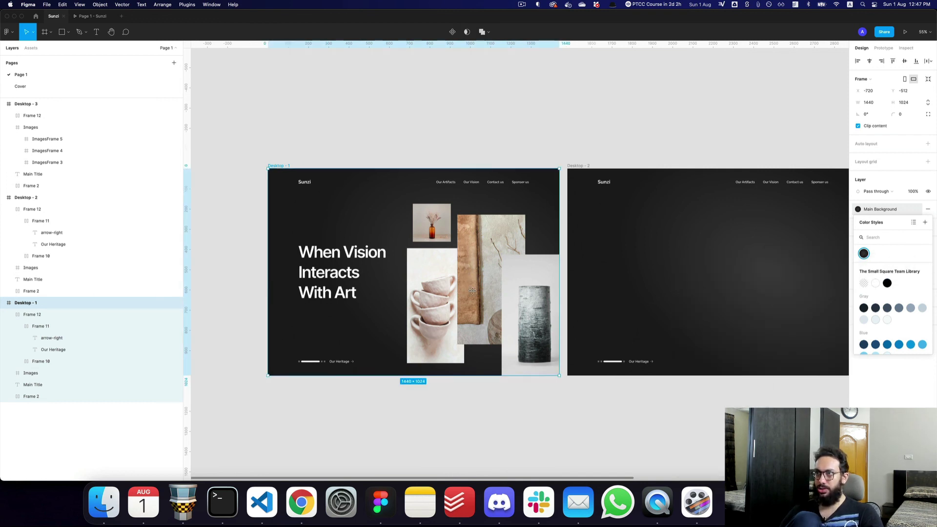
right_click(887, 258)
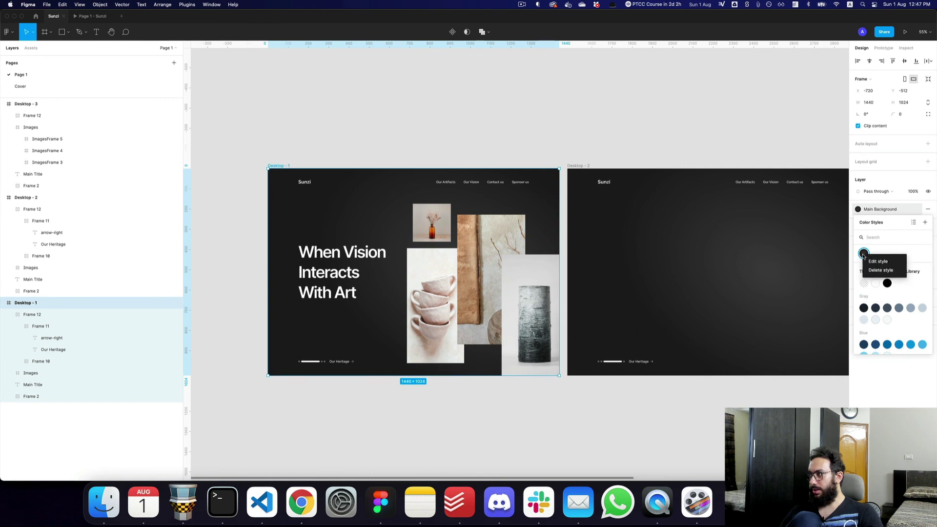
click(878, 262)
click(775, 357)
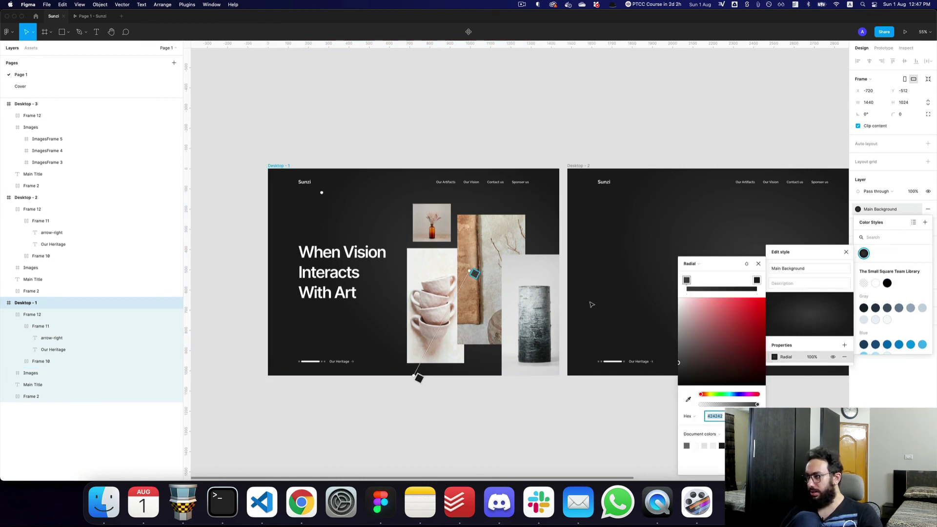
key(Escape)
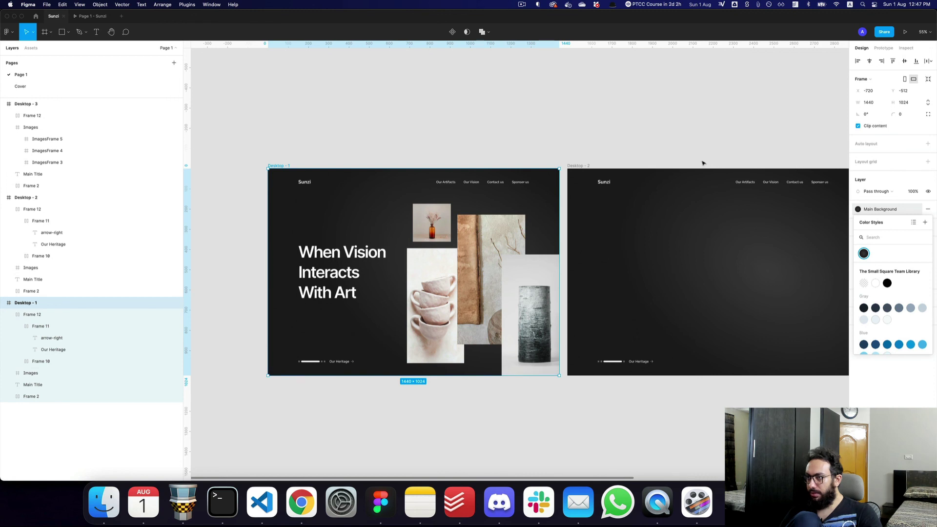
Select Desktop - 1's Images frame and lock it
right_click(865, 254)
click(874, 261)
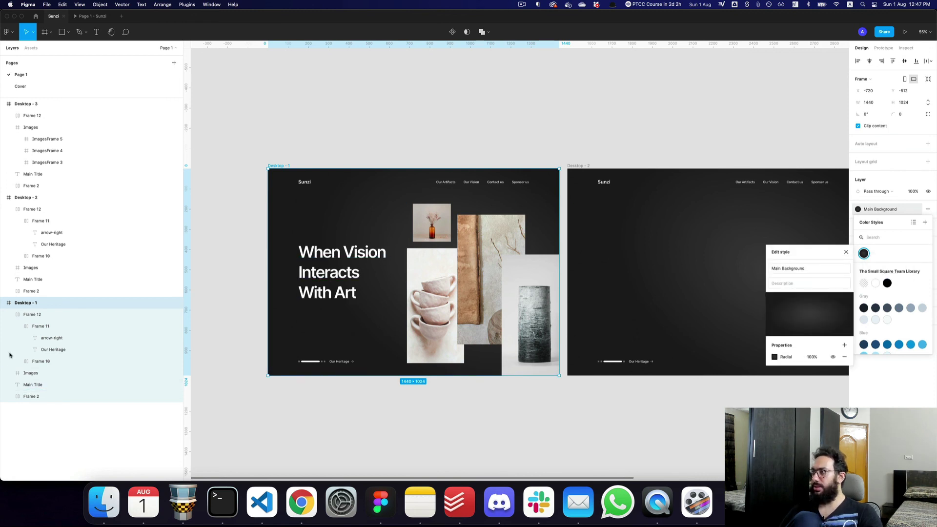
click(41, 376)
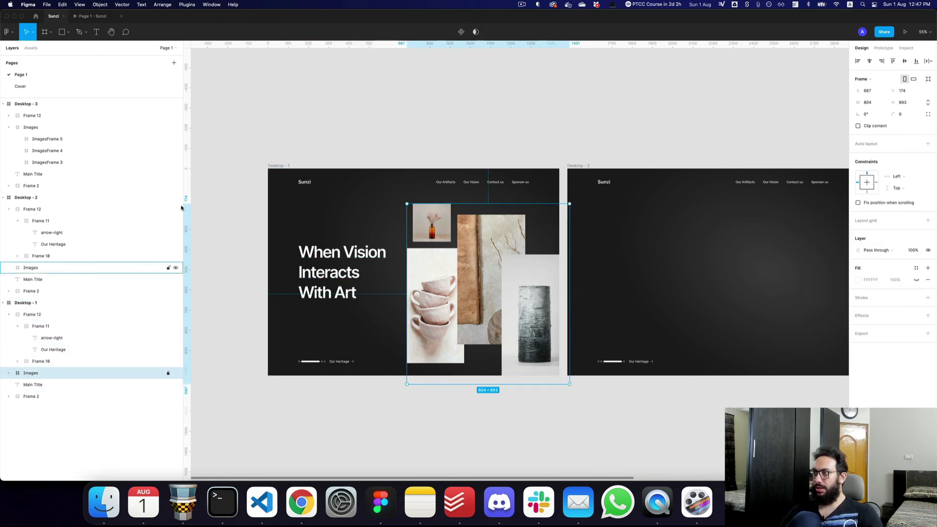
Try to reposition the center of the Main Background gradient on Desktop - 1
click(278, 166)
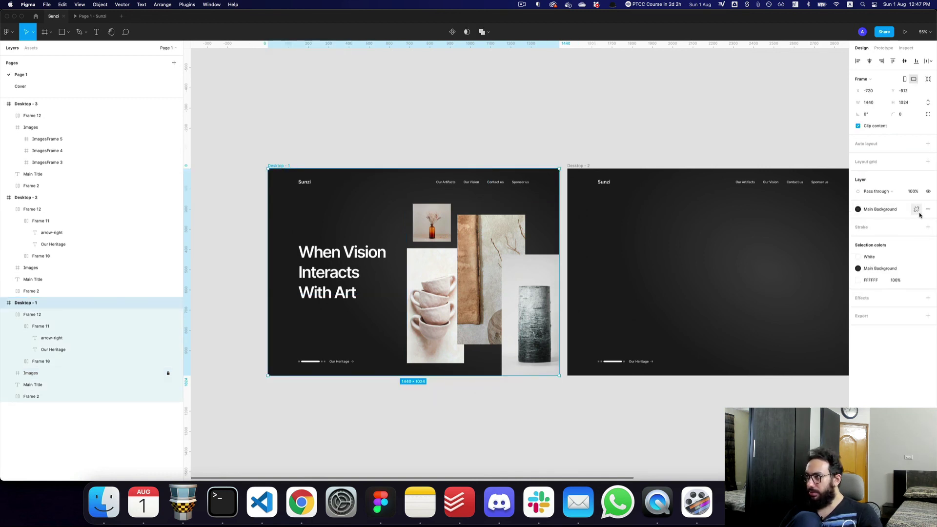
click(916, 209)
right_click(865, 254)
click(876, 262)
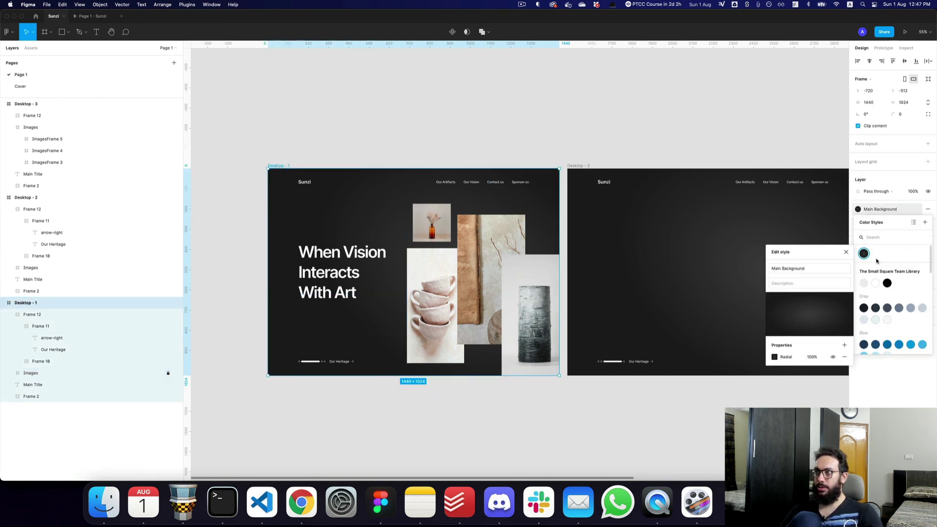
click(774, 357)
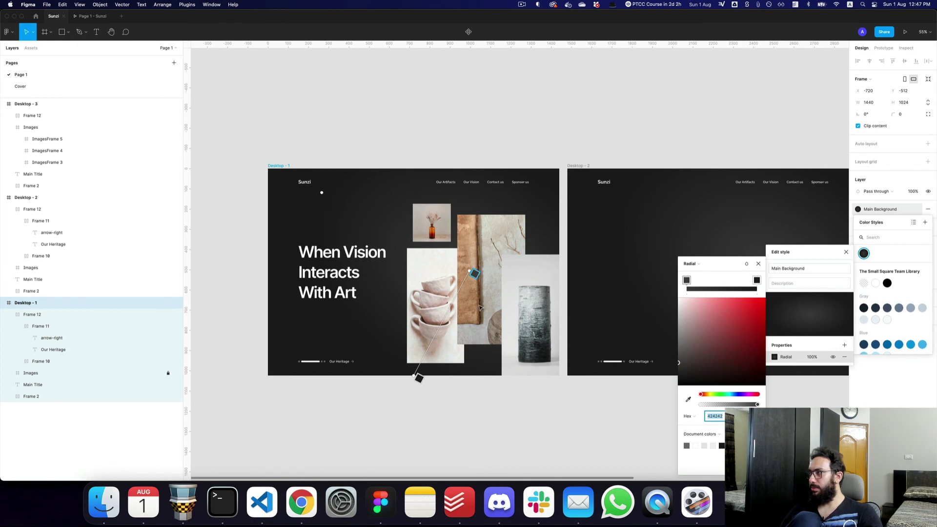
key(Escape)
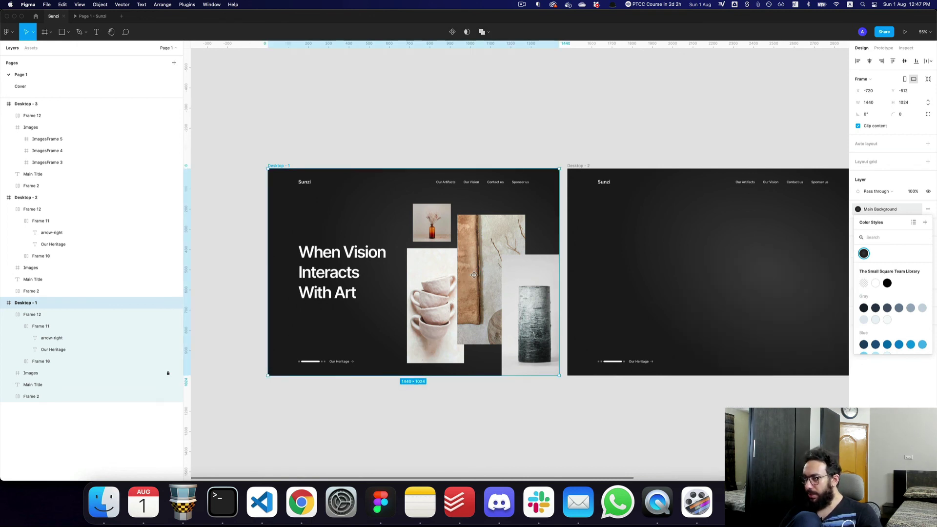
drag(476, 278, 494, 291)
Inspect the Main Background style's gradient stops and check the background on the third slide in the prototype
scroll(600, 195, right, 3)
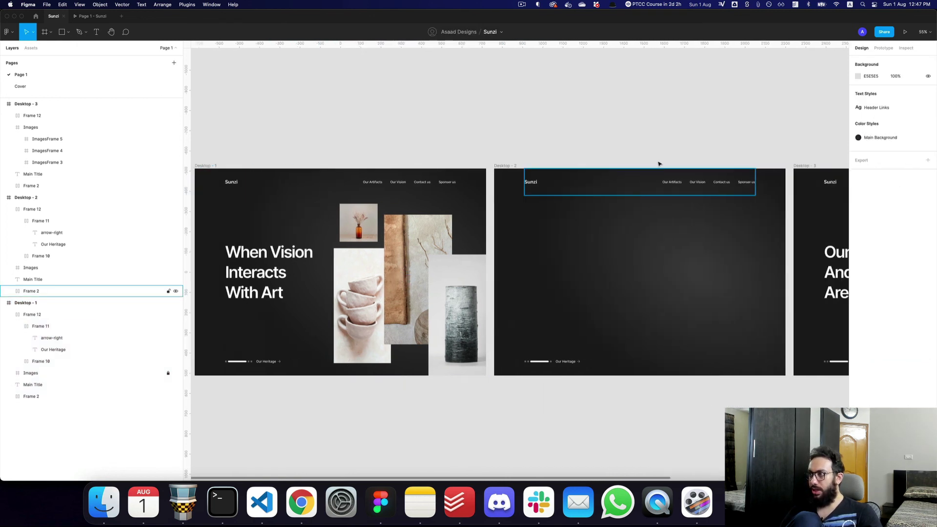
click(931, 138)
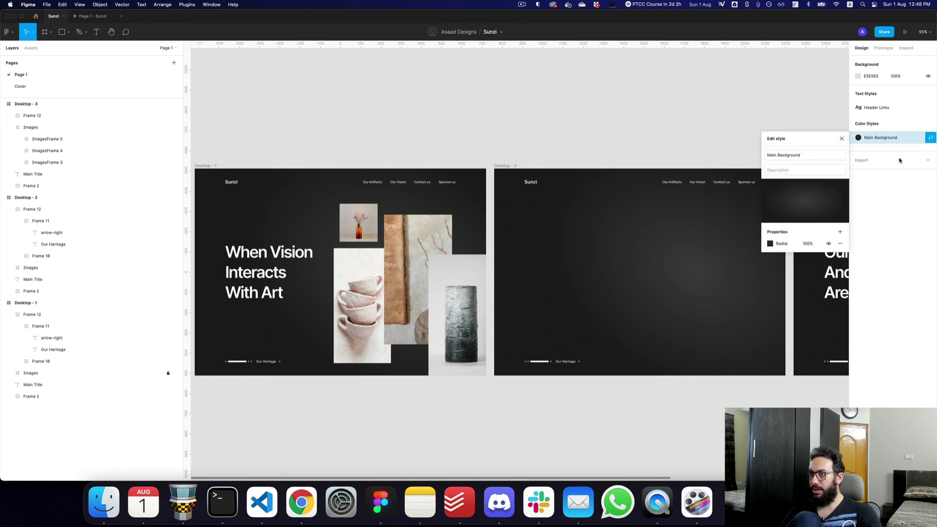
click(770, 243)
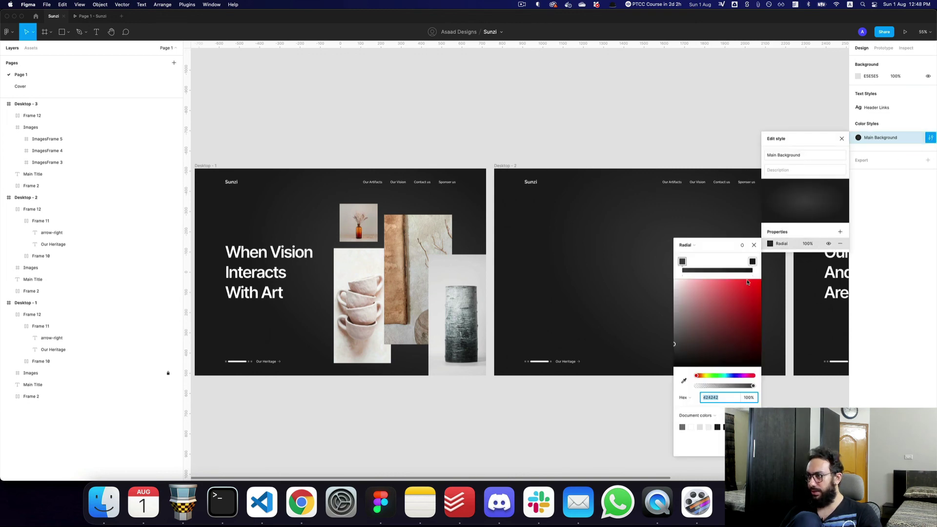
click(752, 262)
click(391, 126)
key(ctrl+Tab)
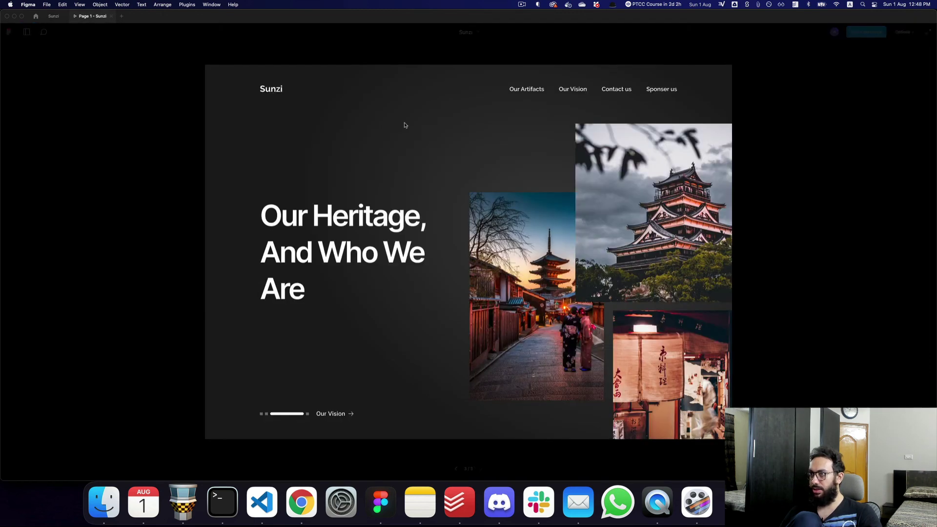
key(ctrl+shift+Tab)
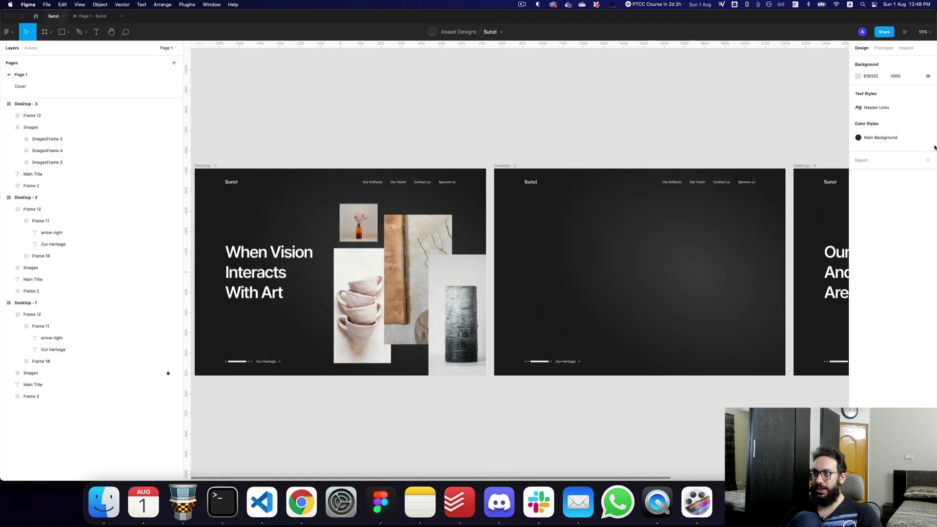
Give the Main Background gradient a warm tint with center stop 322929 and outer stop 211717, and check it in the prototype
click(930, 138)
click(771, 244)
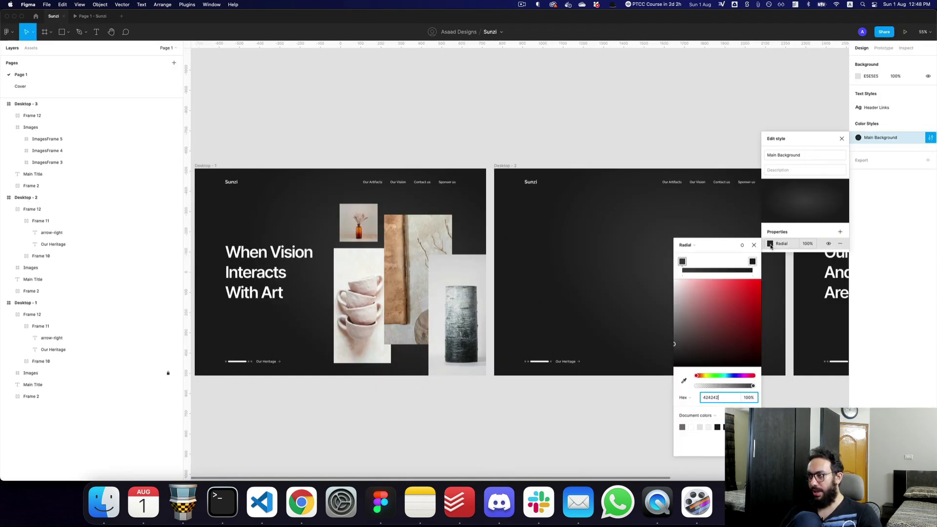
mouse_move(676, 346)
mouse_down()
mouse_move(697, 351)
mouse_move(705, 338)
mouse_move(677, 353)
mouse_move(690, 352)
mouse_up()
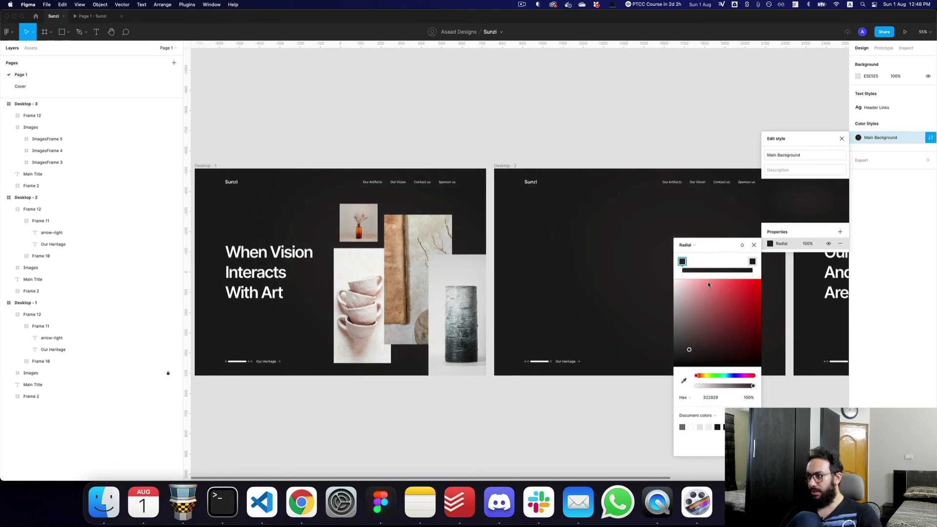
click(752, 262)
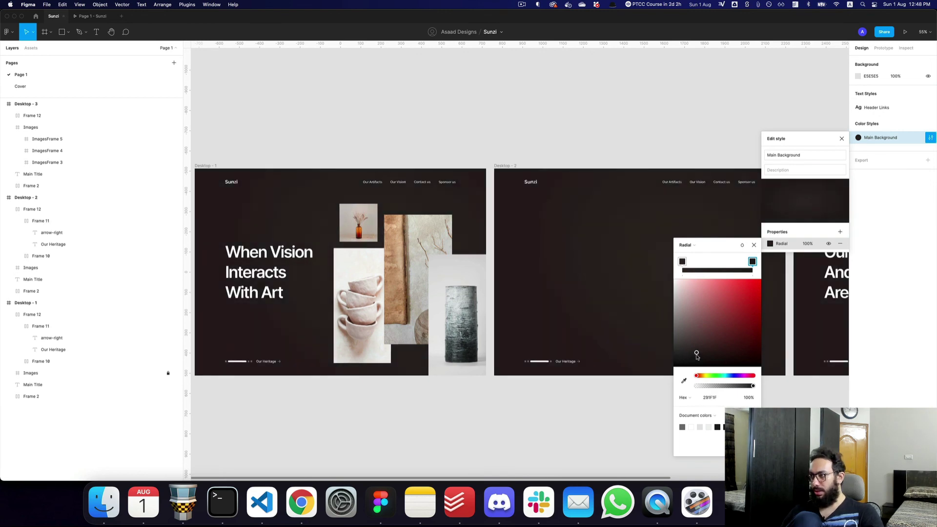
drag(676, 358, 699, 357)
key(ctrl+Tab)
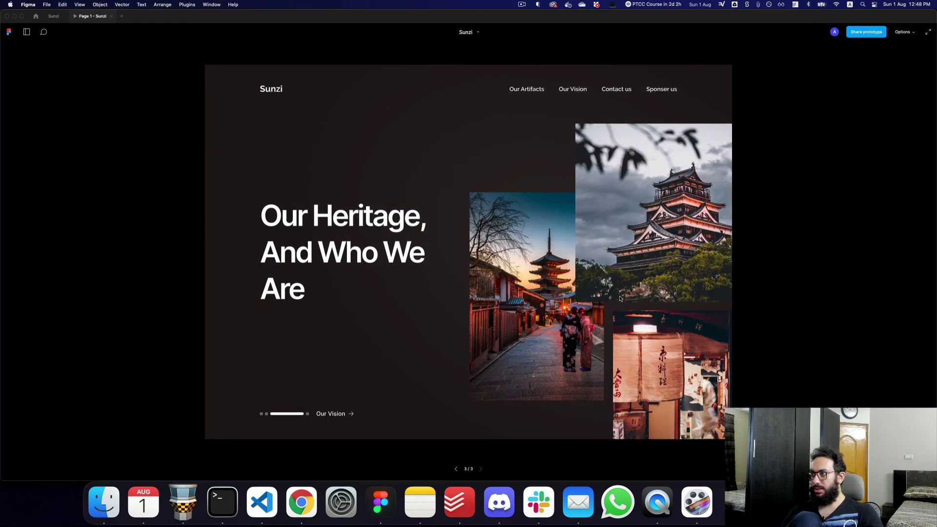
Set the Main Background gradient's outer stop to 1E1A1A and check the result in the prototype
key(ctrl+Tab)
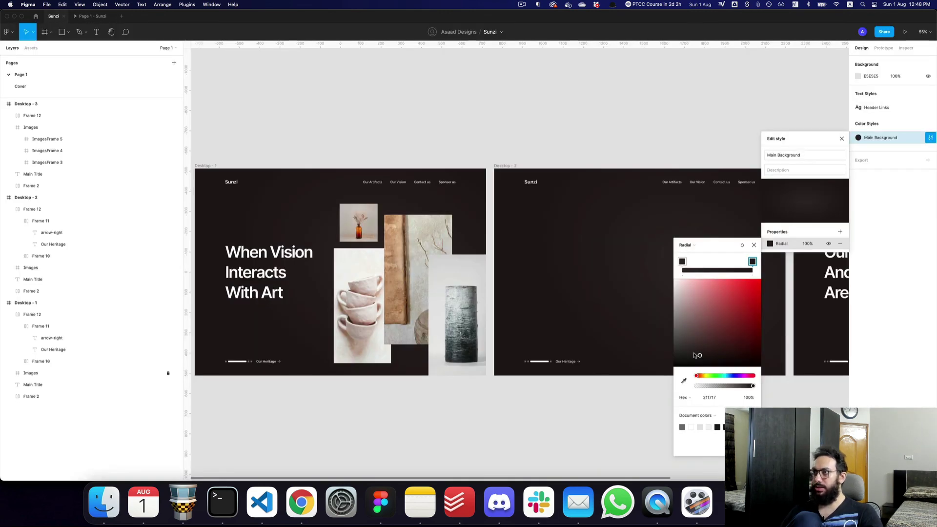
drag(694, 356, 689, 356)
key(ctrl+Tab)
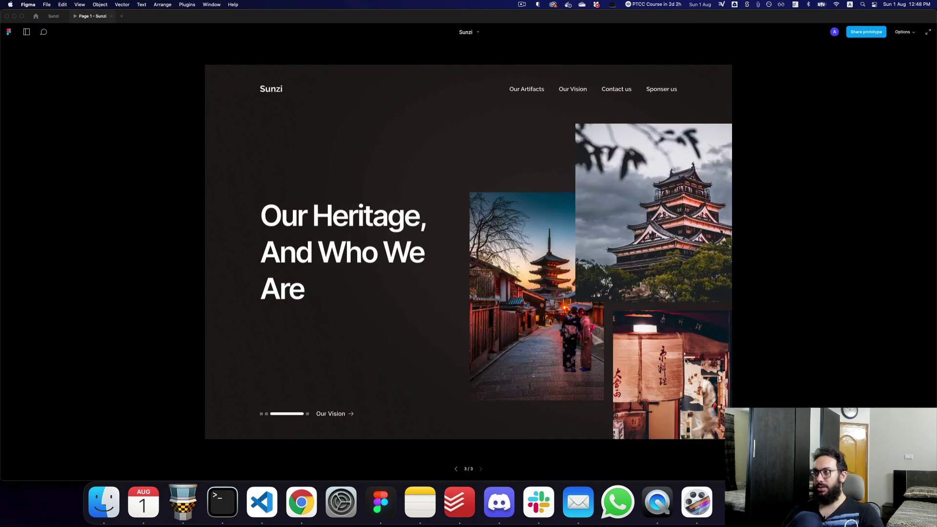
key(ctrl+Tab)
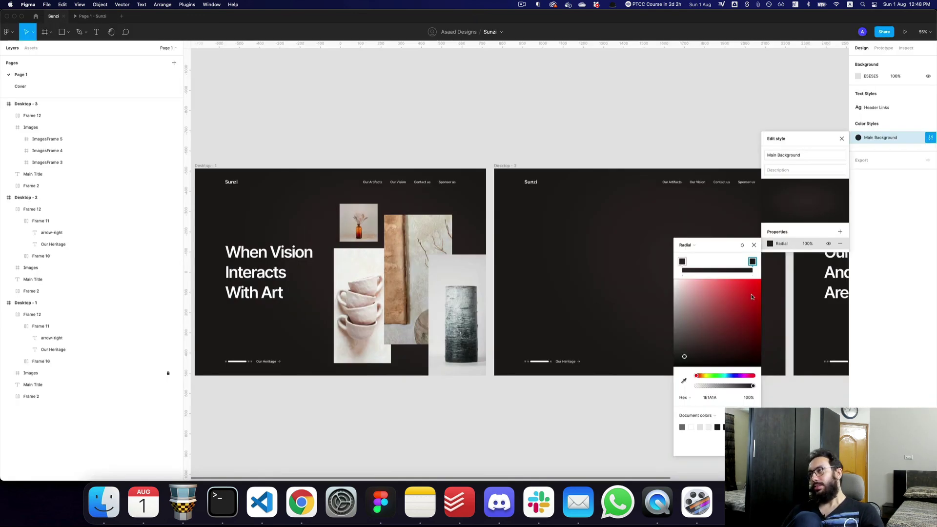
Darken the Main Background gradient's center stop to 292424 and check the third slide in the prototype
click(682, 262)
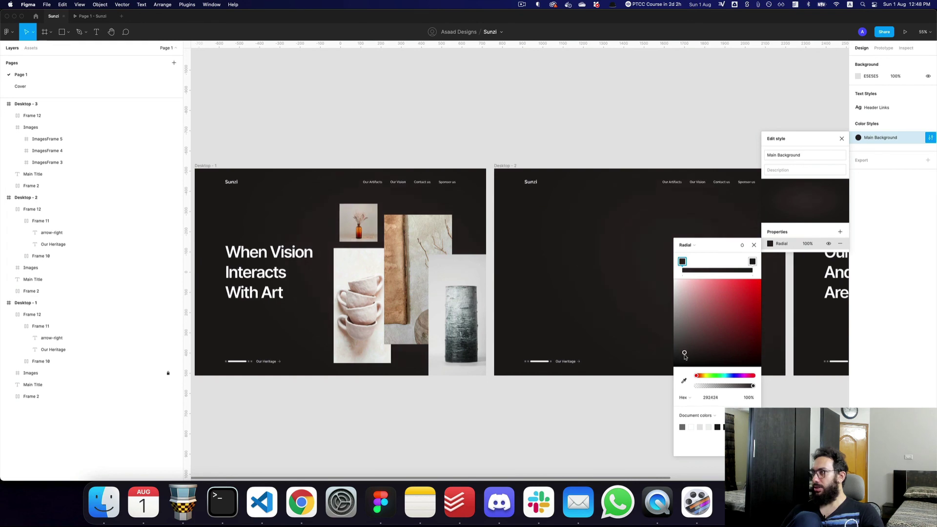
key(ctrl+Tab)
key(ctrl+Tab)
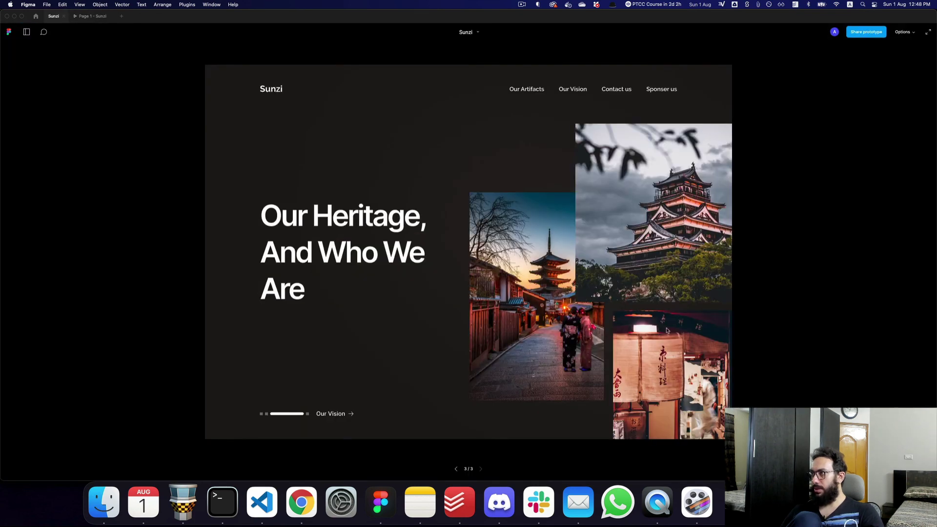
Set the Main Background gradient's center stop to 372D2D and check the slider's transition to the third slide in the prototype
drag(685, 354, 693, 347)
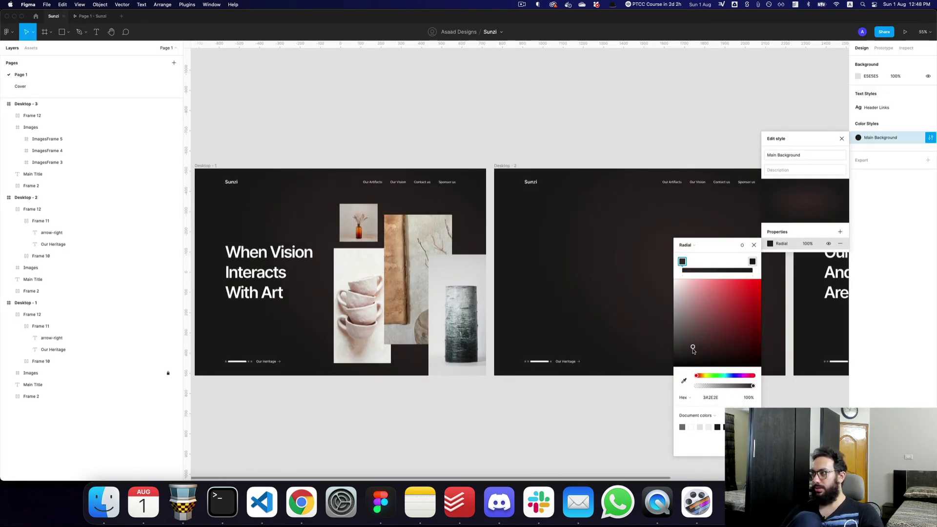
scroll(625, 308, right, 5)
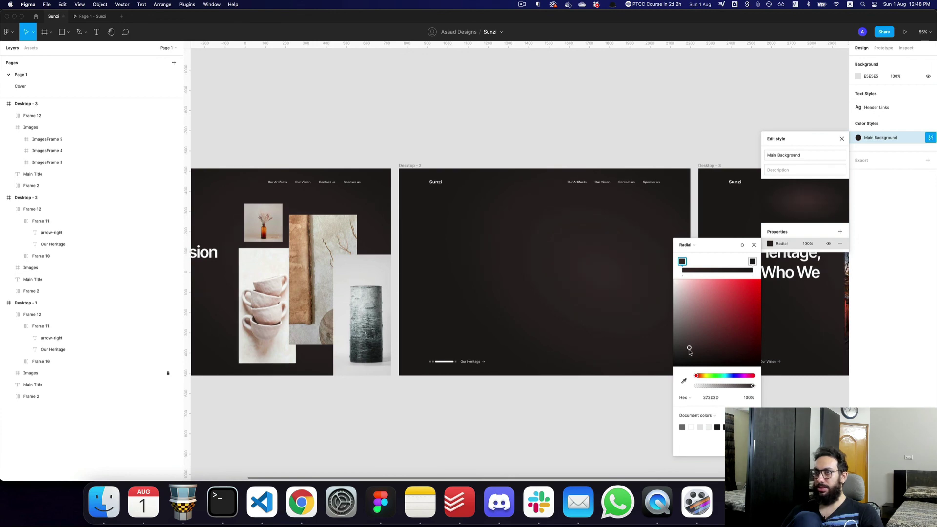
key(ctrl+Tab)
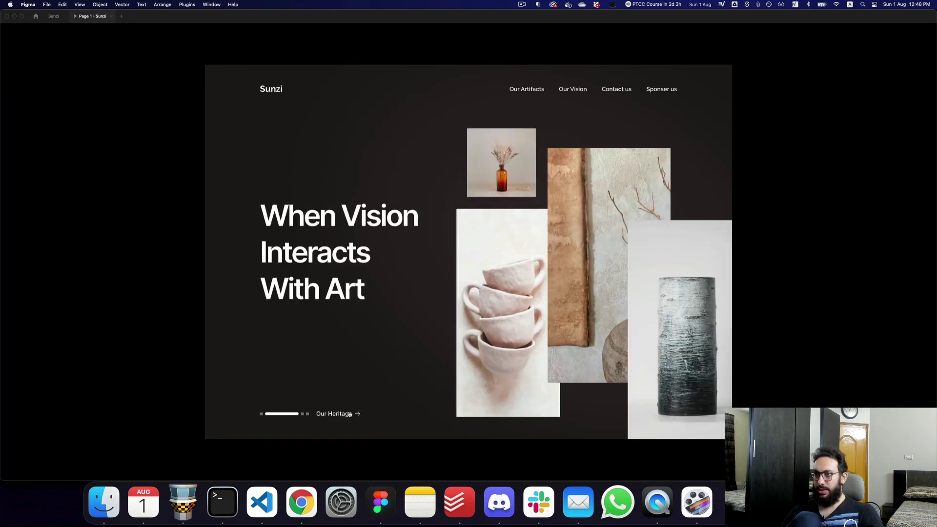
click(350, 414)
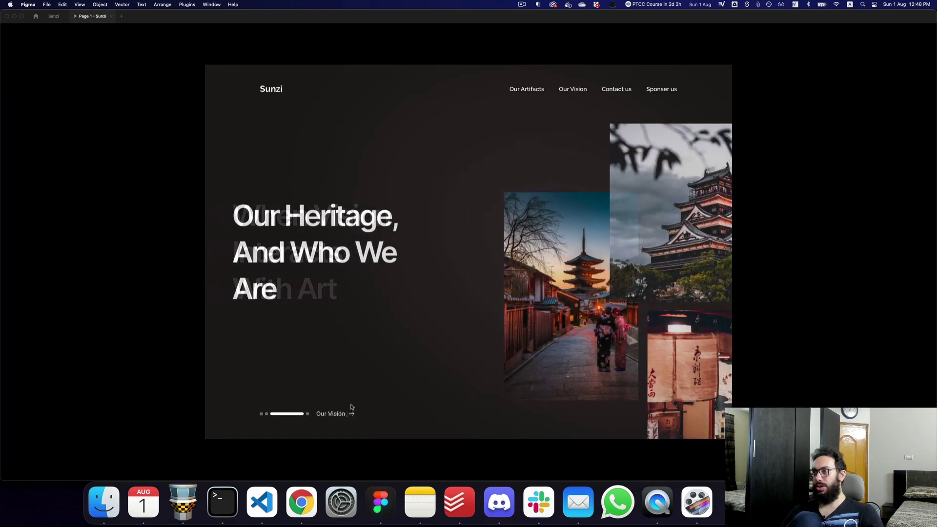
key(ctrl+Tab)
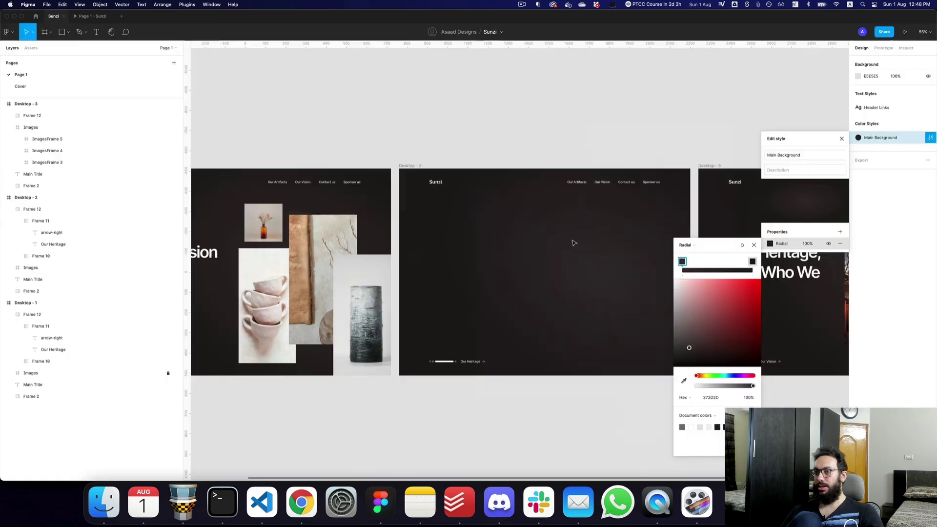
Change the prototype's presentation background to the warm dark color 403737 and check it around the slide
click(897, 192)
click(883, 47)
click(860, 108)
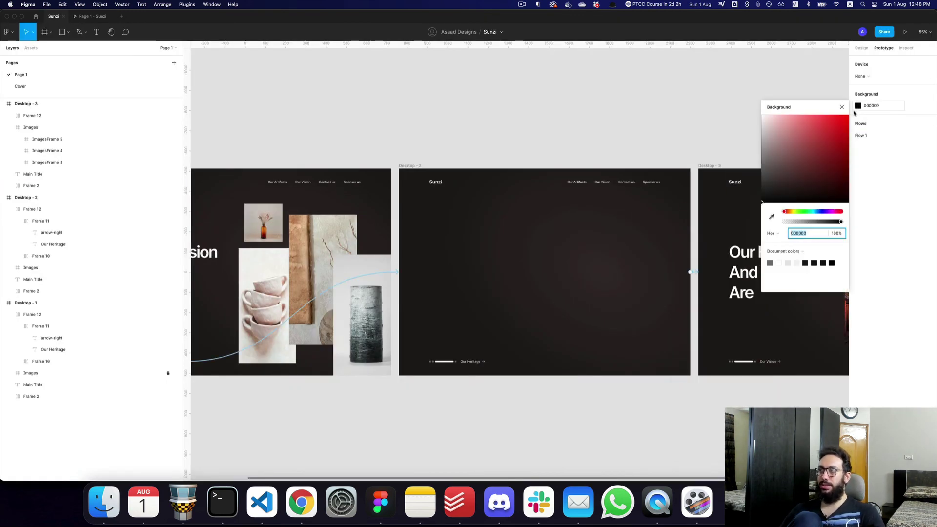
key(ctrl+Tab)
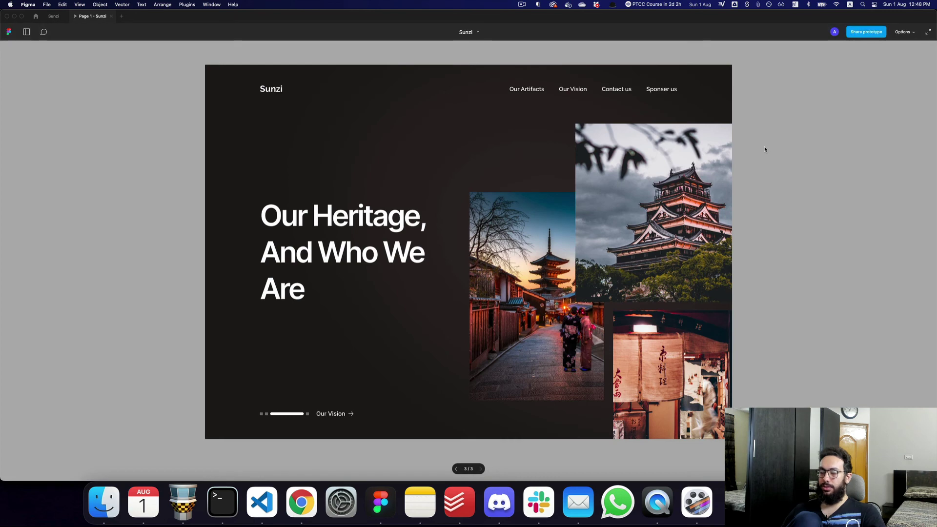
key(ctrl+Tab)
drag(766, 150, 776, 187)
key(ctrl+Tab)
key(ctrl+Tab)
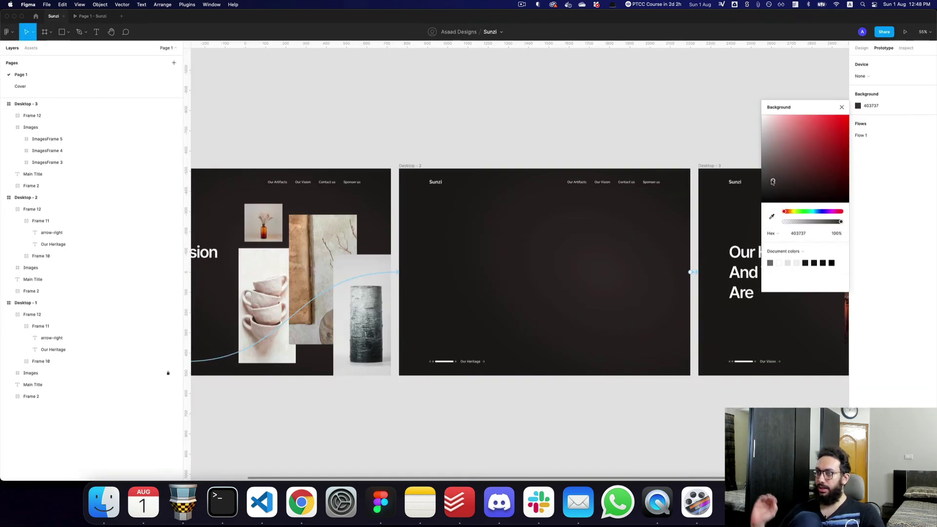
Lighten the prototype's presentation background to a muted warm brown-gray, check the slide transition against it, and return to the design properties
click(772, 174)
key(ctrl+Tab)
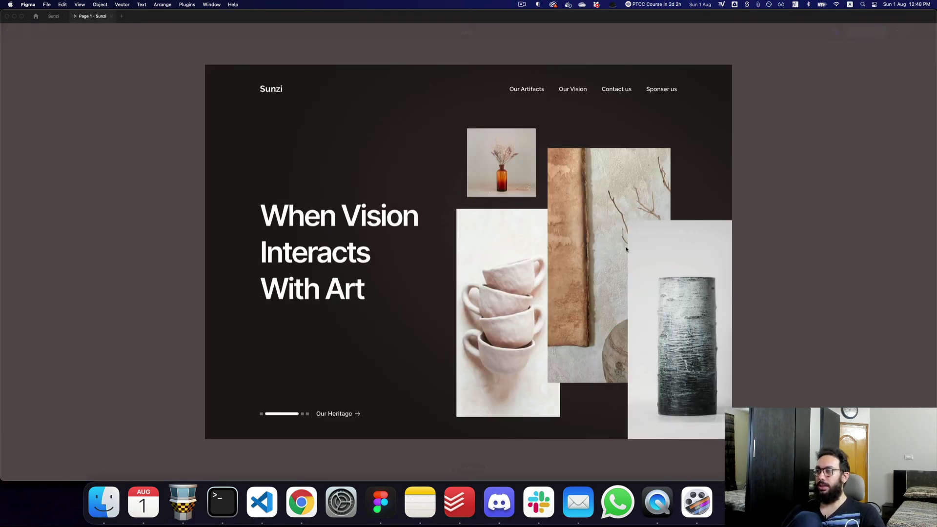
click(331, 415)
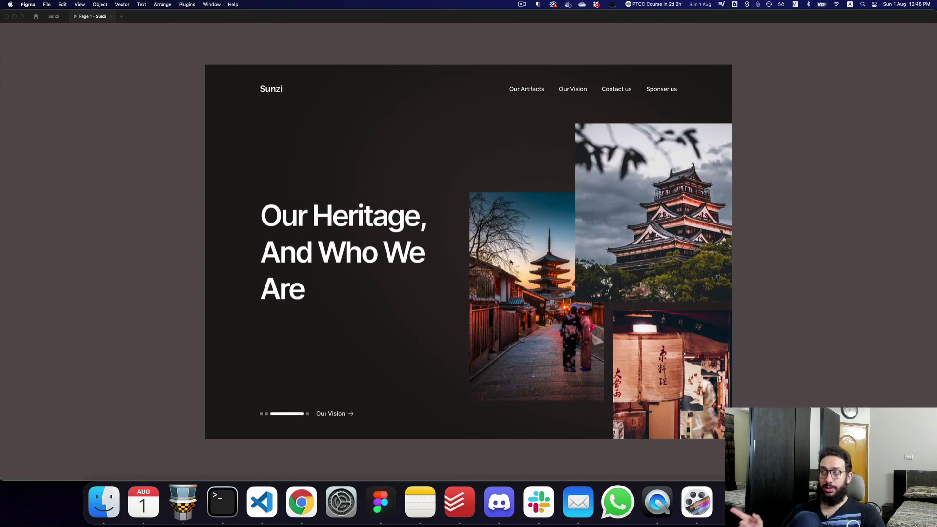
key(ctrl+Tab)
scroll(523, 245, down, 3)
click(861, 50)
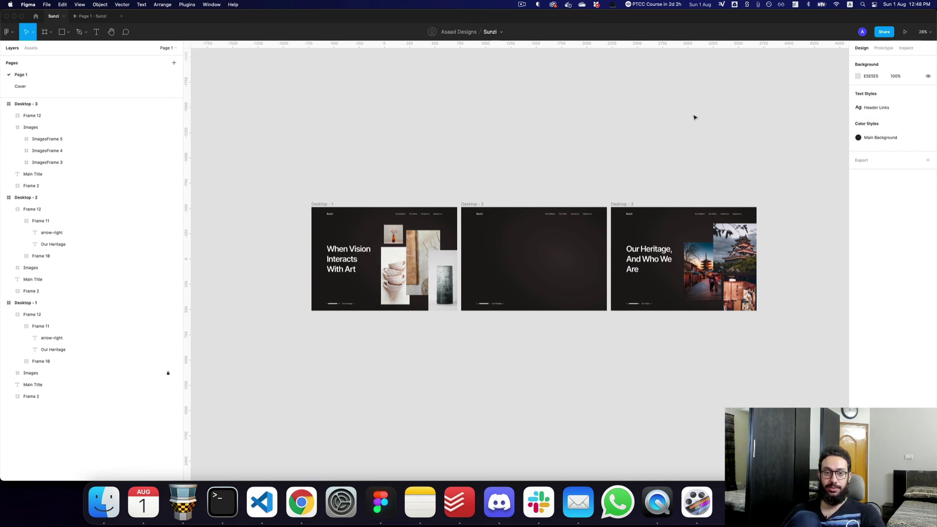
scroll(688, 127, right, 2)
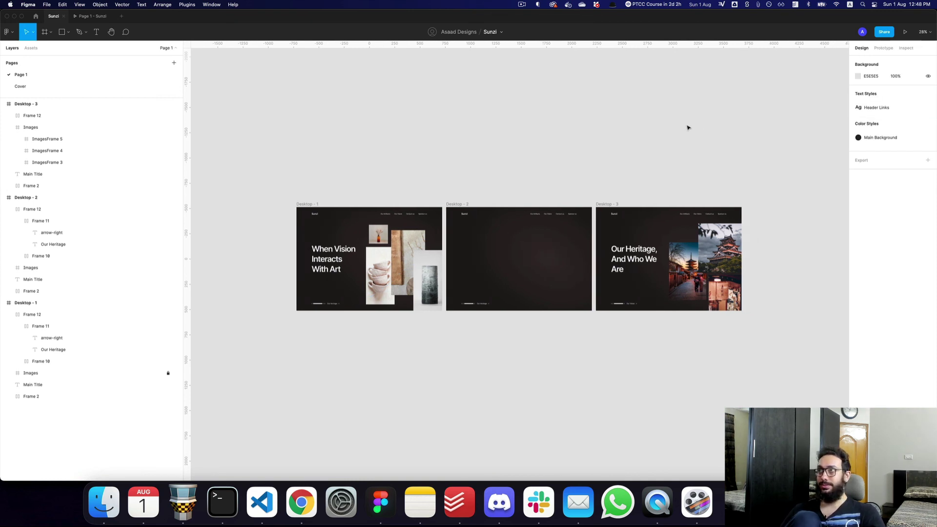